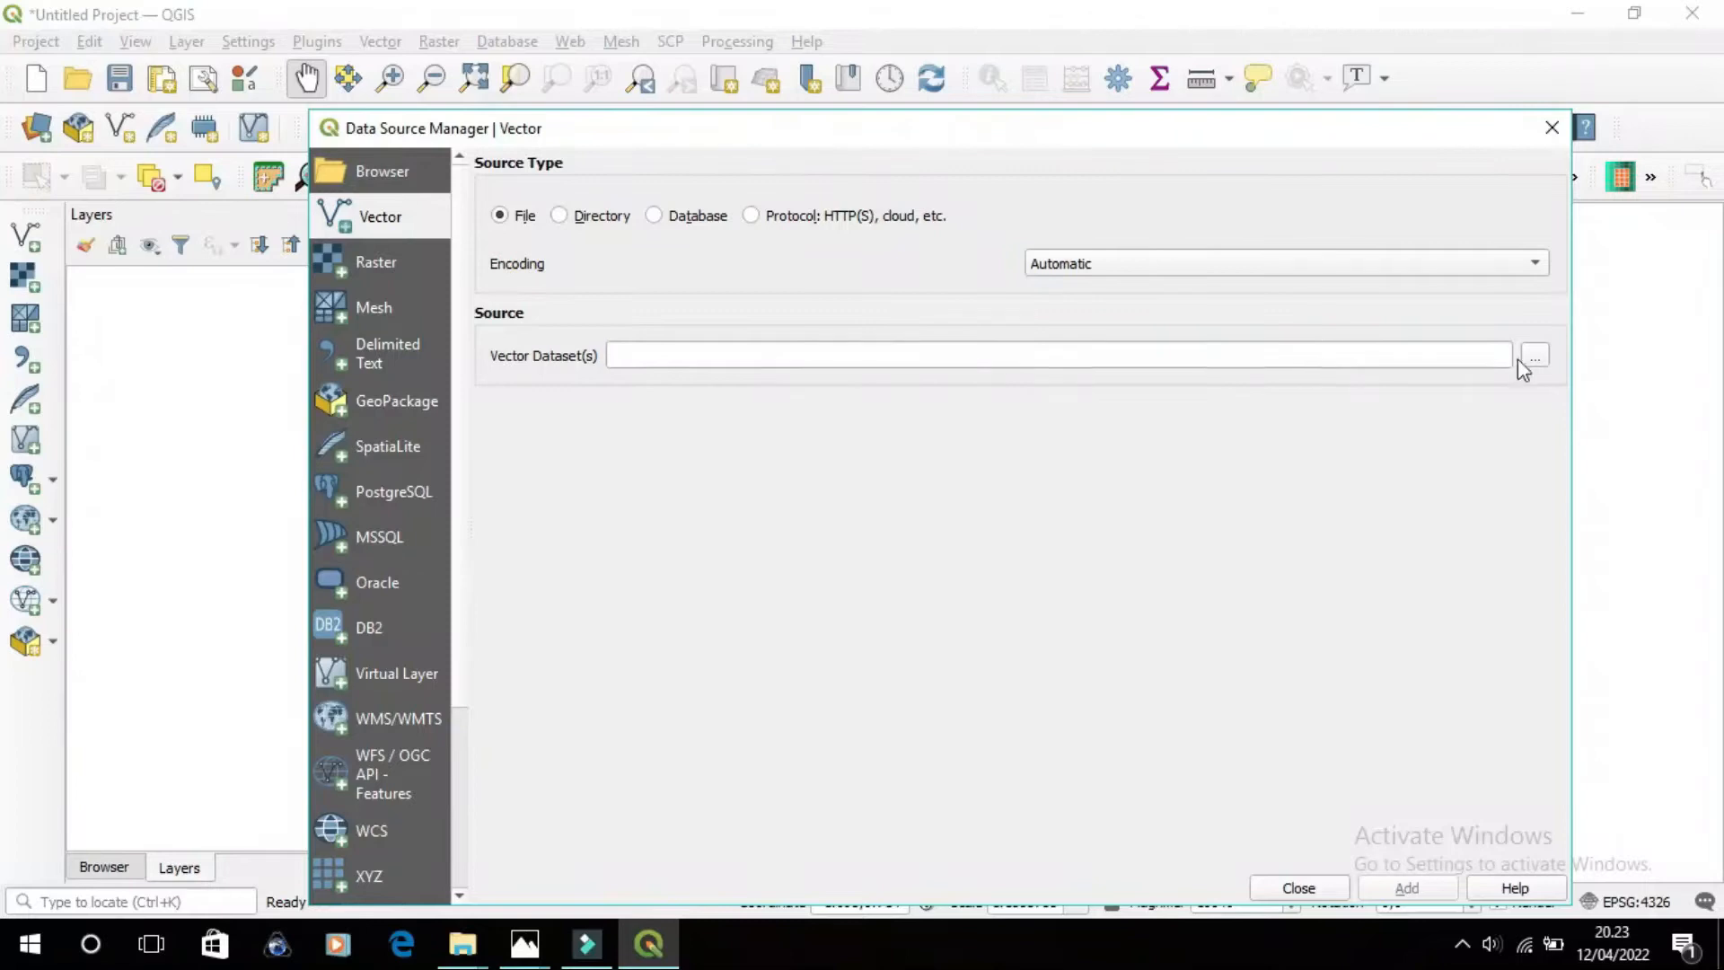
Add the vector dataset Indonesia_Polygon.shp from the INDEKS INDONESIA folder to the project
left_click(1533, 356)
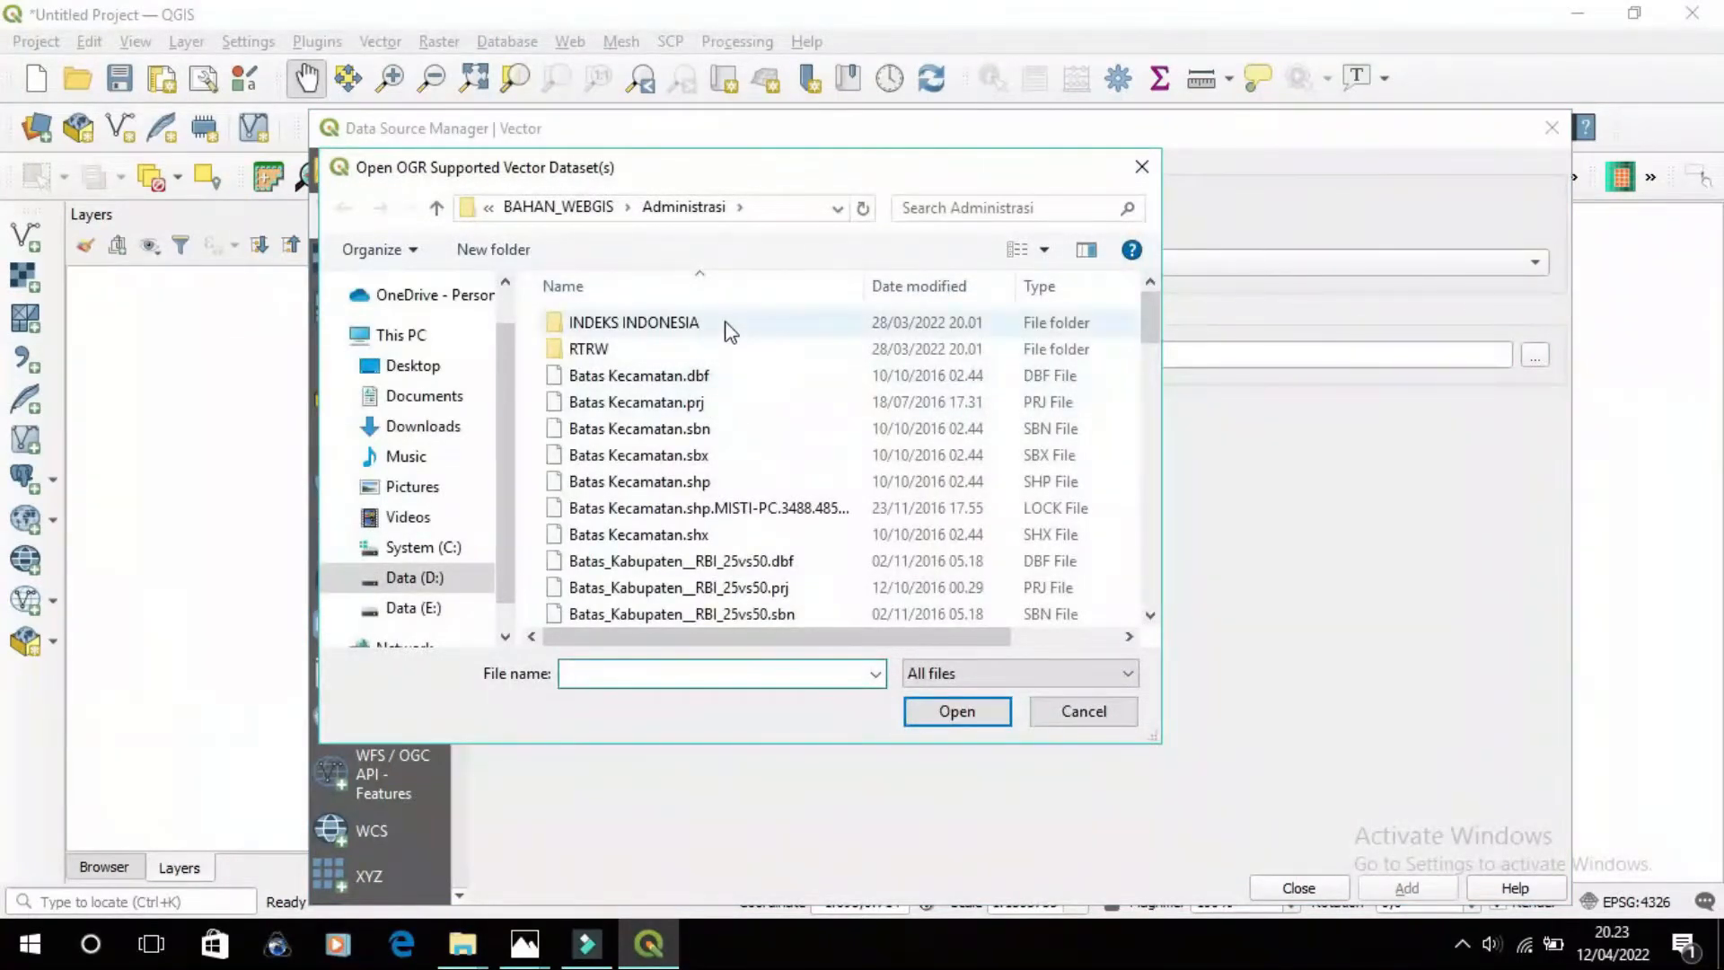
double_click(727, 325)
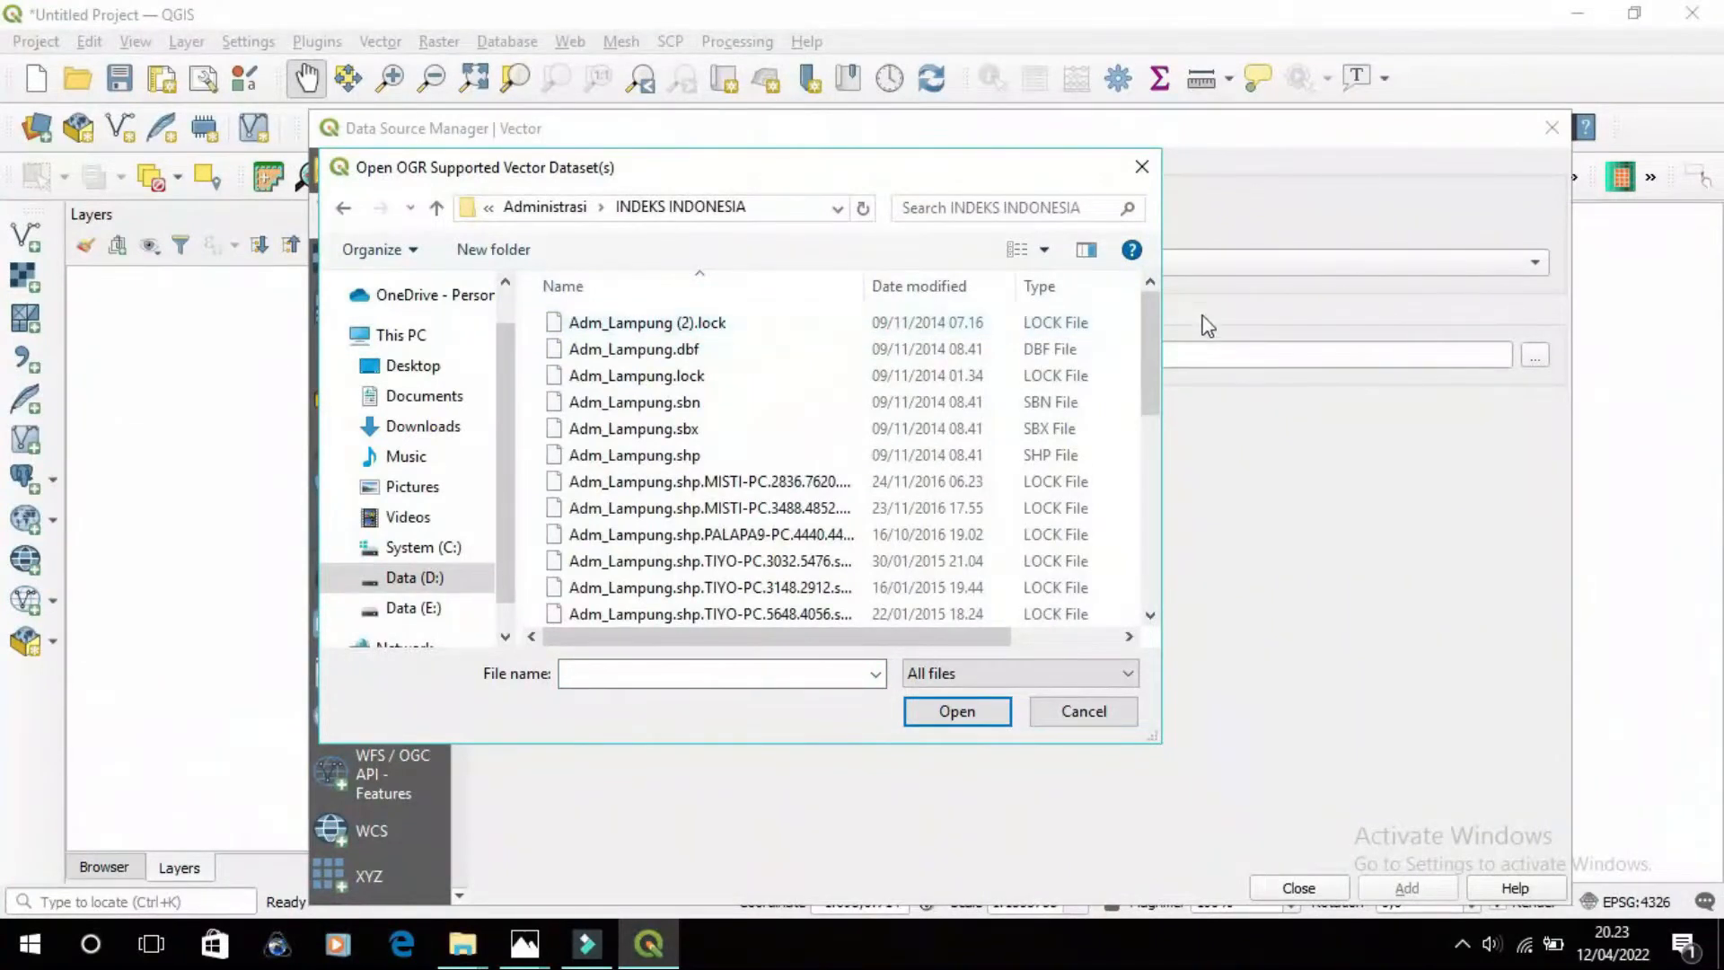
left_click_drag(1157, 342, 1162, 463)
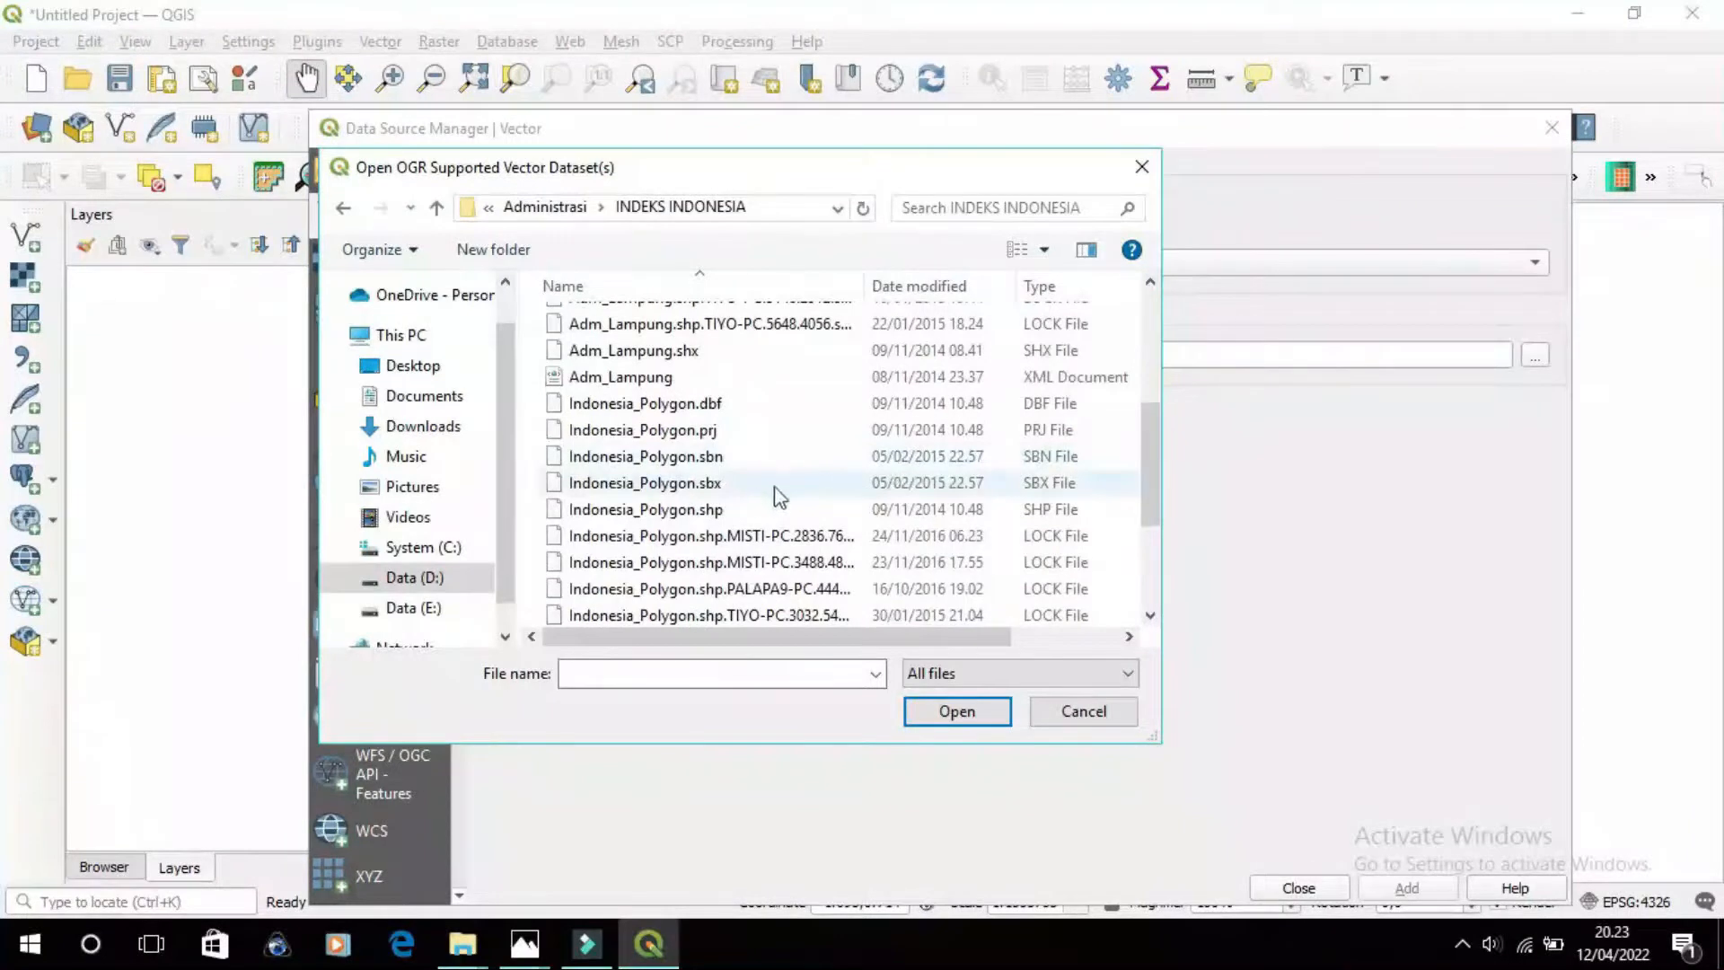
left_click(718, 507)
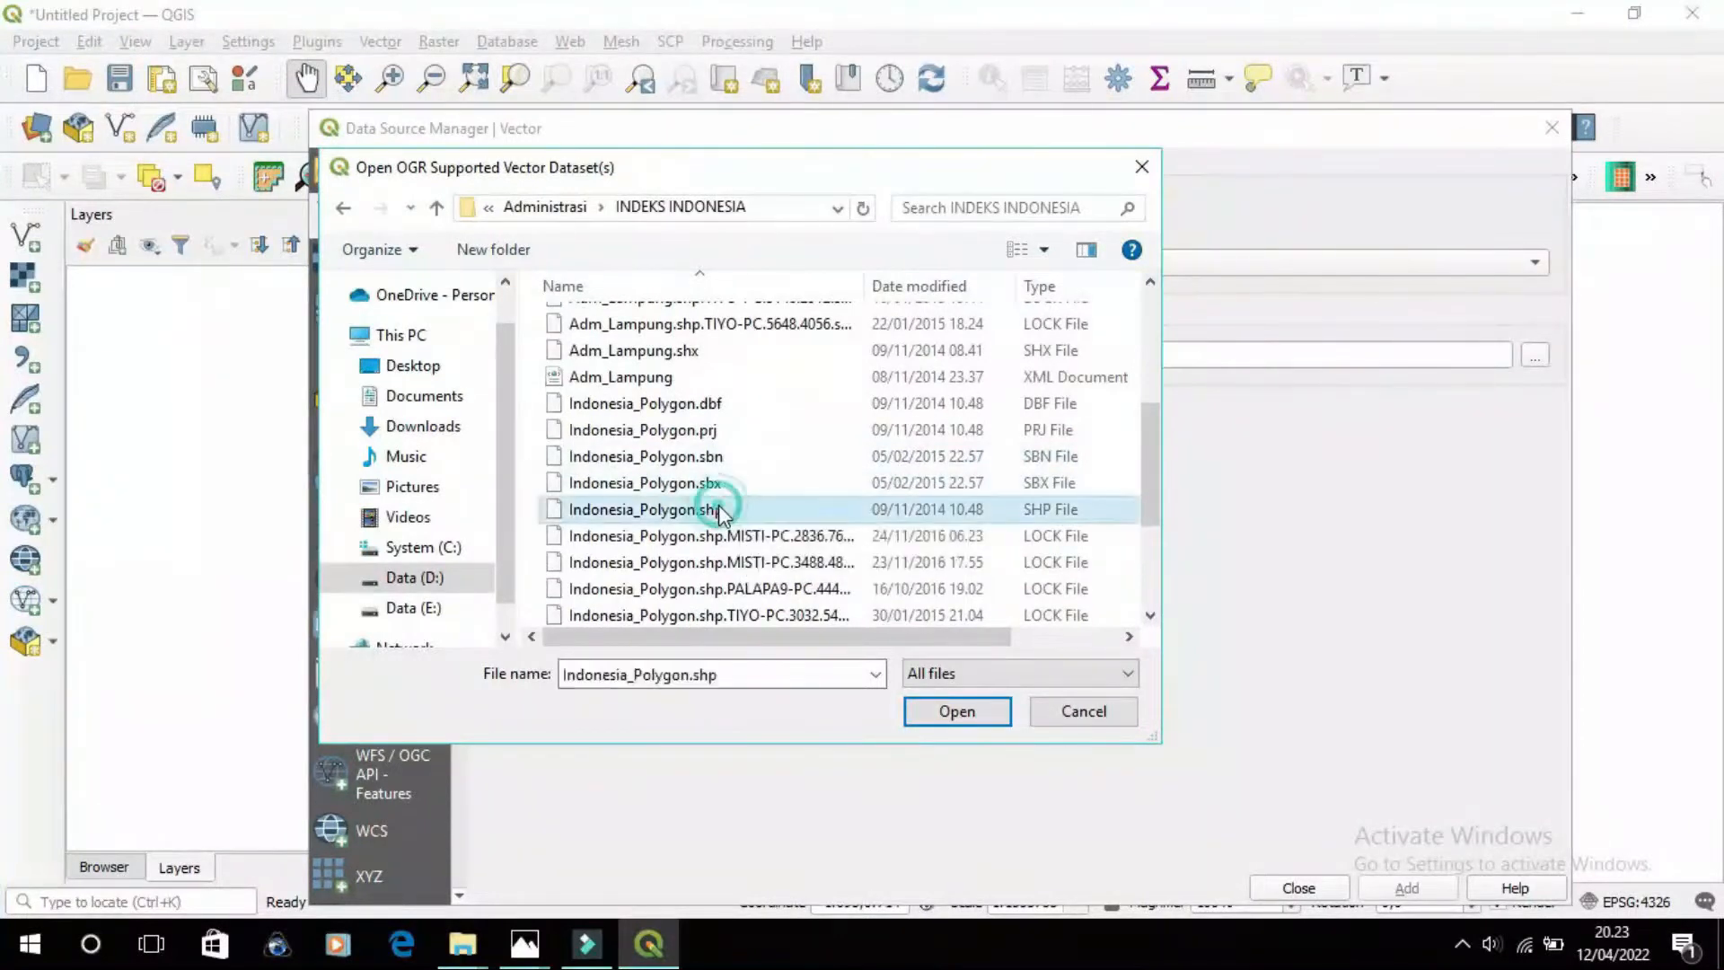
left_click(969, 712)
left_click(1422, 887)
left_click(1286, 889)
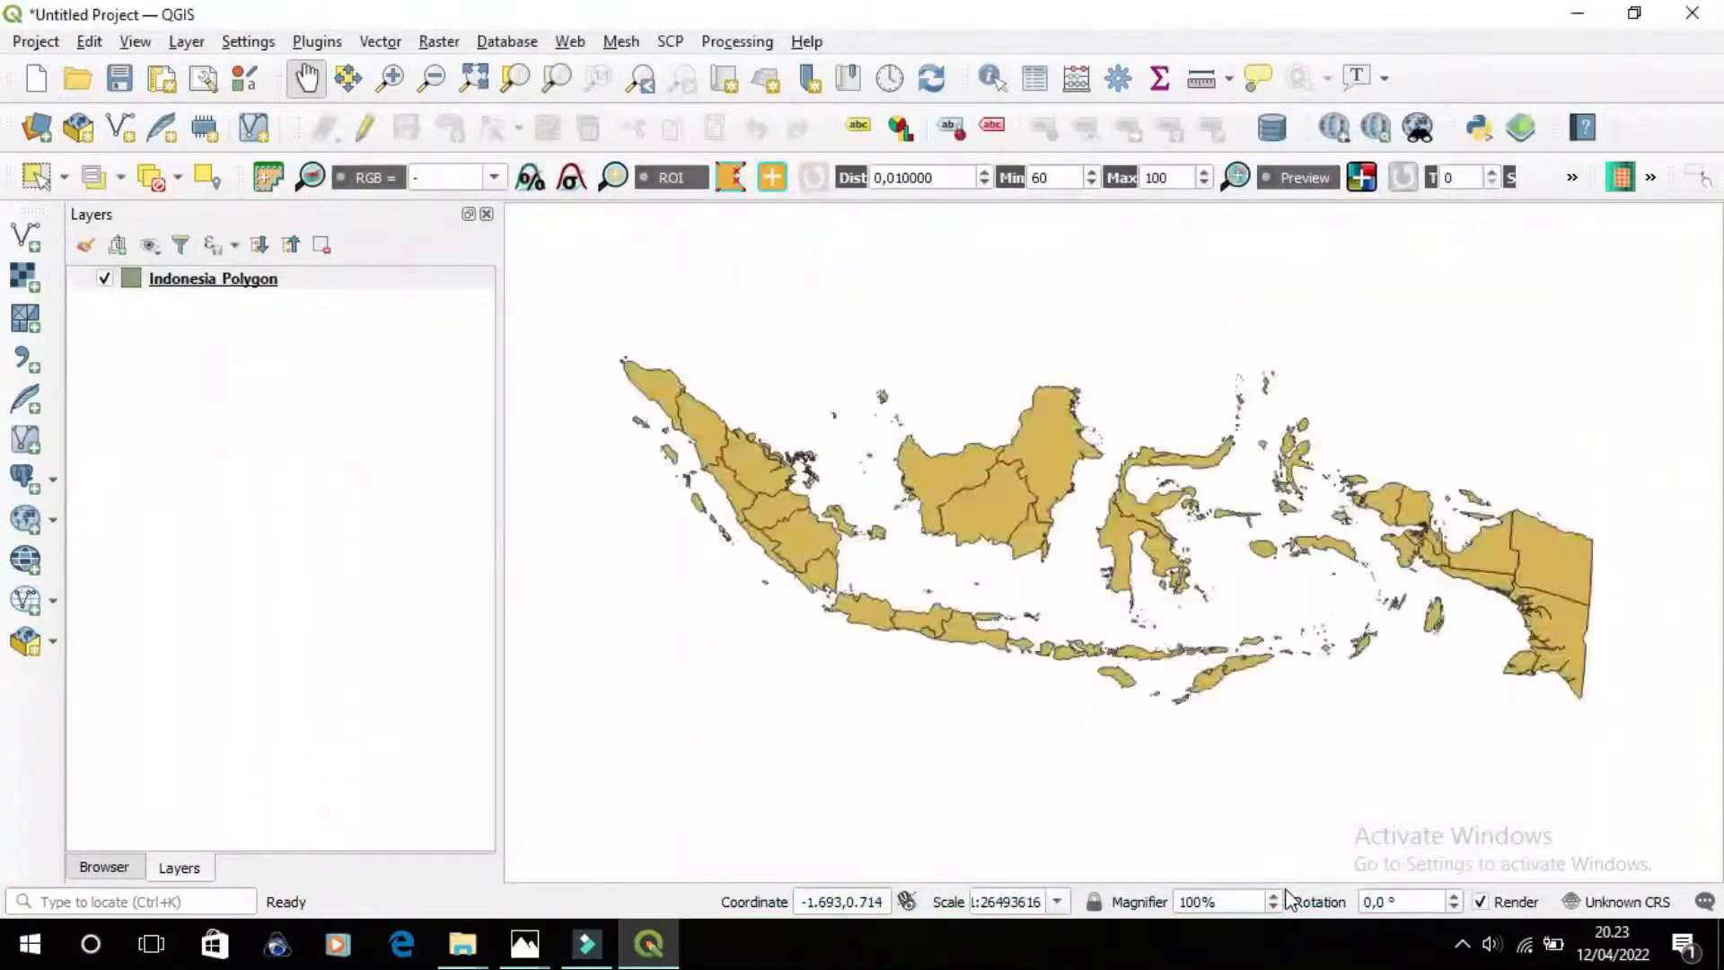
Add the vector dataset Batas_Kabupaten__RBI_25vs50.shp from the Administrasi folder as a layer
left_click(392, 85)
left_click(806, 554)
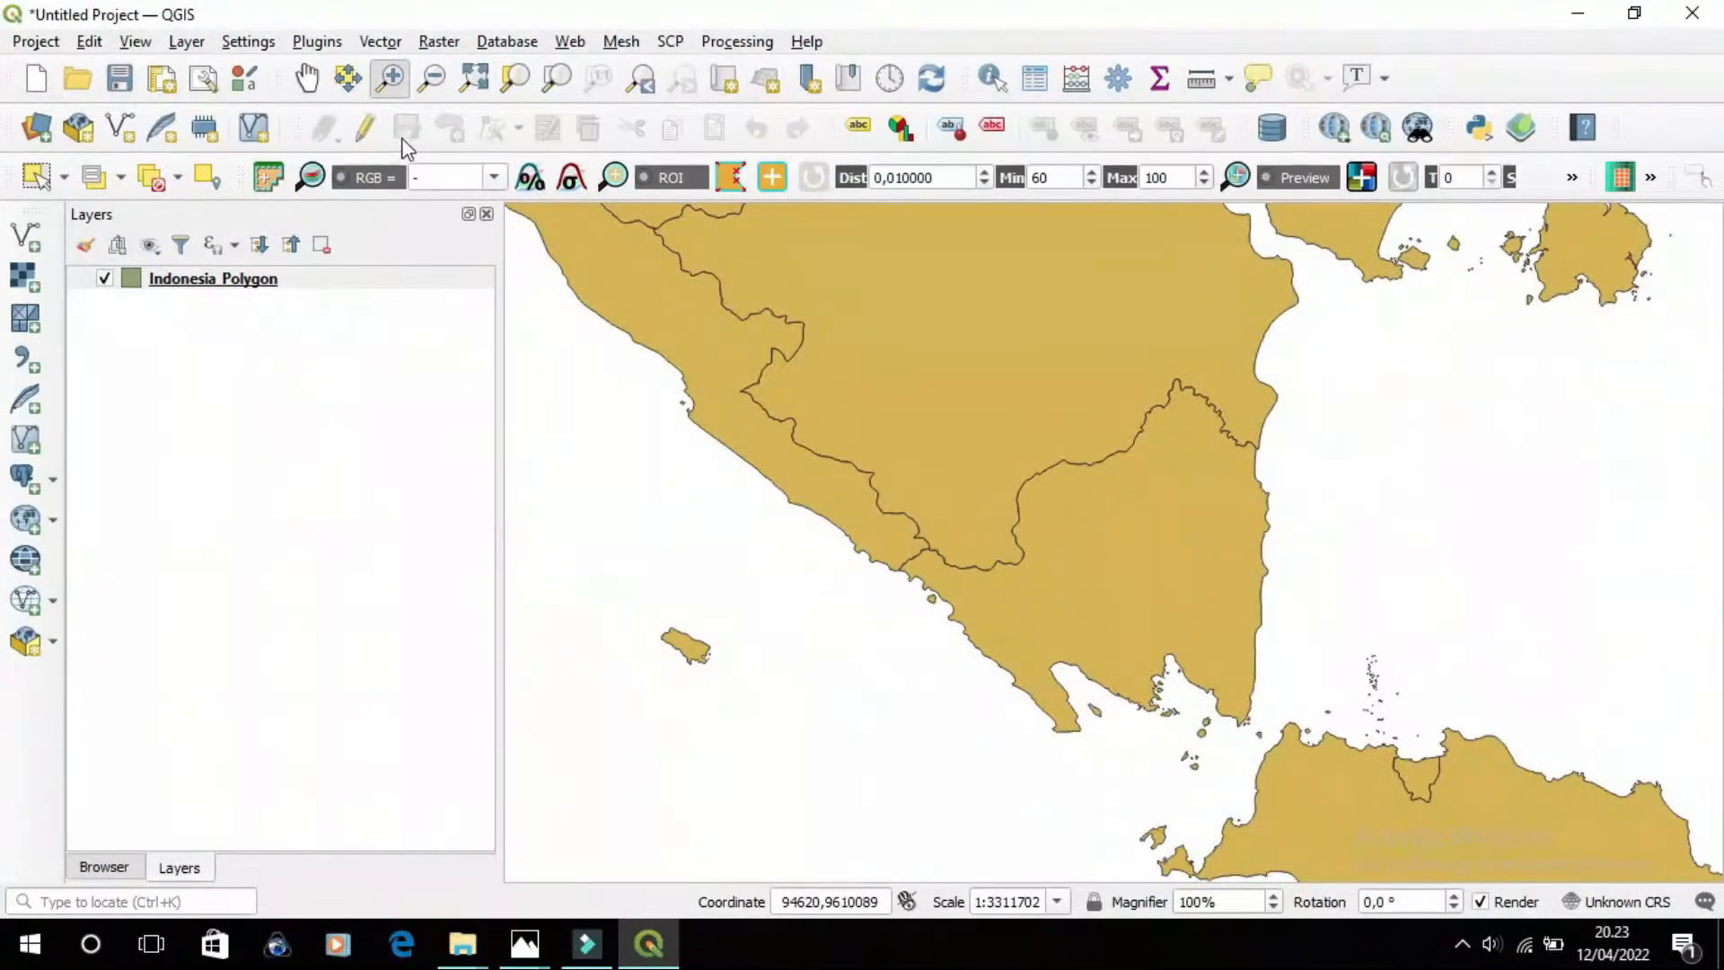
left_click(303, 78)
left_click(25, 237)
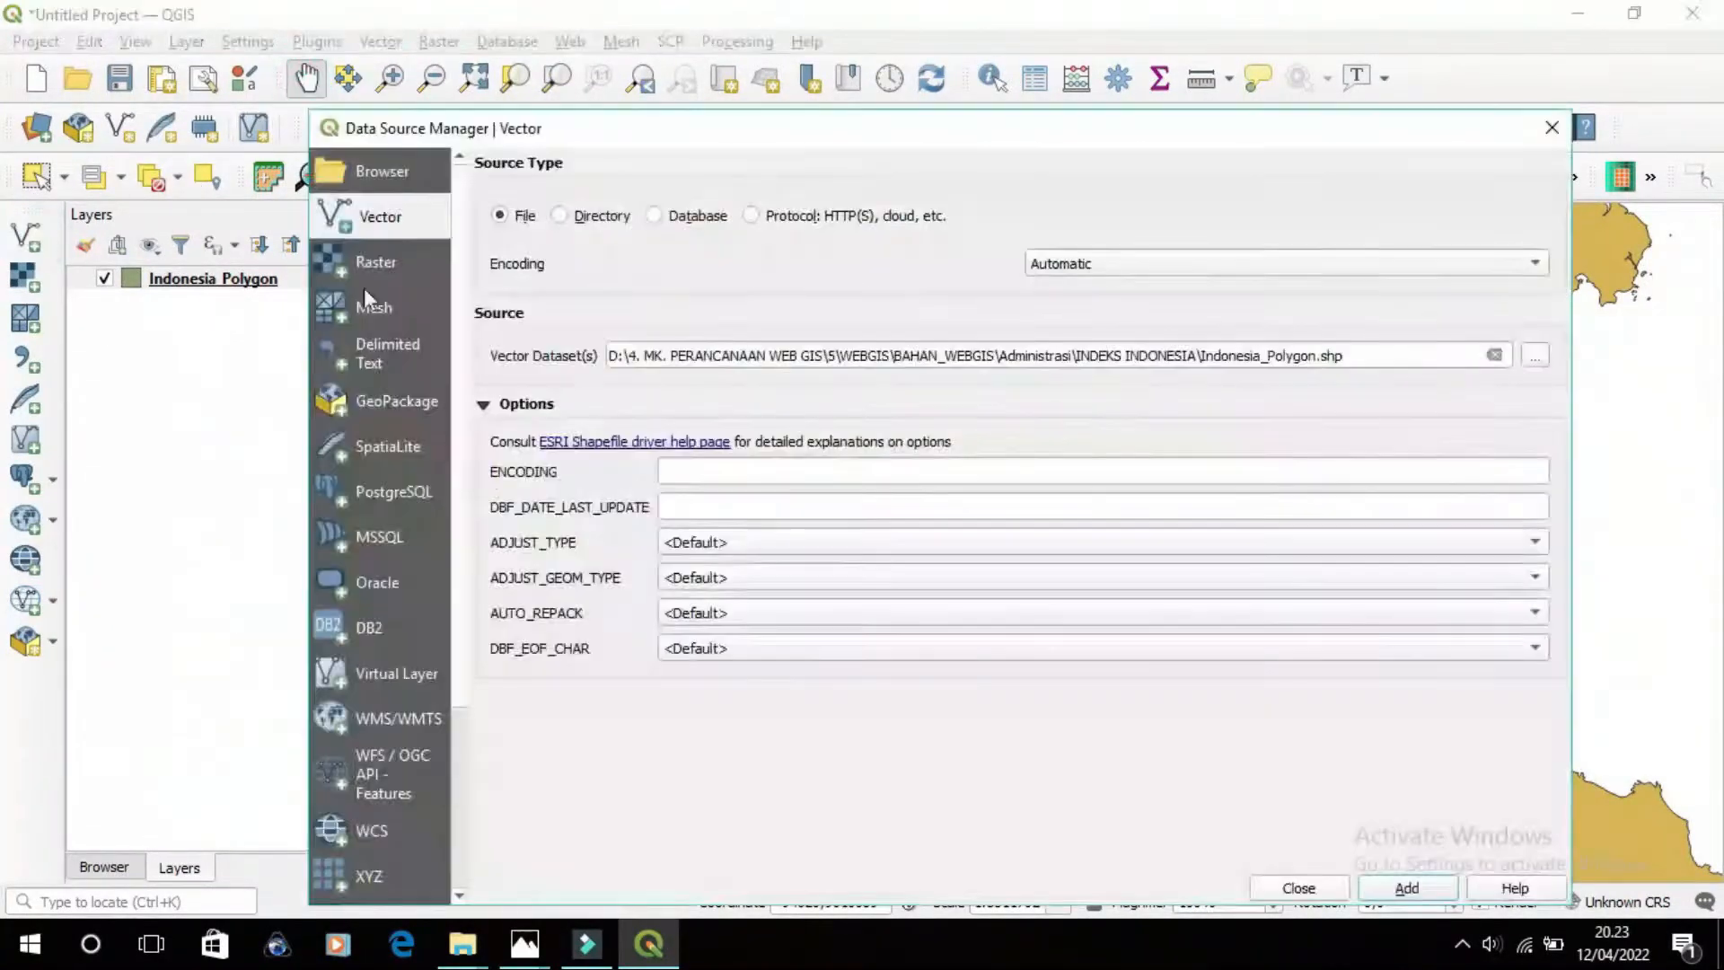
left_click(1536, 356)
left_click(554, 208)
scroll(1077, 360, "down", 5)
left_click(784, 525)
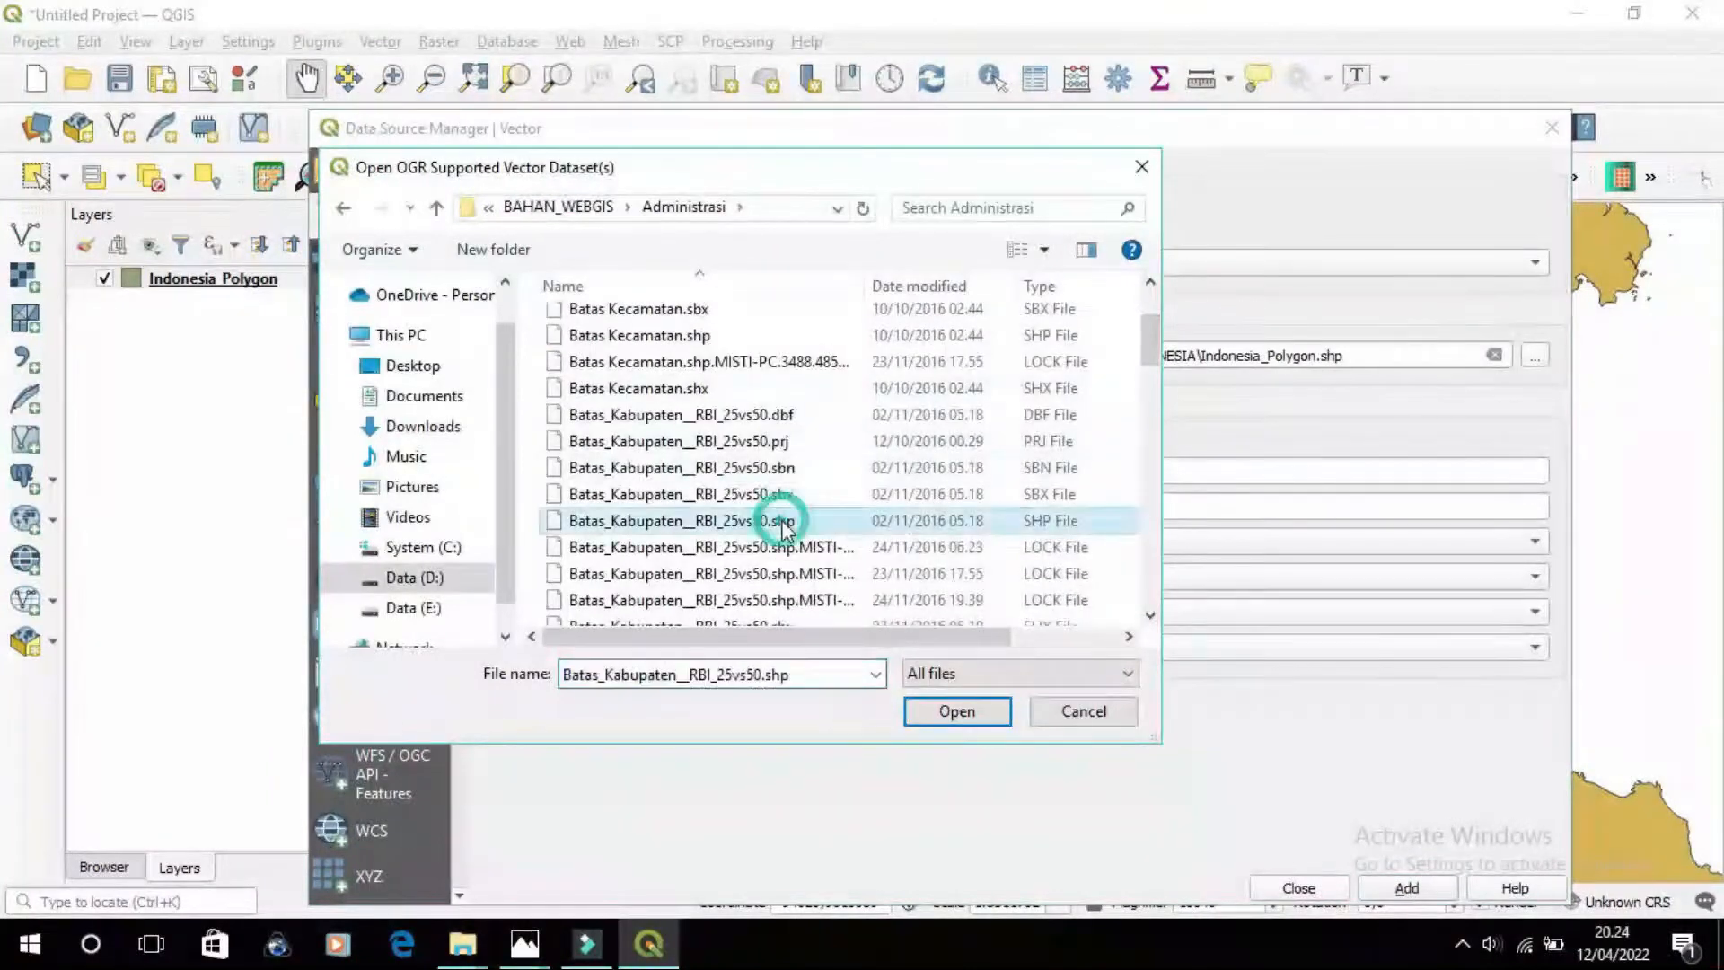
double_click(784, 525)
left_click(1401, 888)
Add the road layer Lampung_Jalan_Nasional_UTM.shp from D:\DATA SHP\Peta dasar\Jaringan Jalan
left_click(21, 253)
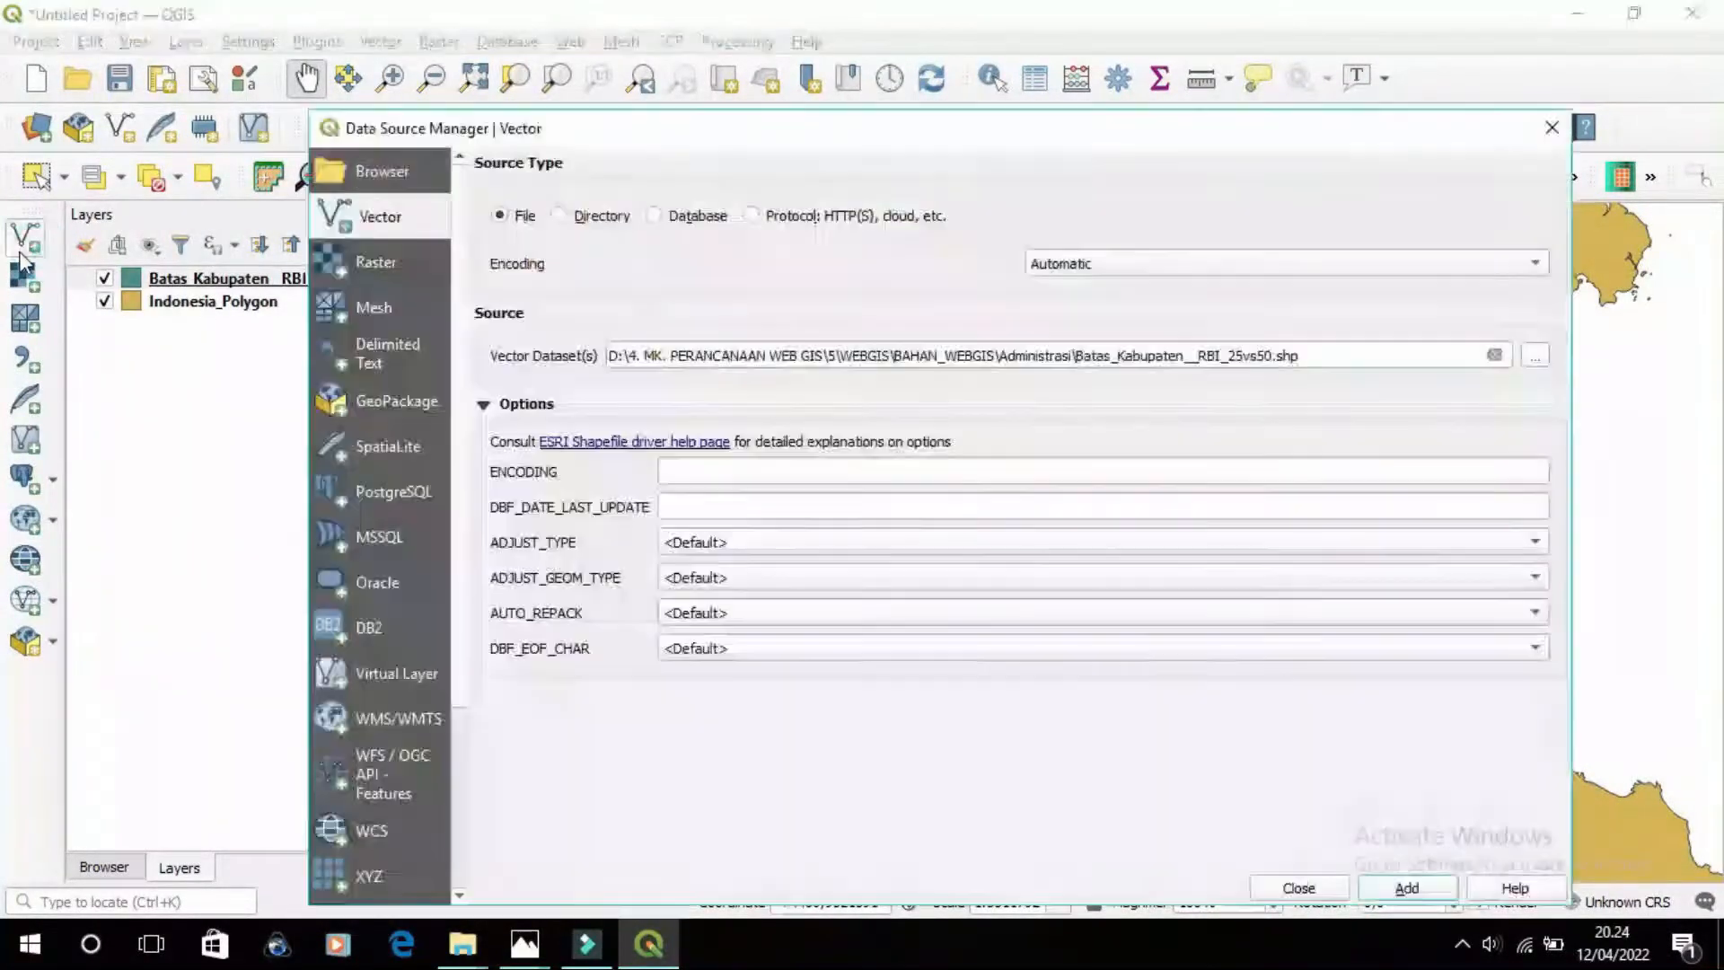
left_click(1536, 356)
left_click(414, 578)
scroll(1117, 331, "down", 5)
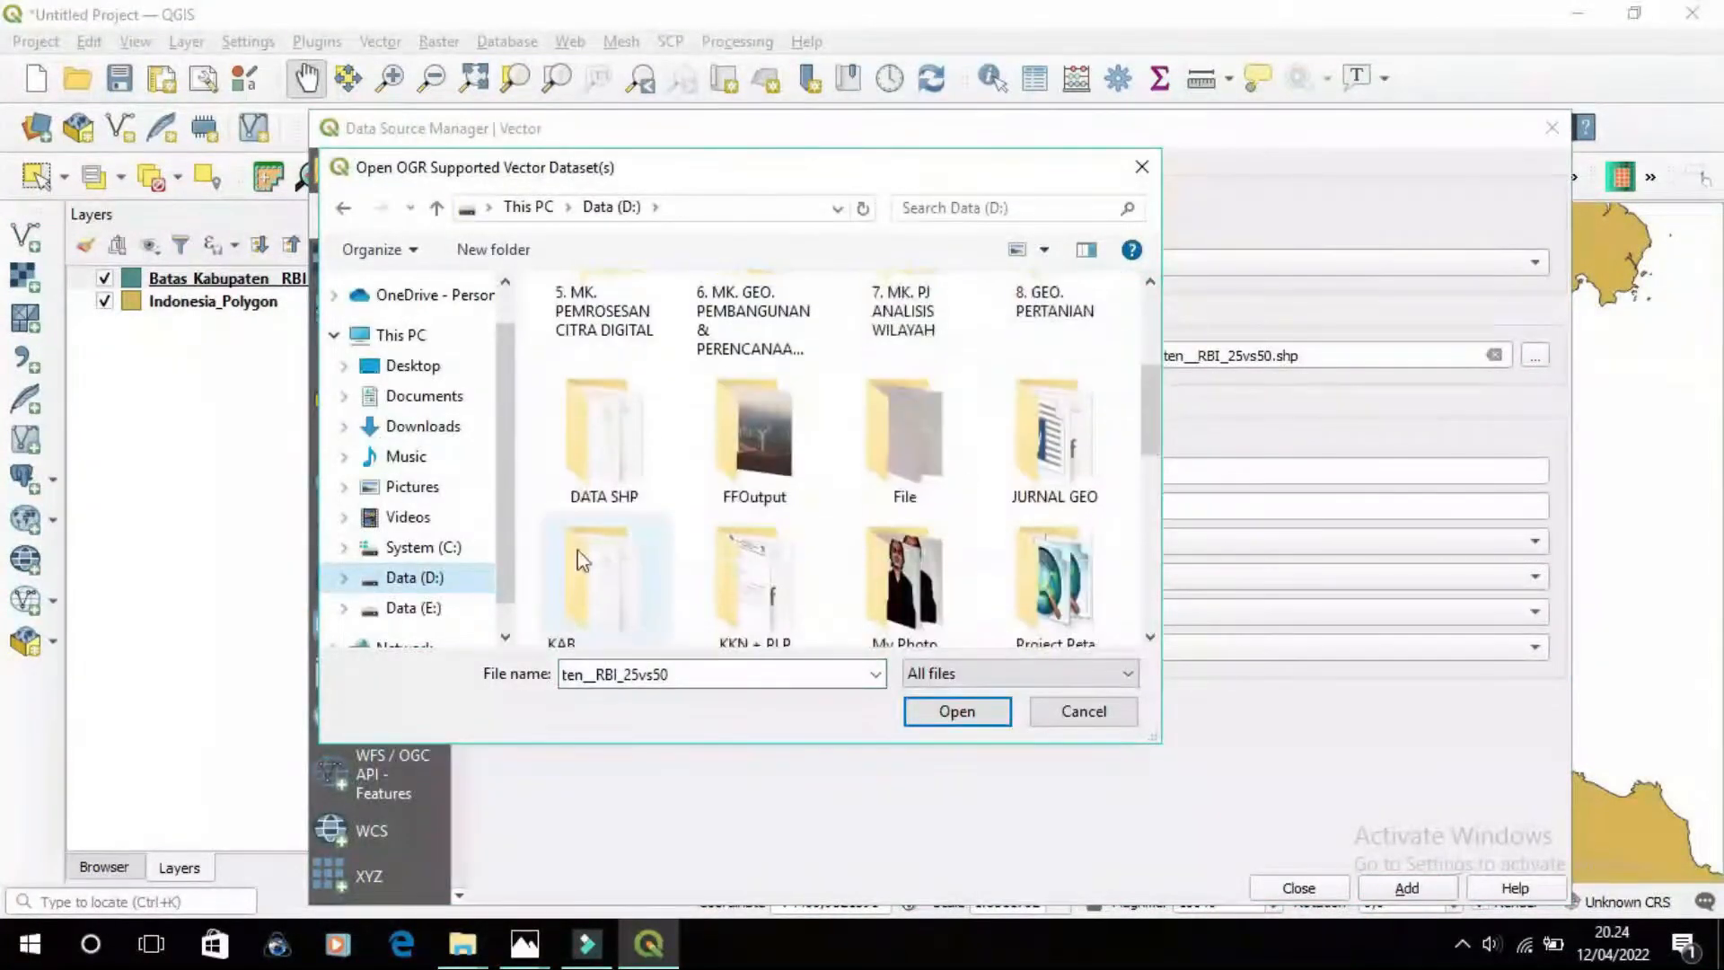
double_click(603, 440)
double_click(692, 374)
left_click(737, 456)
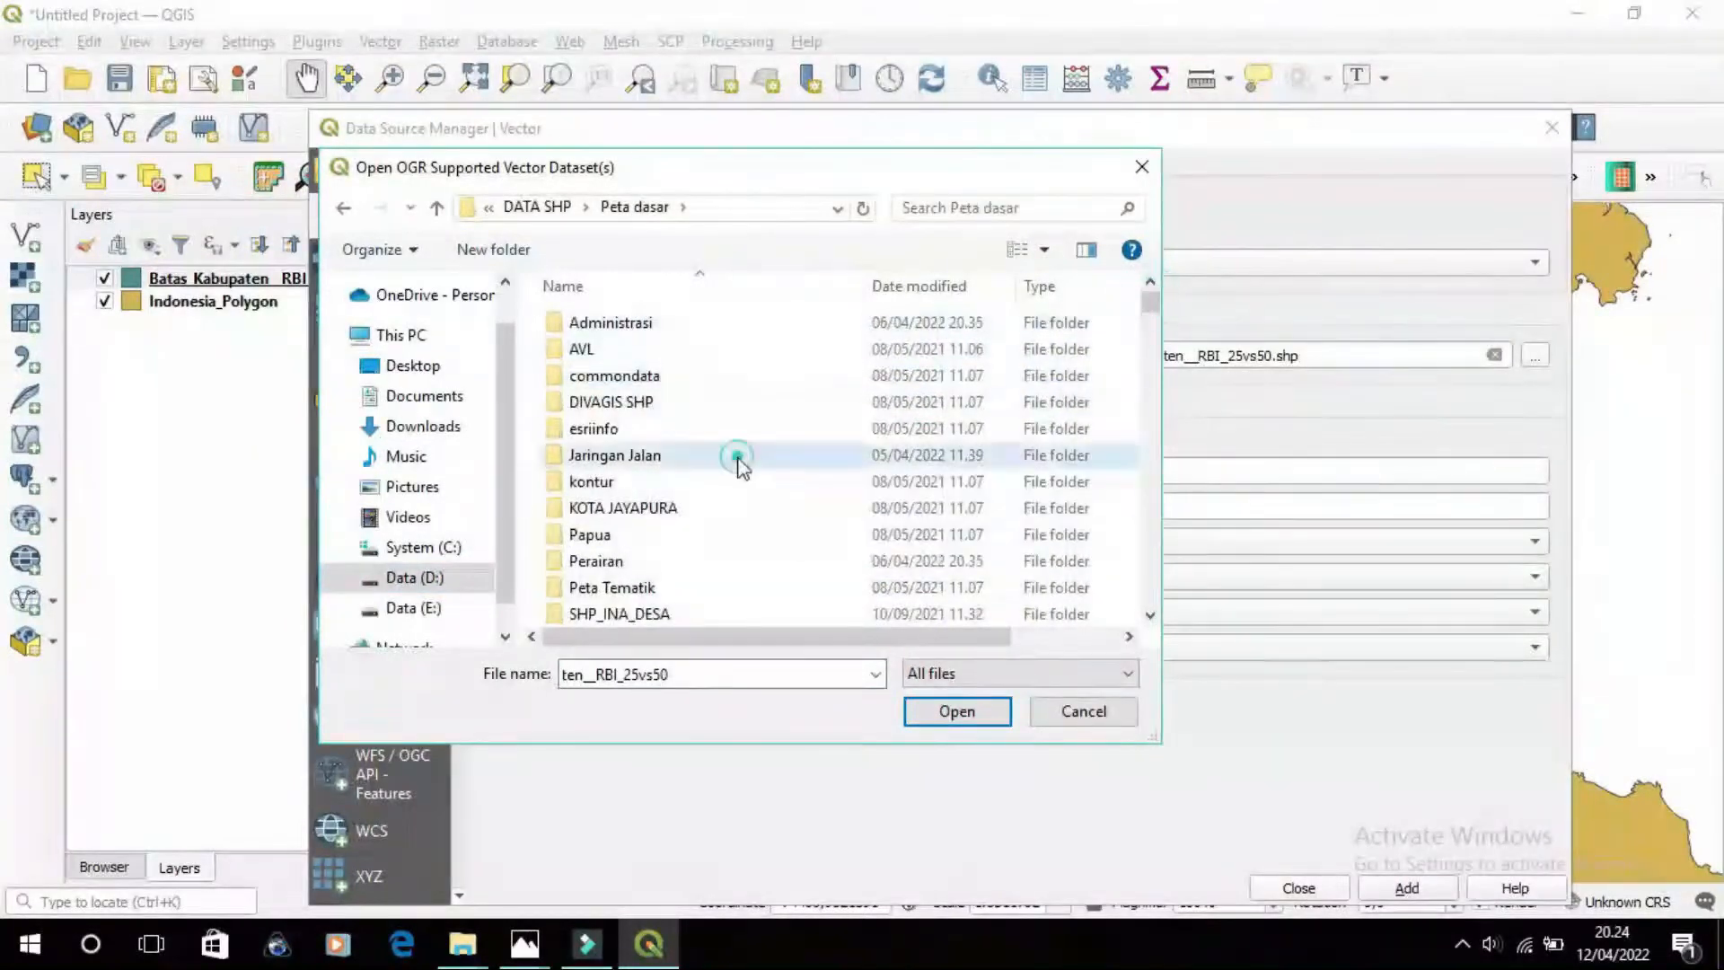
double_click(737, 456)
left_click_drag(1148, 342, 1151, 431)
left_click(802, 610)
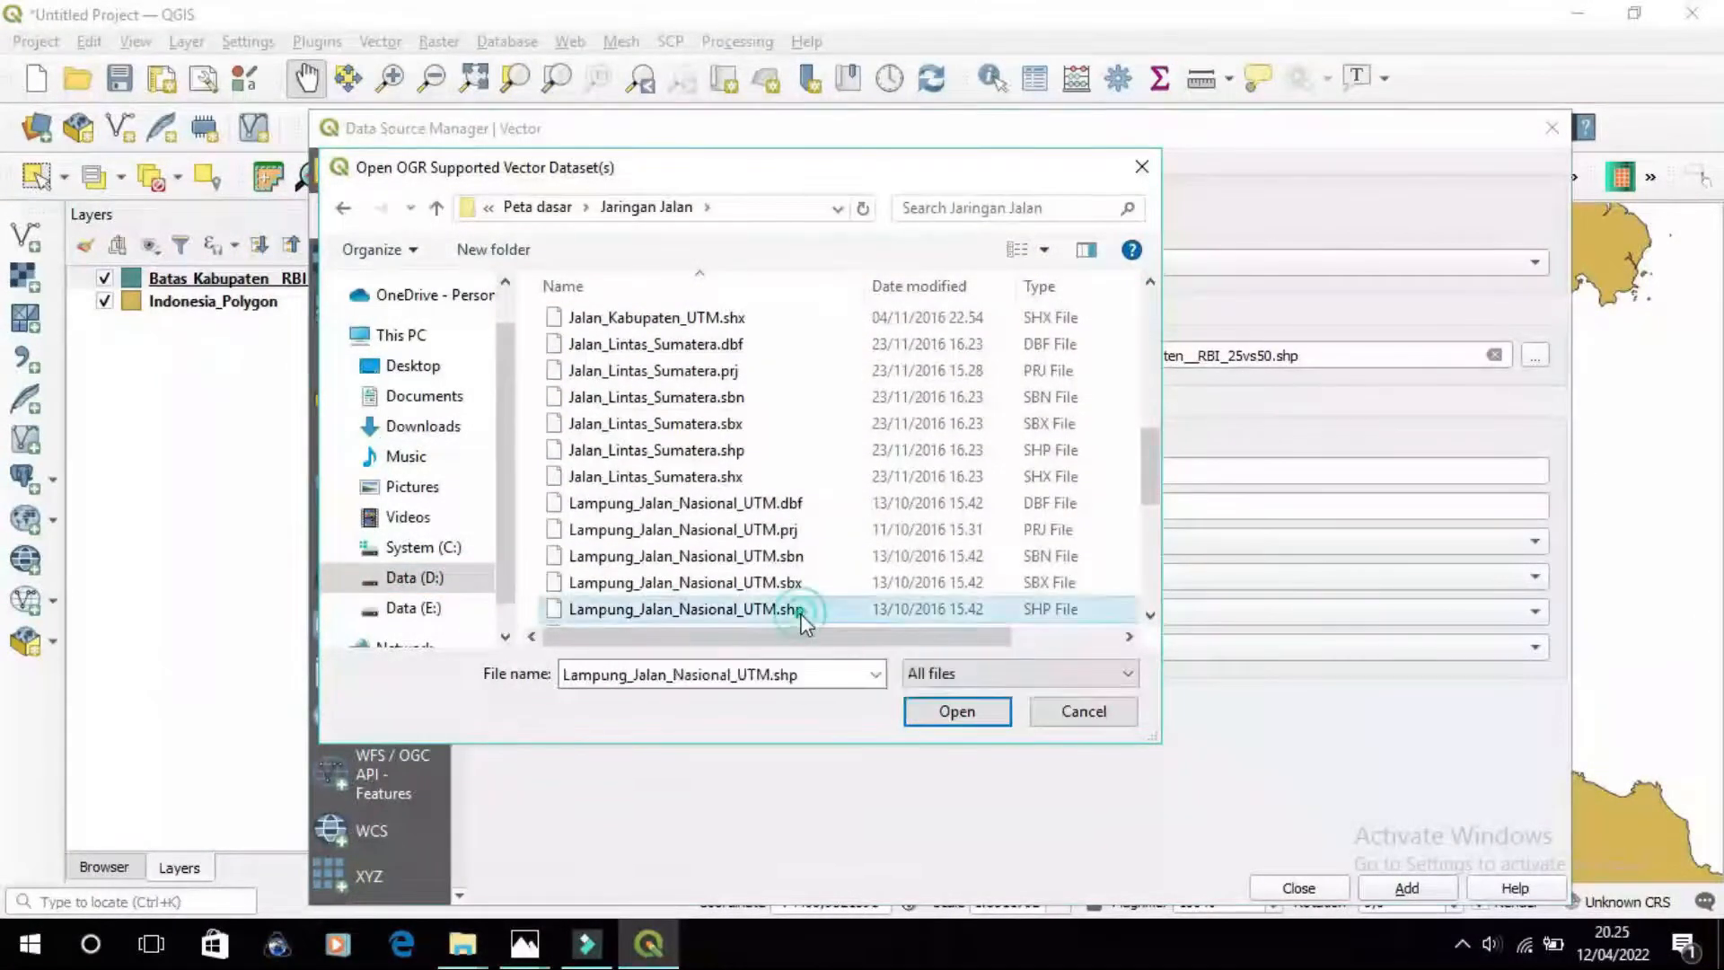
left_click(802, 610)
left_click(1406, 888)
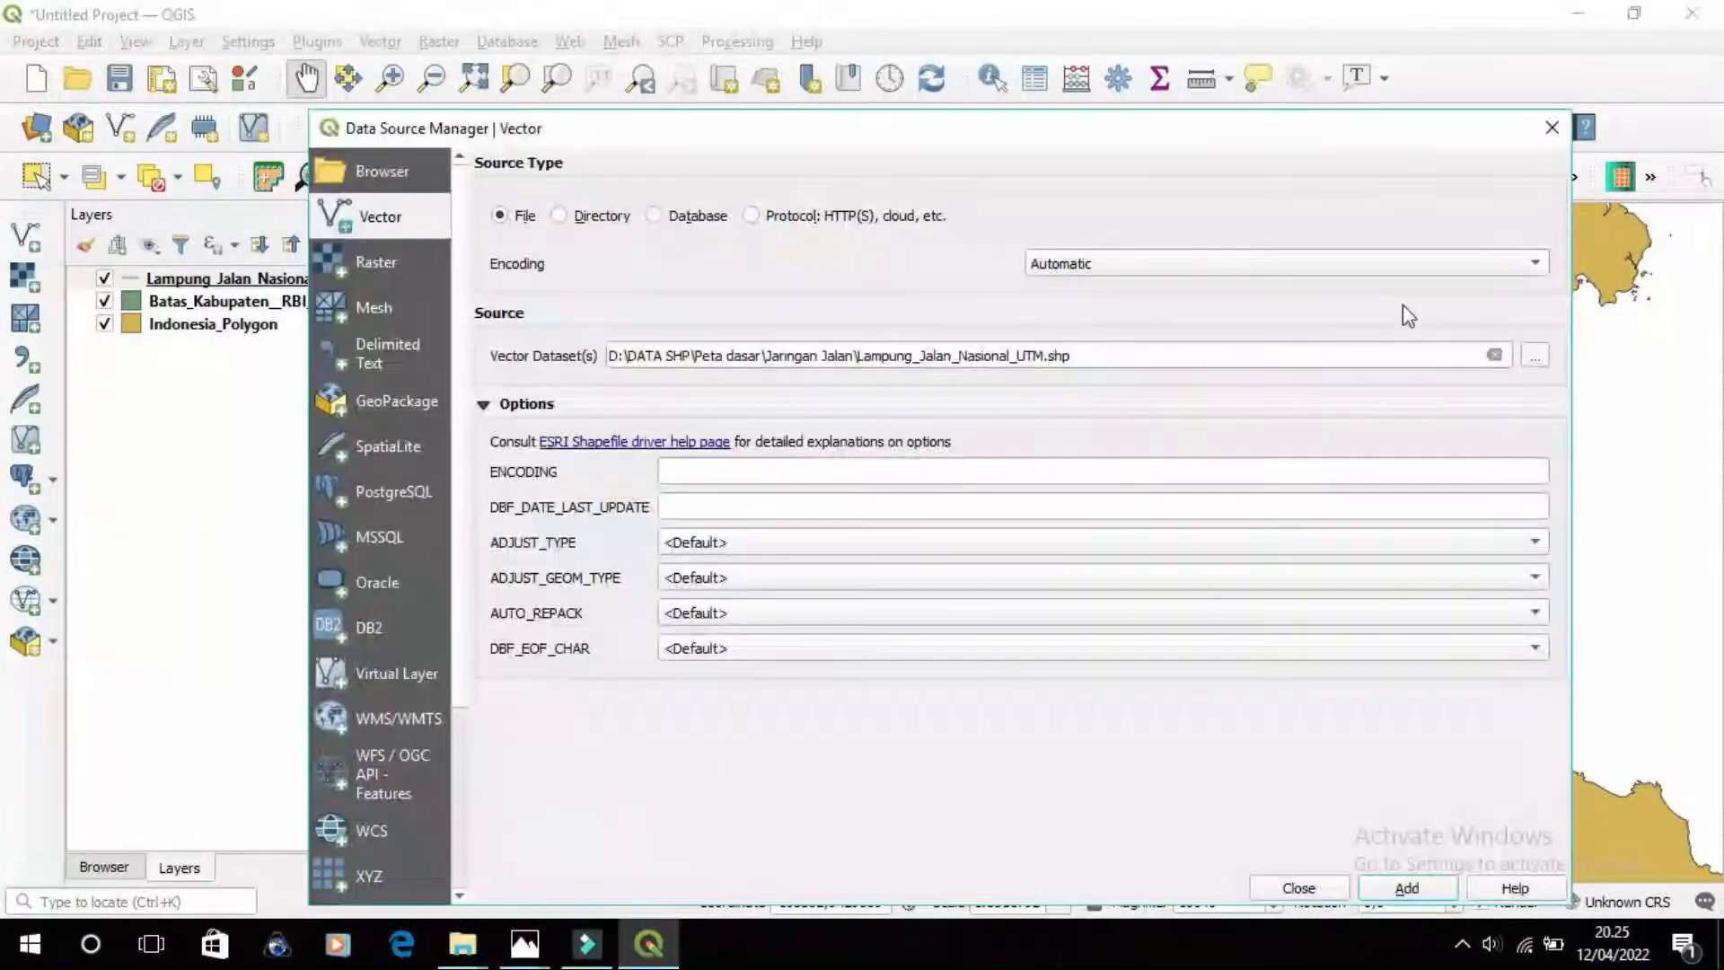
Add the river layer Sungai.shp from the Perairan folder under Peta dasar
left_click(1535, 356)
left_click(539, 206)
double_click(610, 536)
left_click_drag(1159, 333, 1151, 380)
scroll(755, 596, "down", 3)
double_click(683, 613)
left_click(1406, 887)
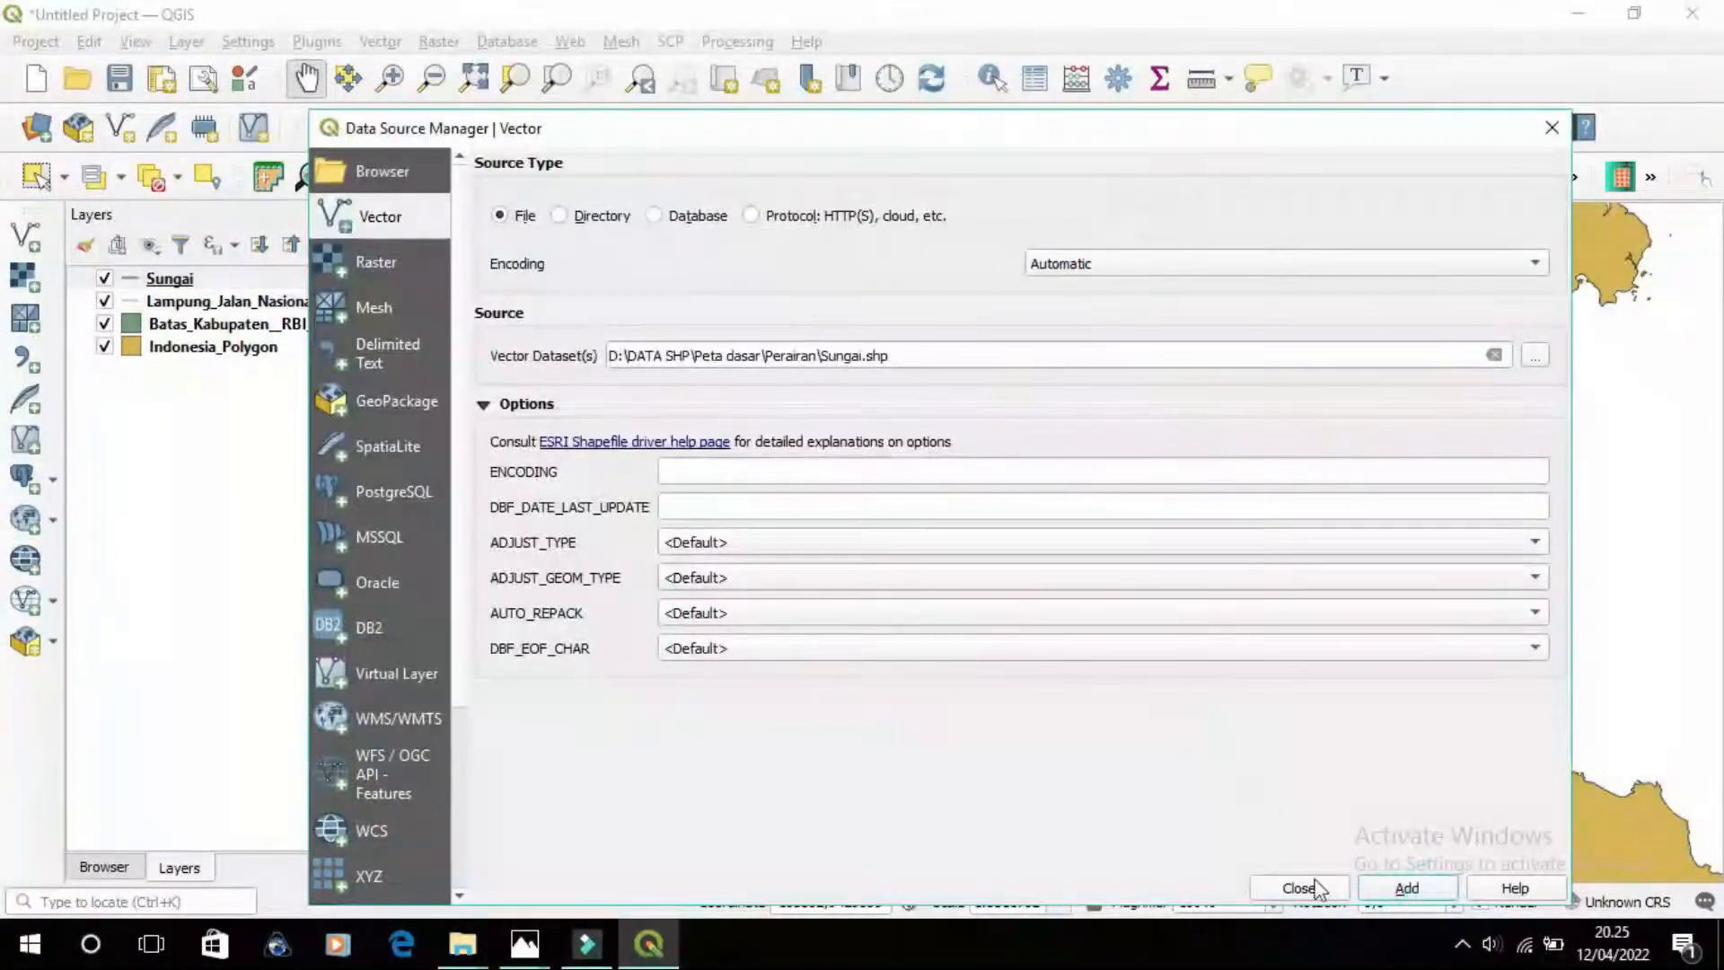
left_click(1318, 889)
Add the lake layer Danau_Ranau.shp from the Perairan folder
left_click(25, 236)
left_click(1535, 356)
left_click_drag(1151, 321, 1150, 380)
left_click(628, 526)
left_click(957, 711)
left_click(1407, 887)
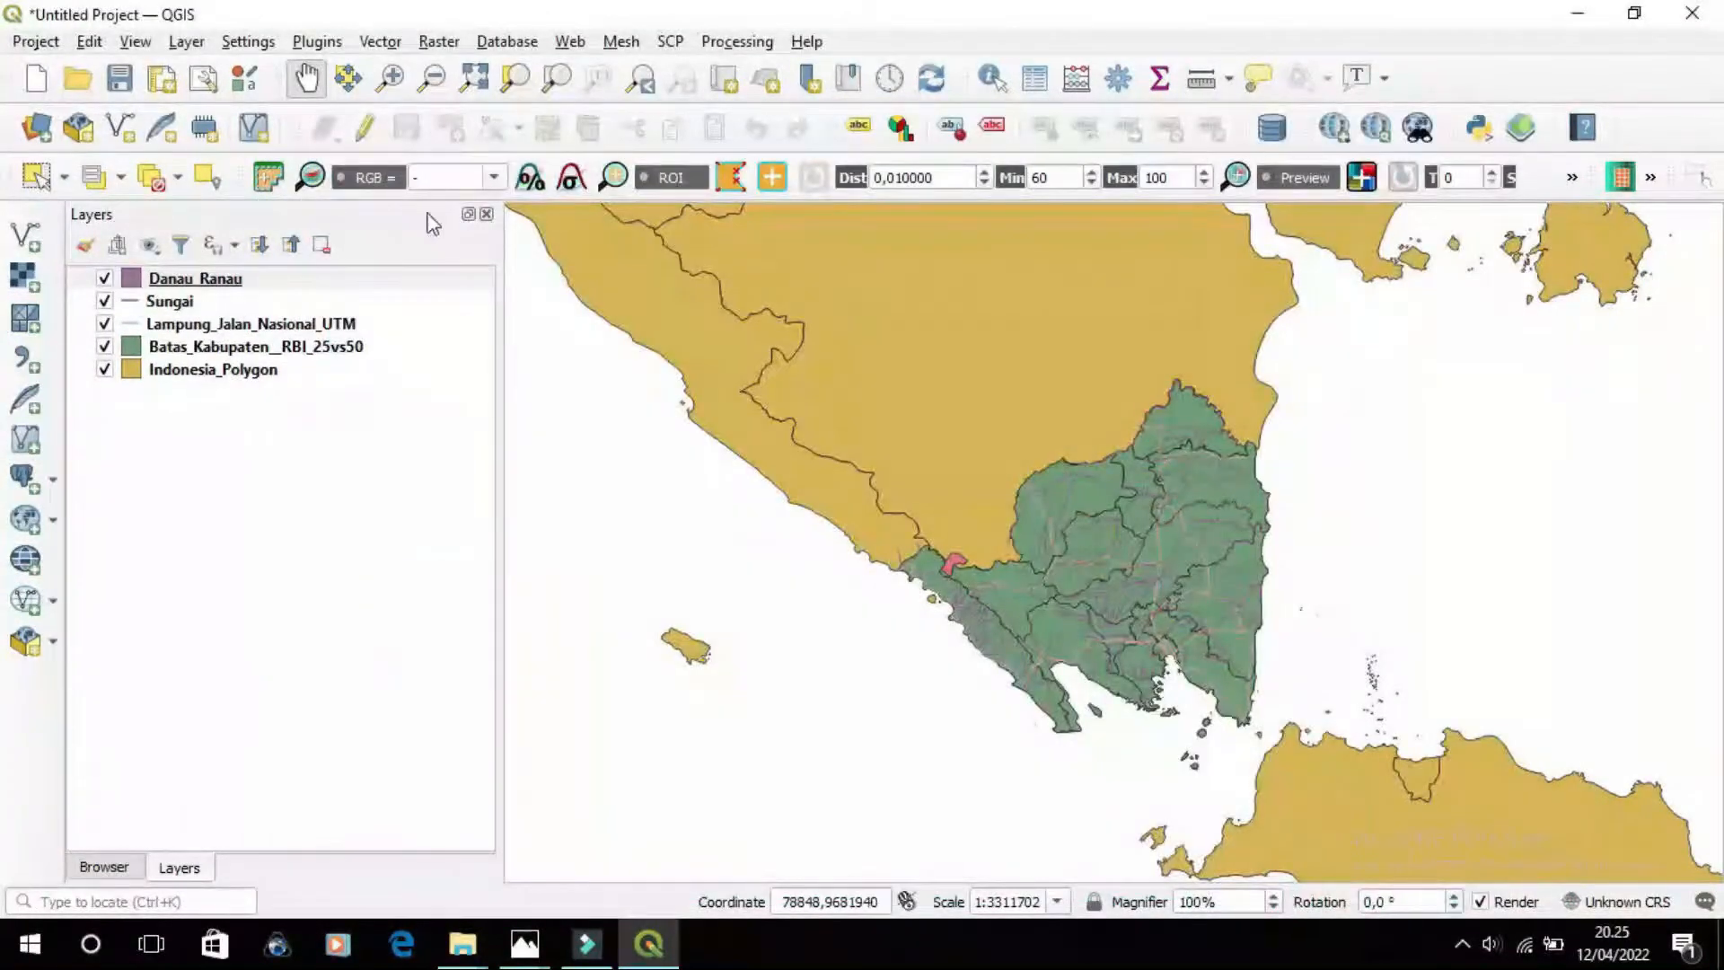
Add Kawasan_Cagar_Alam.shp as a vector layer from the Kawasan Cagar Alam folder inside WEBGIS\BAHAN_WEBGIS
left_click(391, 78)
left_click_drag(554, 247, 1495, 880)
left_click_drag(816, 320, 1667, 871)
left_click(306, 78)
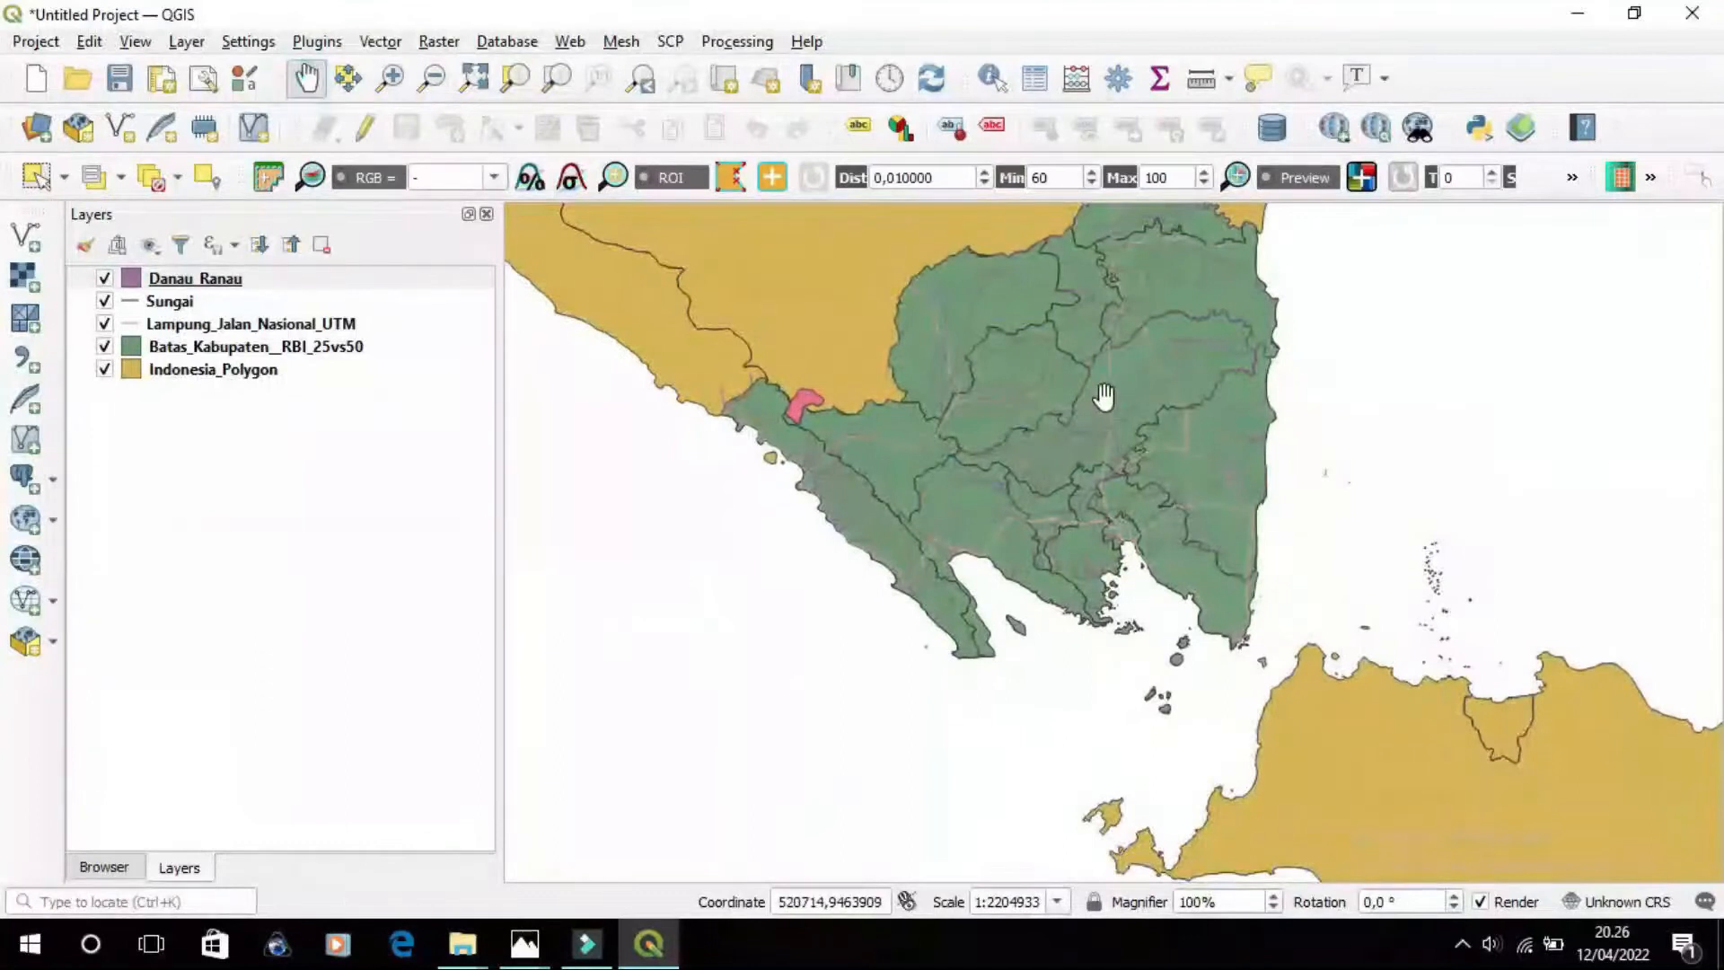
left_click_drag(1104, 395, 1041, 503)
left_click(25, 236)
left_click(1535, 355)
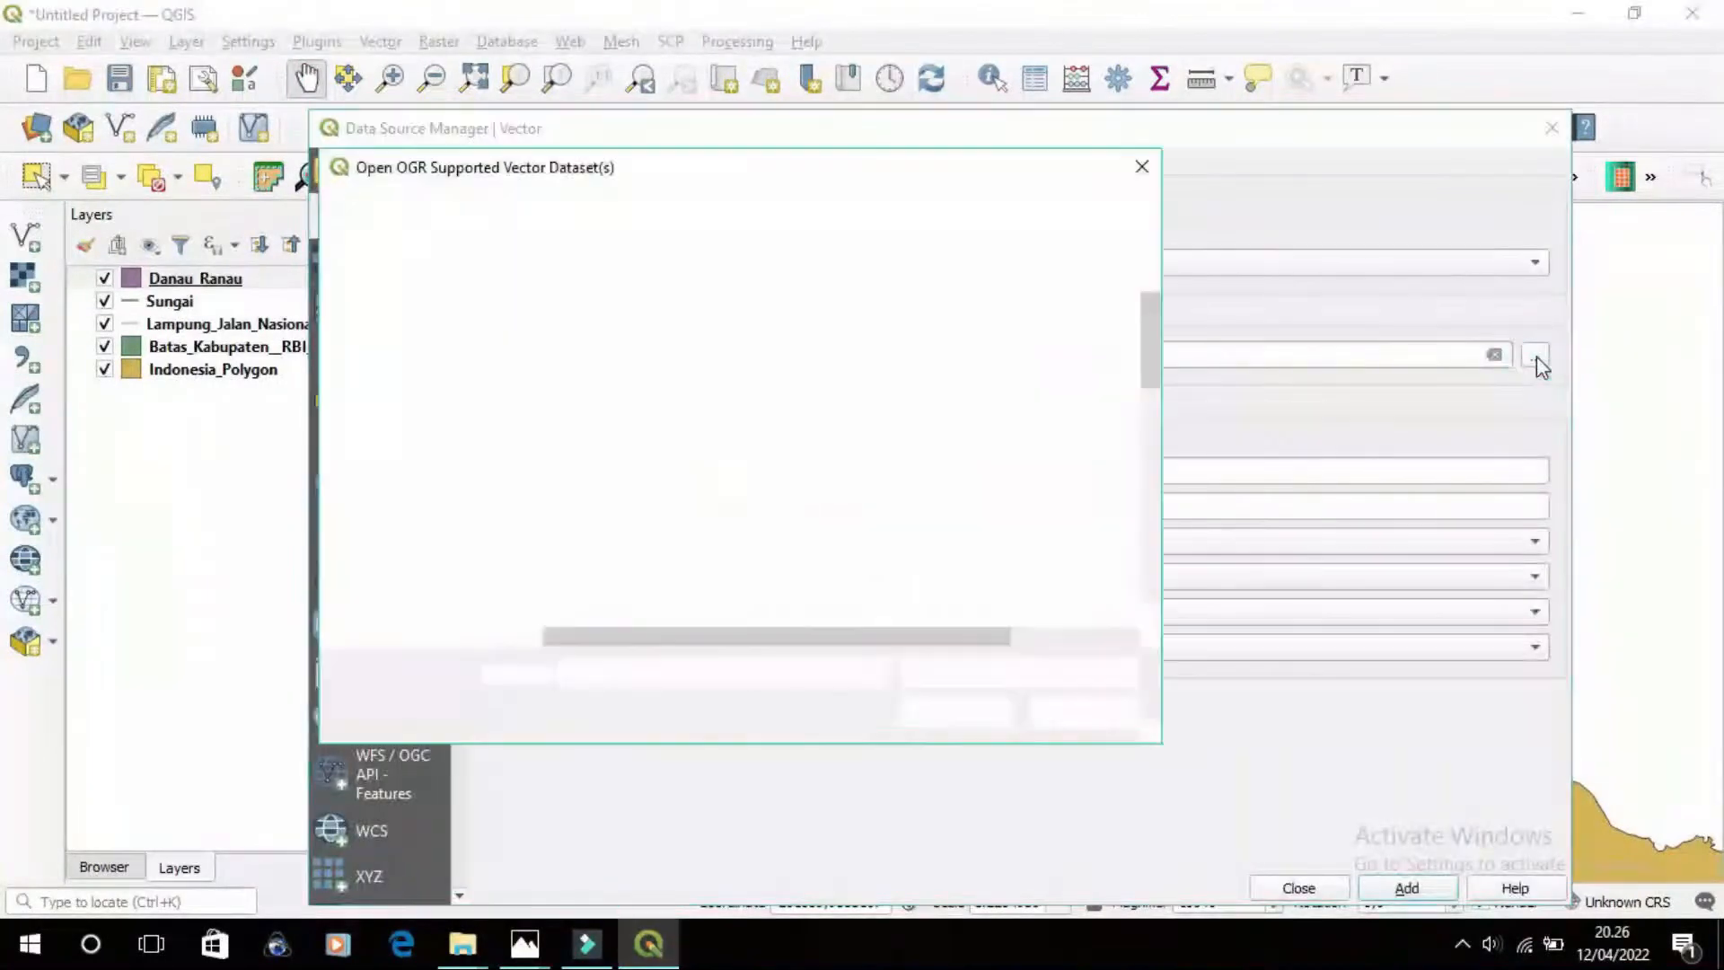
left_click(414, 578)
left_click_drag(1155, 391, 1155, 366)
double_click(1095, 374)
double_click(609, 432)
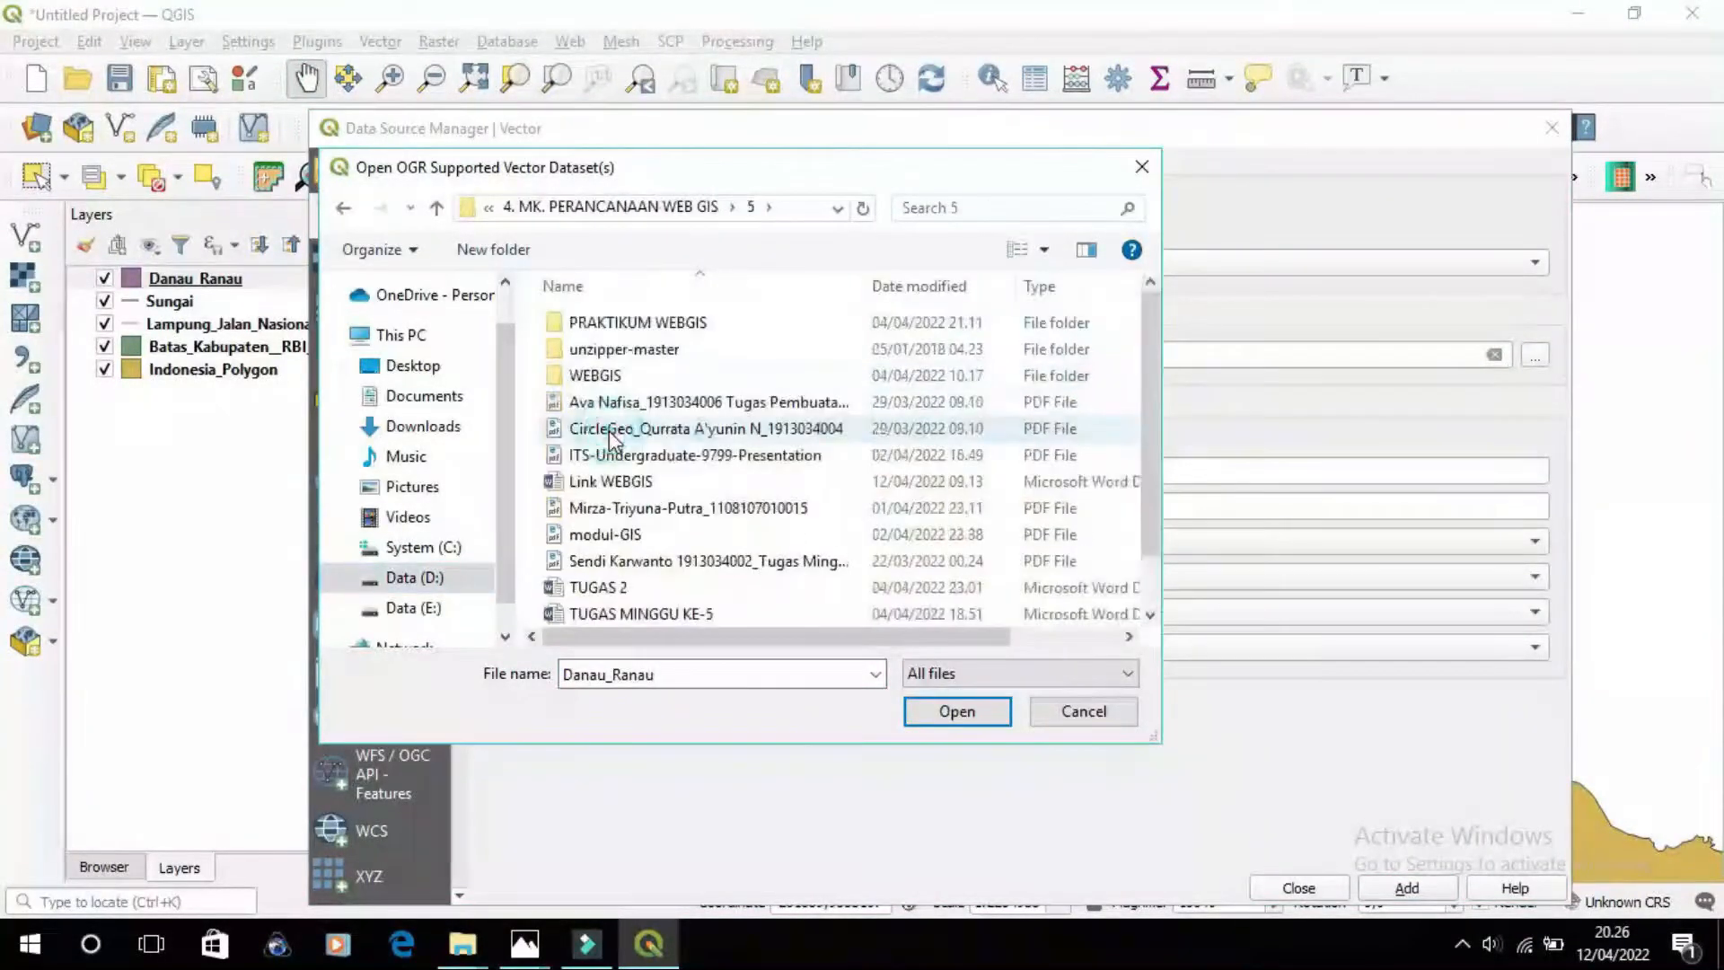
double_click(660, 375)
double_click(662, 325)
double_click(646, 454)
left_click(701, 429)
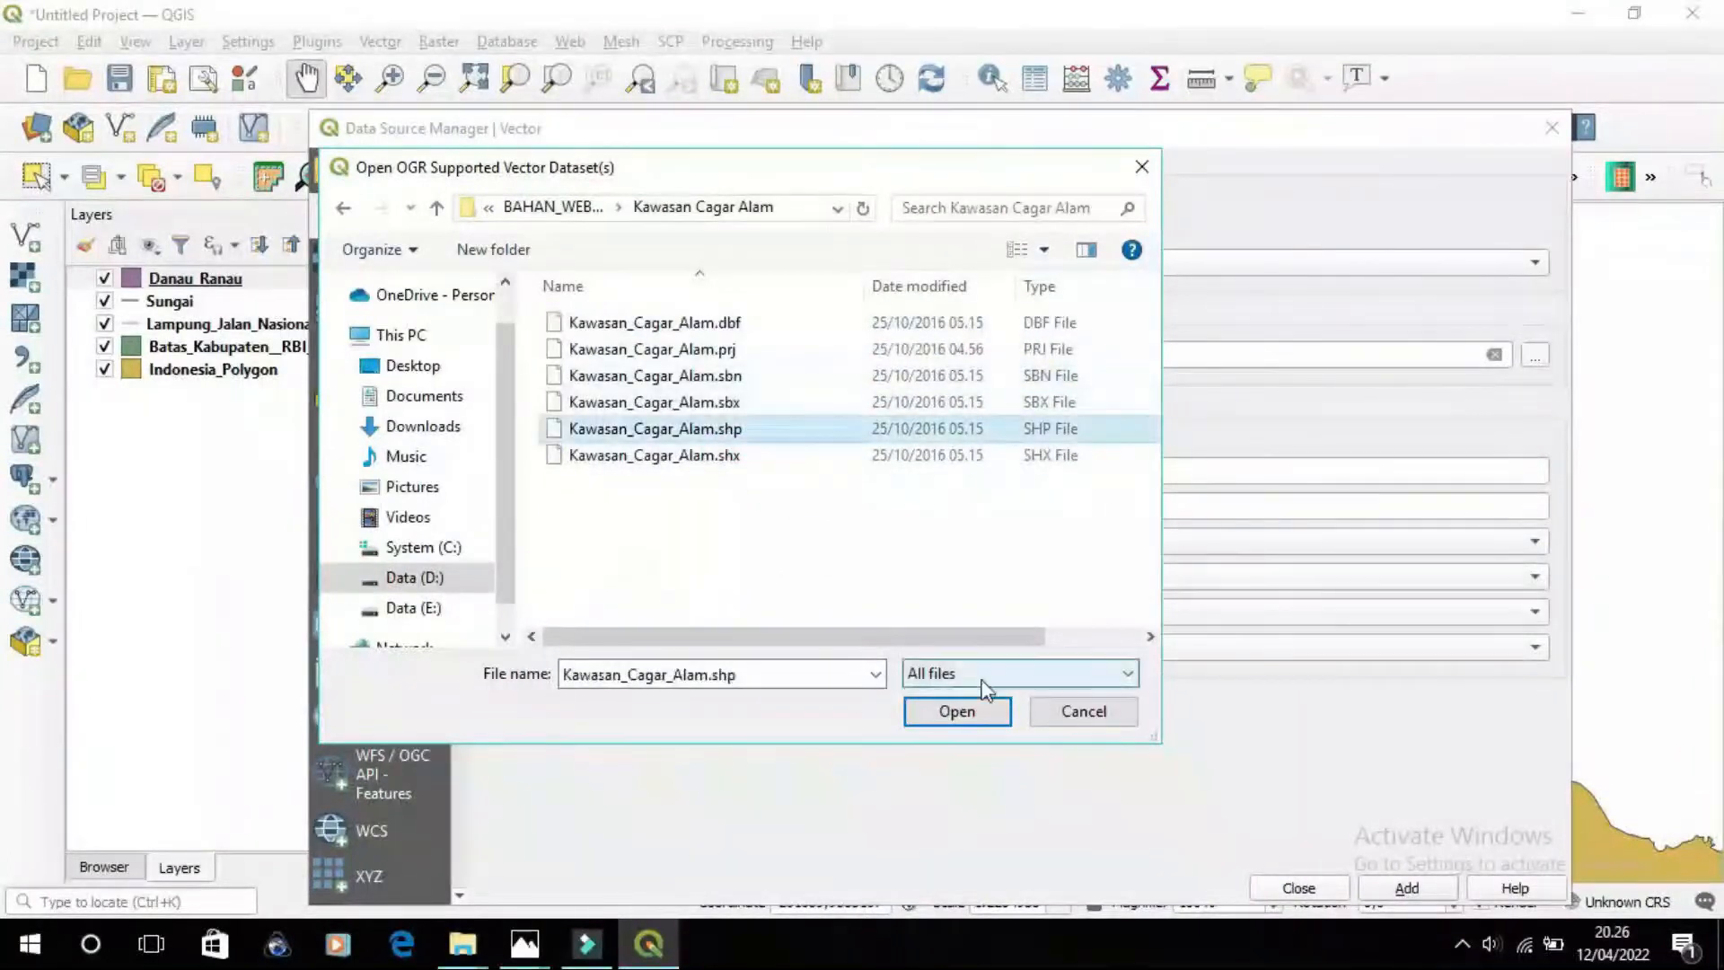
left_click(958, 710)
left_click(1403, 888)
Add the protected forest layer Kawasan_Hutan_Lindung.shp from the Kawasan Hutan Lindung folder in BAHAN_WEBGIS
left_click(26, 236)
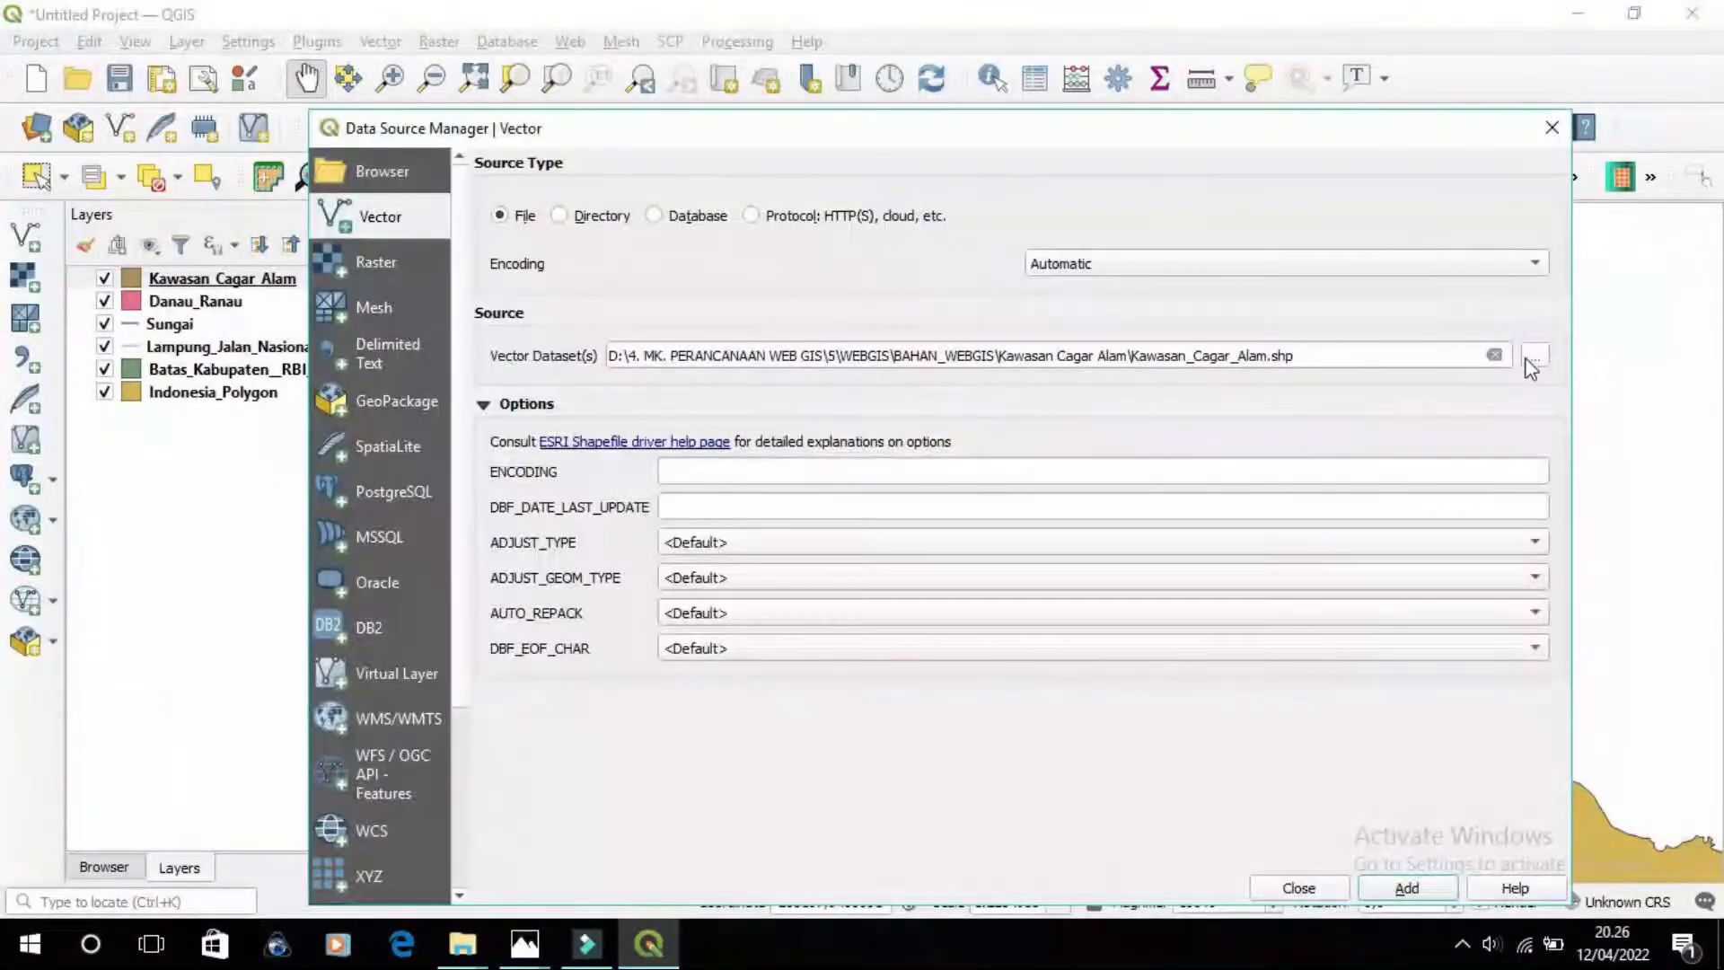
left_click(1535, 356)
left_click(582, 208)
double_click(718, 493)
left_click(787, 430)
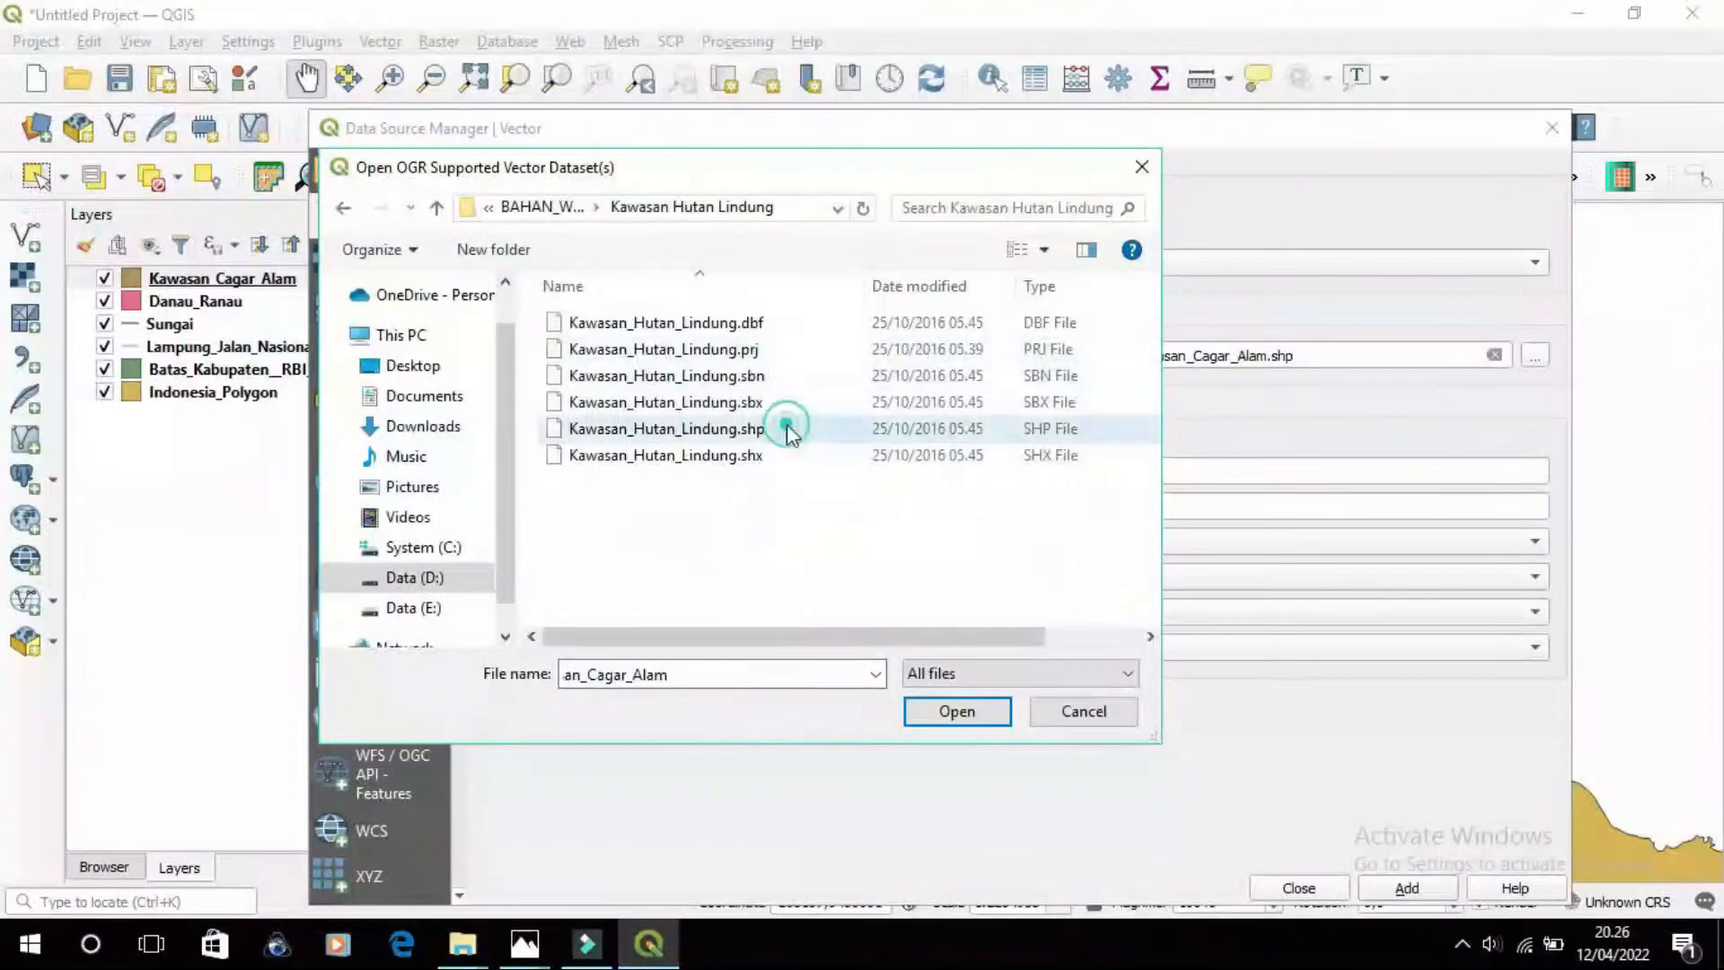
left_click(957, 710)
left_click(1406, 887)
Add the production forest layer Kawasan_Hutan_Produksi.shp from the Kawasan Hutan Produksi folder in BAHAN_WEBGIS
left_click(25, 236)
left_click(1534, 355)
left_click(542, 206)
double_click(746, 539)
left_click(808, 429)
left_click(958, 711)
left_click(1407, 888)
left_click(1299, 887)
Add the industrial area layer Kawasan_Industri.shp from the Kawasan Industri folder in BAHAN_WEBGIS
left_click(25, 236)
left_click(1535, 355)
left_click(584, 208)
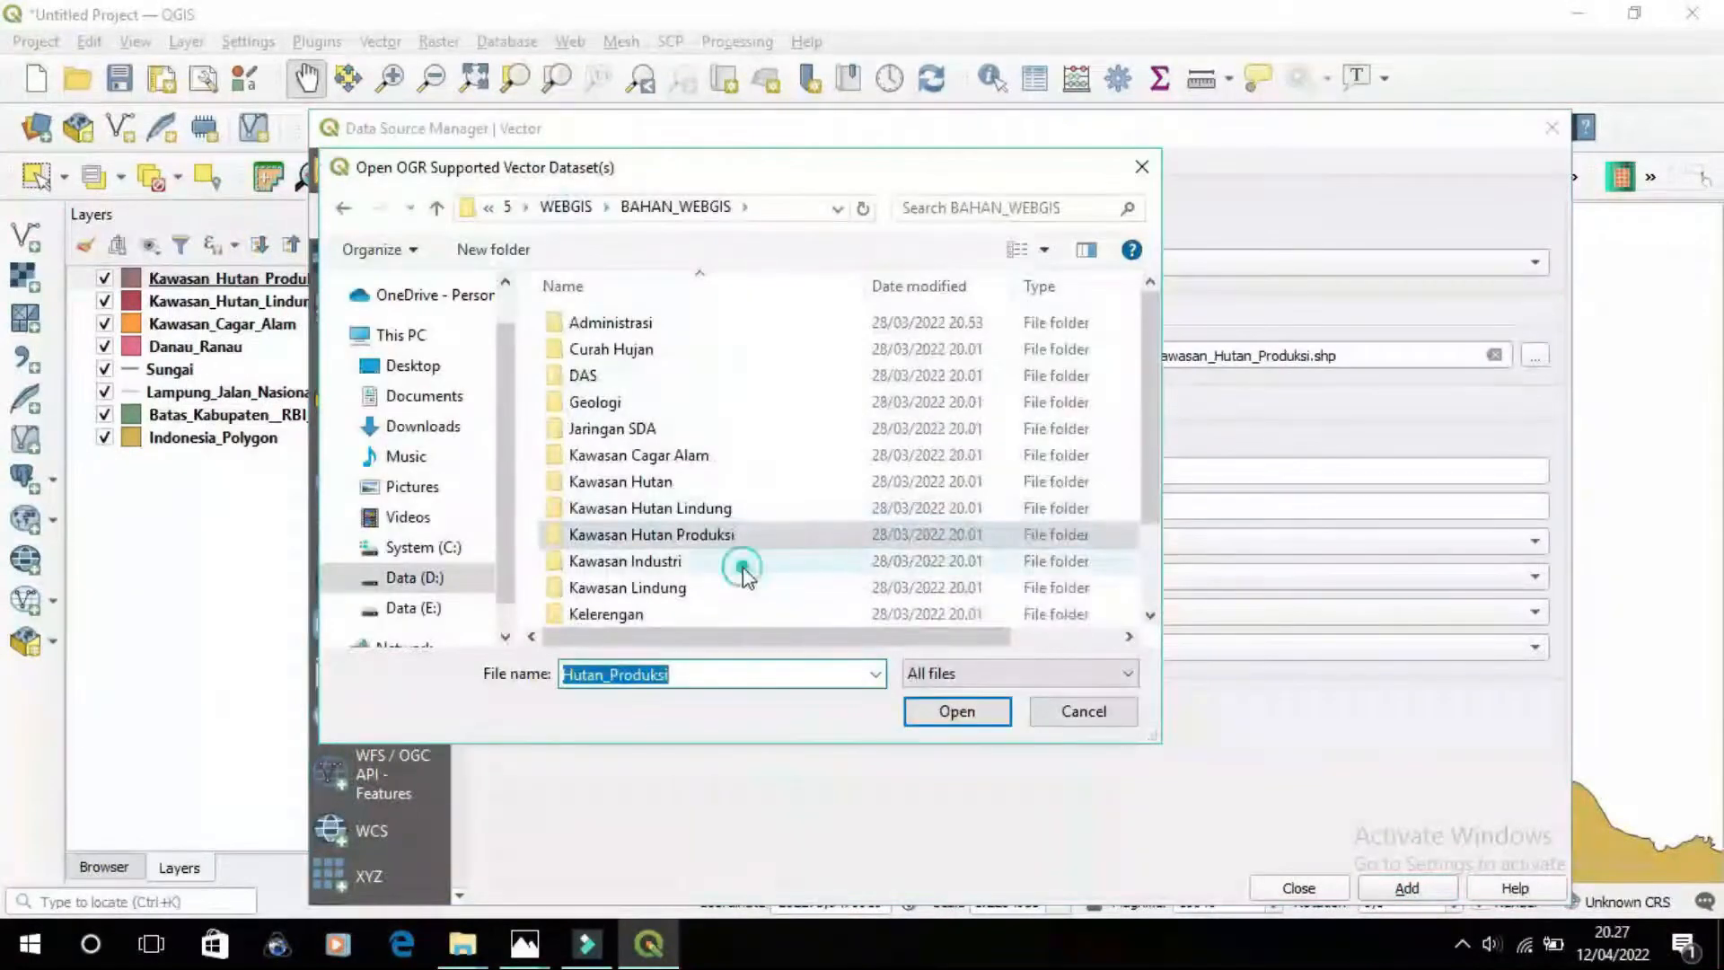
double_click(743, 563)
left_click(797, 455)
left_click(958, 711)
left_click(1407, 887)
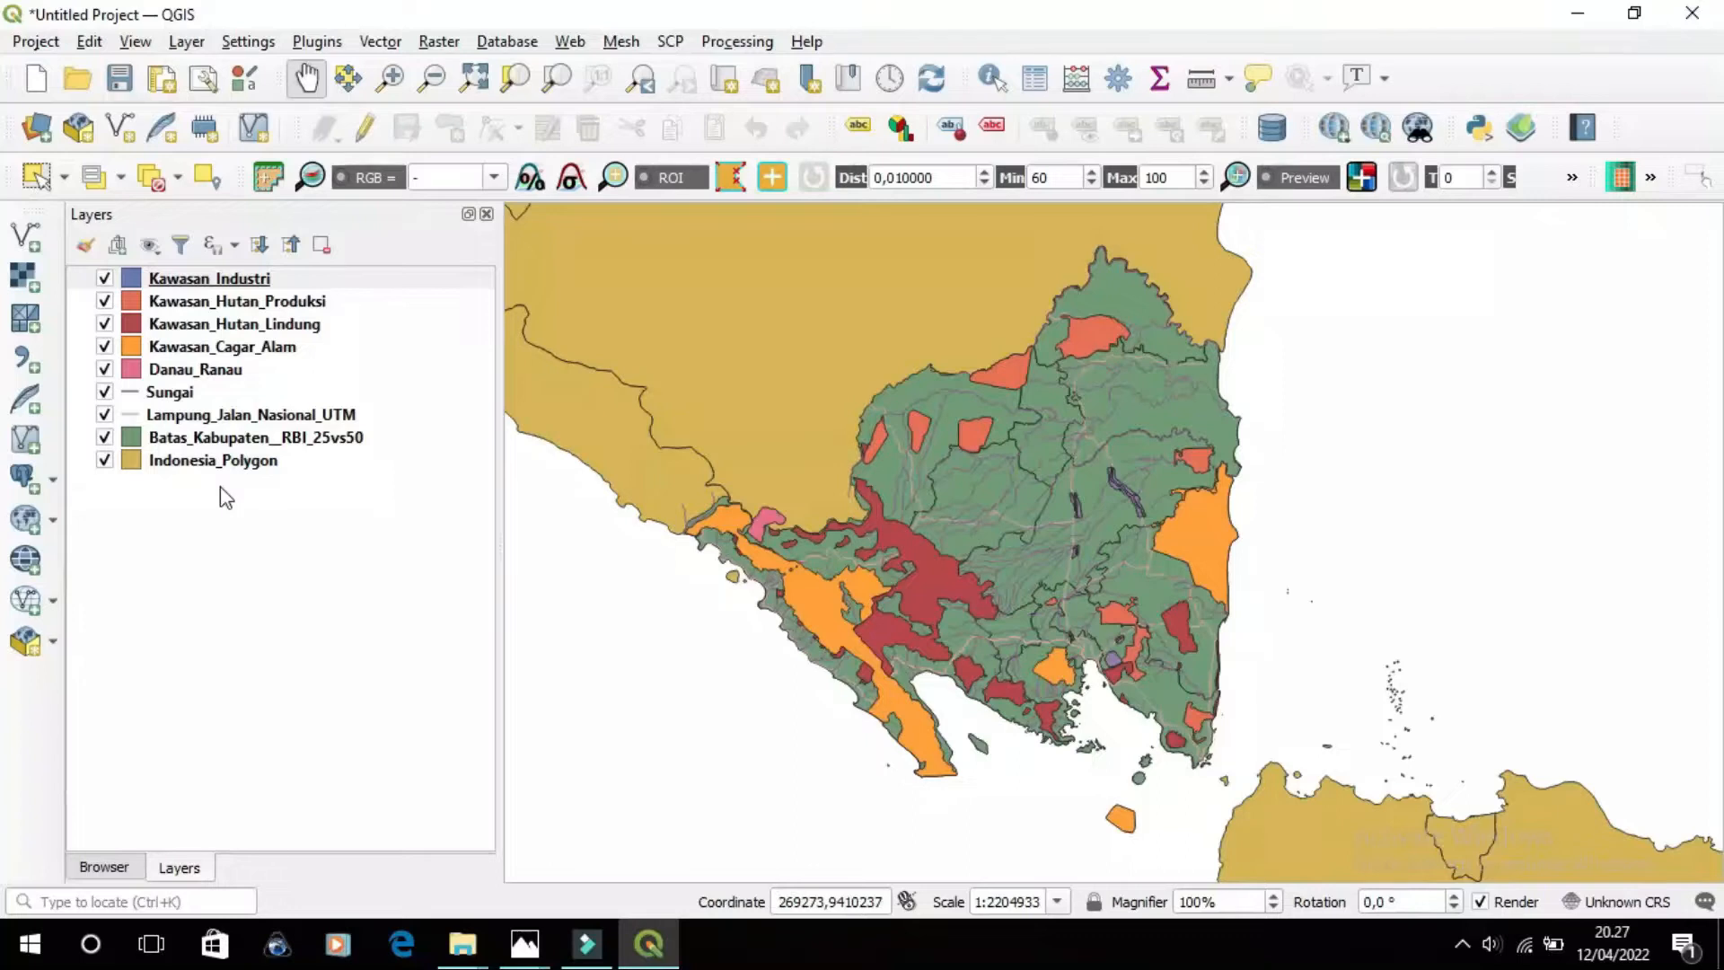
Give the Indonesia_Polygon layer's simple fill symbol a transparent fill and apply the symbology
right_click(128, 460)
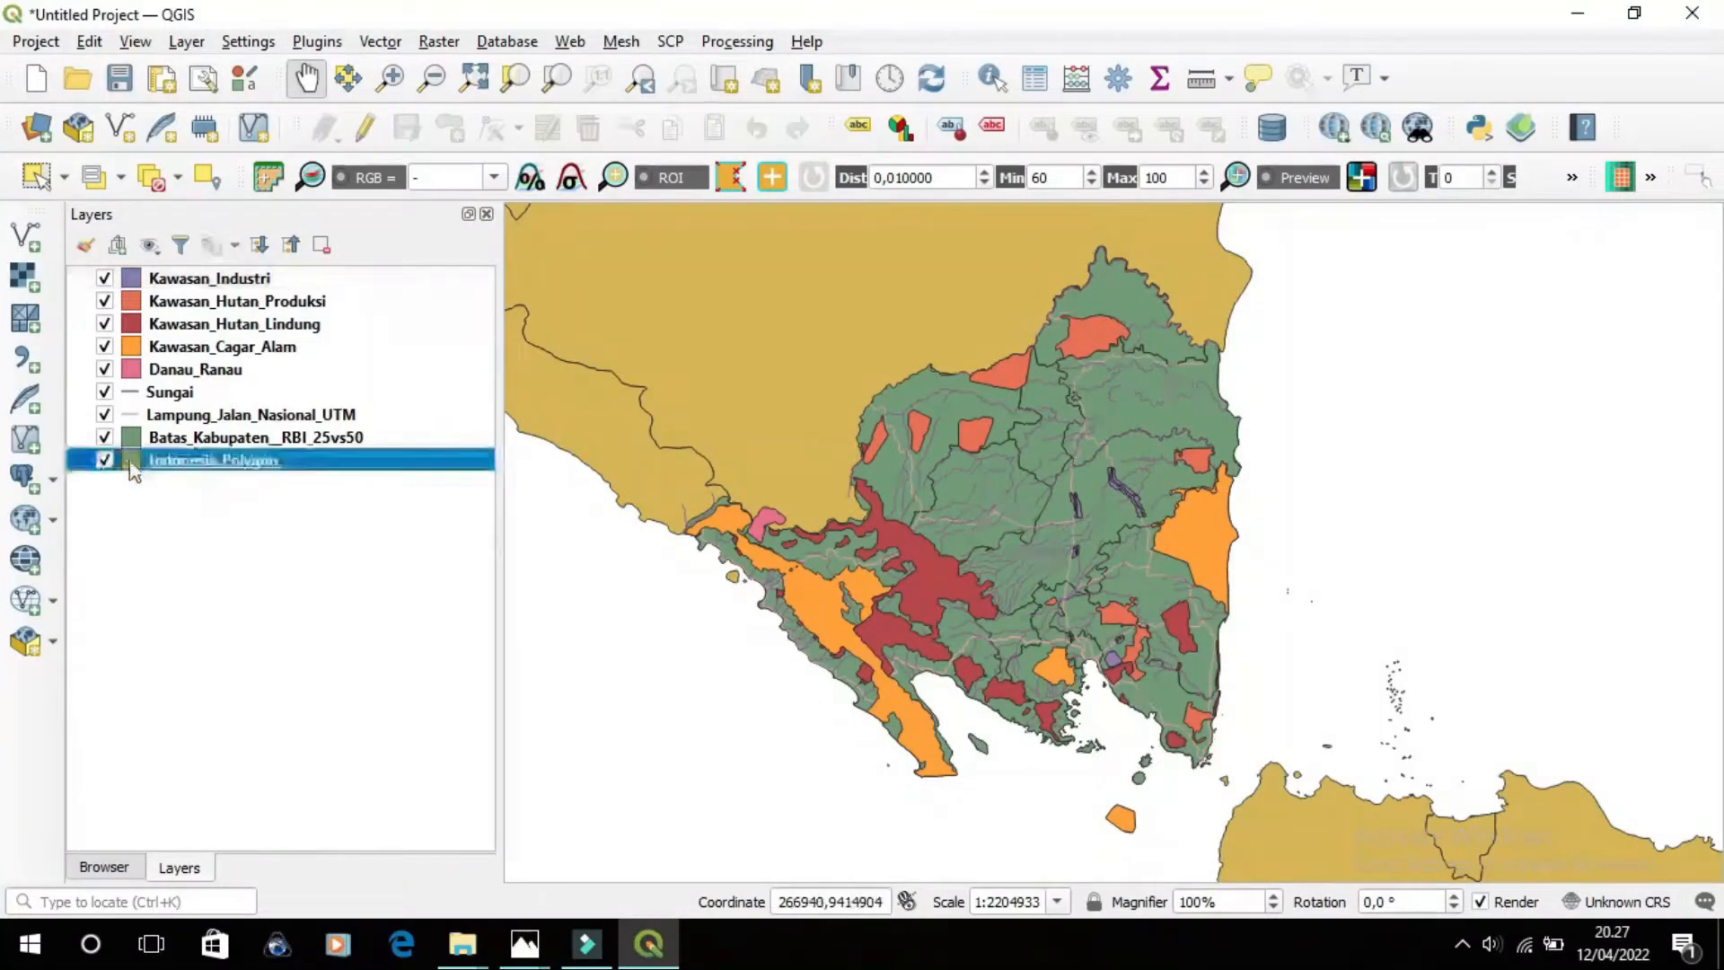
left_click(235, 528)
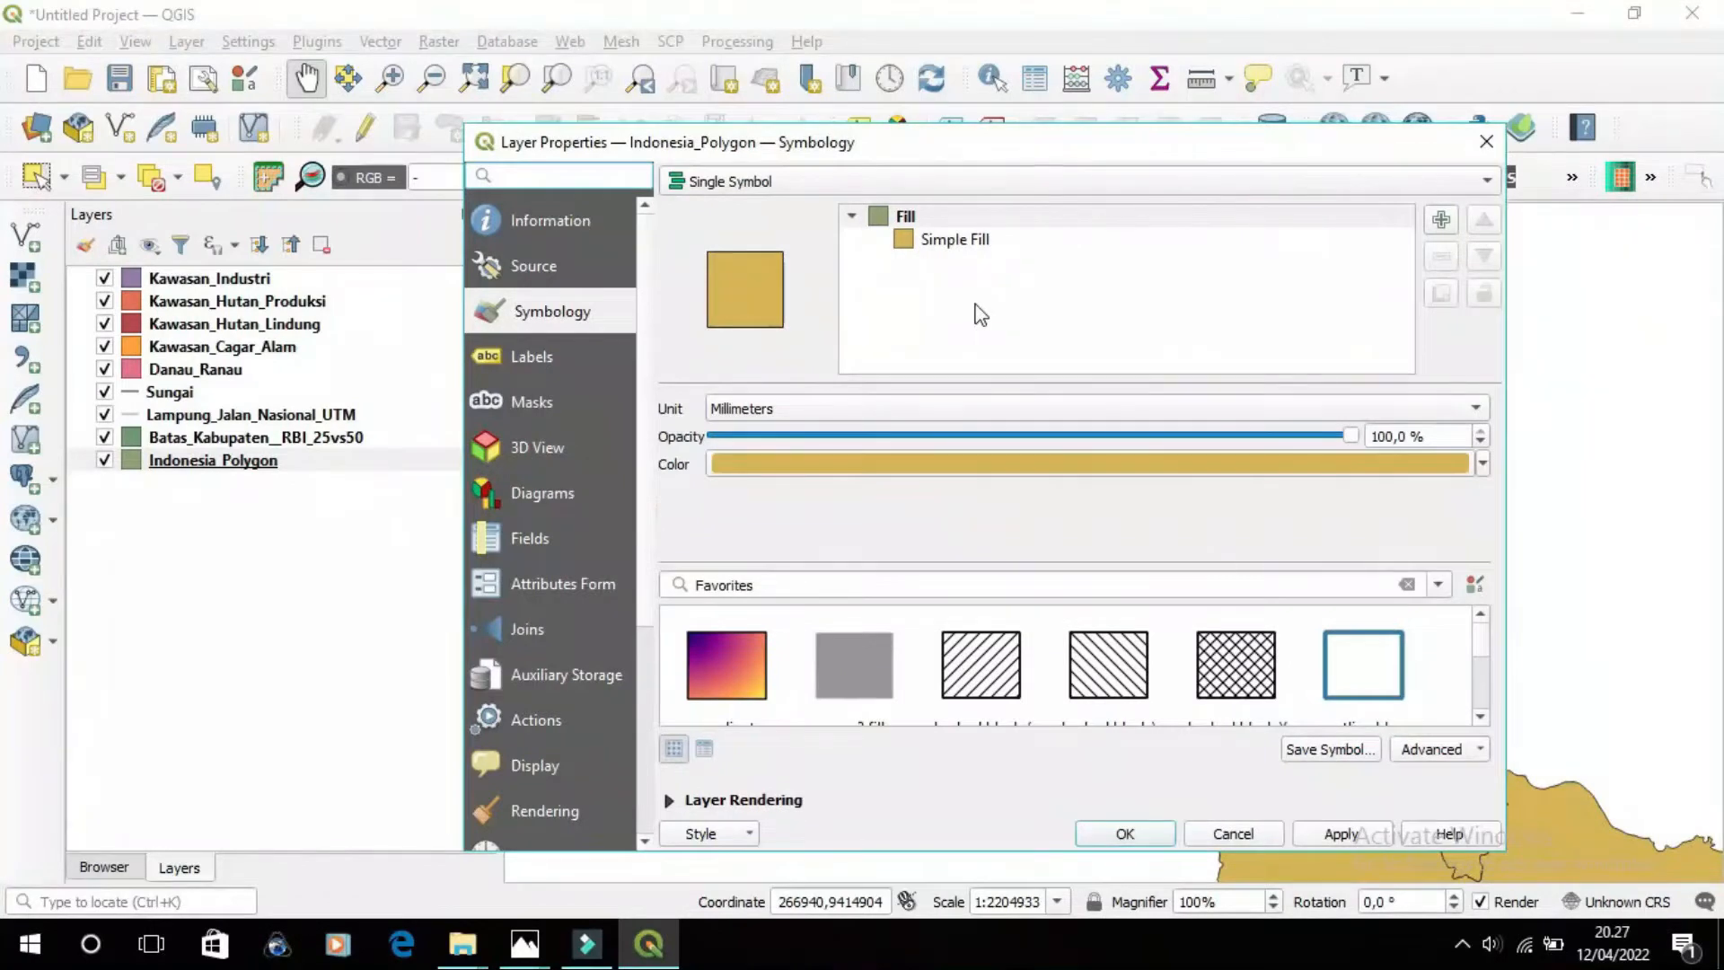
left_click(913, 261)
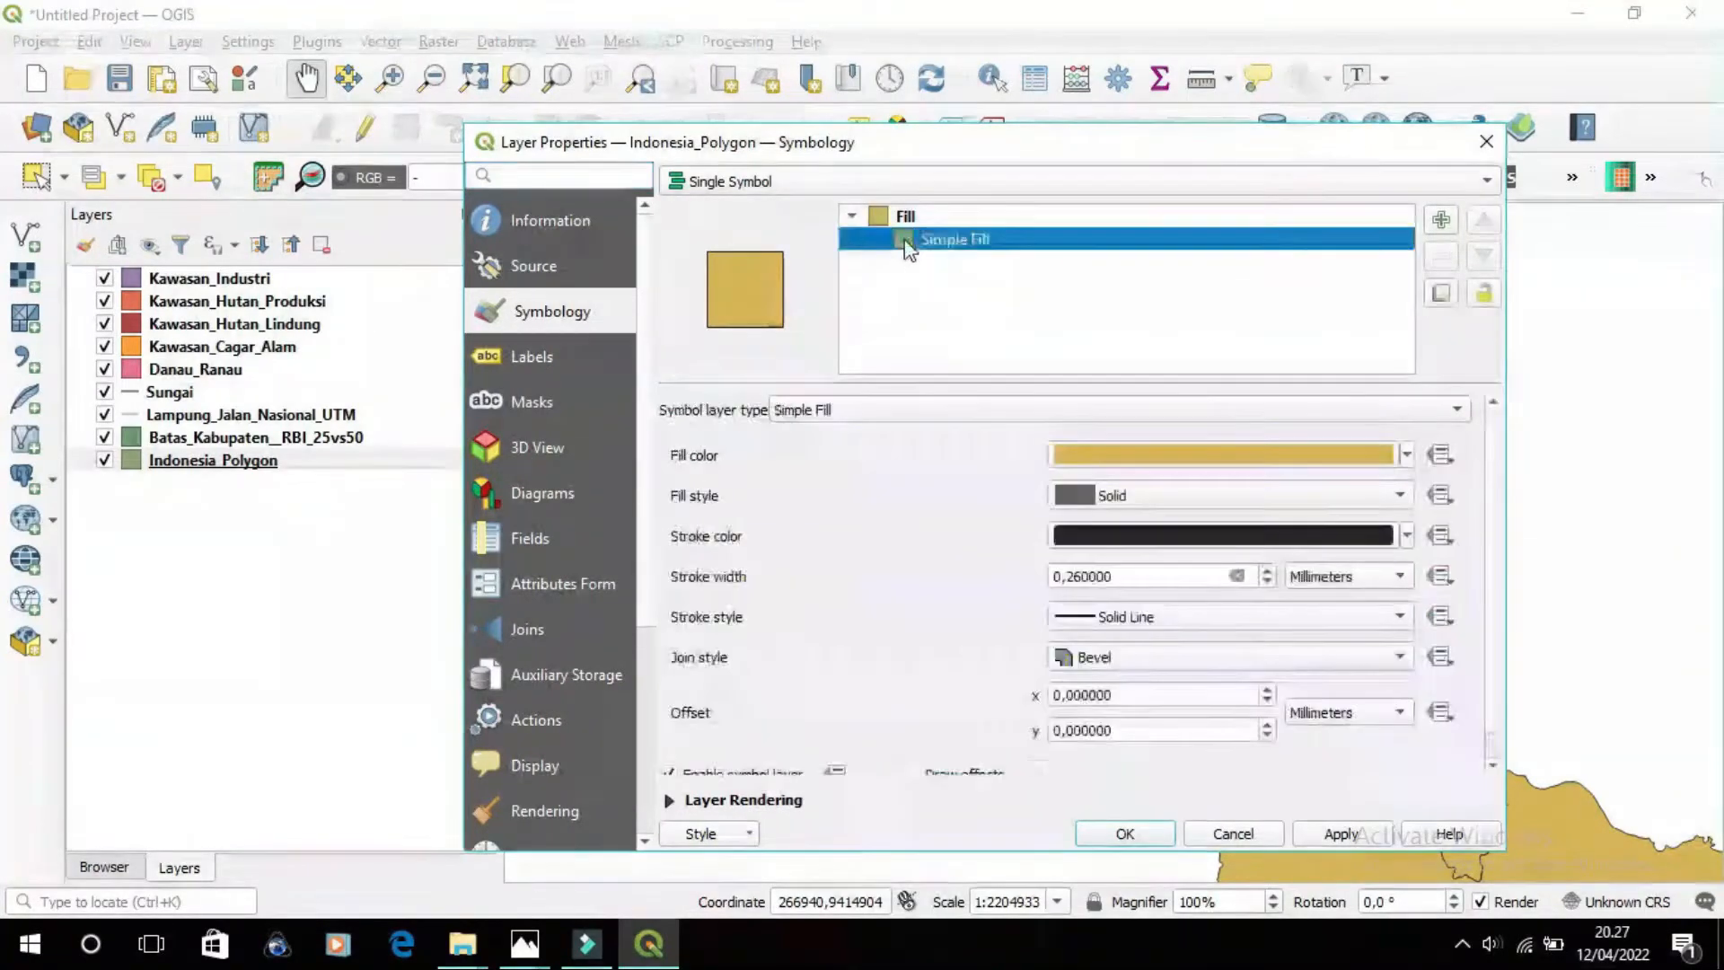
left_click(1407, 456)
left_click(1069, 406)
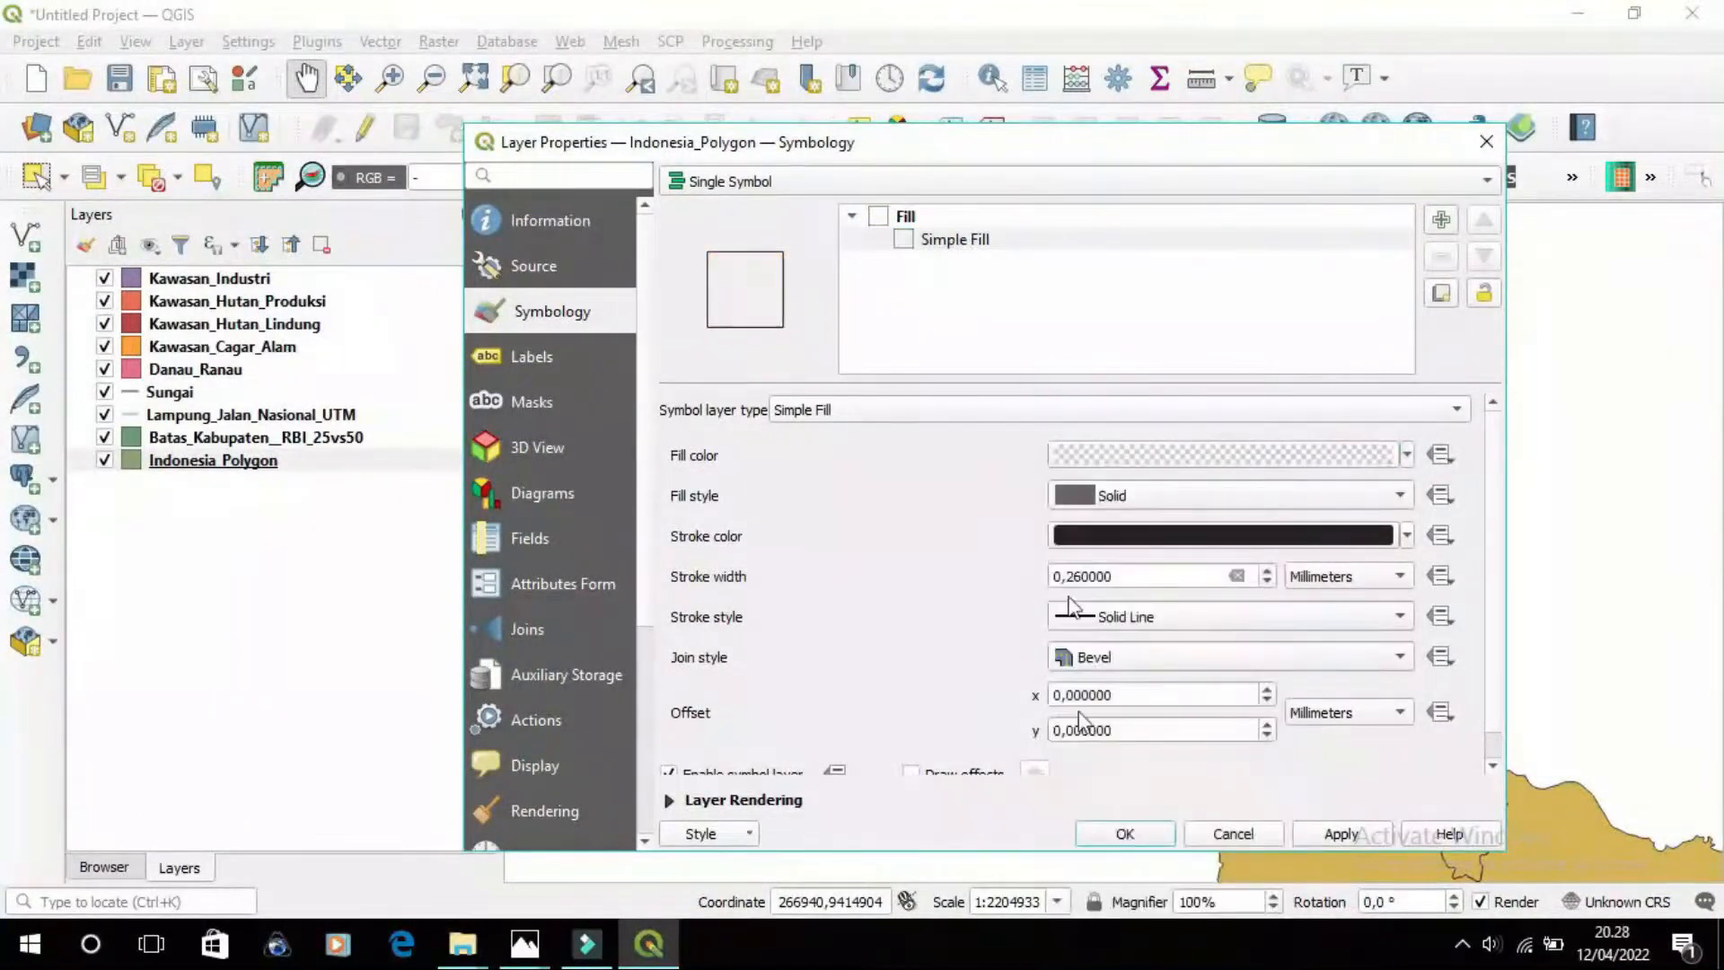
left_click(1133, 834)
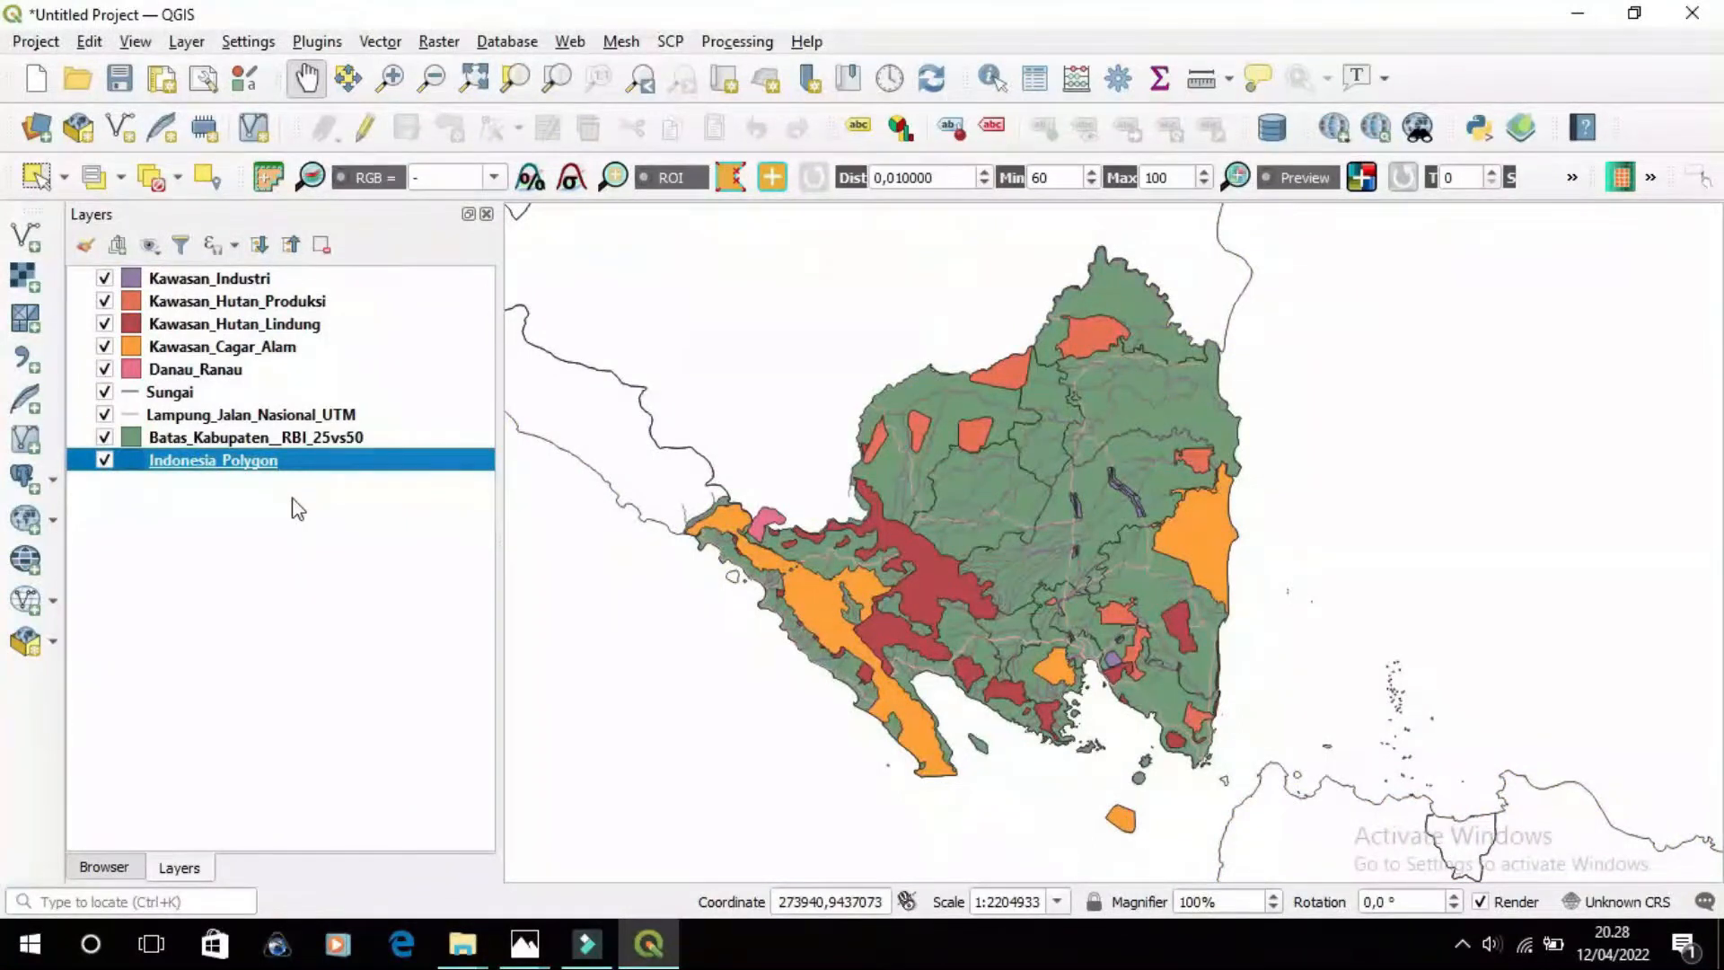
Set the simple fill of the Batas_Kabupaten__RBI_25vs50 layer's symbol to transparent
double_click(132, 438)
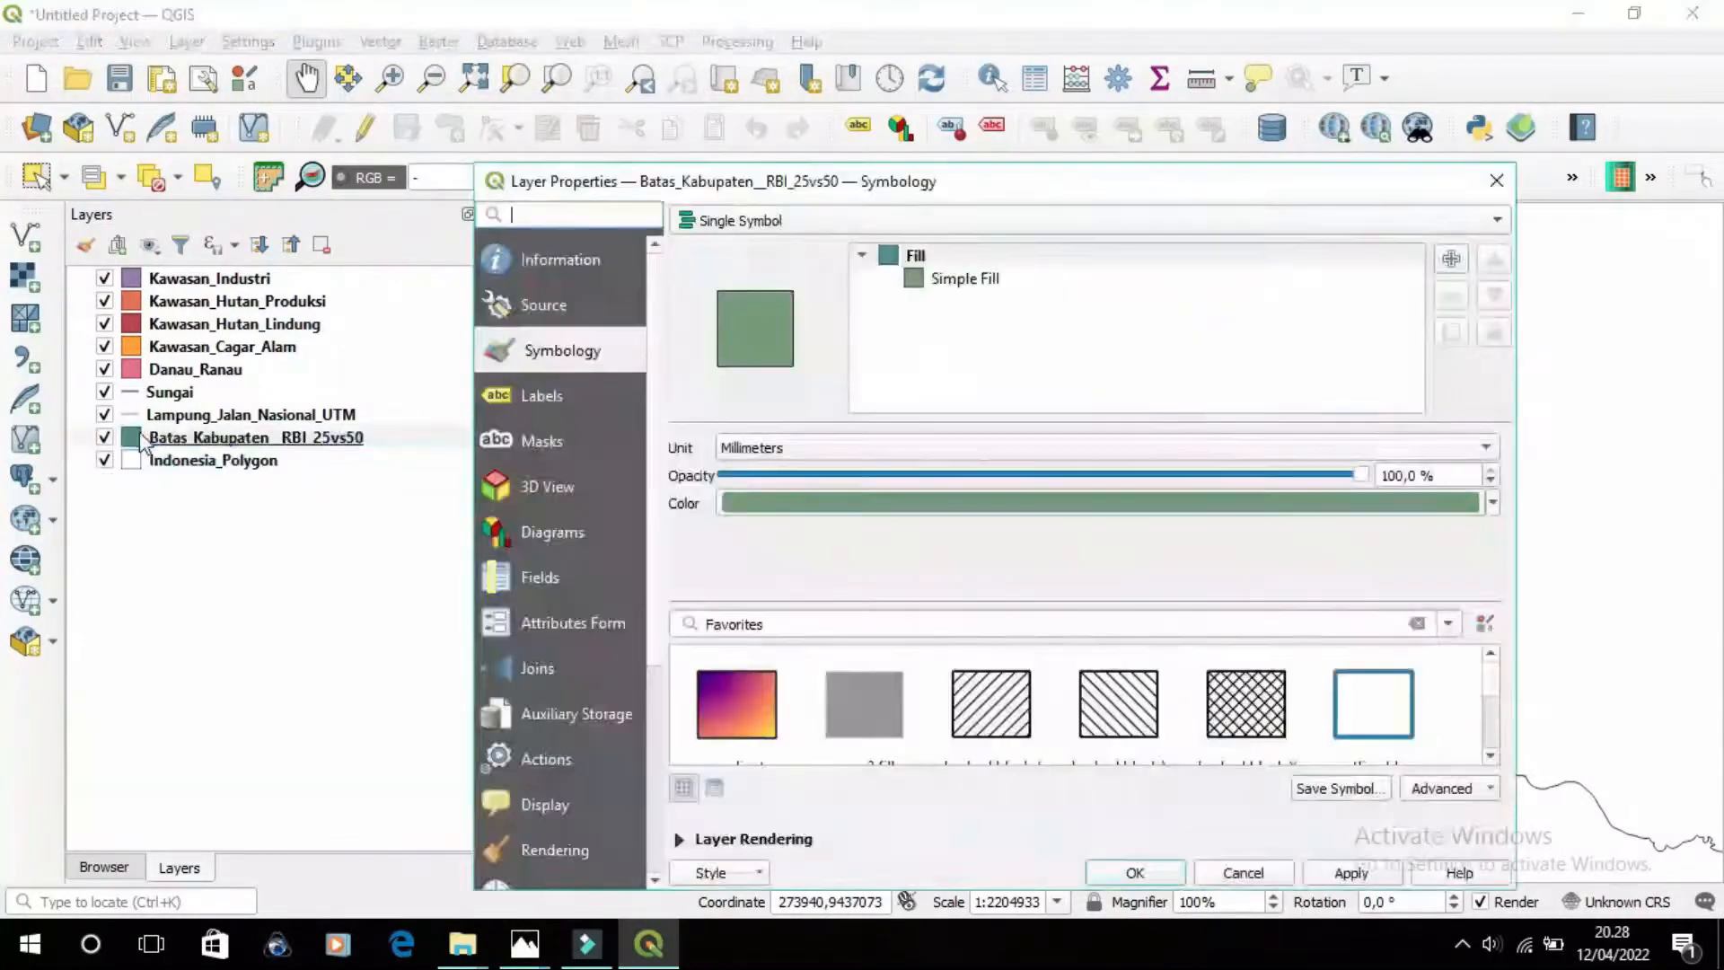
left_click(955, 278)
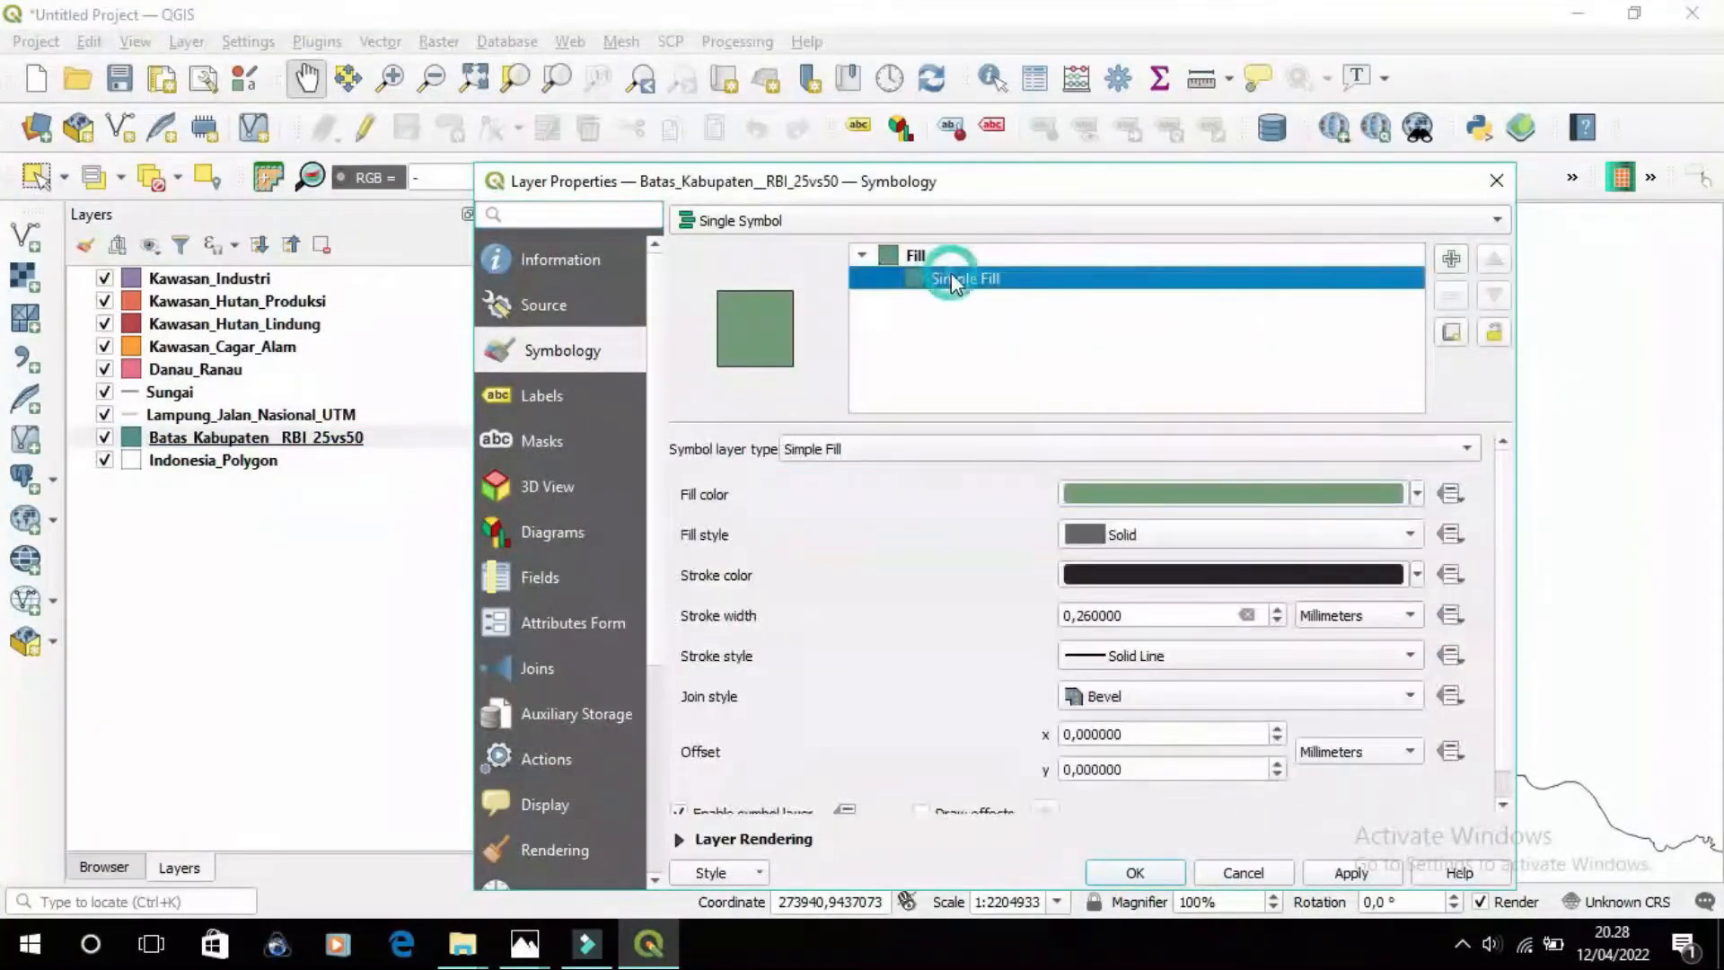
left_click(1417, 493)
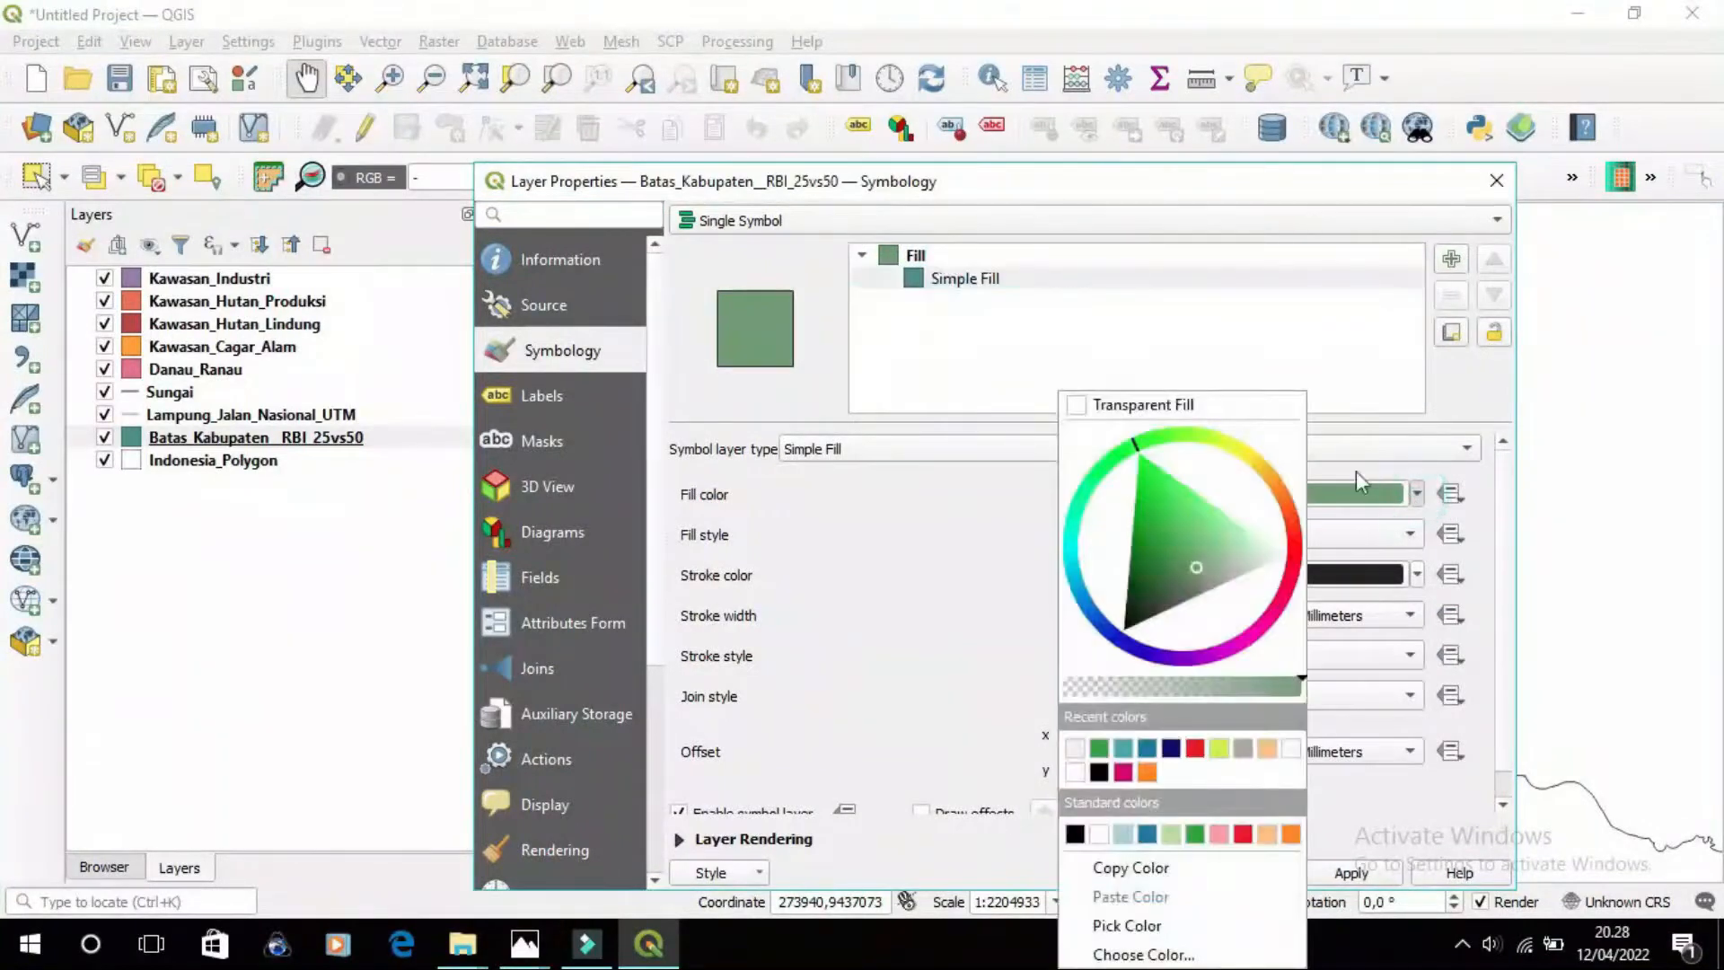
left_click(1078, 404)
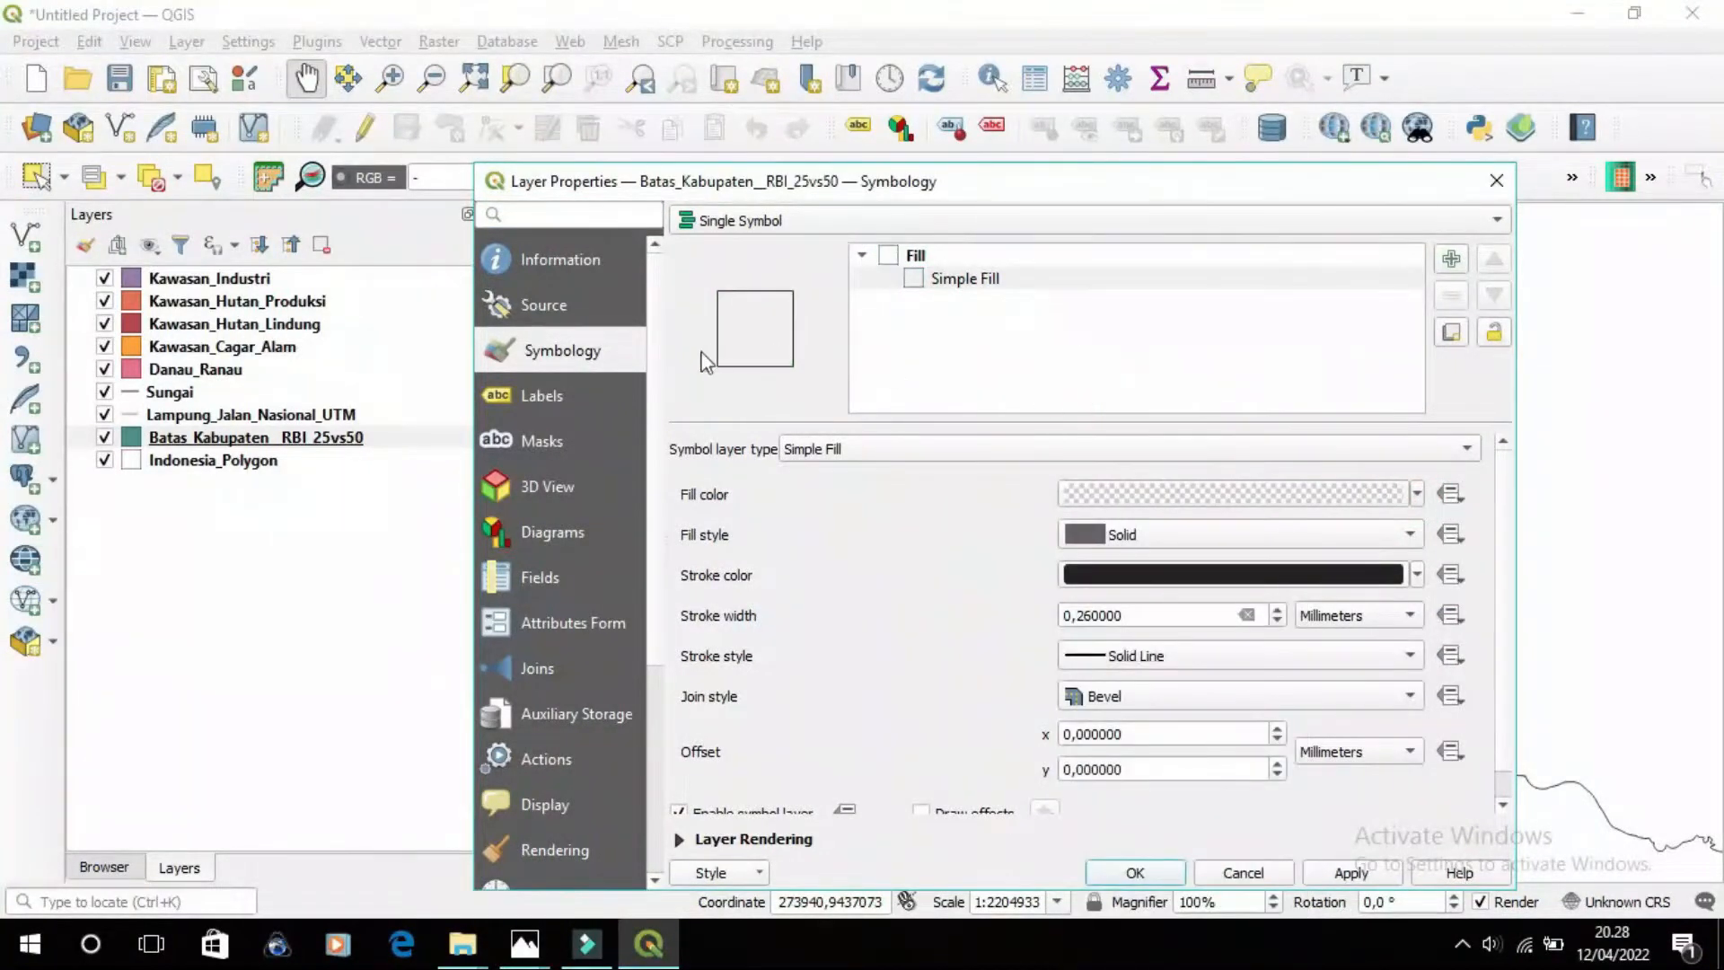
Turn on single labels for the Batas_Kabupaten__RBI_25vs50 layer, using the KABUPATEN field as the label value
left_click(572, 397)
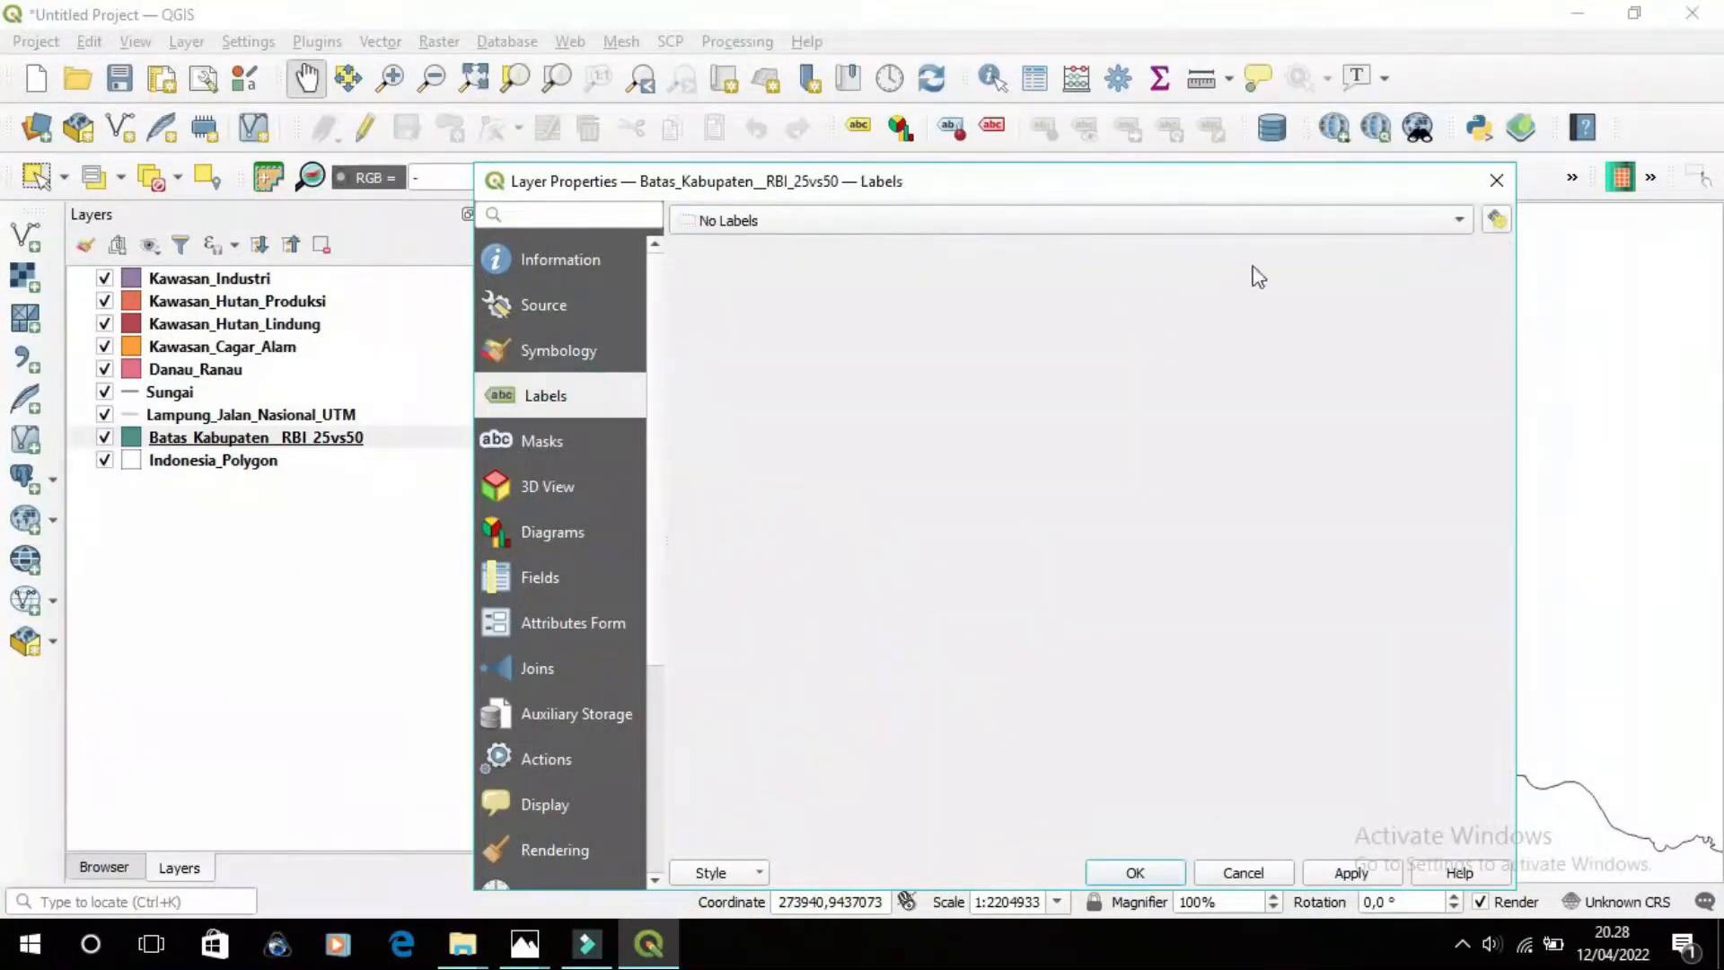
left_click(1474, 227)
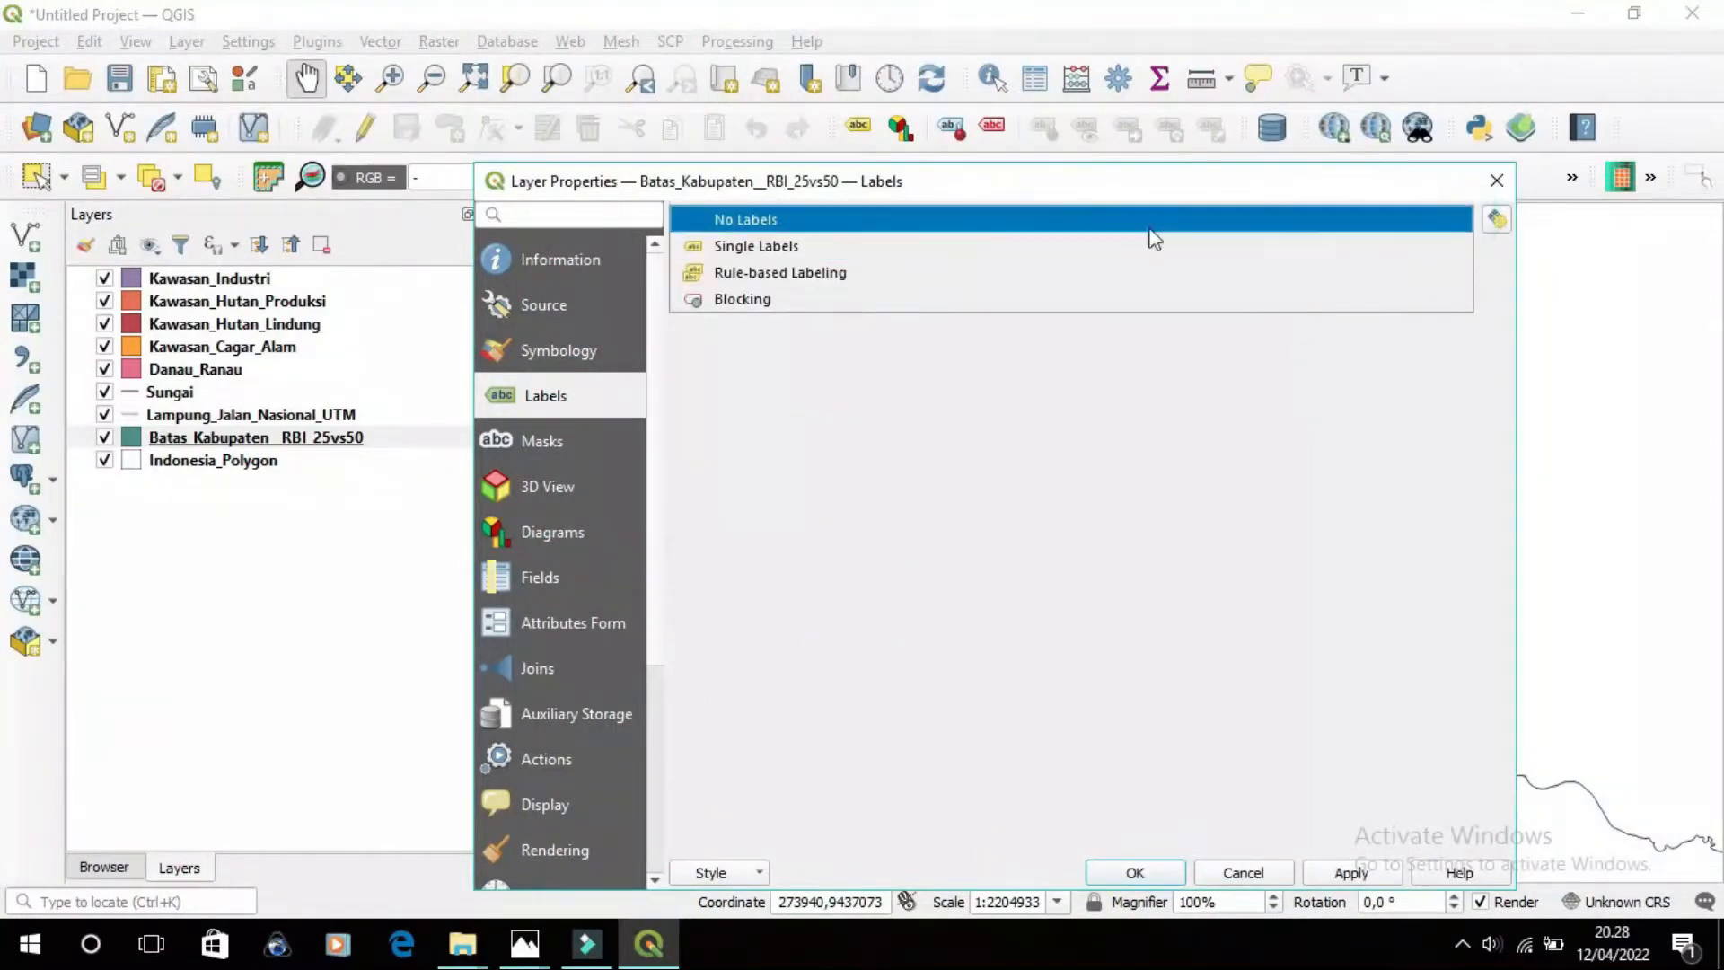
left_click(941, 255)
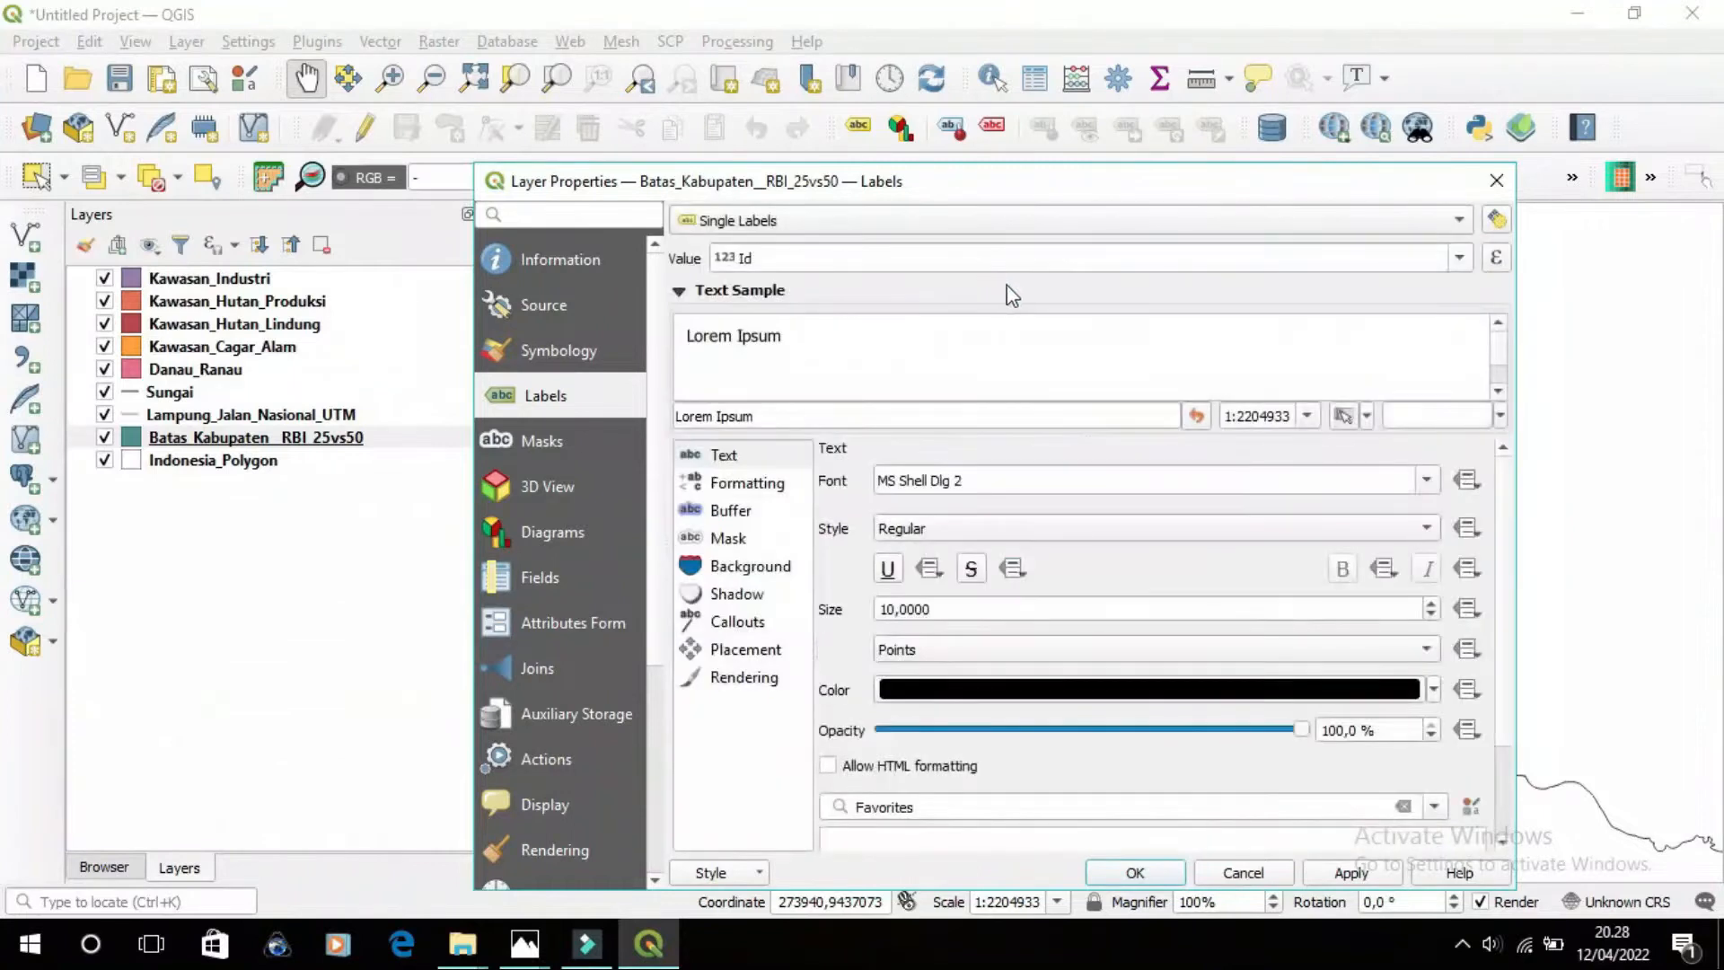
left_click(1455, 258)
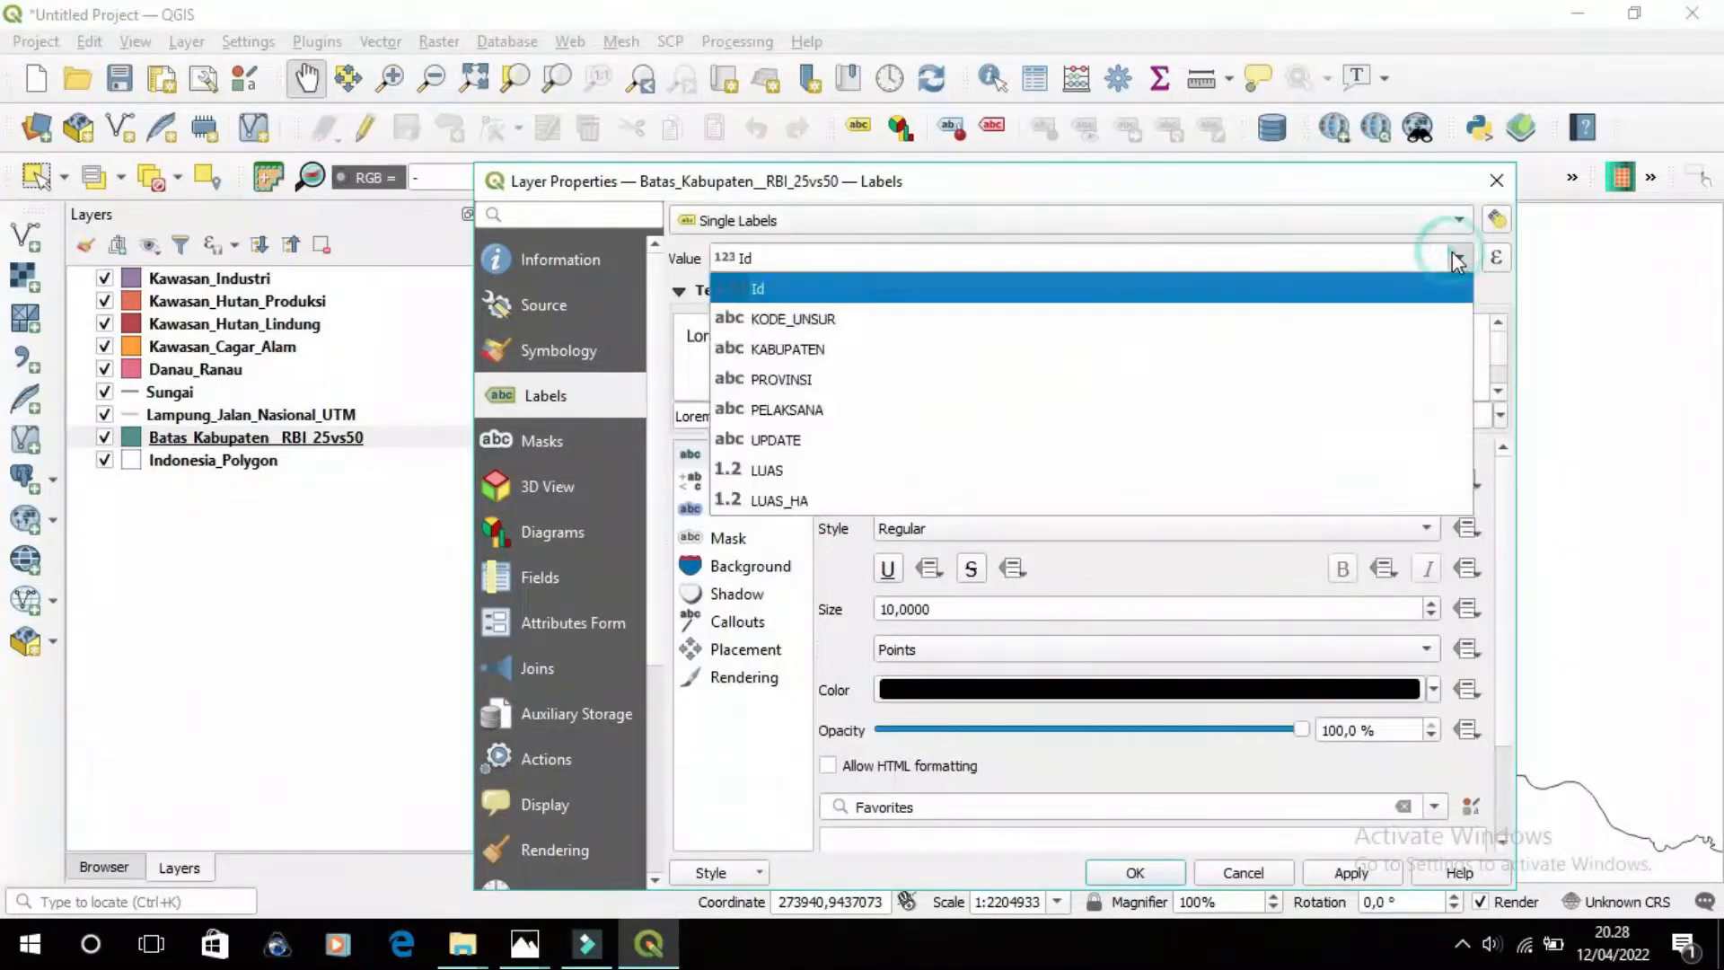
left_click(823, 356)
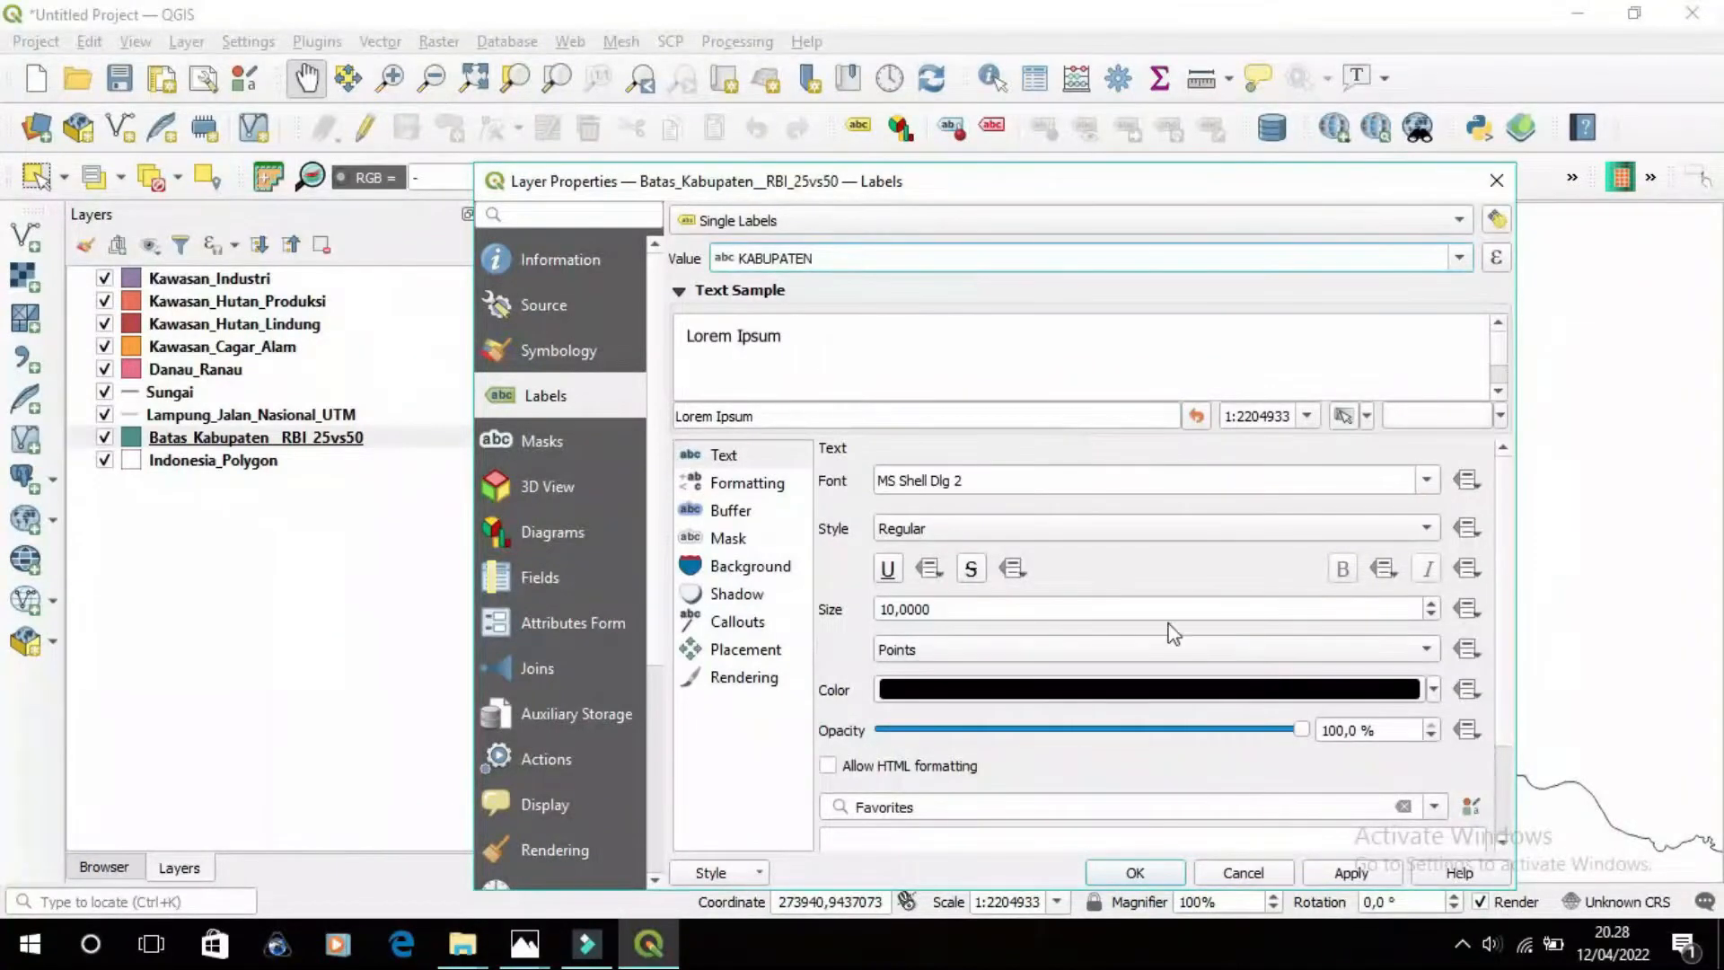
Set the regency label text size to 6 points and apply the layer properties
left_click(1431, 616)
left_click(1431, 616)
left_click(1430, 616)
left_click(1430, 617)
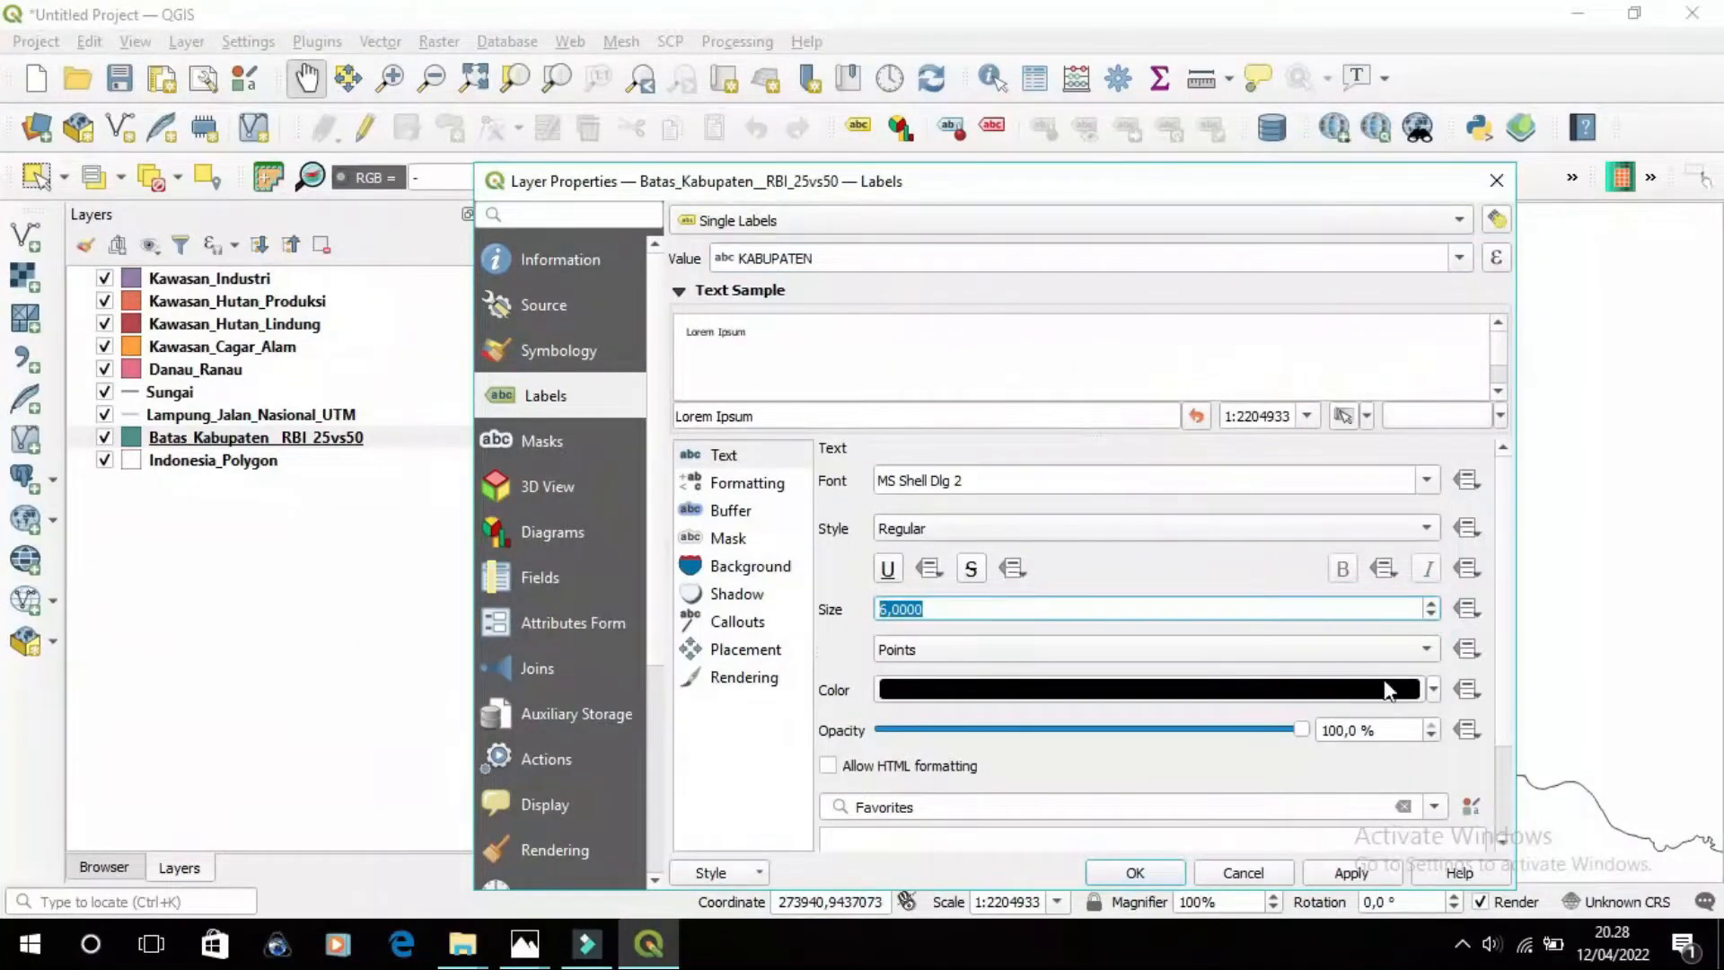
left_click(1138, 873)
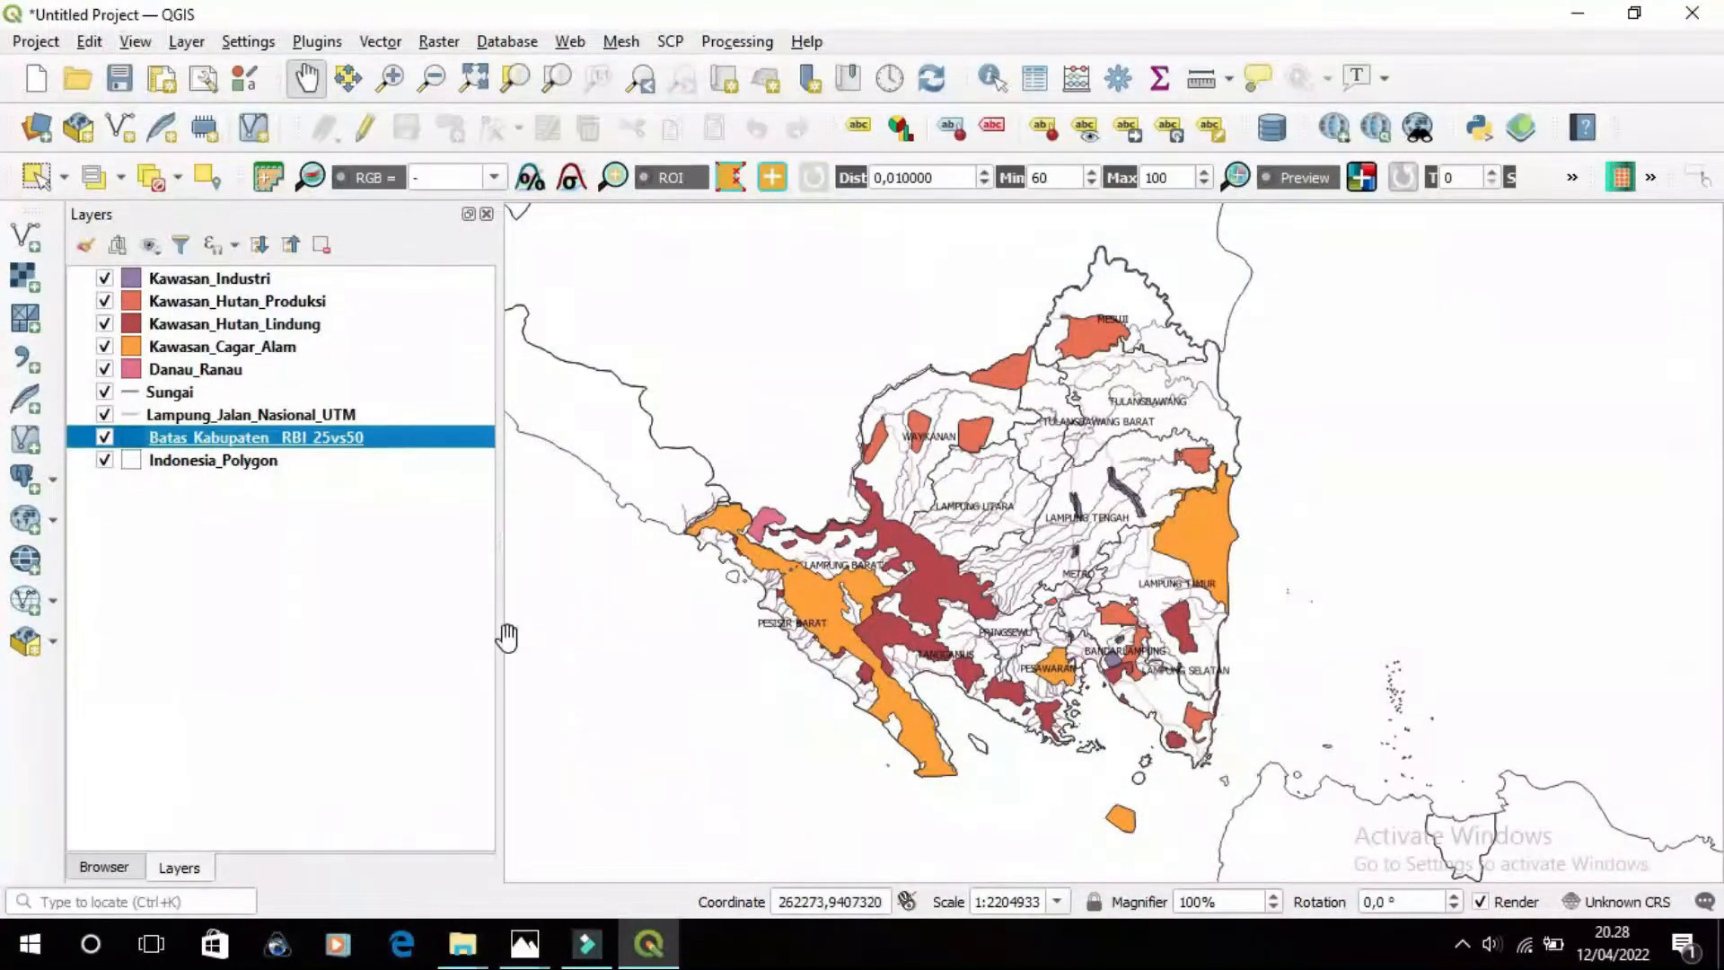
Change the line colour of the Lampung_Jalan_Nasional_UTM road layer to red and apply it
double_click(135, 414)
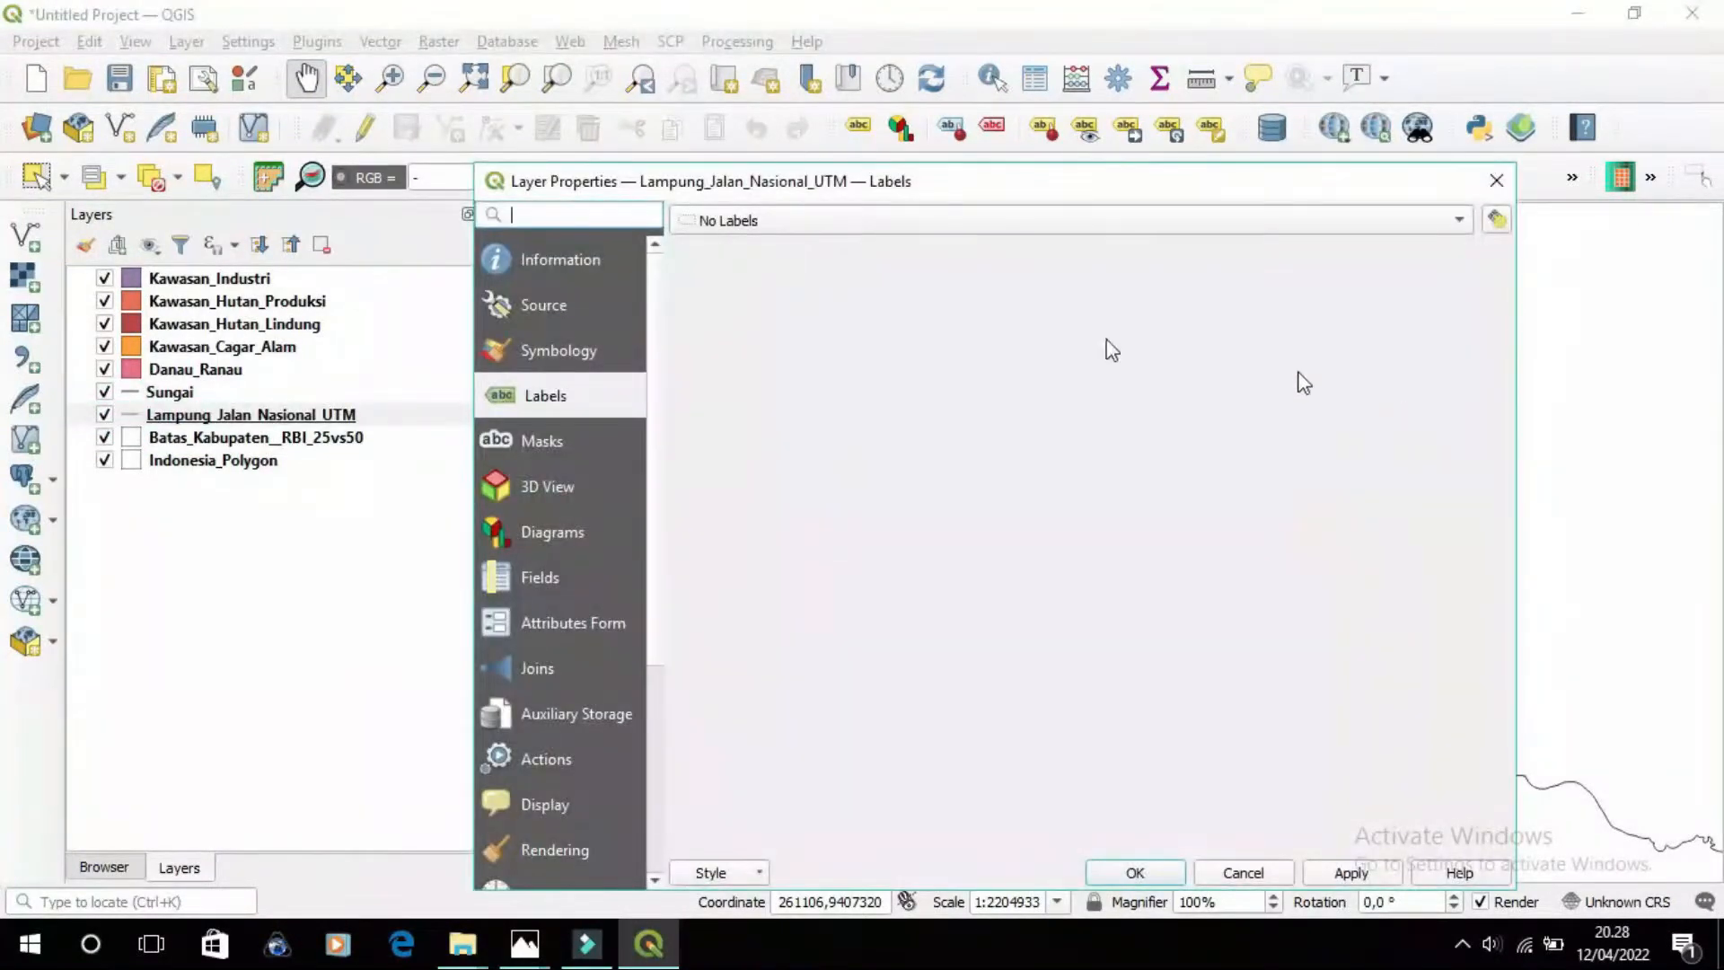
left_click(581, 342)
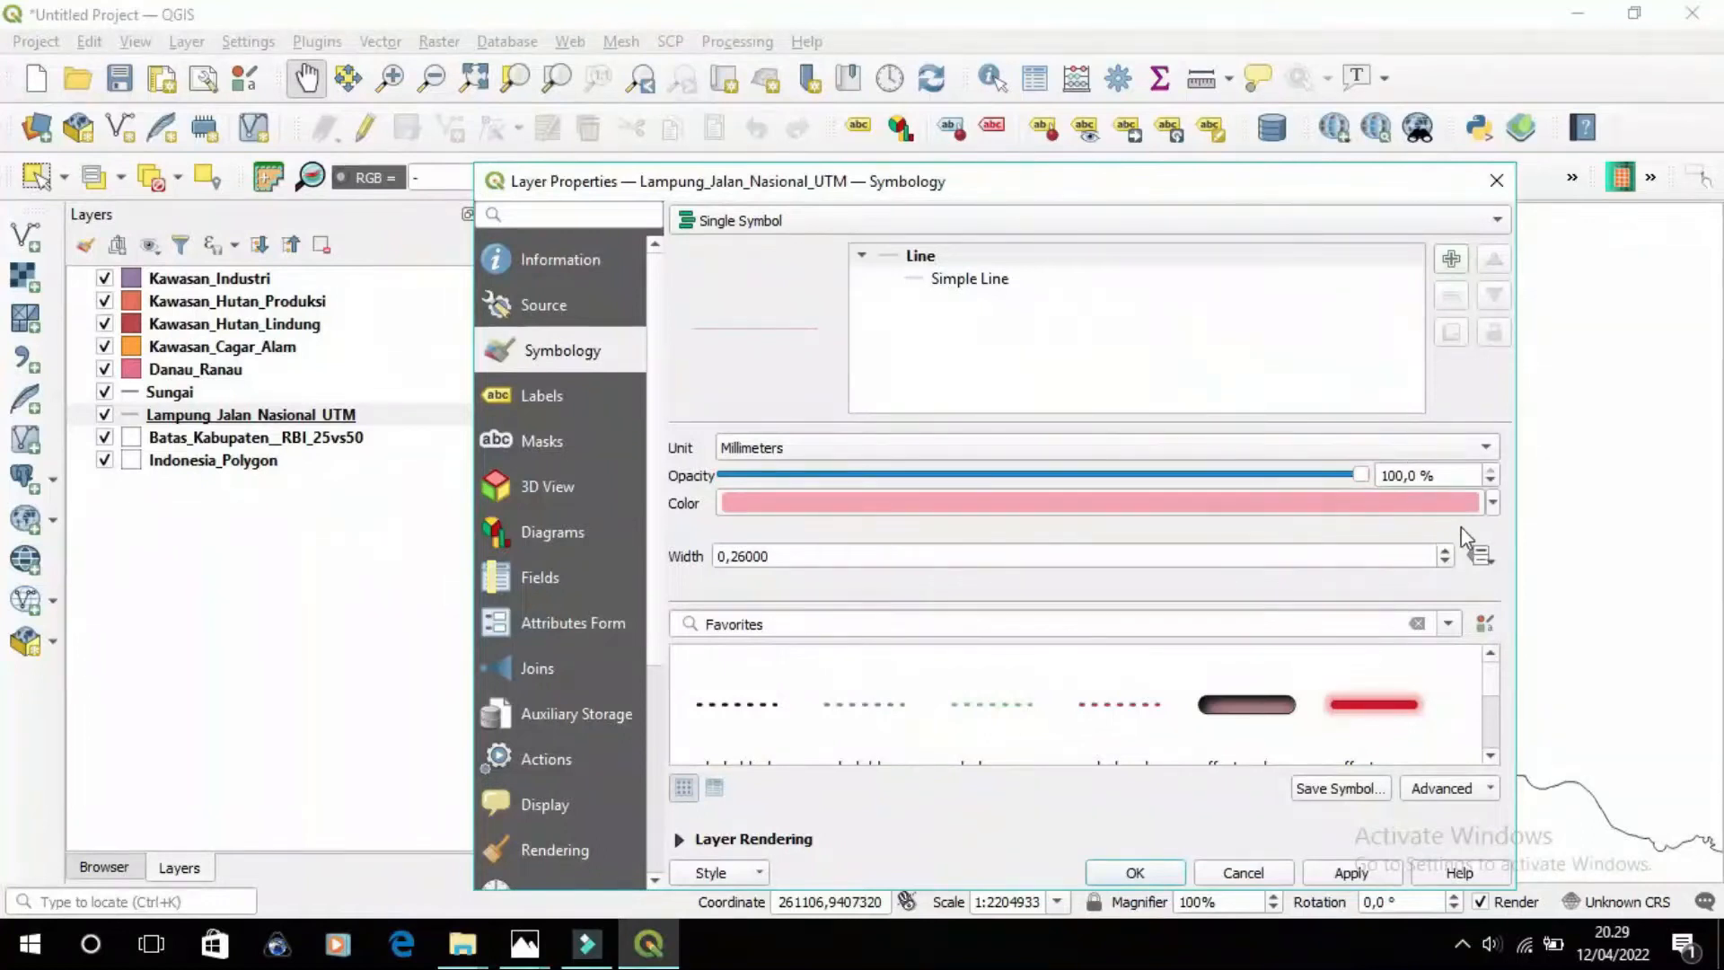
left_click(1493, 505)
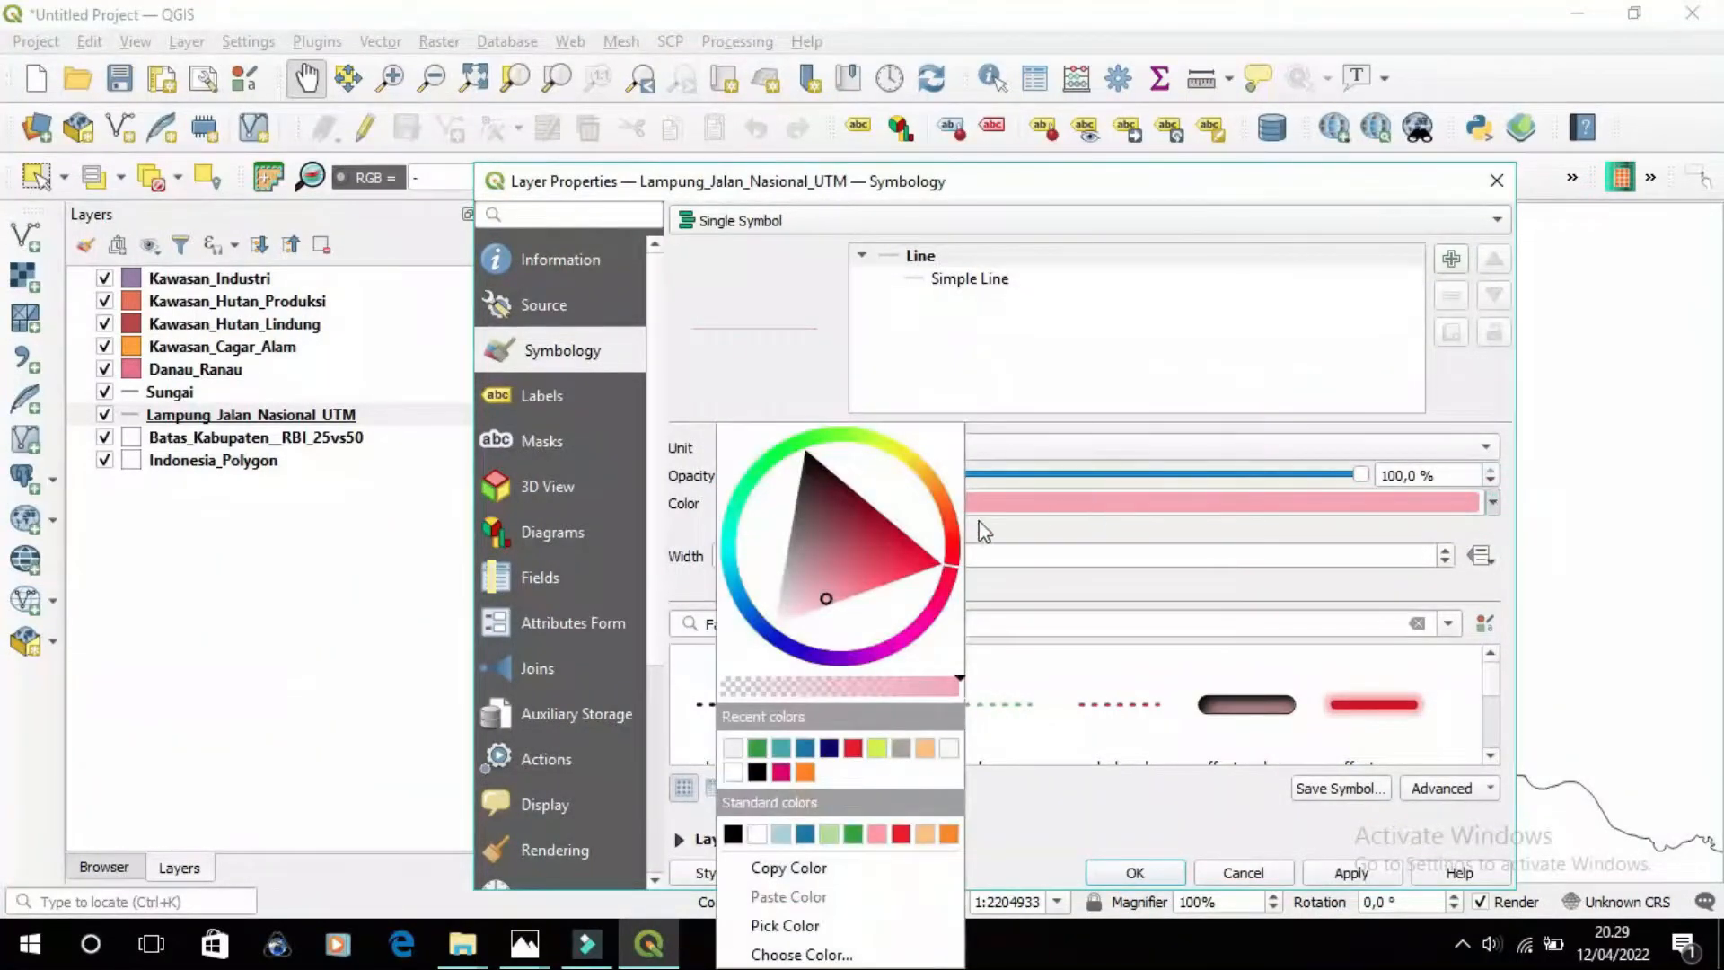
left_click(853, 752)
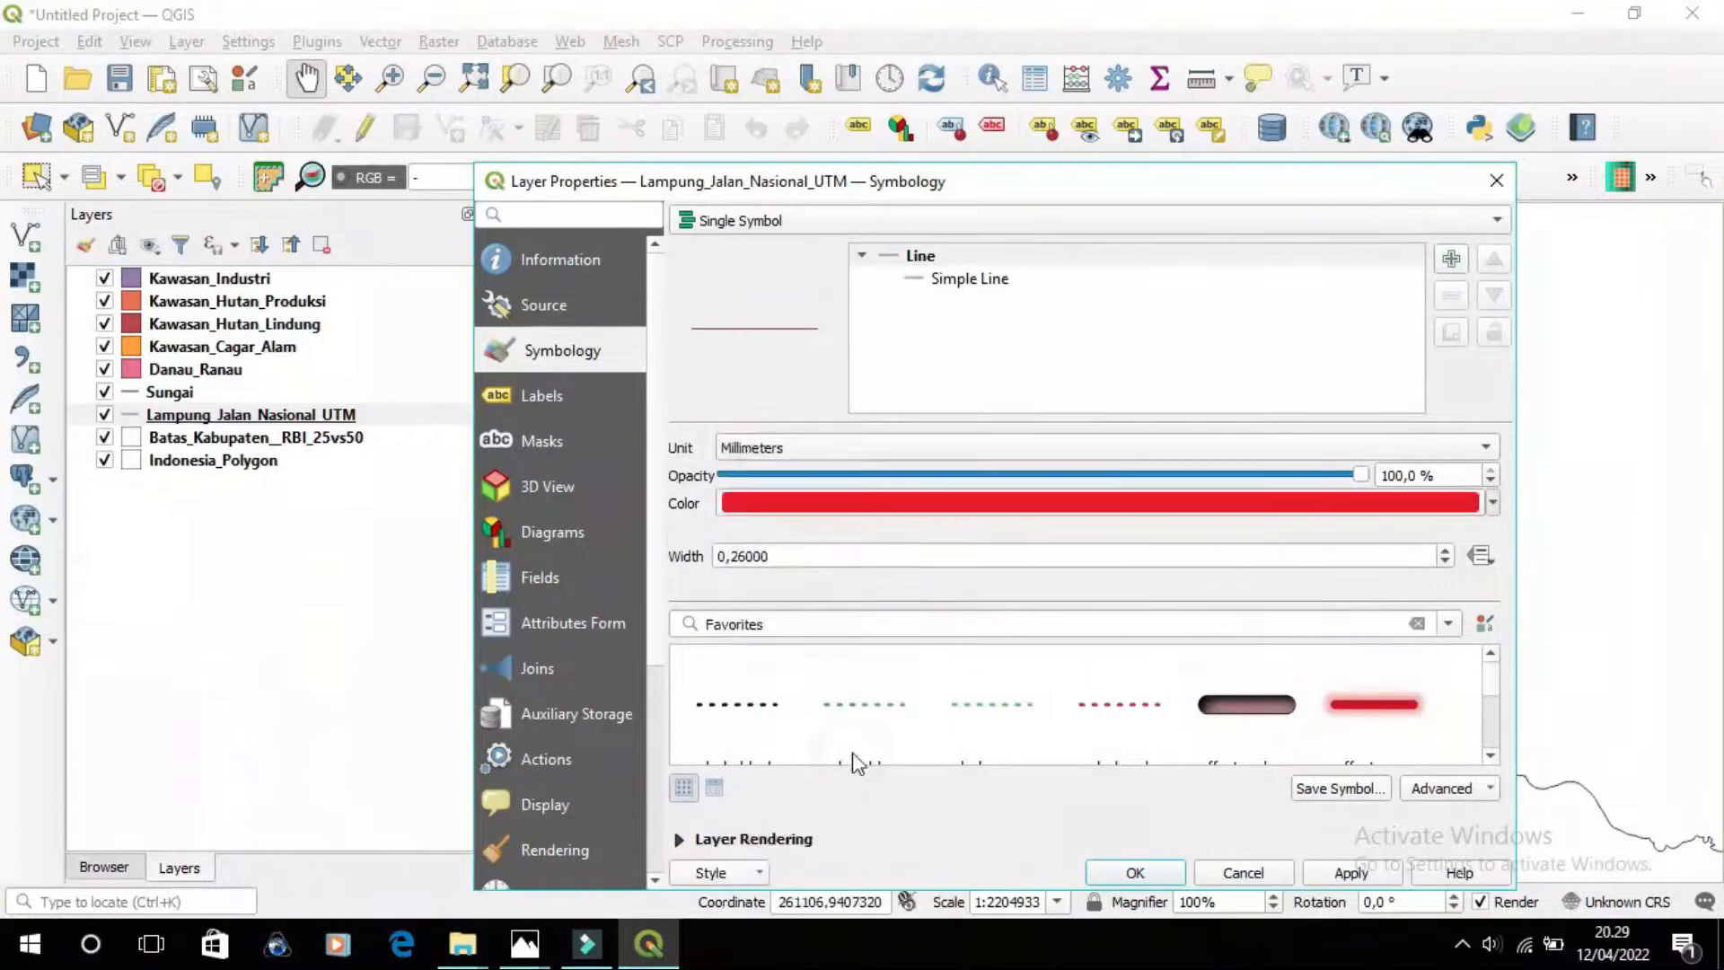
left_click(1137, 871)
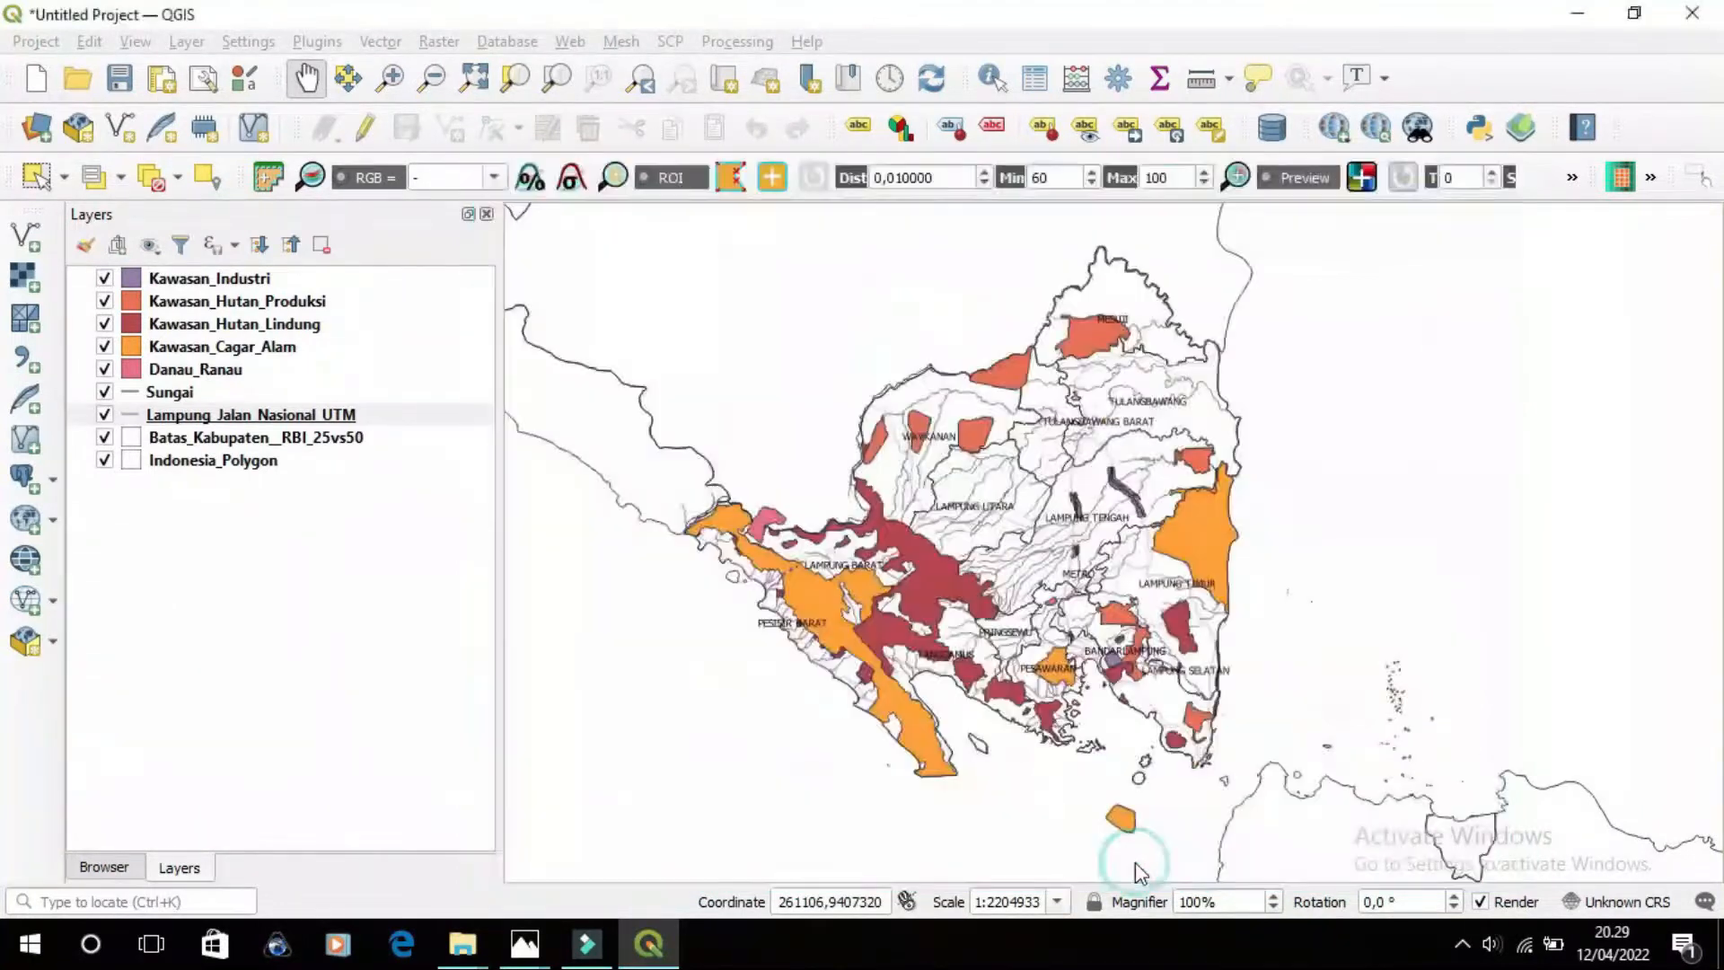
Recolour the Sungai river layer's line to a very light blue and apply the symbology
left_click(126, 400)
double_click(126, 399)
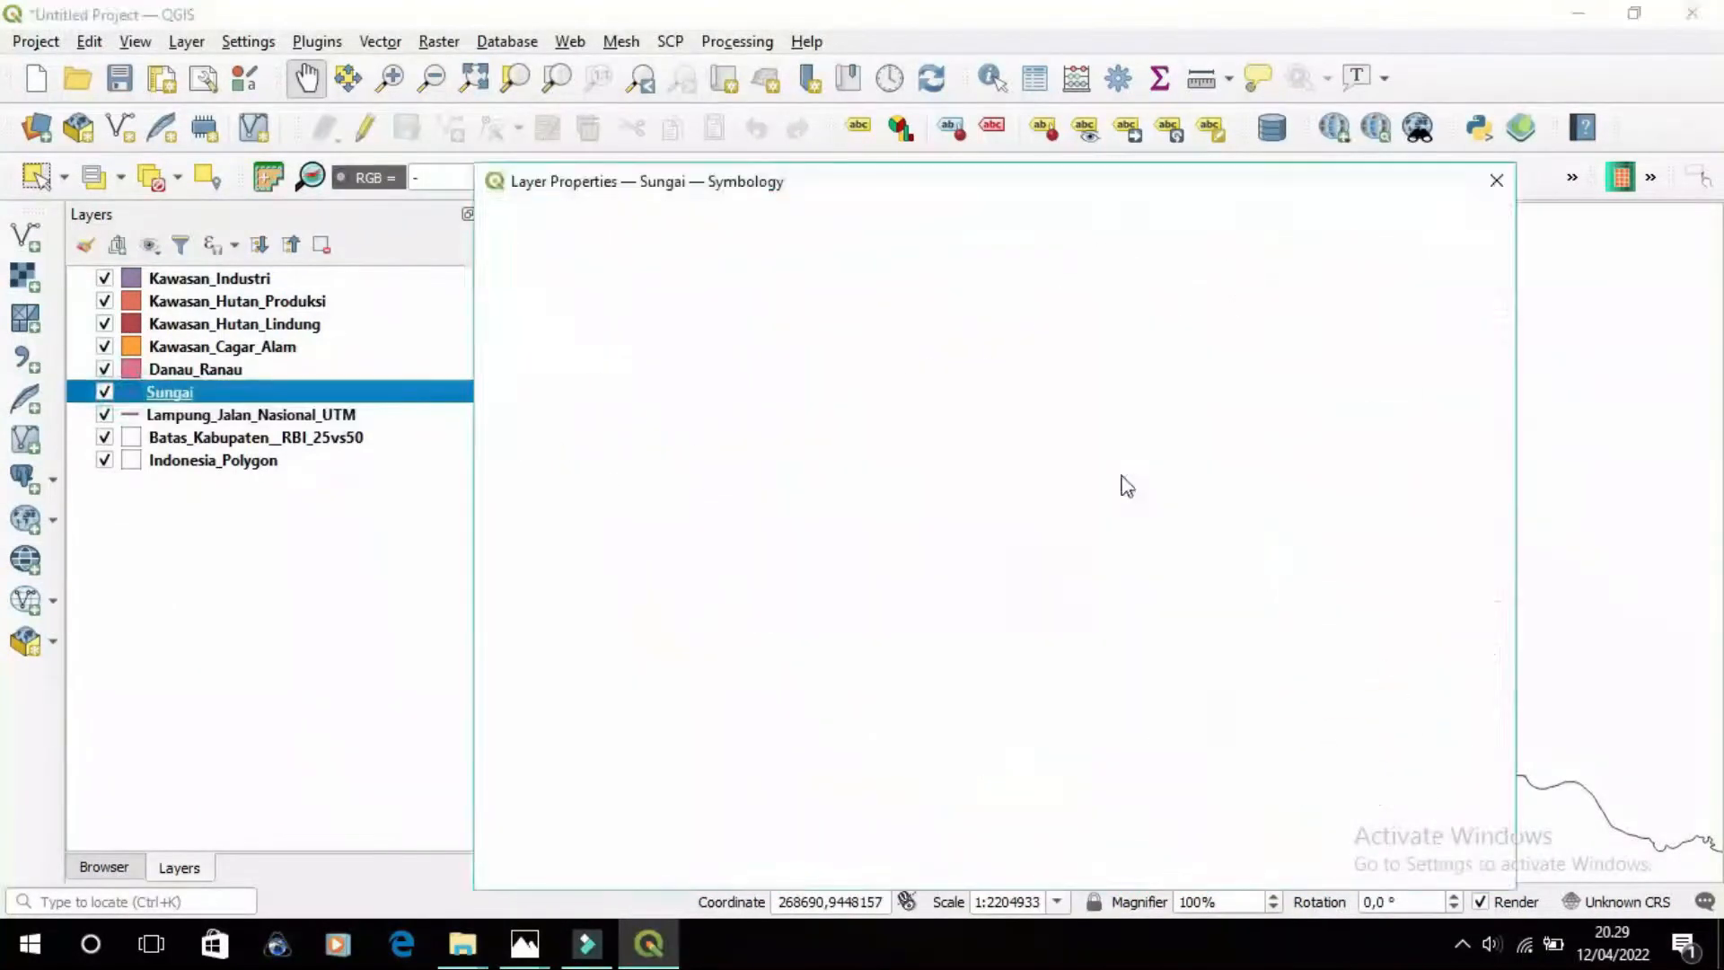
left_click(1491, 508)
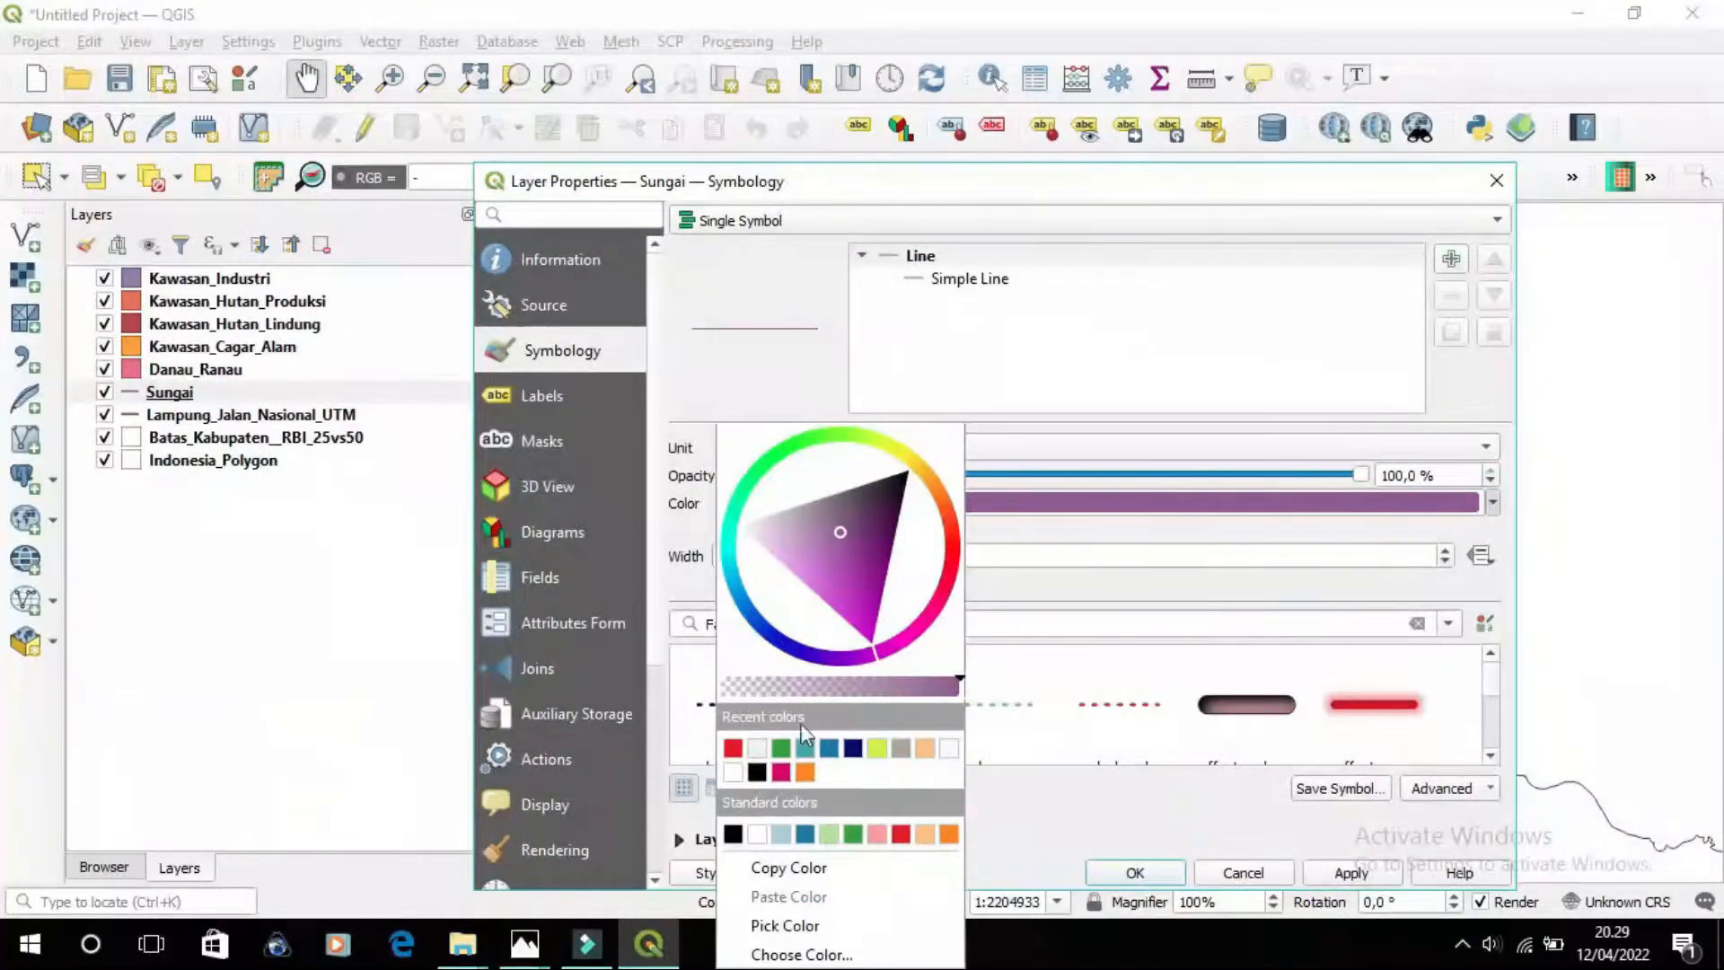
left_click(806, 747)
left_click(1494, 503)
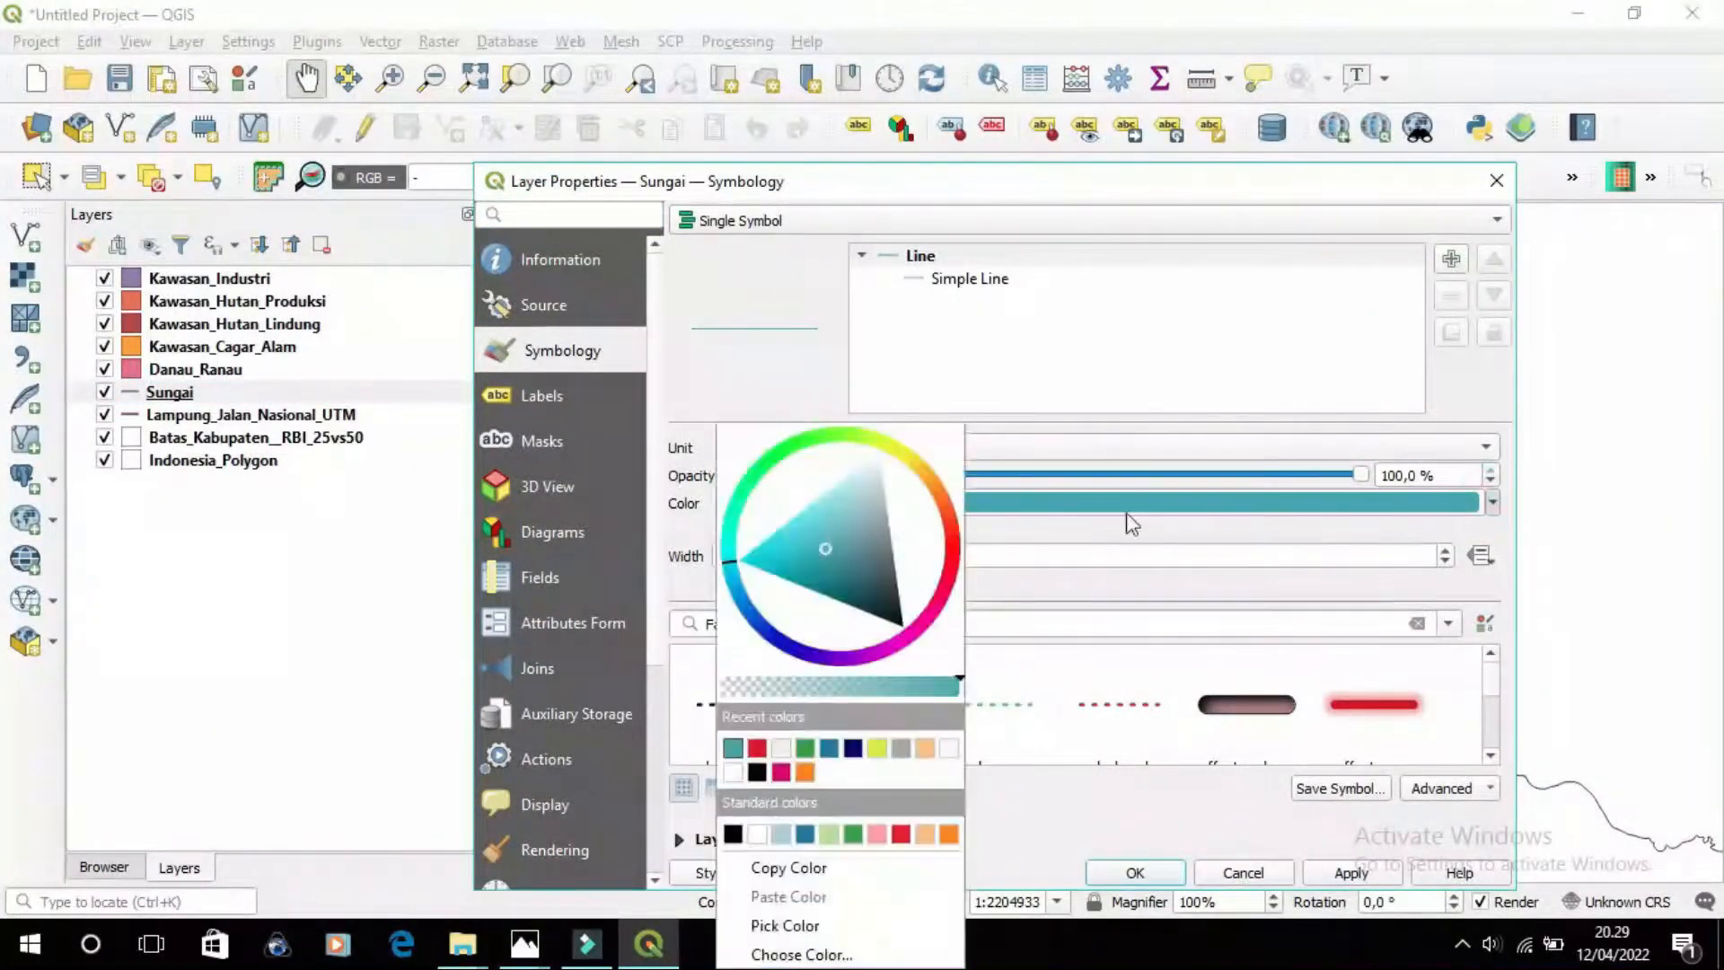
left_click(804, 513)
left_click(845, 492)
left_click(1102, 831)
left_click(1136, 872)
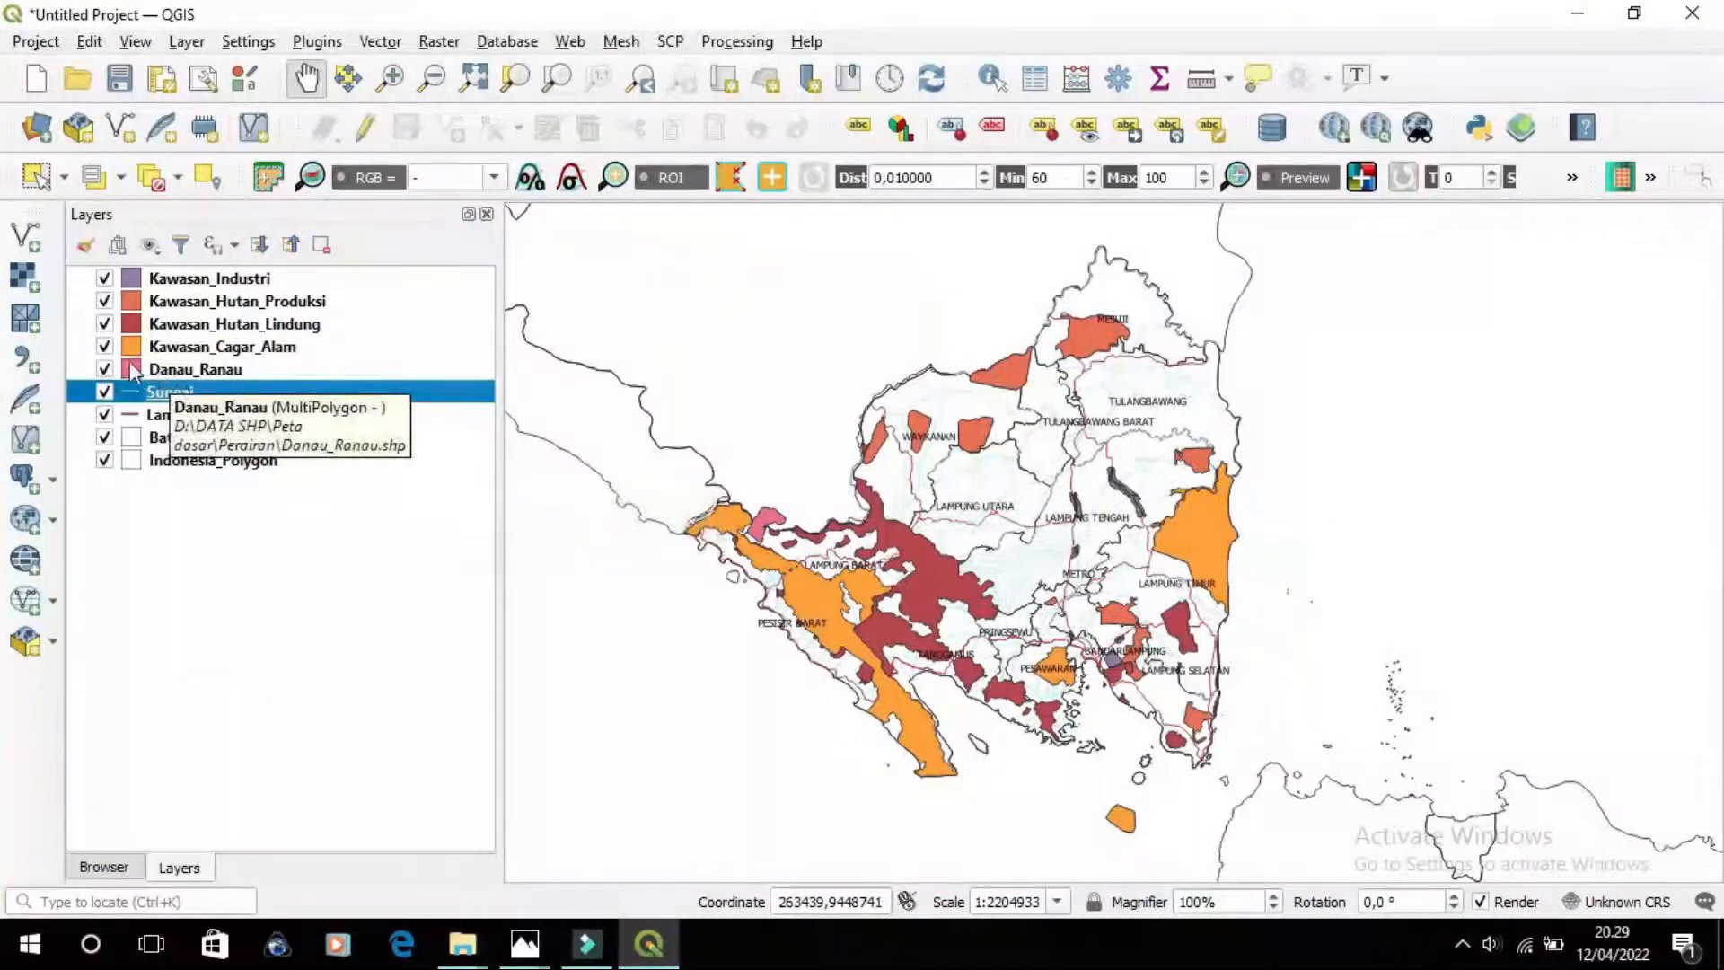
Recolour the Danau_Ranau lake layer's fill to light turquoise and apply the symbology
double_click(195, 369)
left_click(1492, 503)
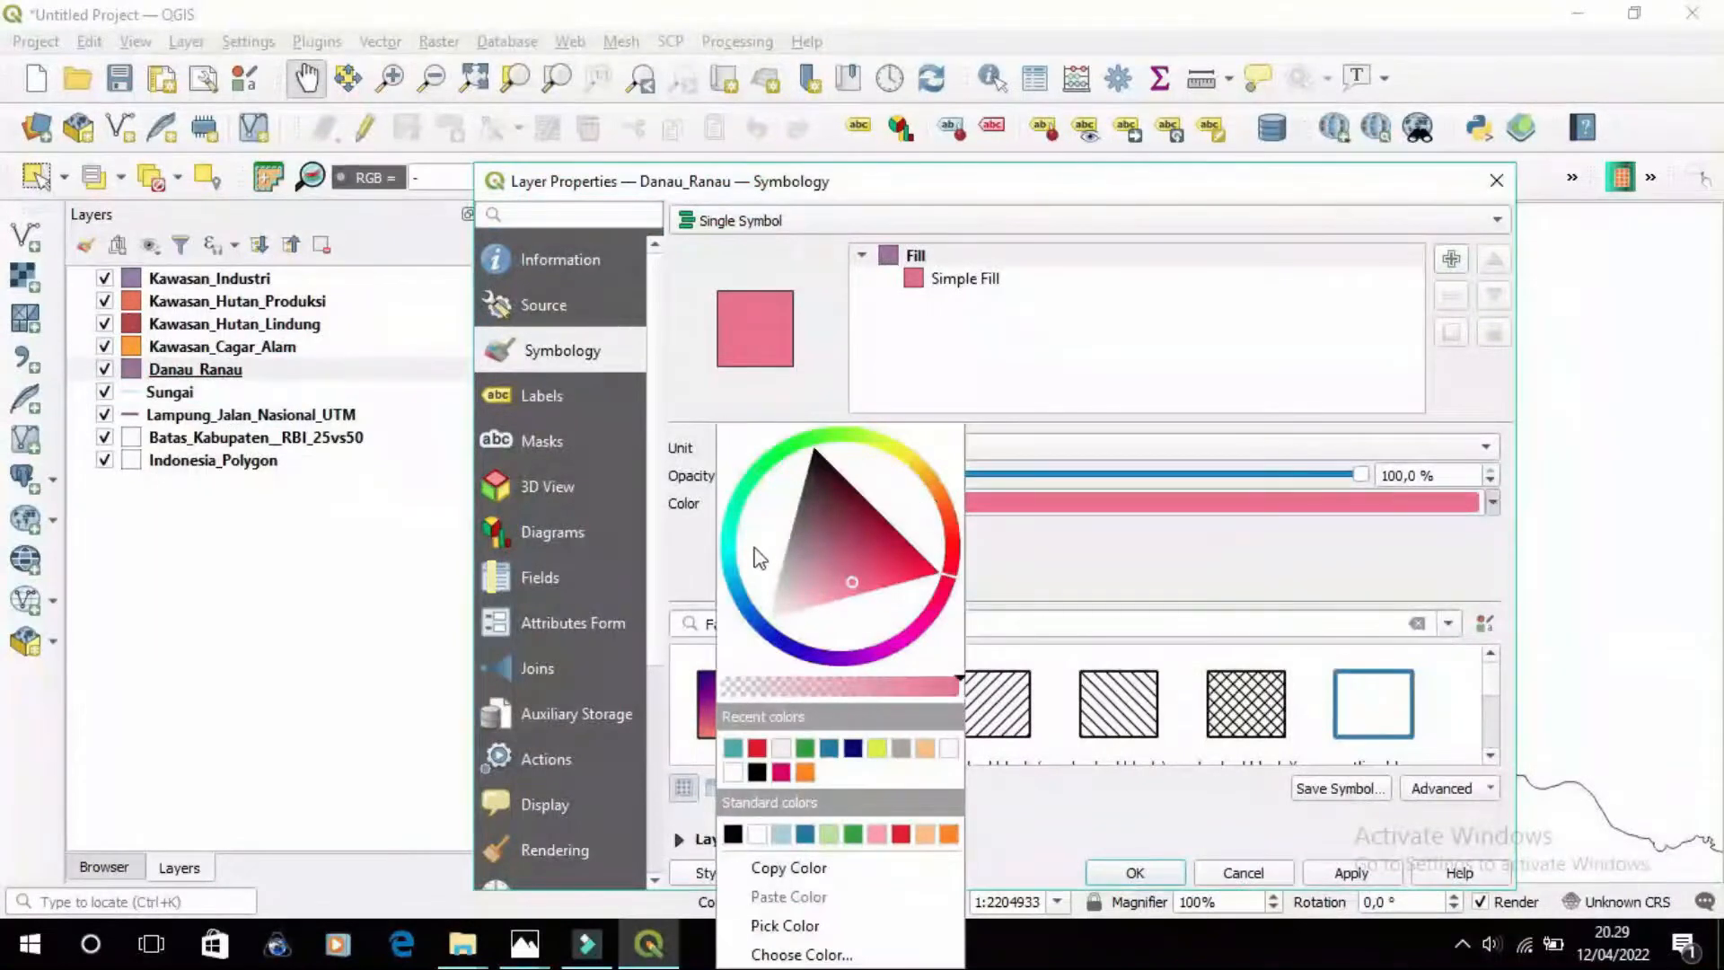
left_click(734, 747)
left_click(1492, 503)
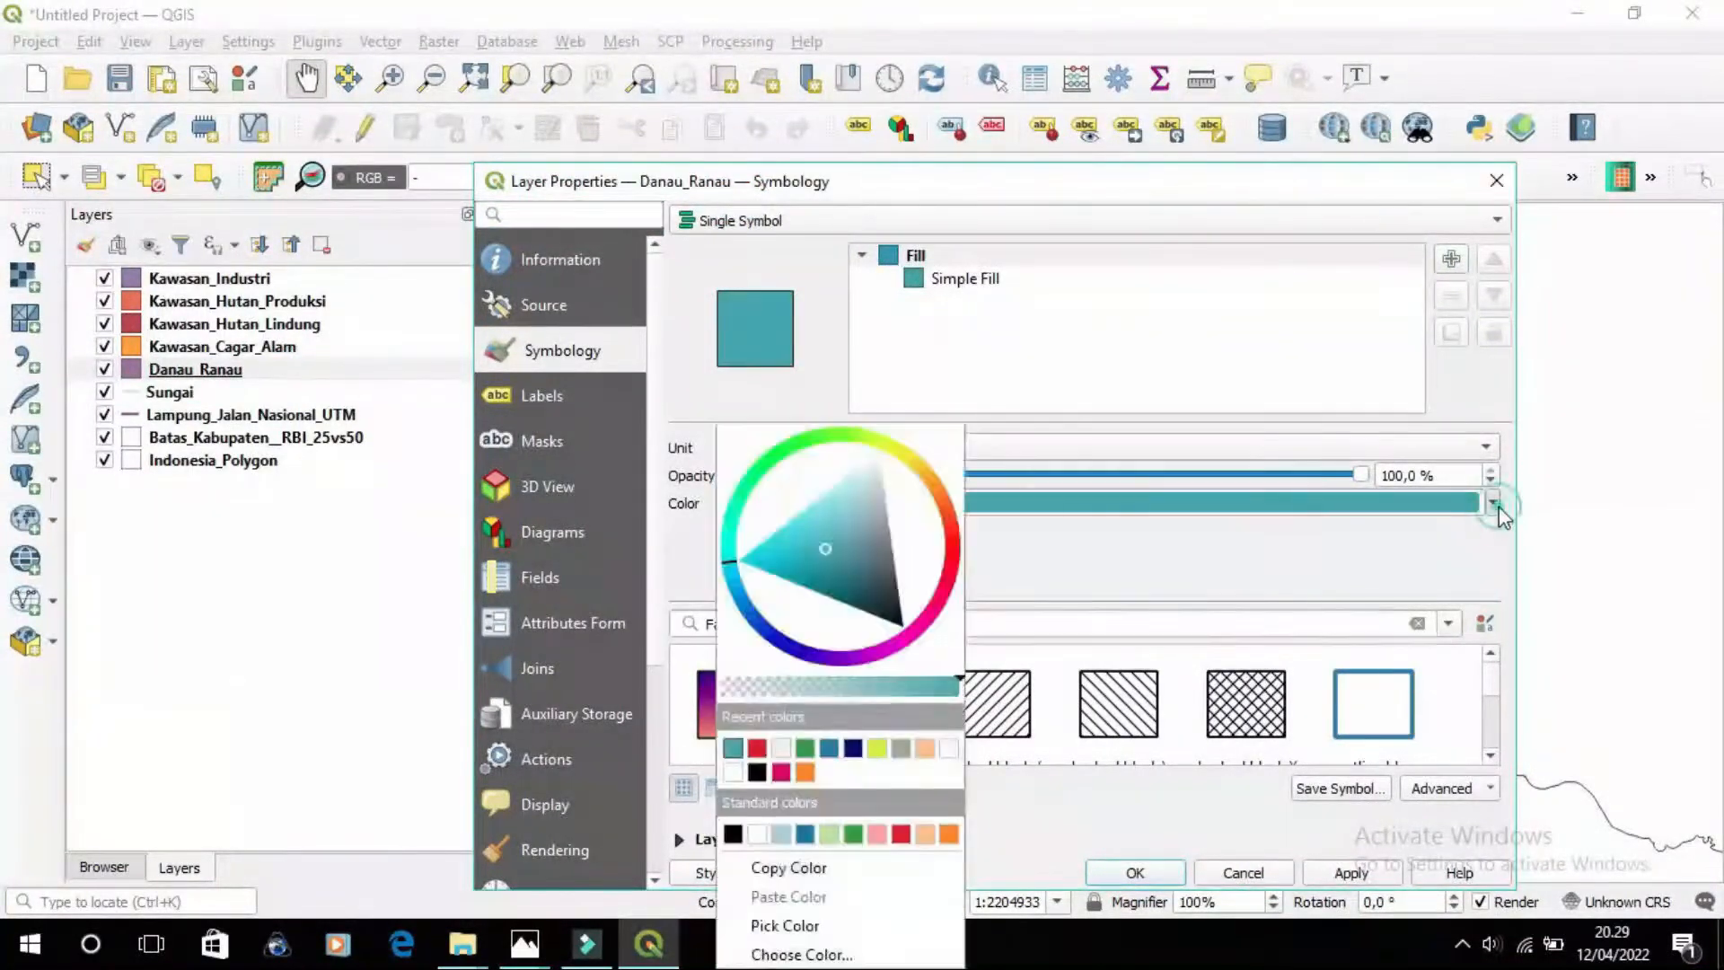
left_click(821, 517)
left_click(1231, 549)
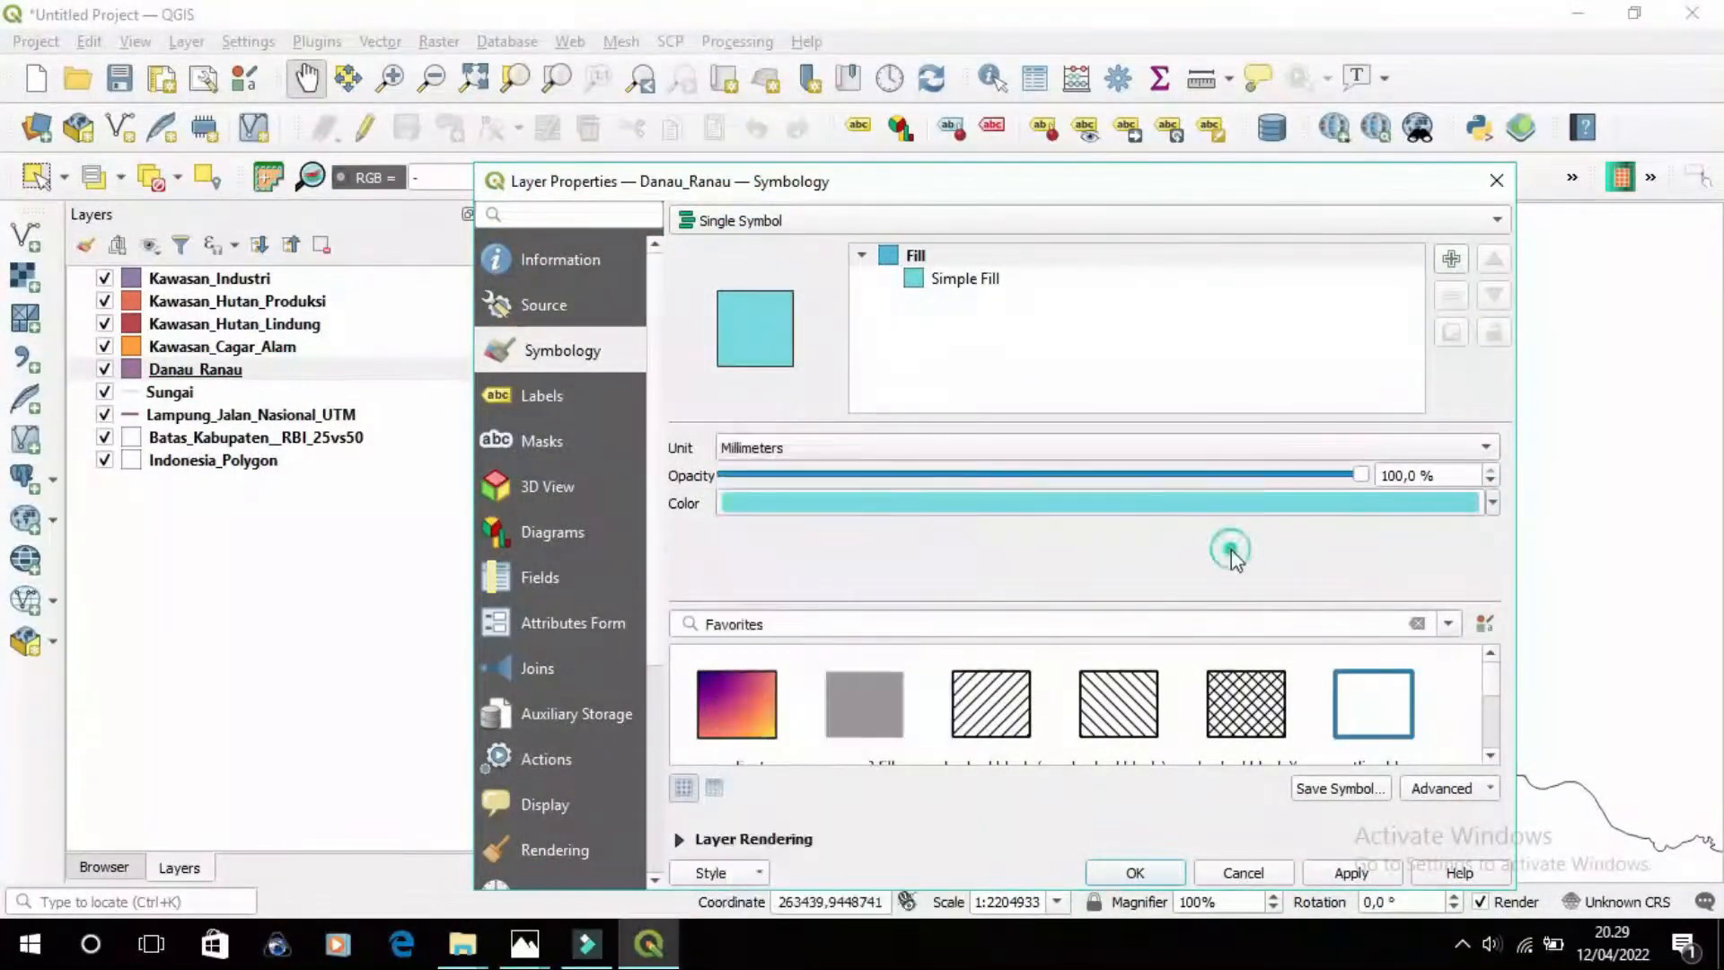
left_click(1135, 872)
Recolour the Kawasan_Cagar_Alam nature reserve layer's fill to bright light green and apply the symbology
double_click(129, 347)
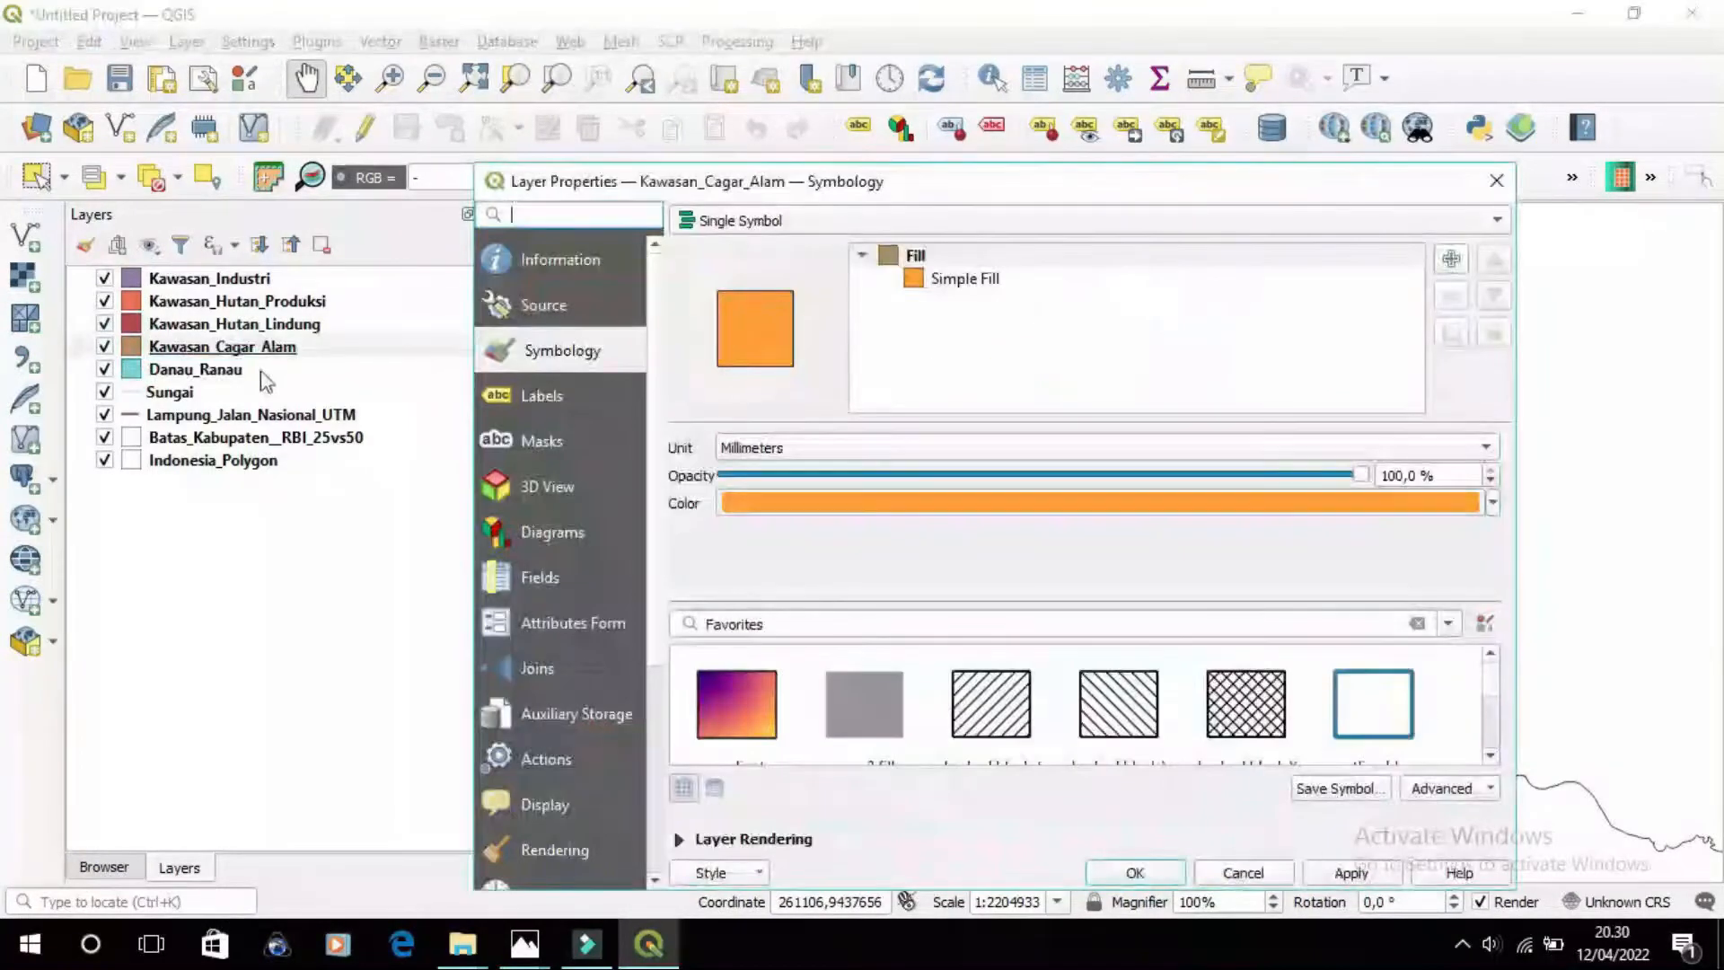
left_click(1493, 503)
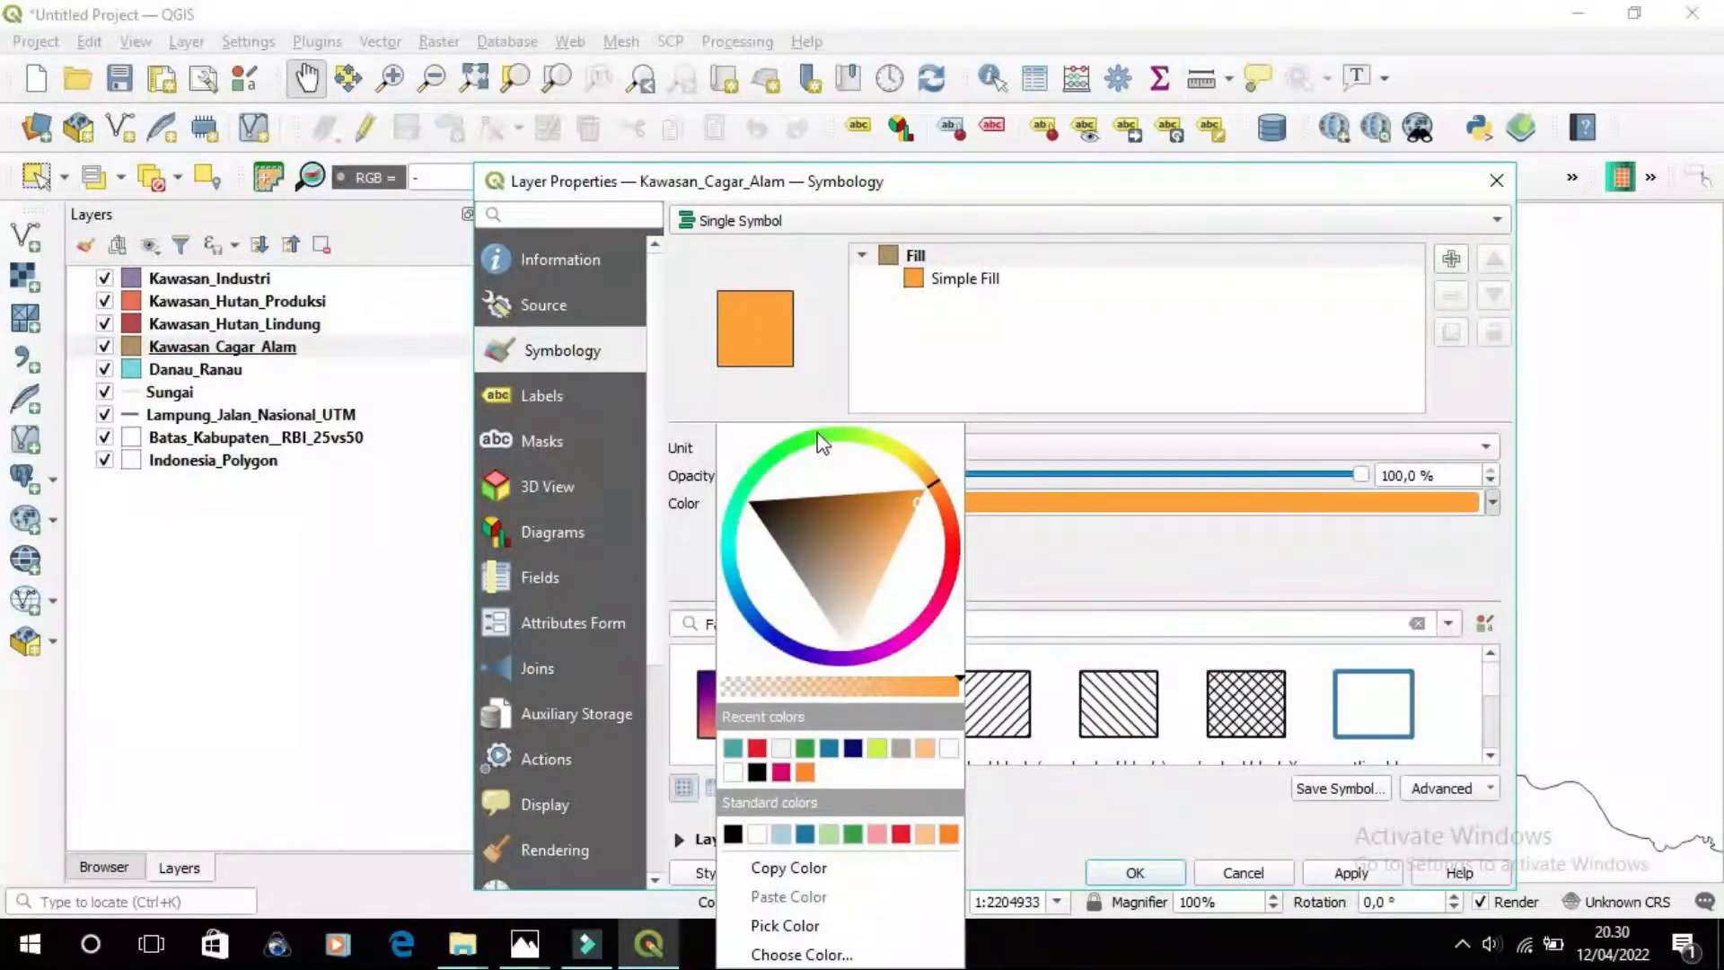
left_click(854, 834)
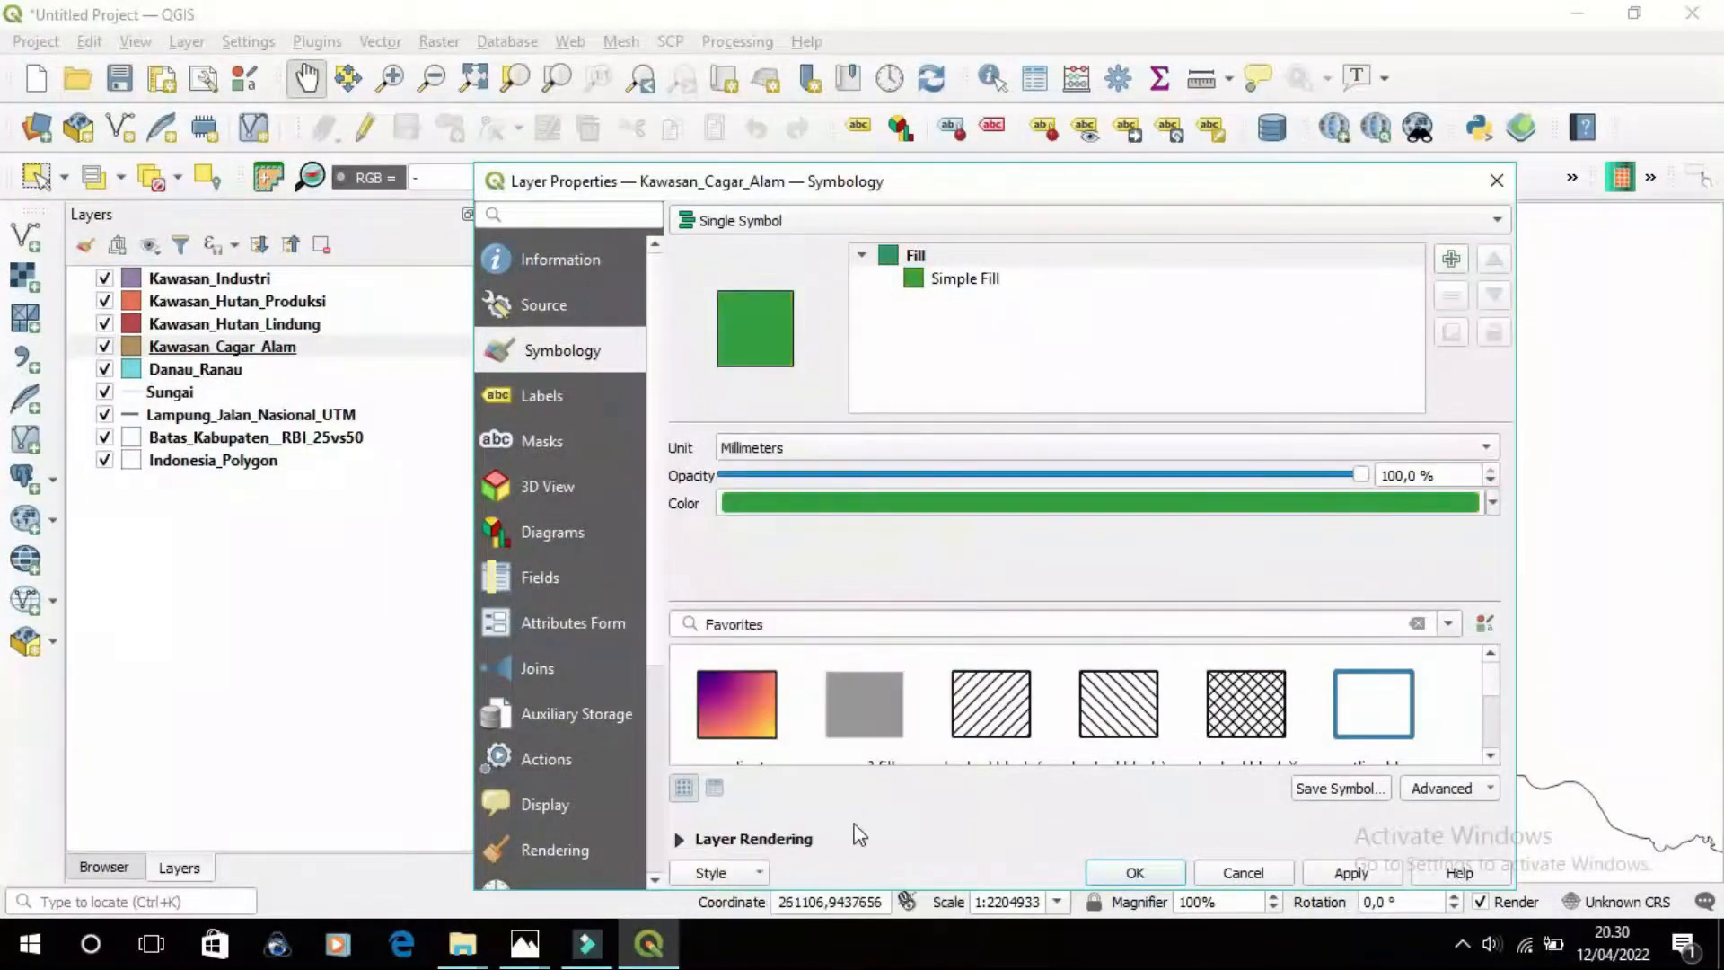
left_click(1493, 503)
left_click(846, 504)
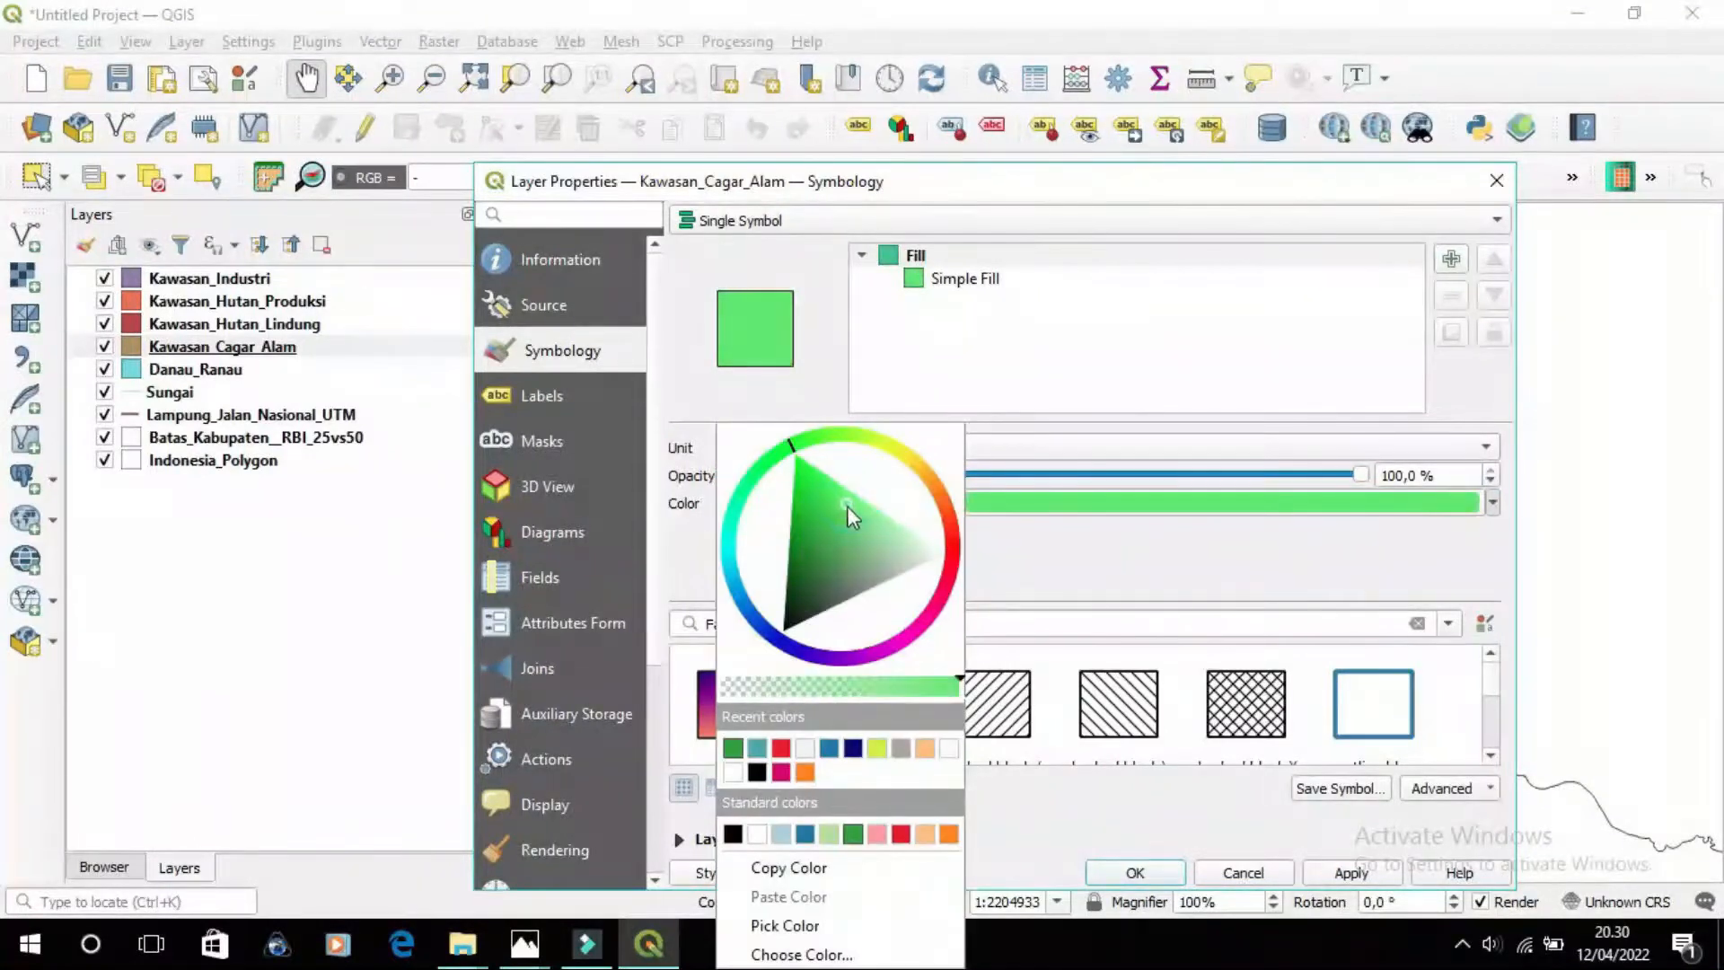
left_click(1101, 579)
left_click(1139, 869)
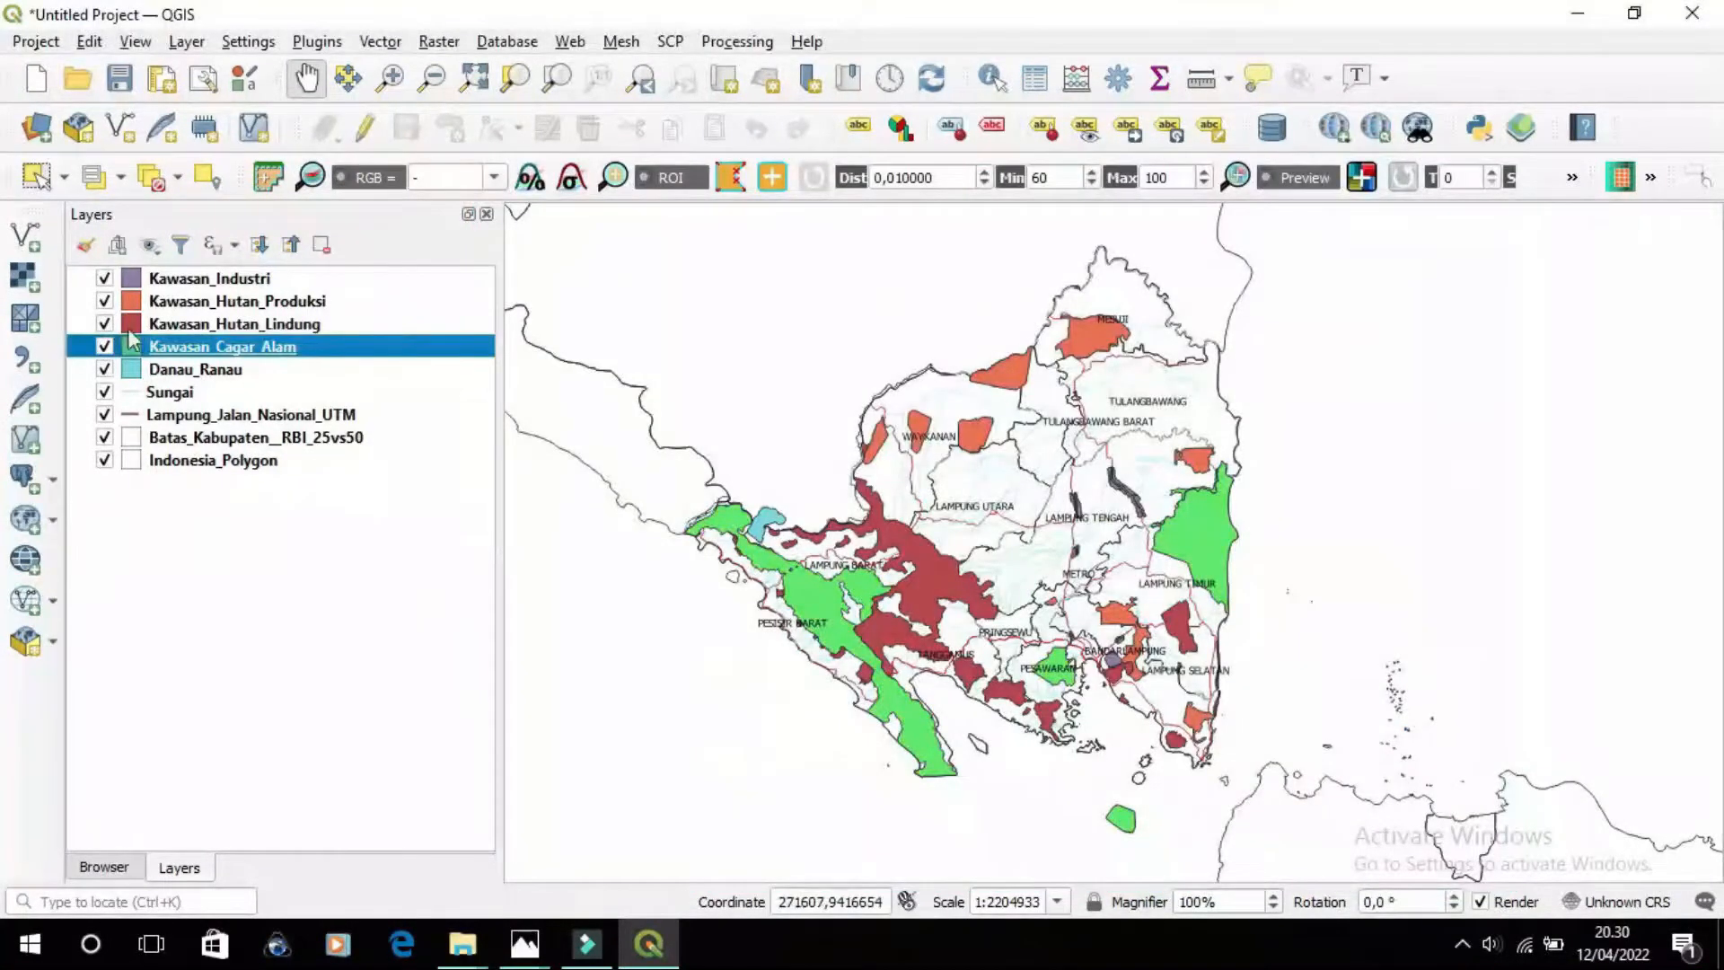
Change the fill colour of the Kawasan_Hutan_Lindung protected forest layer to dark green and apply it
double_click(132, 329)
left_click(1492, 503)
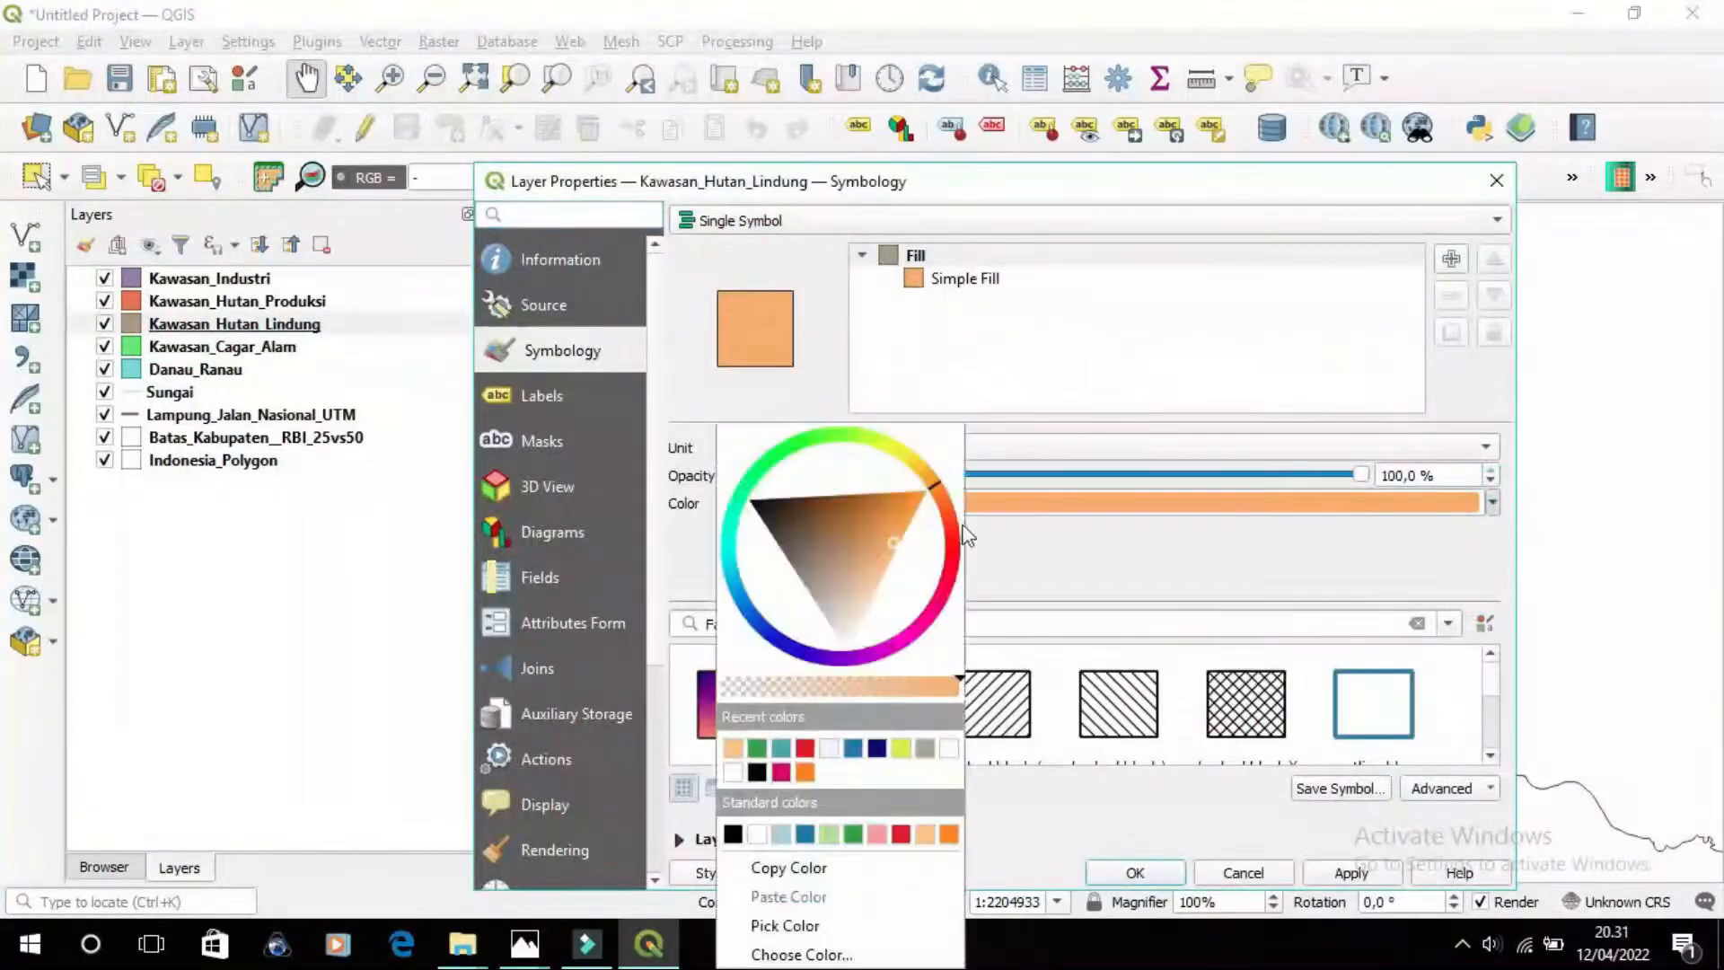
left_click(760, 749)
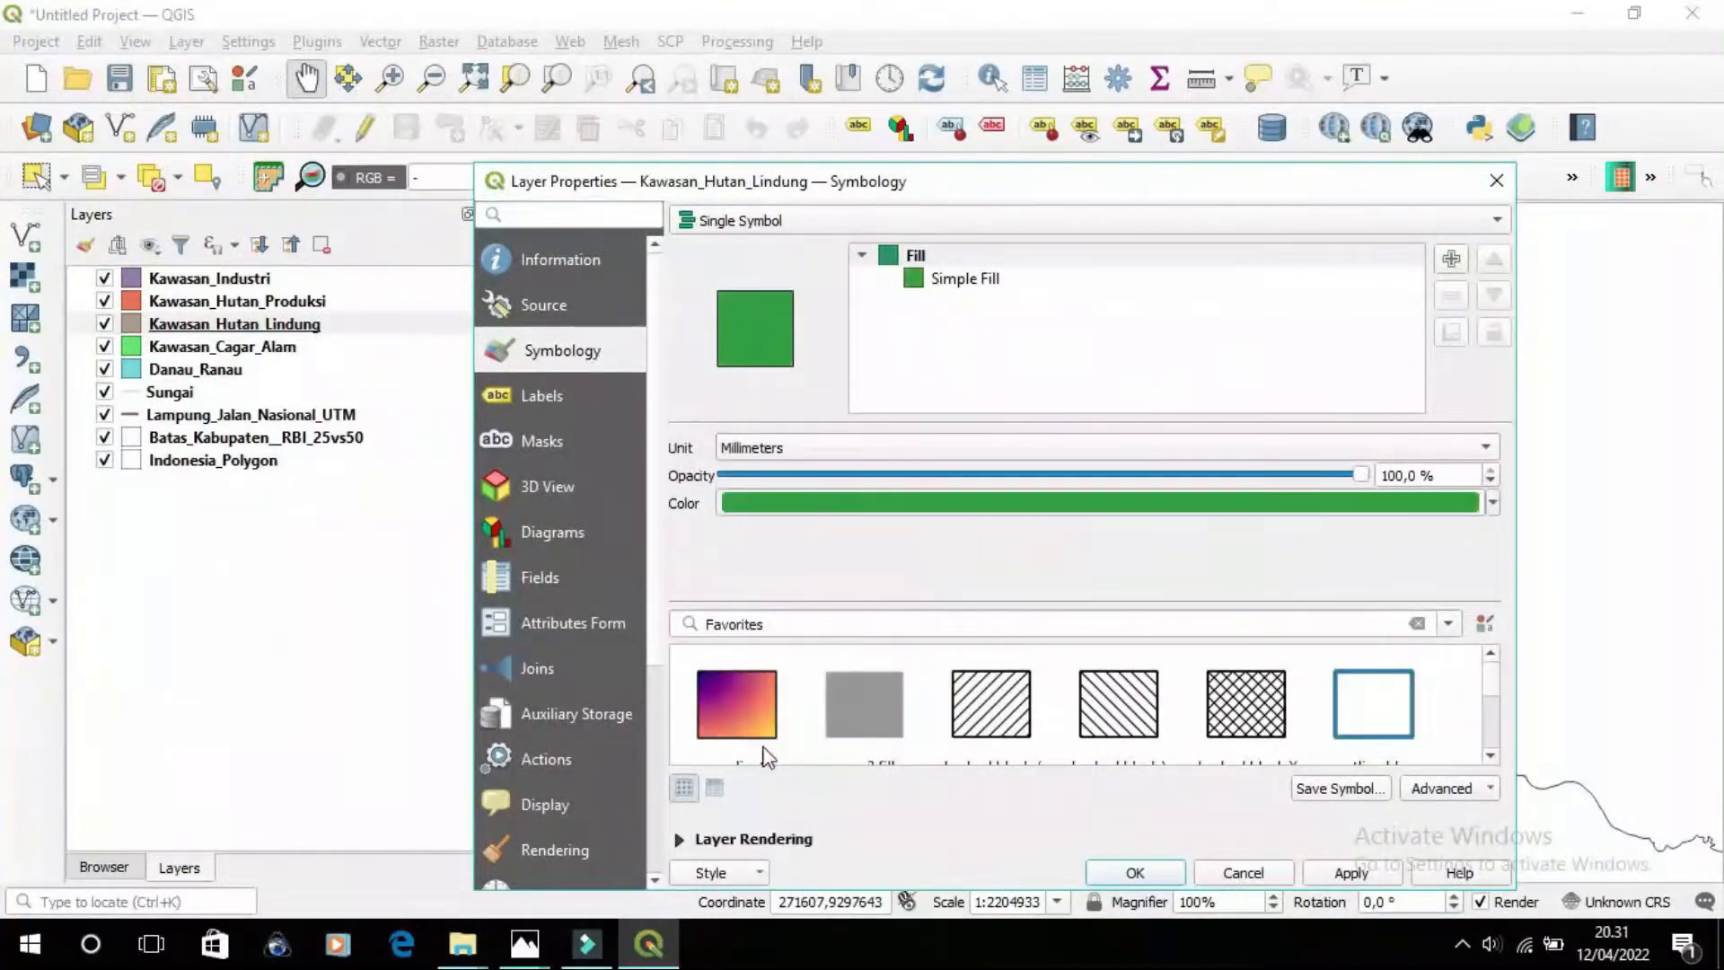
left_click(1155, 879)
Change the fill colour of the Kawasan_Hutan_Produksi production forest layer to light orange and apply it
double_click(149, 306)
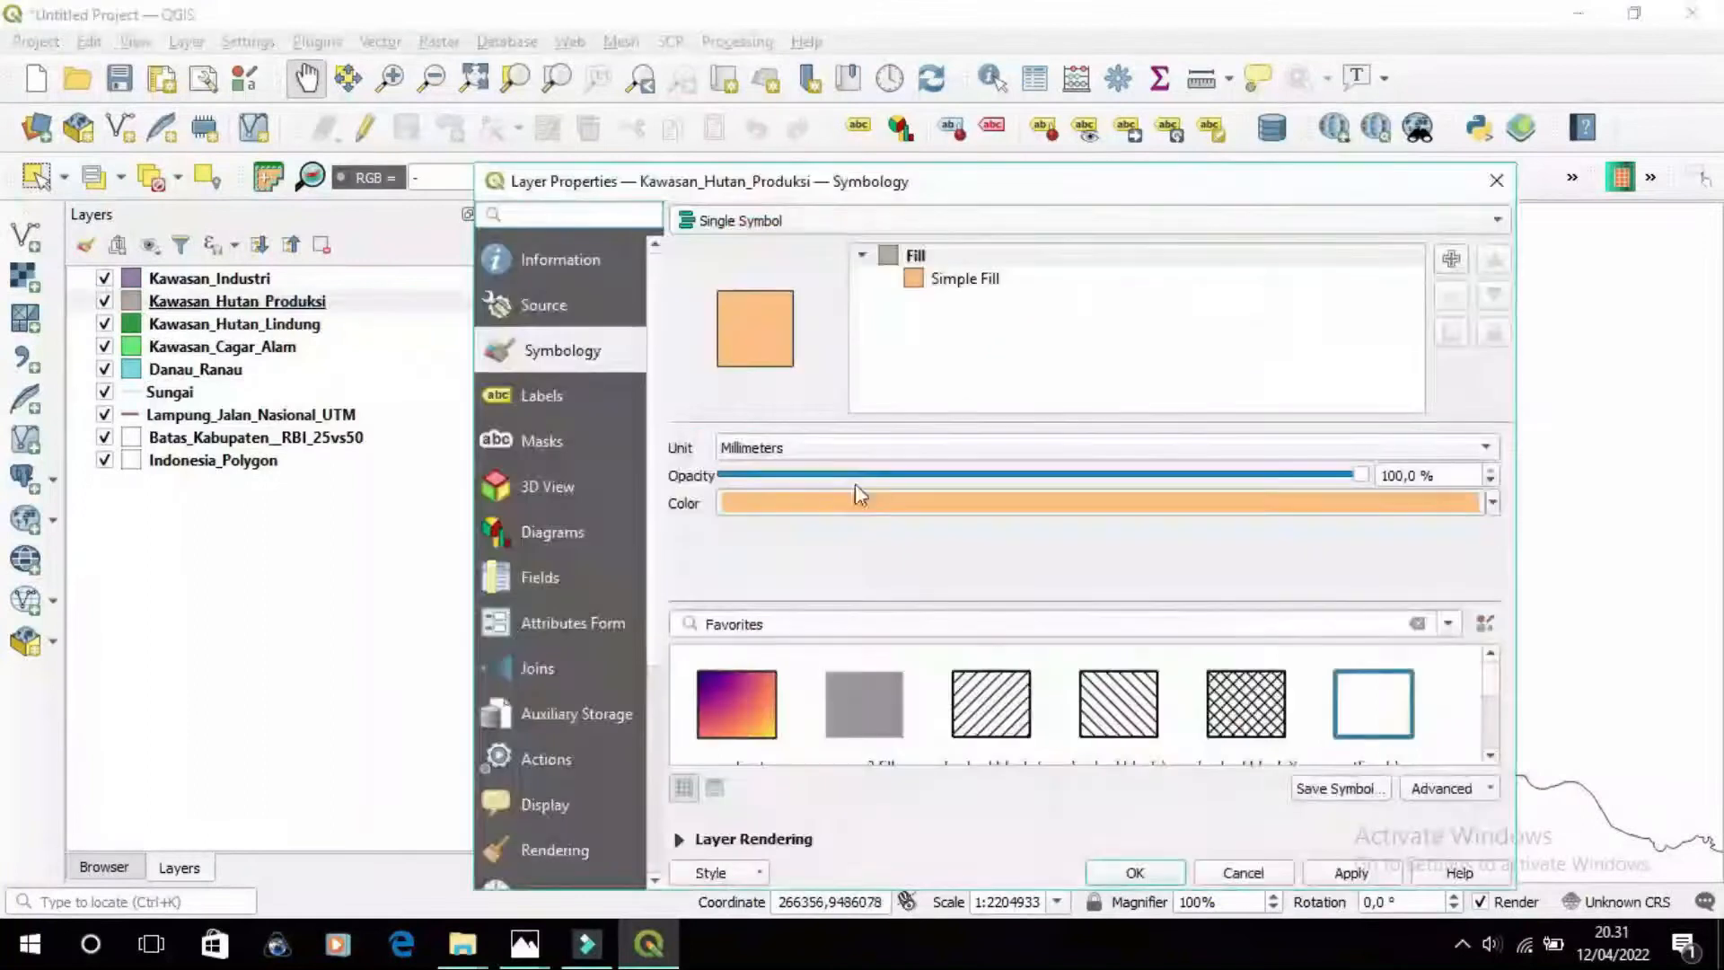
left_click(1492, 503)
left_click(894, 554)
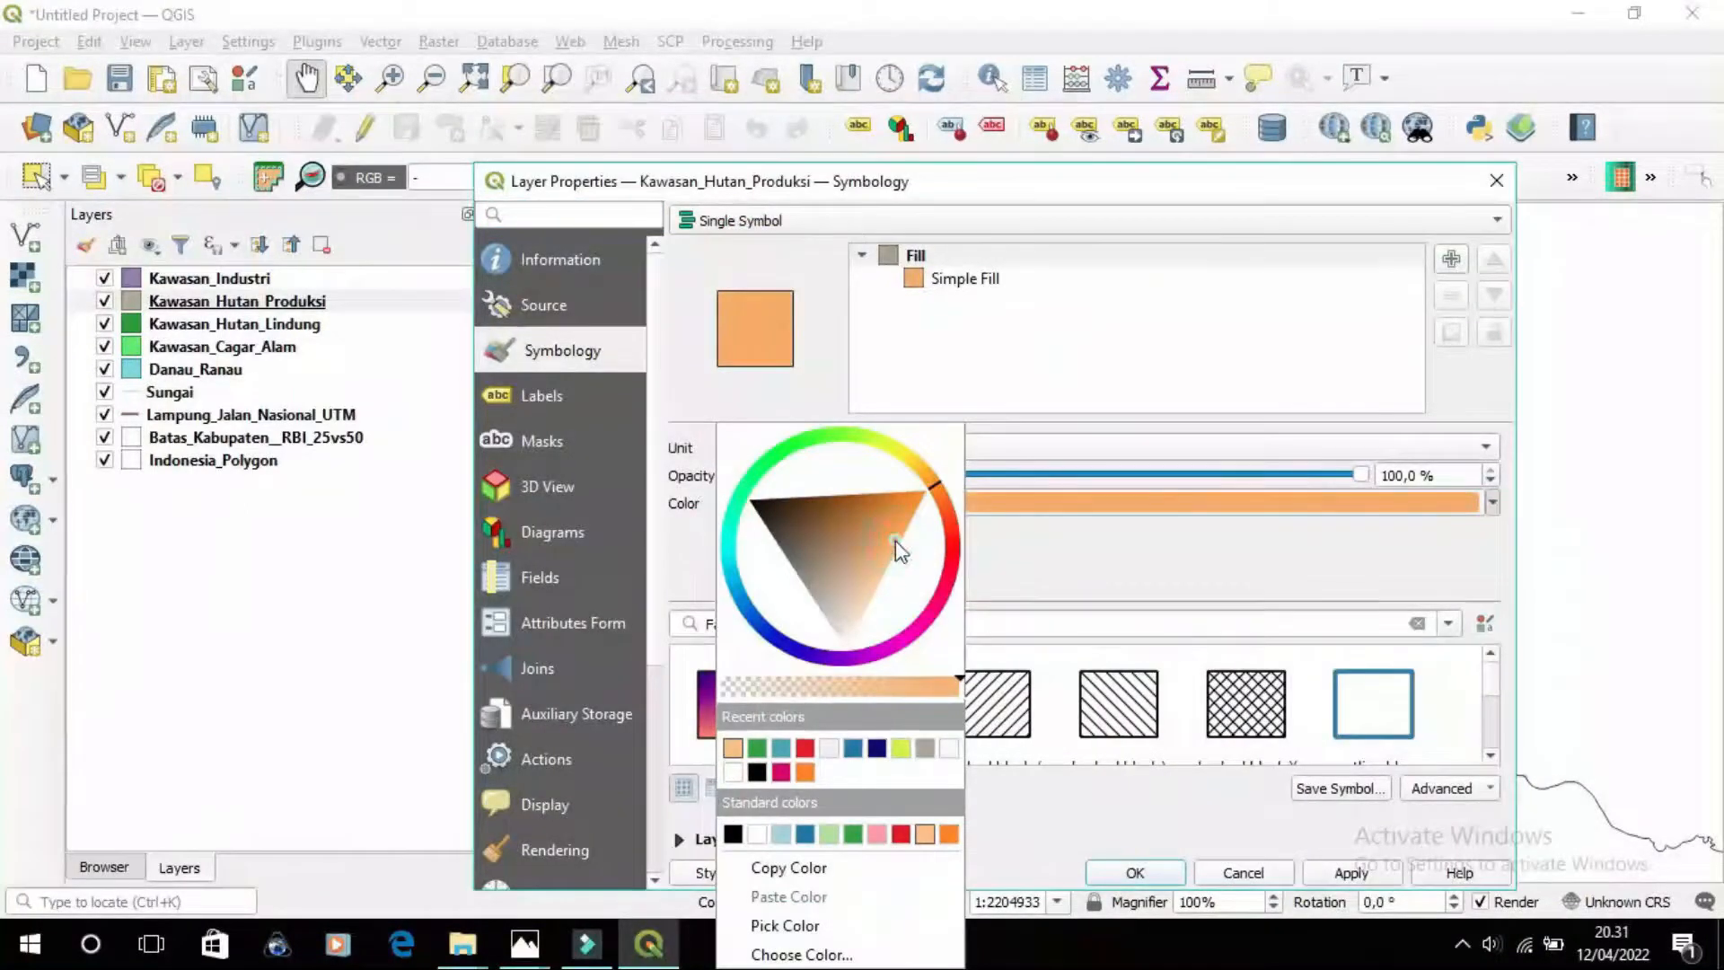
left_click(1145, 873)
left_click(1137, 873)
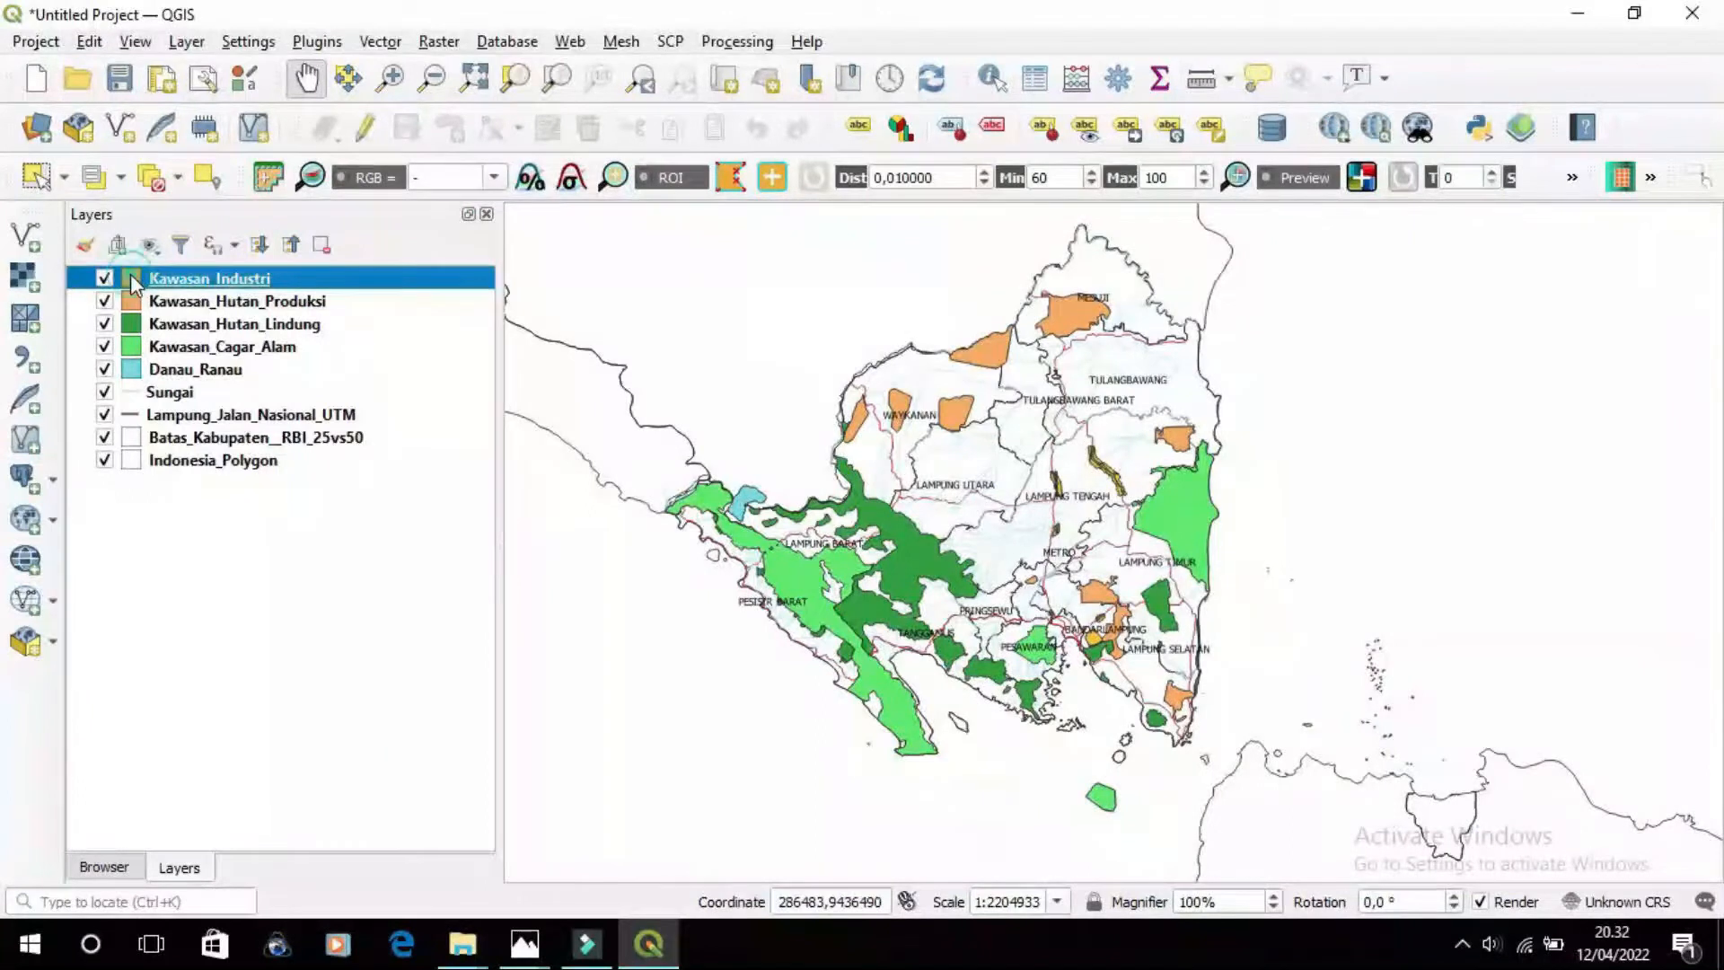
Change the fill colour of the Kawasan_Industri layer to the standard orange
double_click(131, 273)
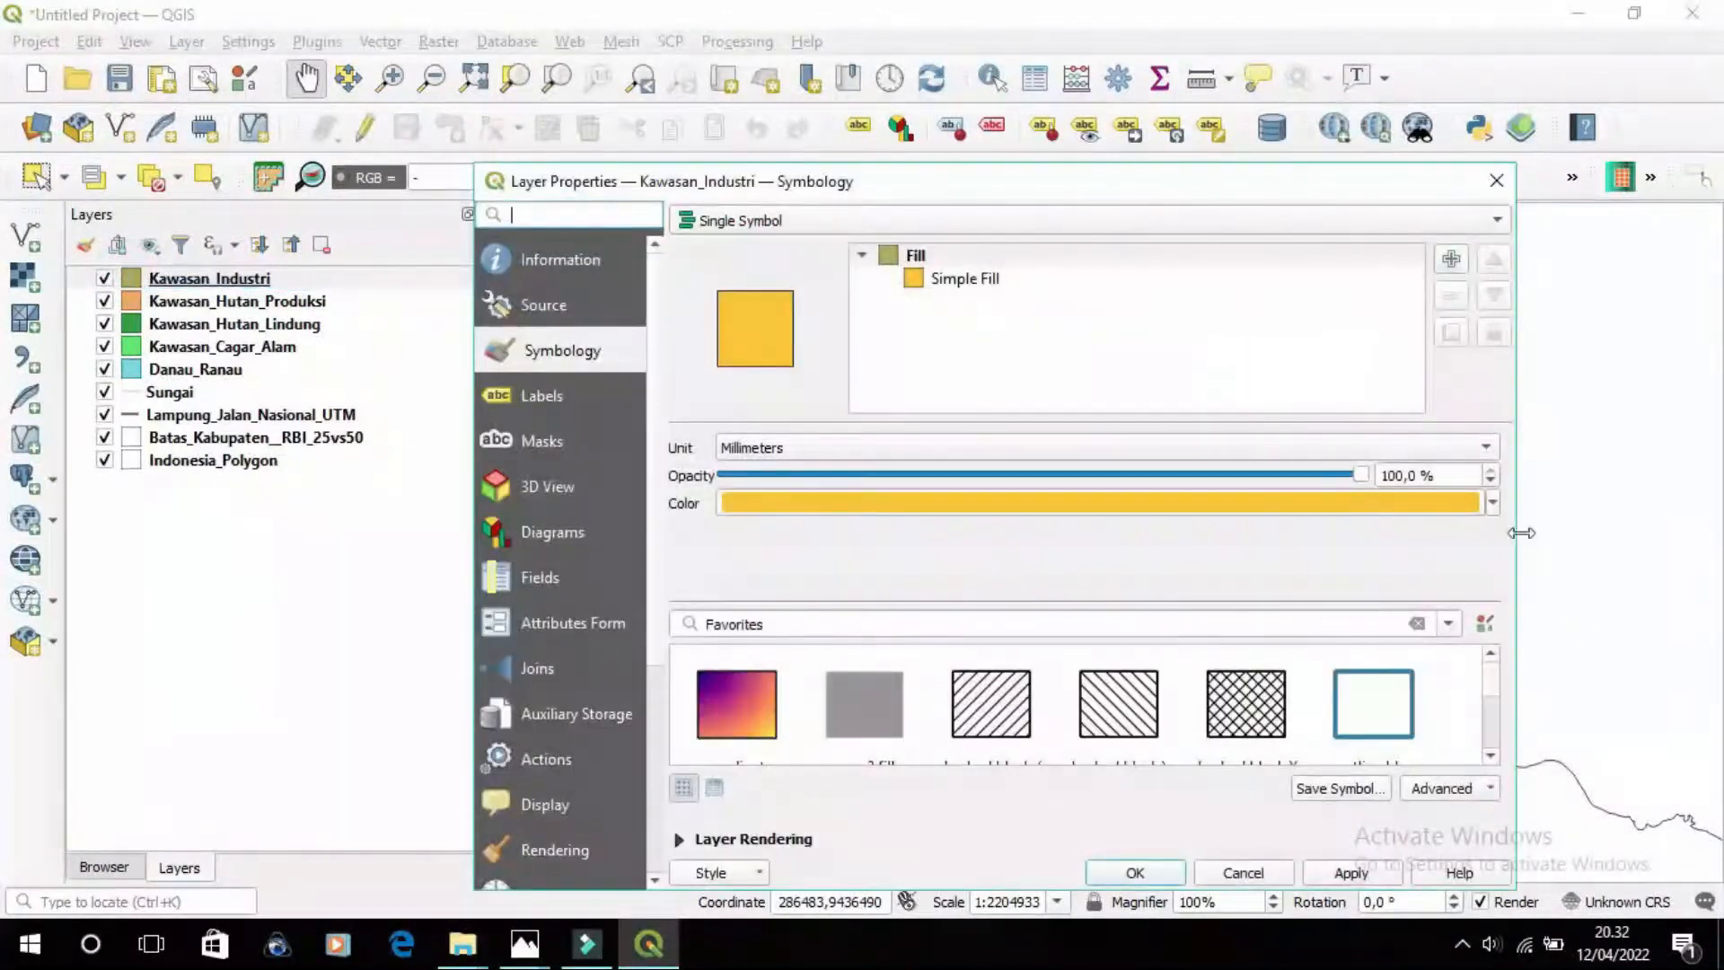
left_click(1492, 502)
left_click(948, 834)
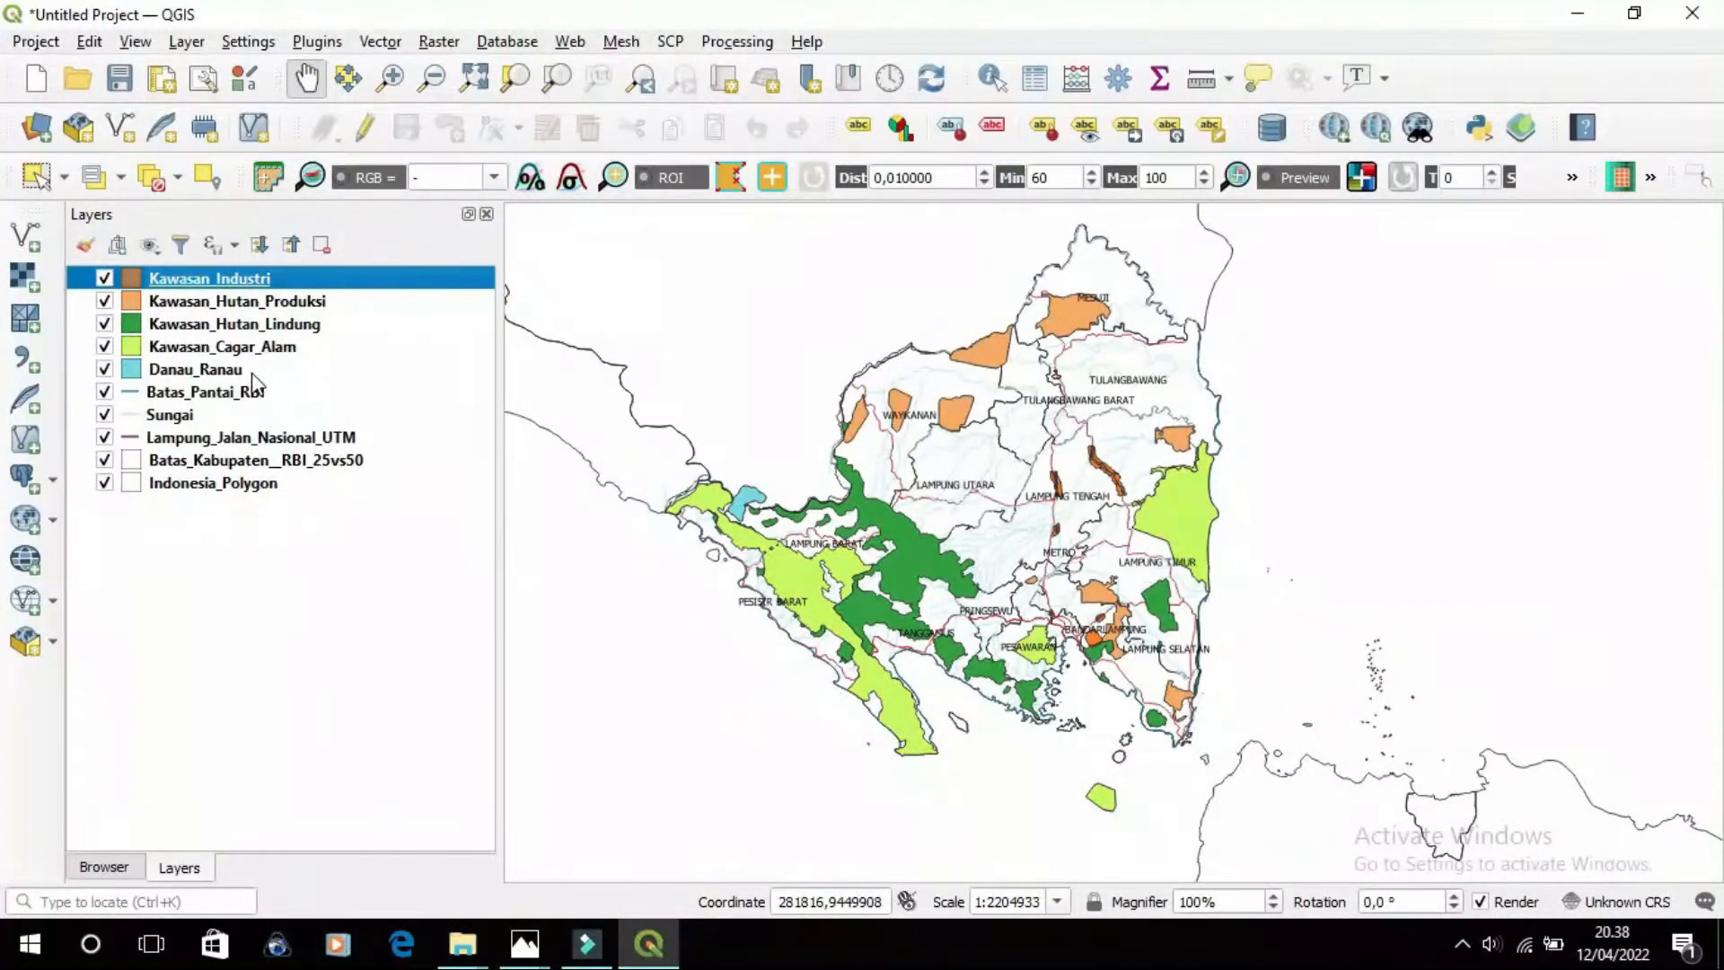
Open the attribute table of Batas_Kabupaten__RBI_25vs50 for editing and delete its Id and KODE_UNSUR fields
right_click(203, 465)
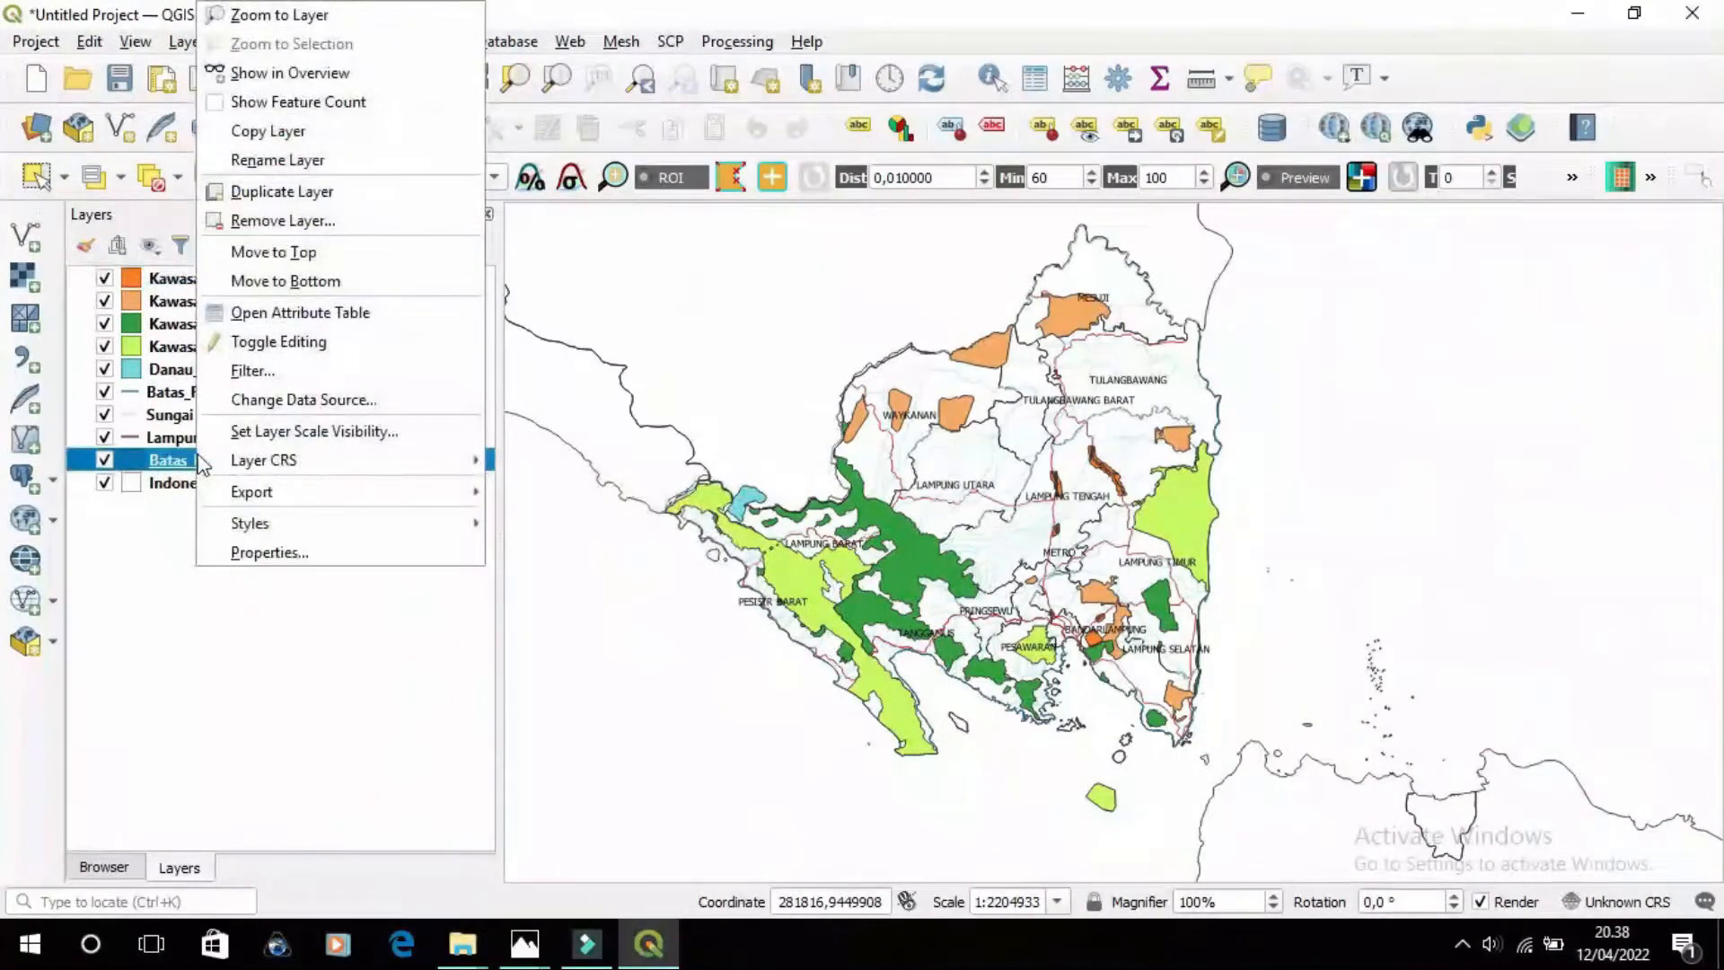
left_click(346, 326)
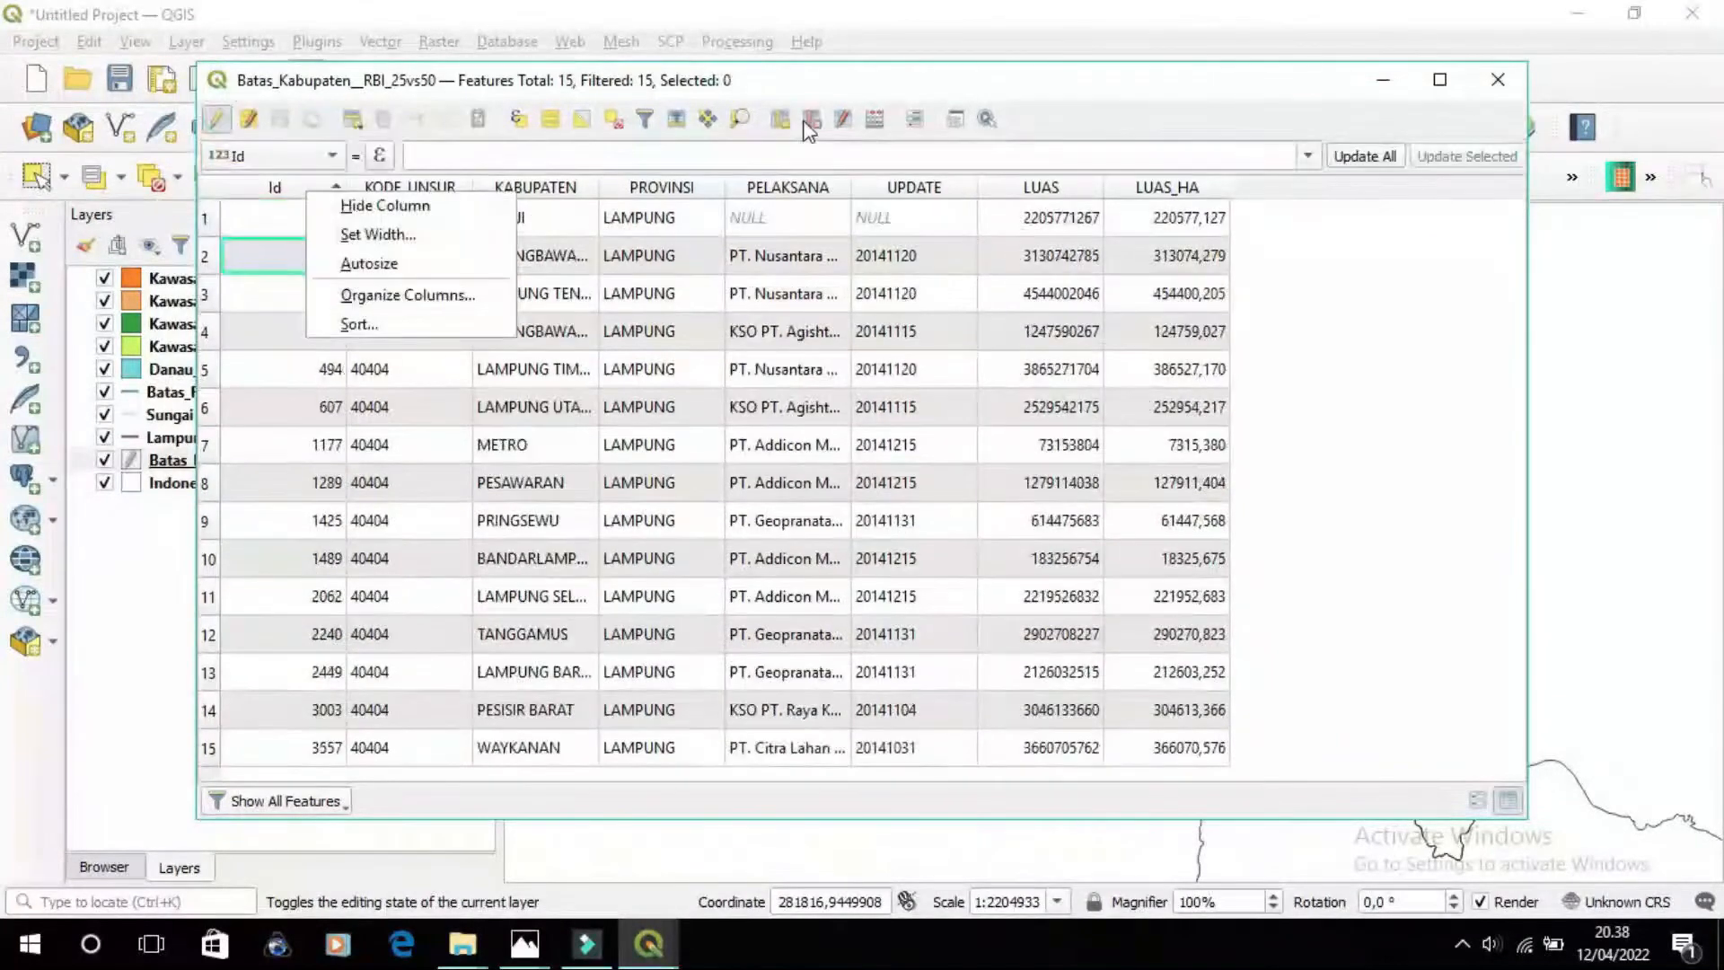
left_click(805, 122)
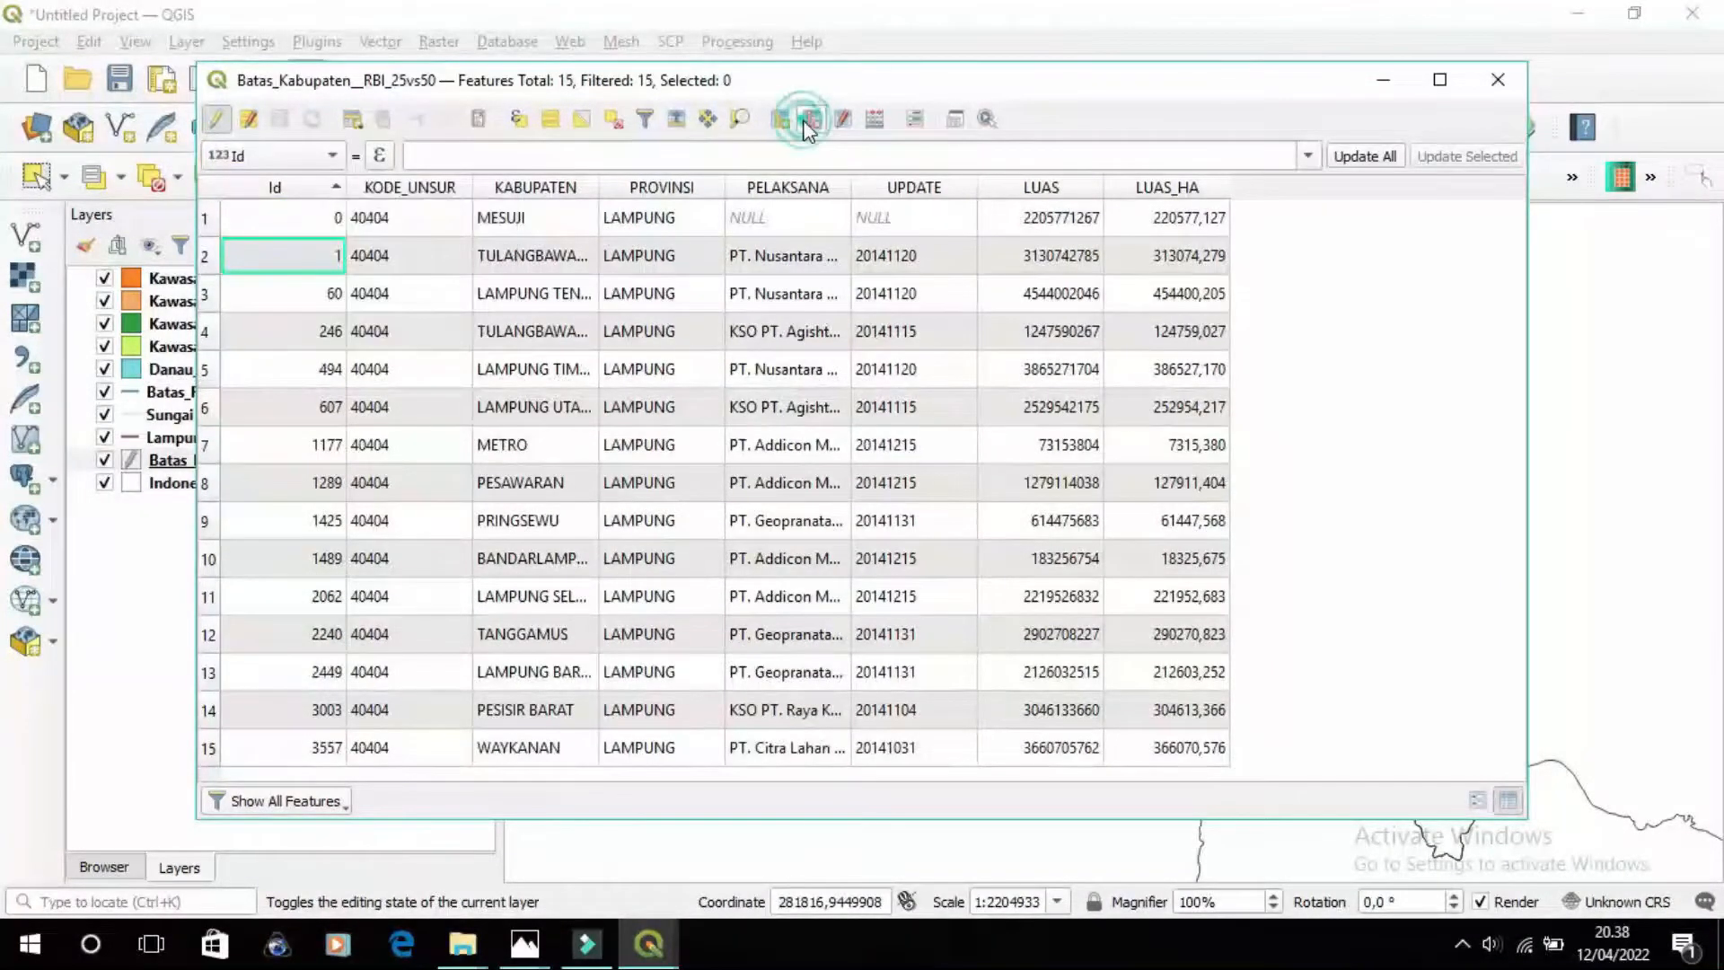
left_click(810, 122)
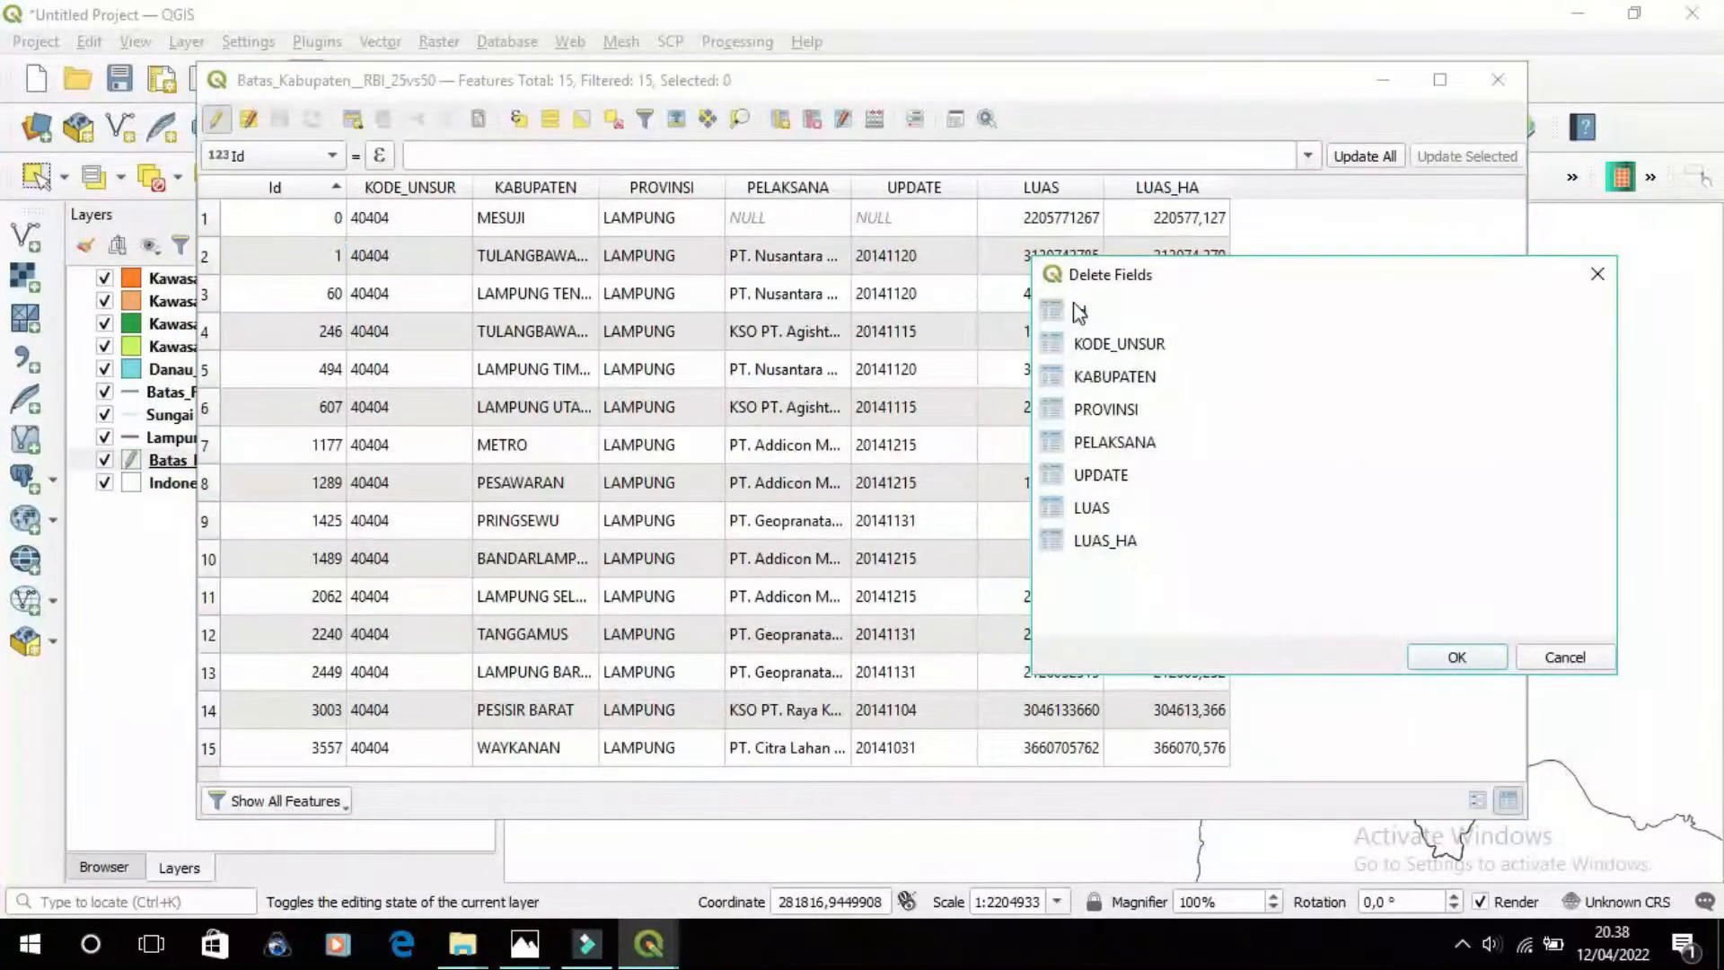
left_click(1078, 310)
left_click(1455, 655)
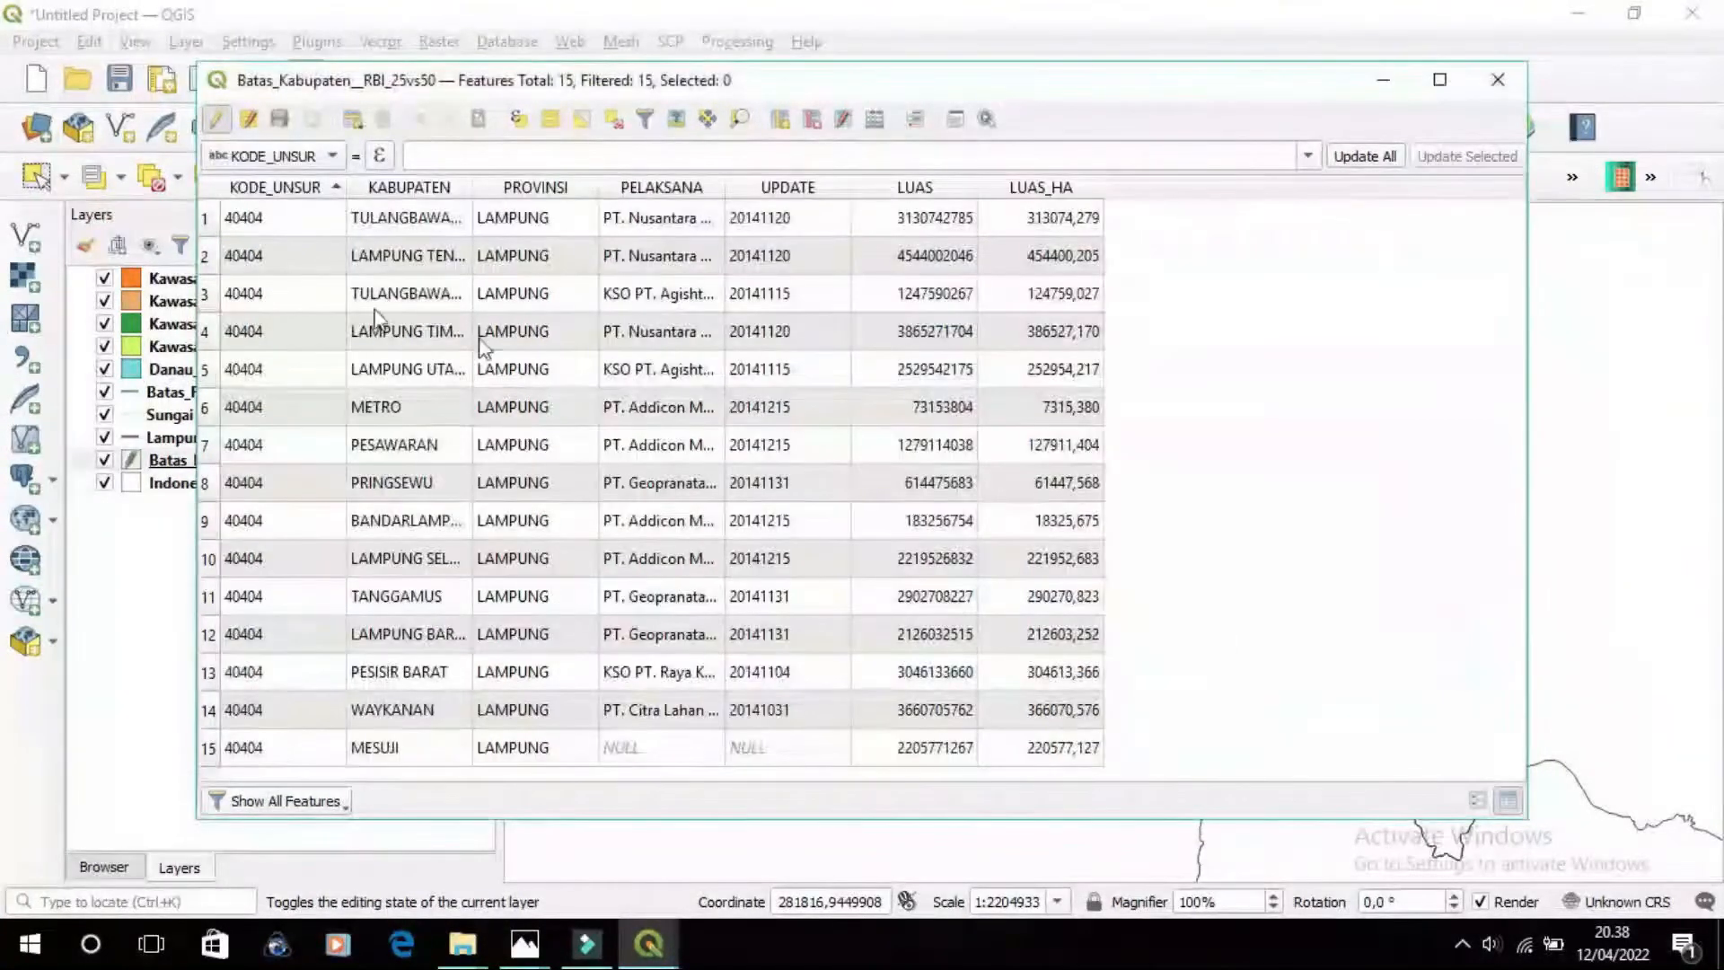
left_click(808, 131)
left_click(1141, 305)
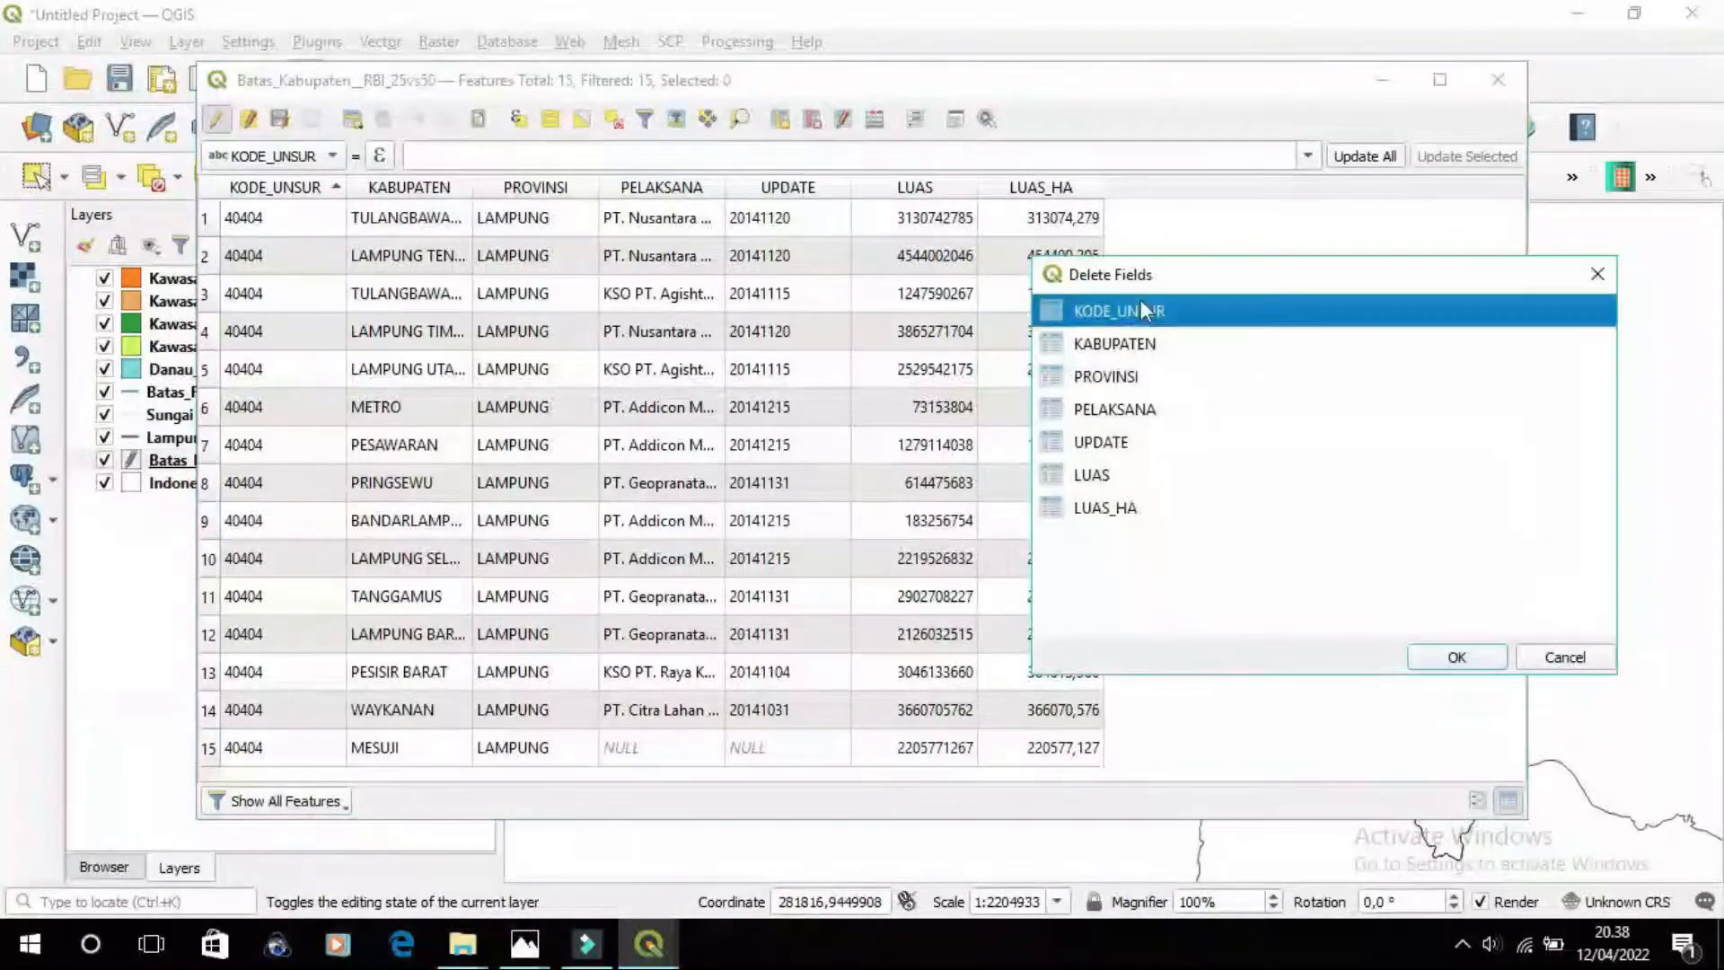
left_click(1462, 662)
Delete the PELAKSANA and UPDATE fields from the Batas_Kabupaten__RBI_25vs50 attribute table
left_click(531, 187)
left_click(812, 119)
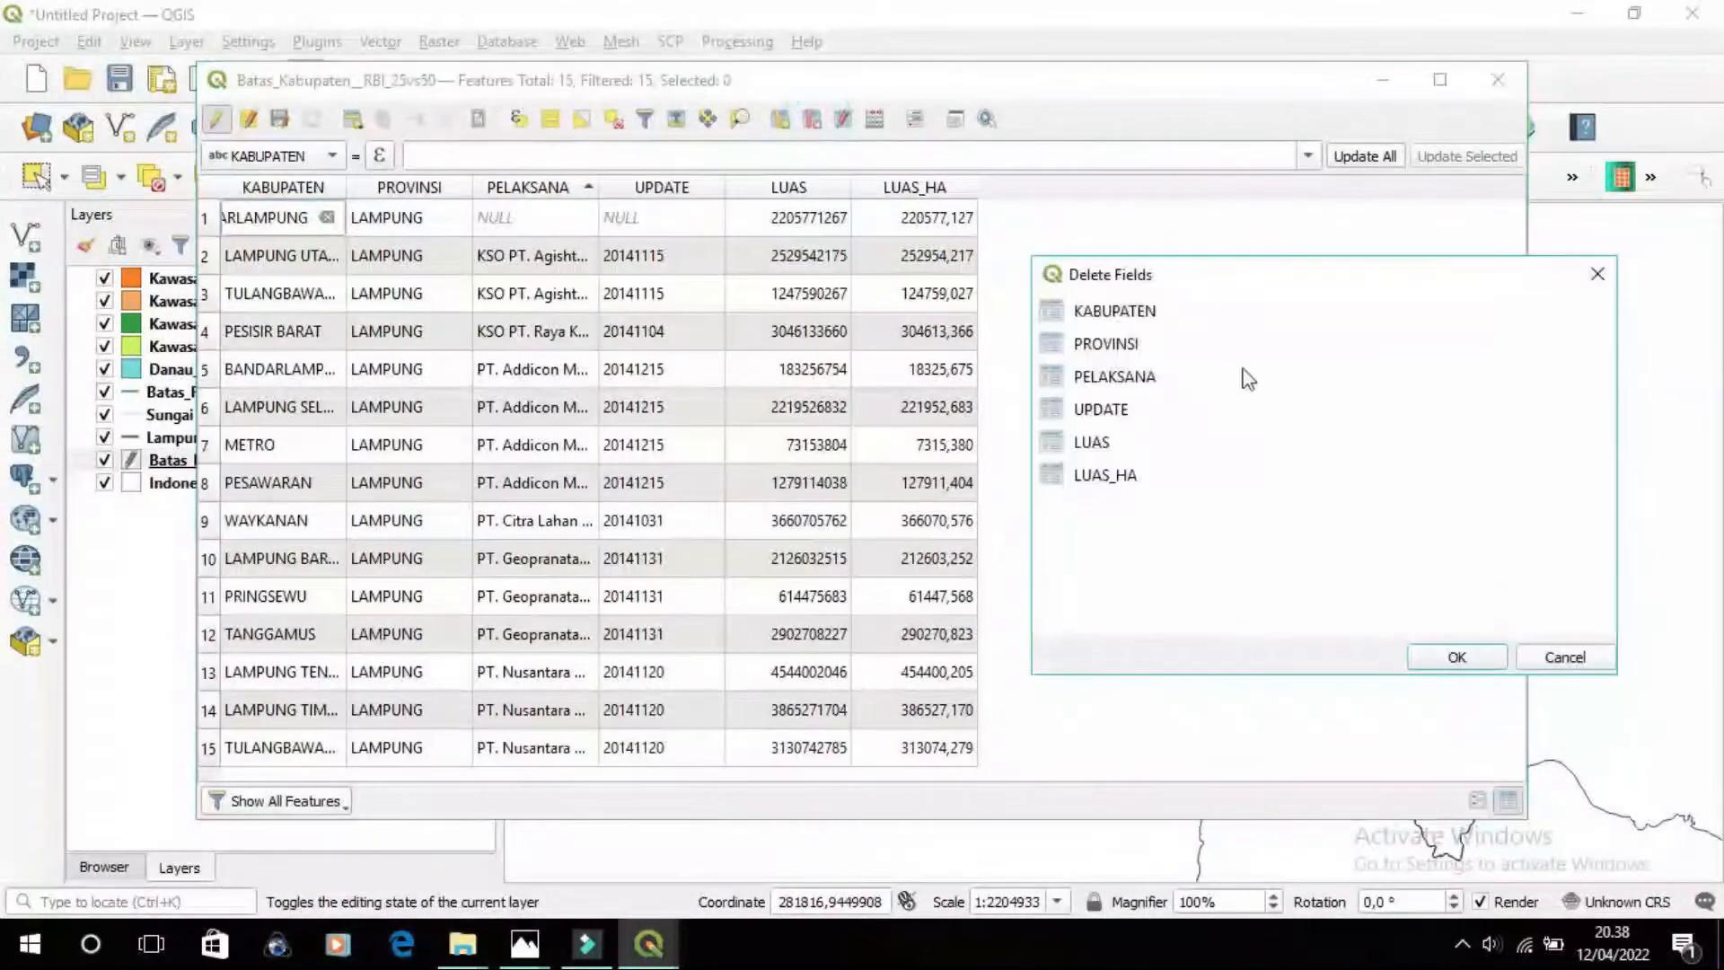
left_click(1165, 377)
left_click(1457, 657)
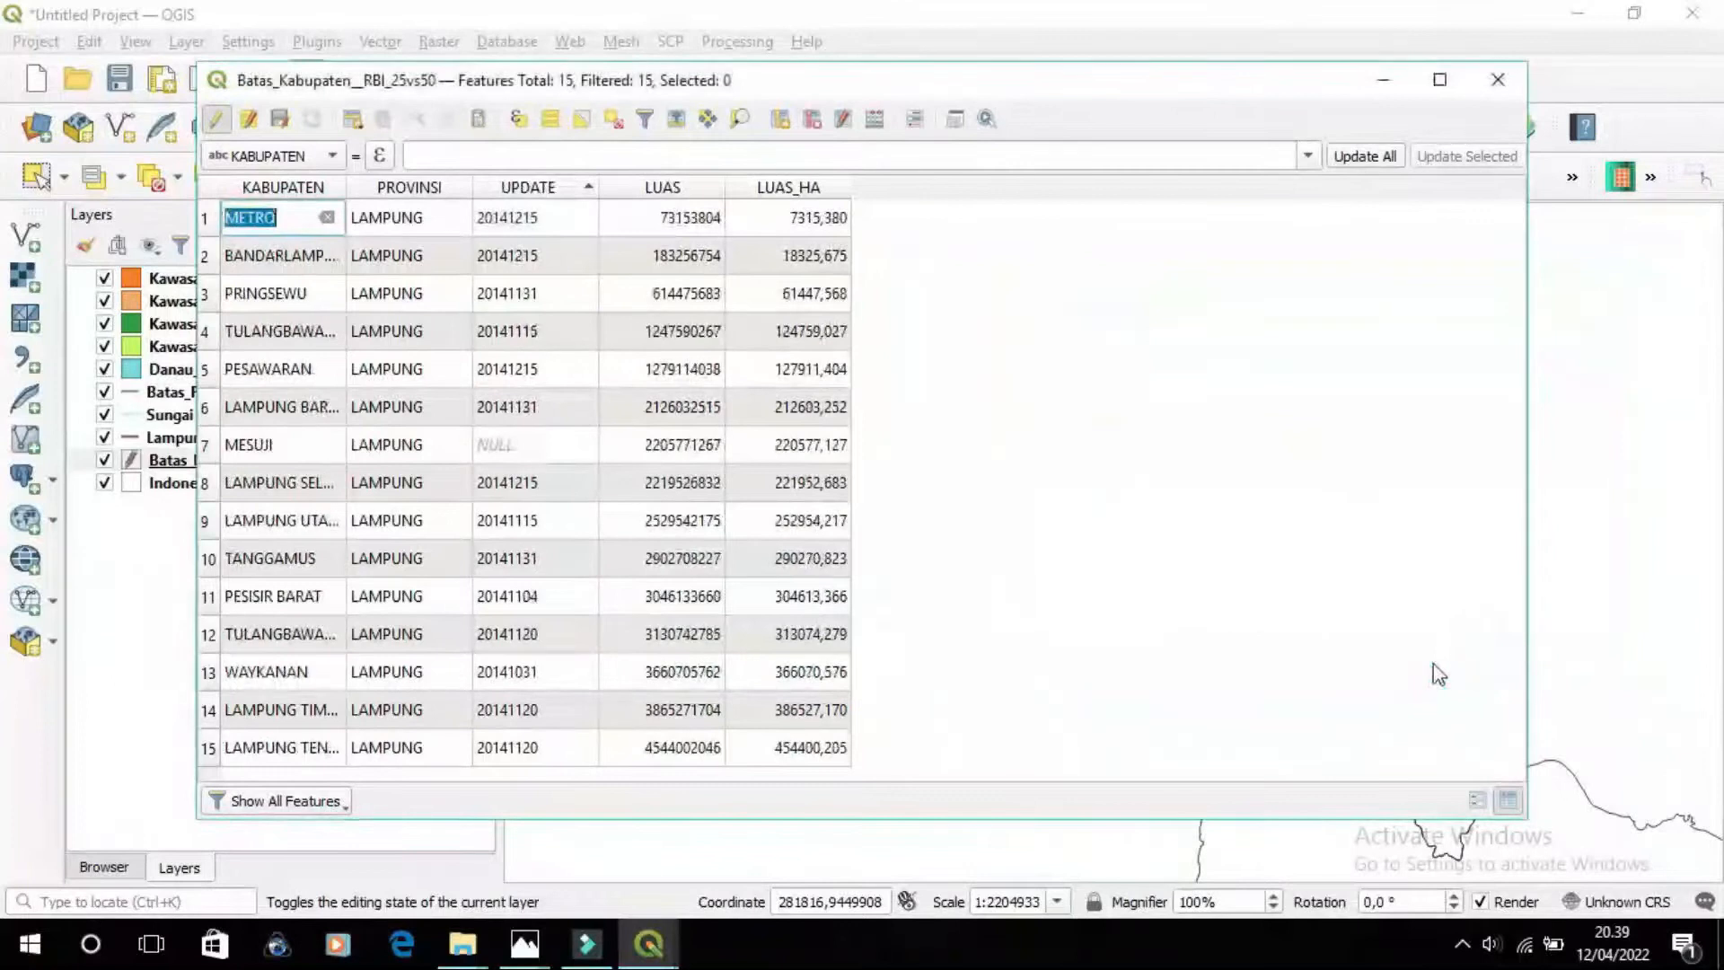
left_click(812, 119)
left_click(1117, 377)
left_click(1457, 657)
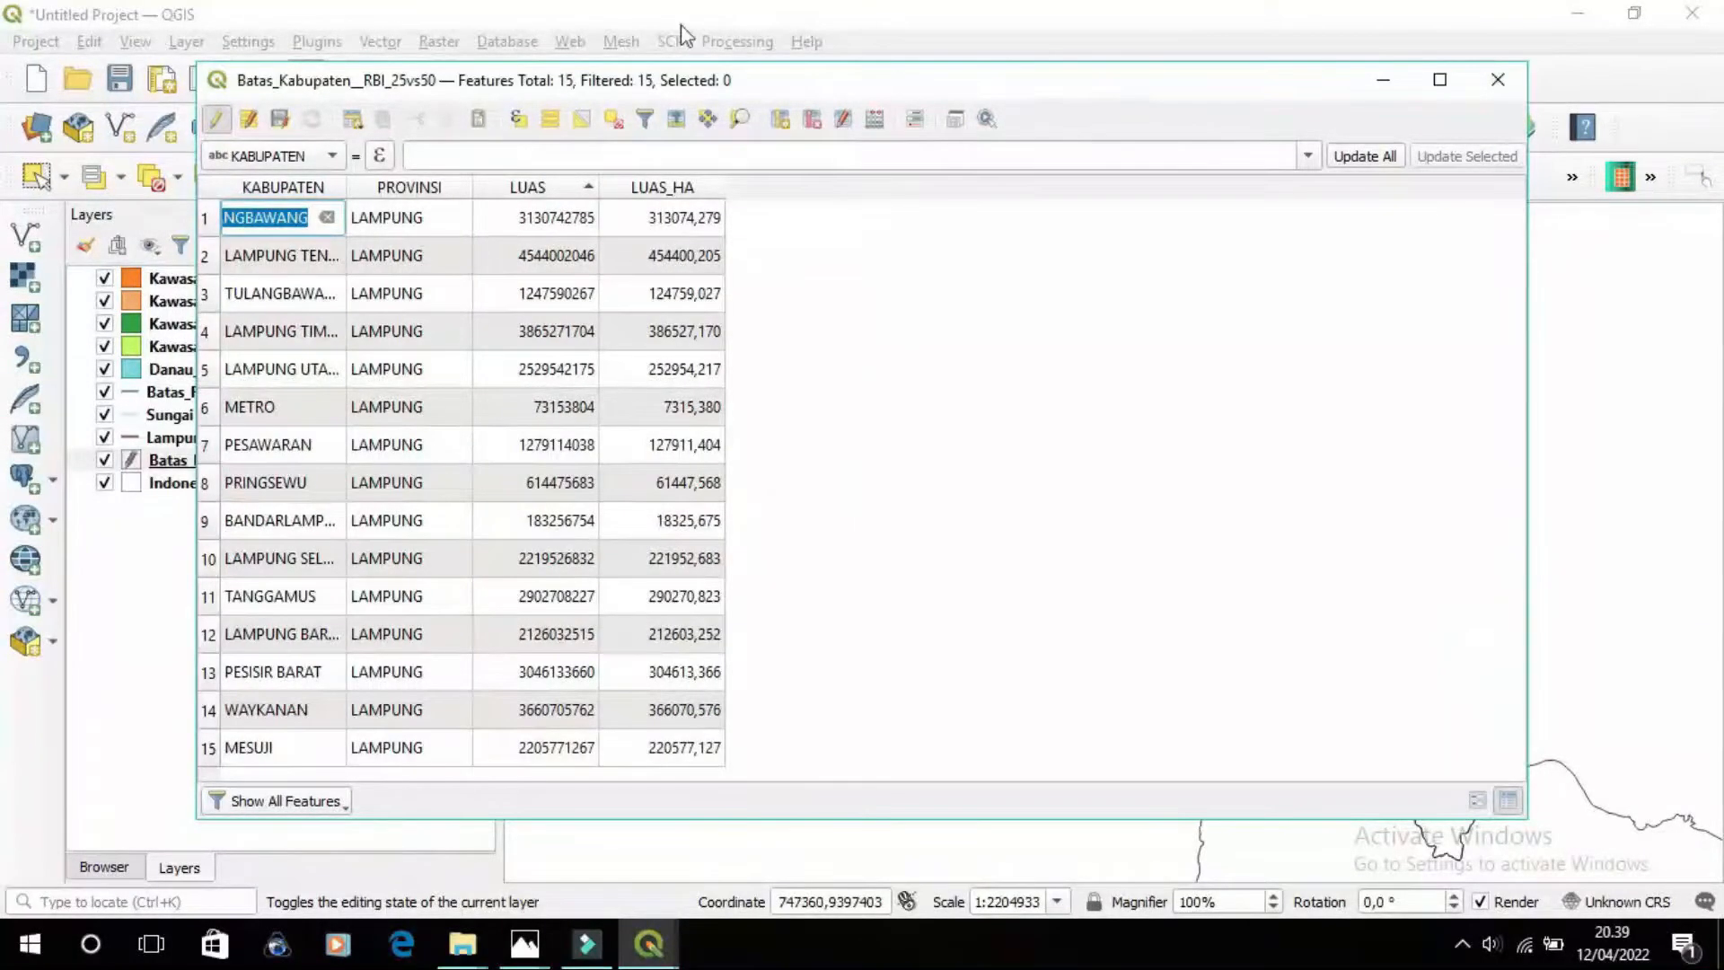
Delete the LUAS field from Batas_Kabupaten__RBI_25vs50, save the layer edits and close its attribute table
left_click(812, 119)
left_click(1124, 377)
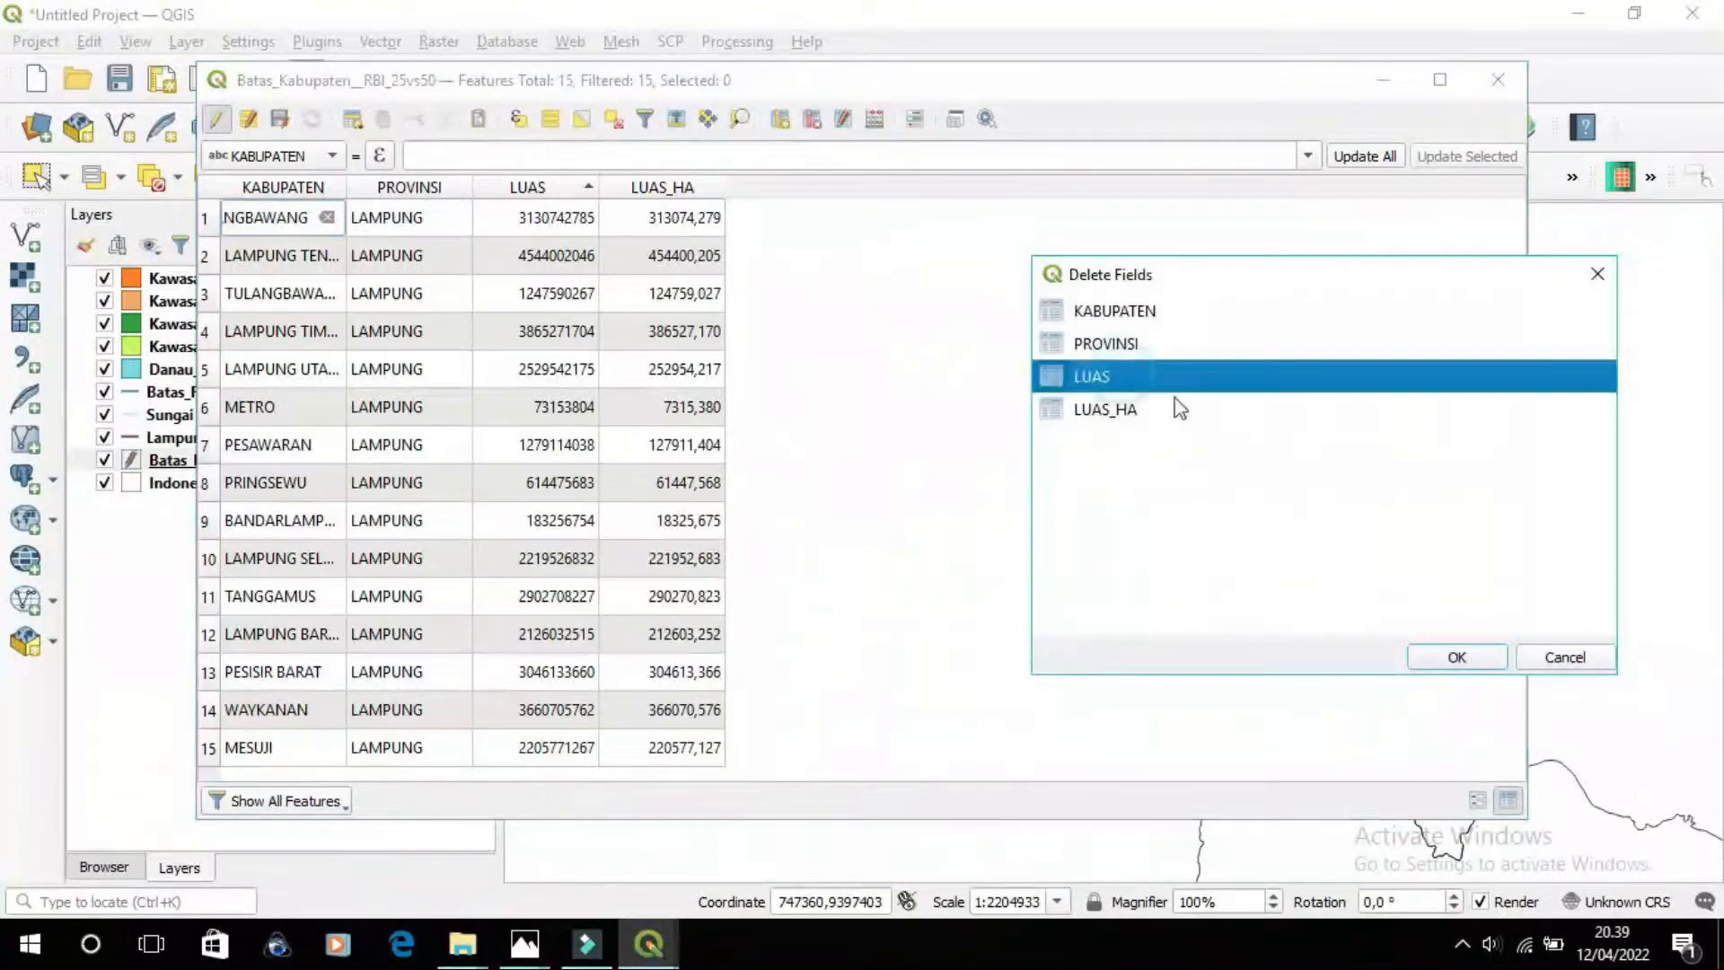
left_click(1482, 656)
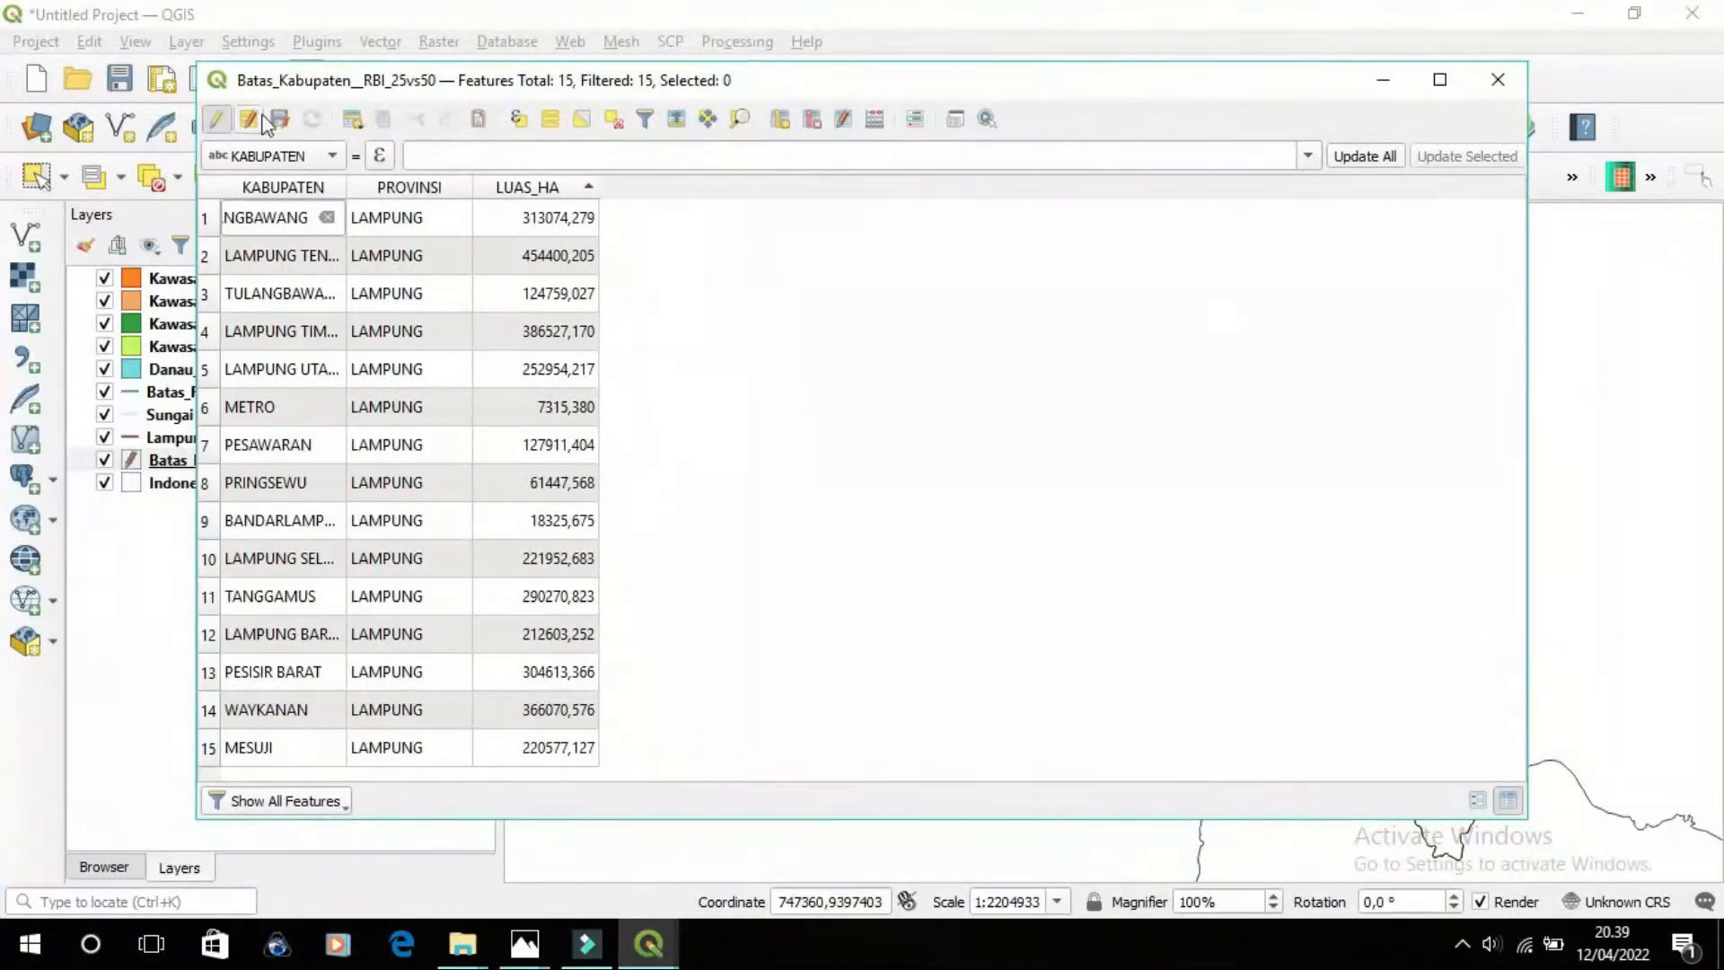
left_click(217, 119)
left_click(870, 480)
left_click(1498, 79)
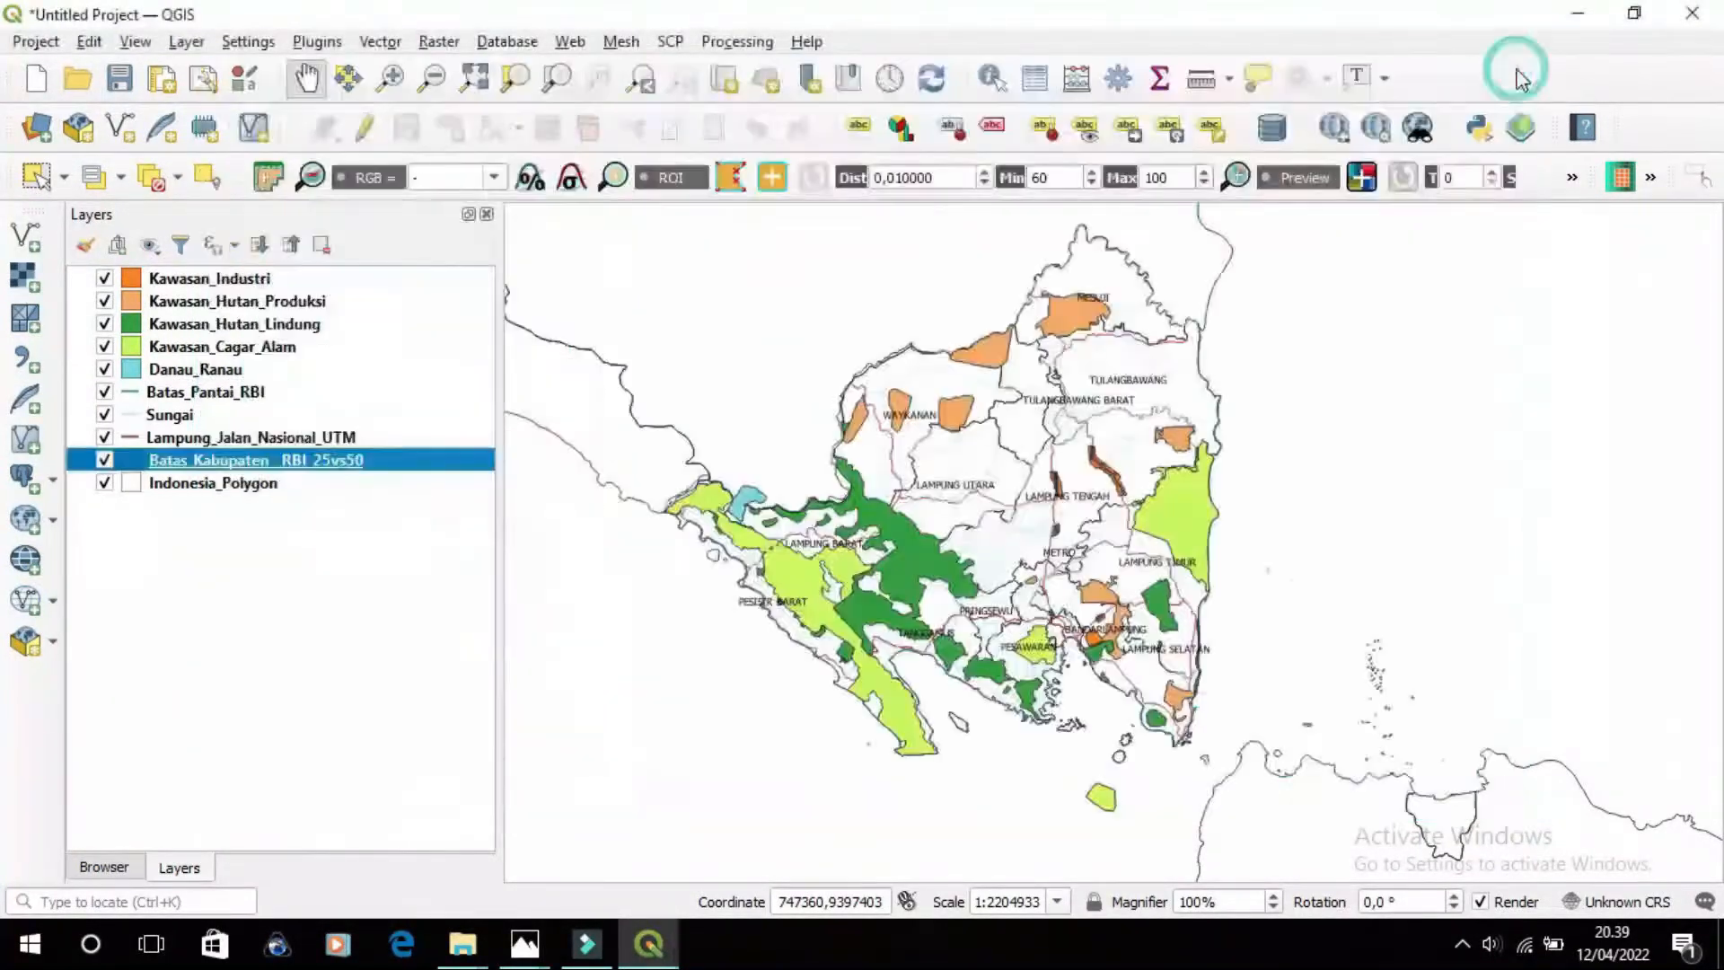
Open the Kawasan_Cagar_Alam attribute table for editing and delete its LAYER, ID_ and ID fields
right_click(163, 347)
left_click(266, 656)
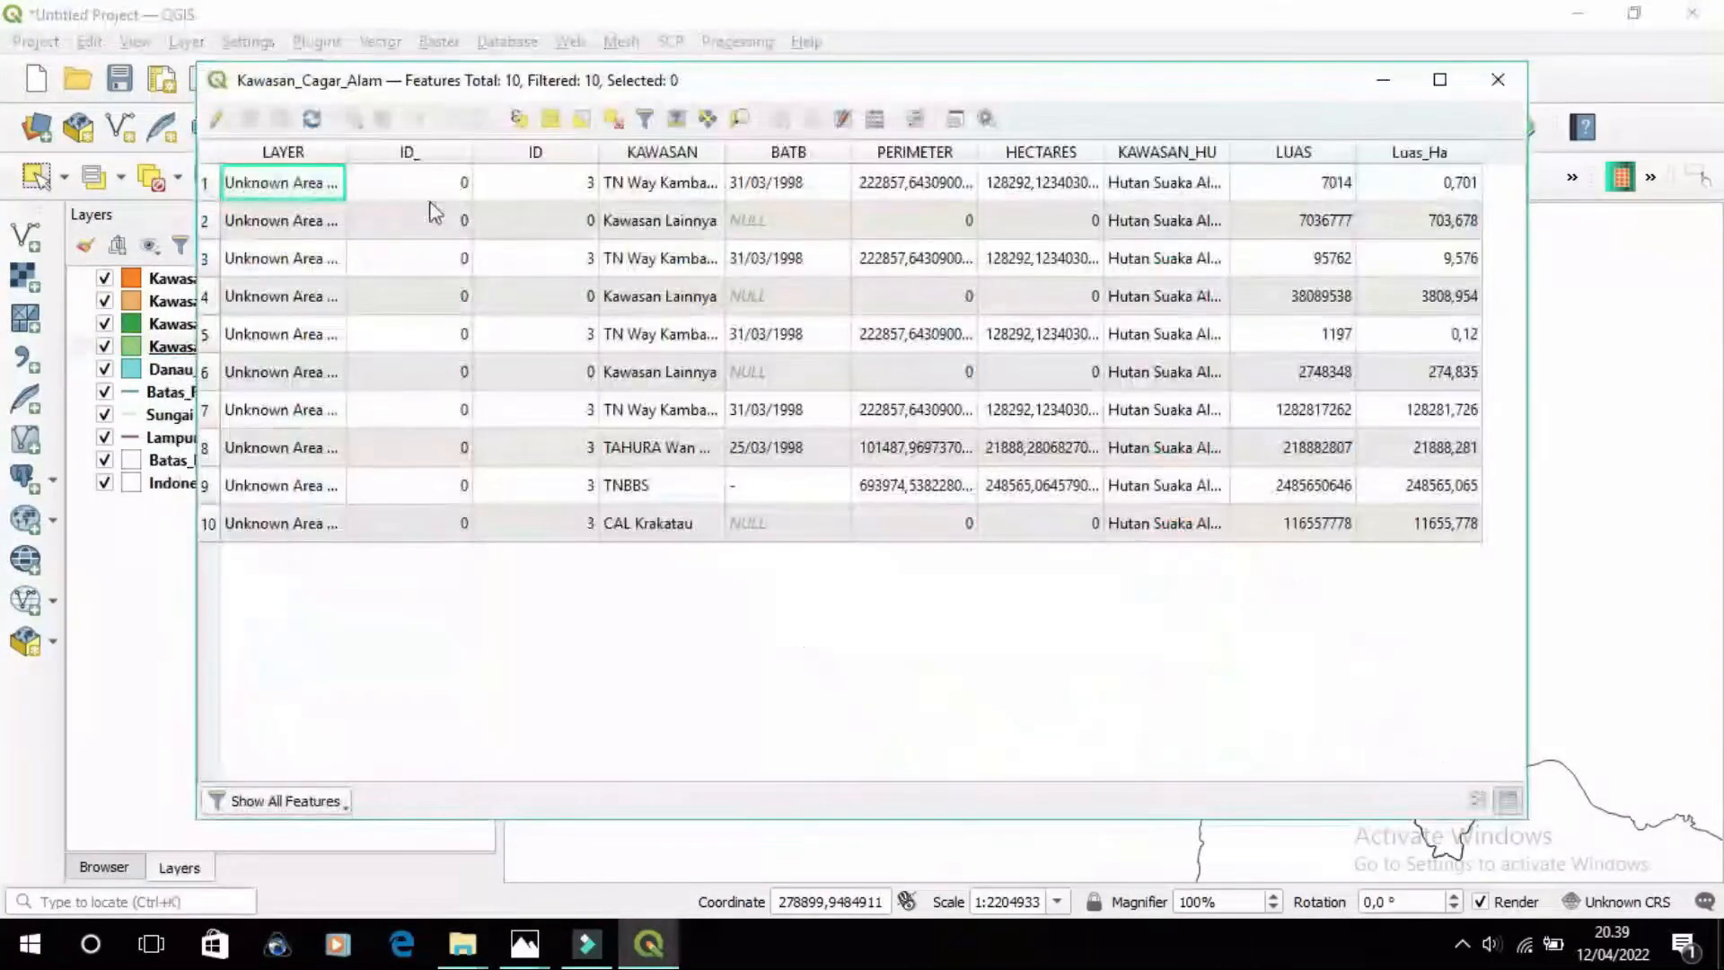
left_click(216, 119)
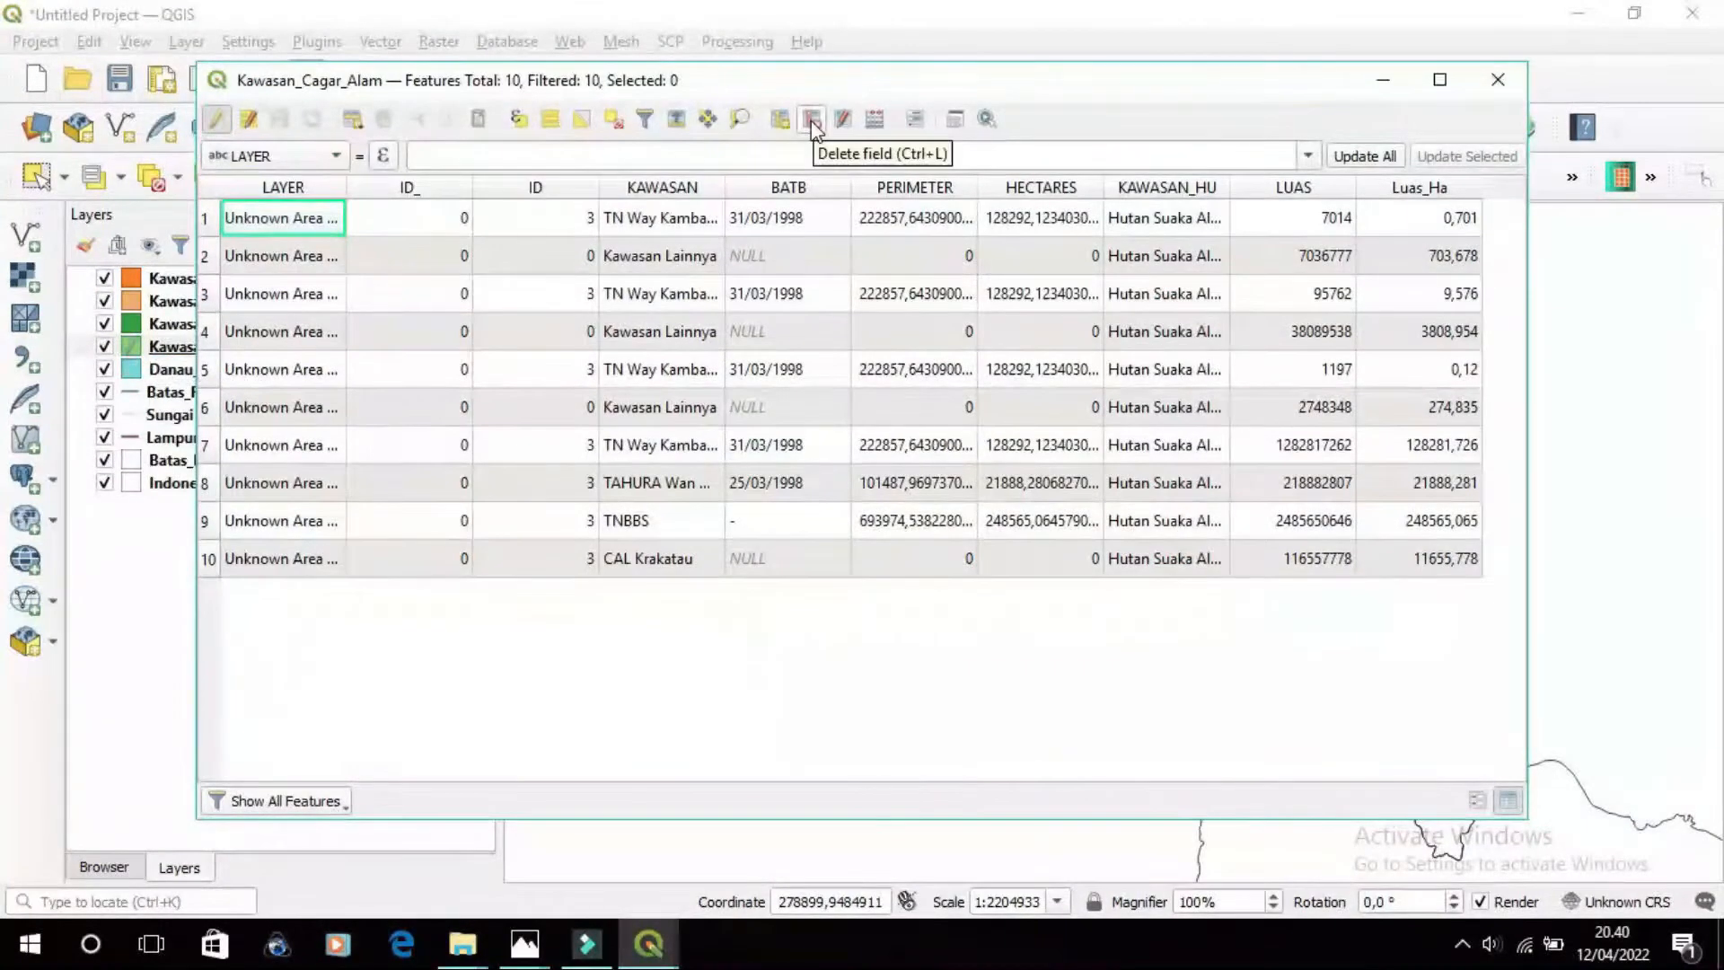
left_click(812, 121)
left_click(1127, 312)
left_click(1457, 656)
left_click(812, 121)
left_click(1129, 321)
left_click(1457, 656)
left_click(812, 118)
left_click(1087, 311)
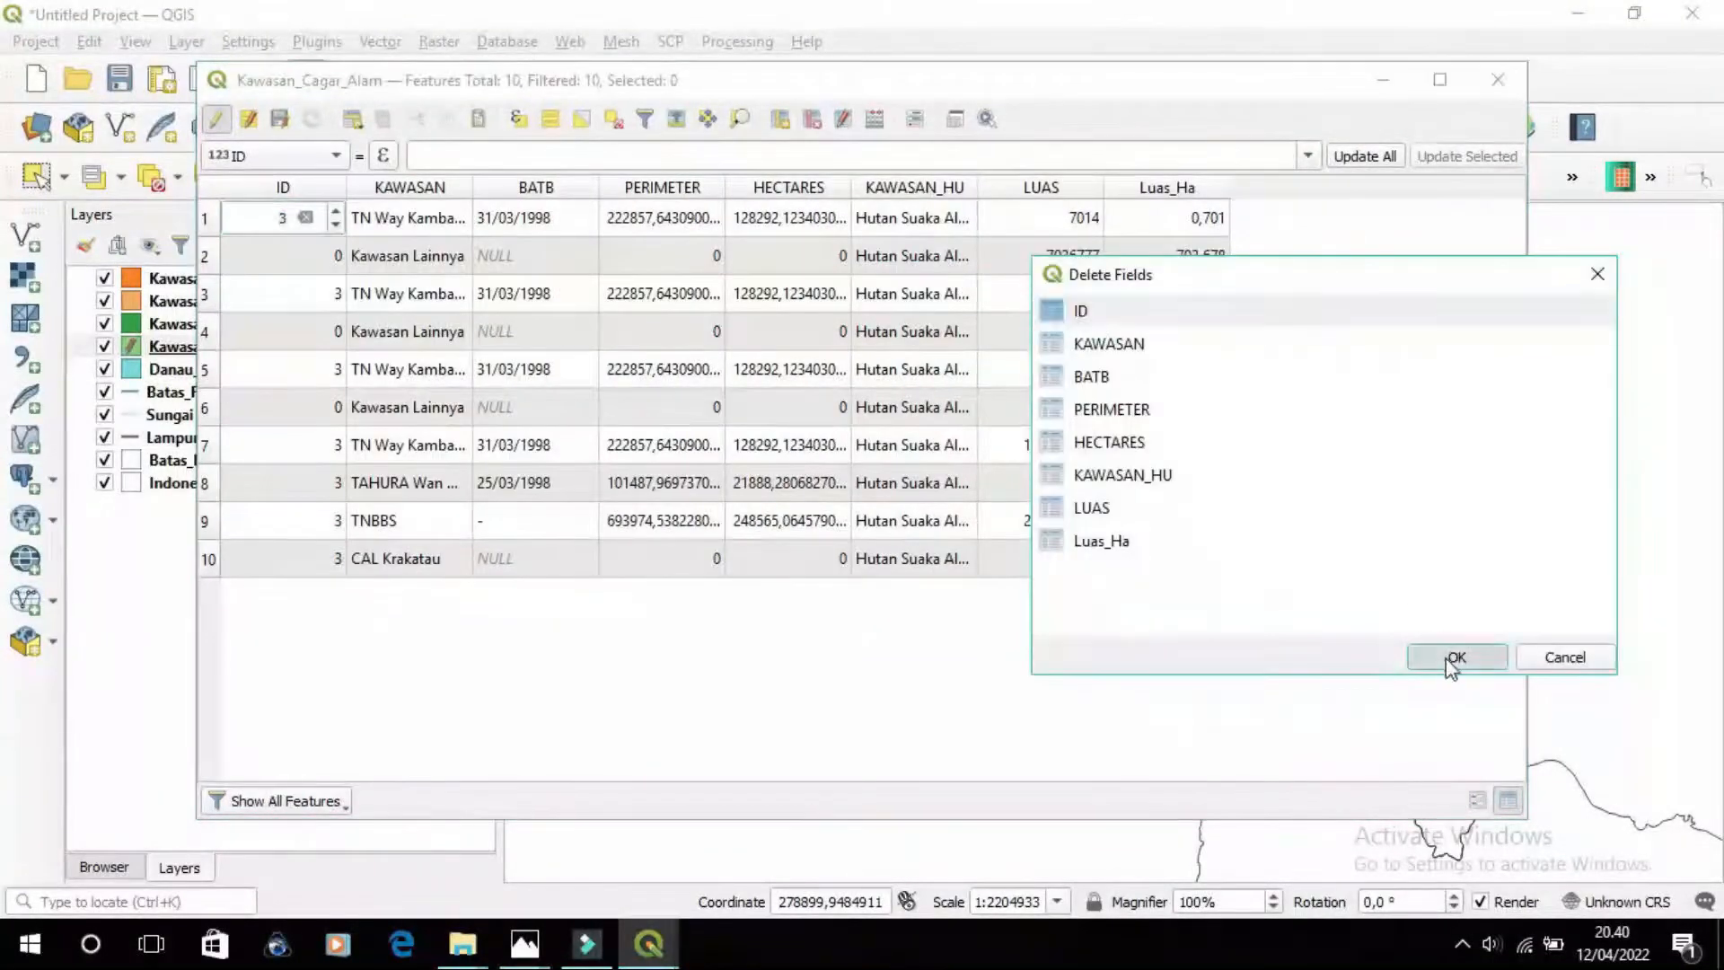
left_click(1453, 657)
Delete the BATB, PERIMETER and HECTARES fields from the Kawasan_Cagar_Alam attribute table
left_click(812, 119)
left_click(1126, 342)
left_click(1457, 657)
left_click(812, 118)
left_click(1131, 343)
left_click(1457, 657)
left_click(812, 118)
left_click(1123, 343)
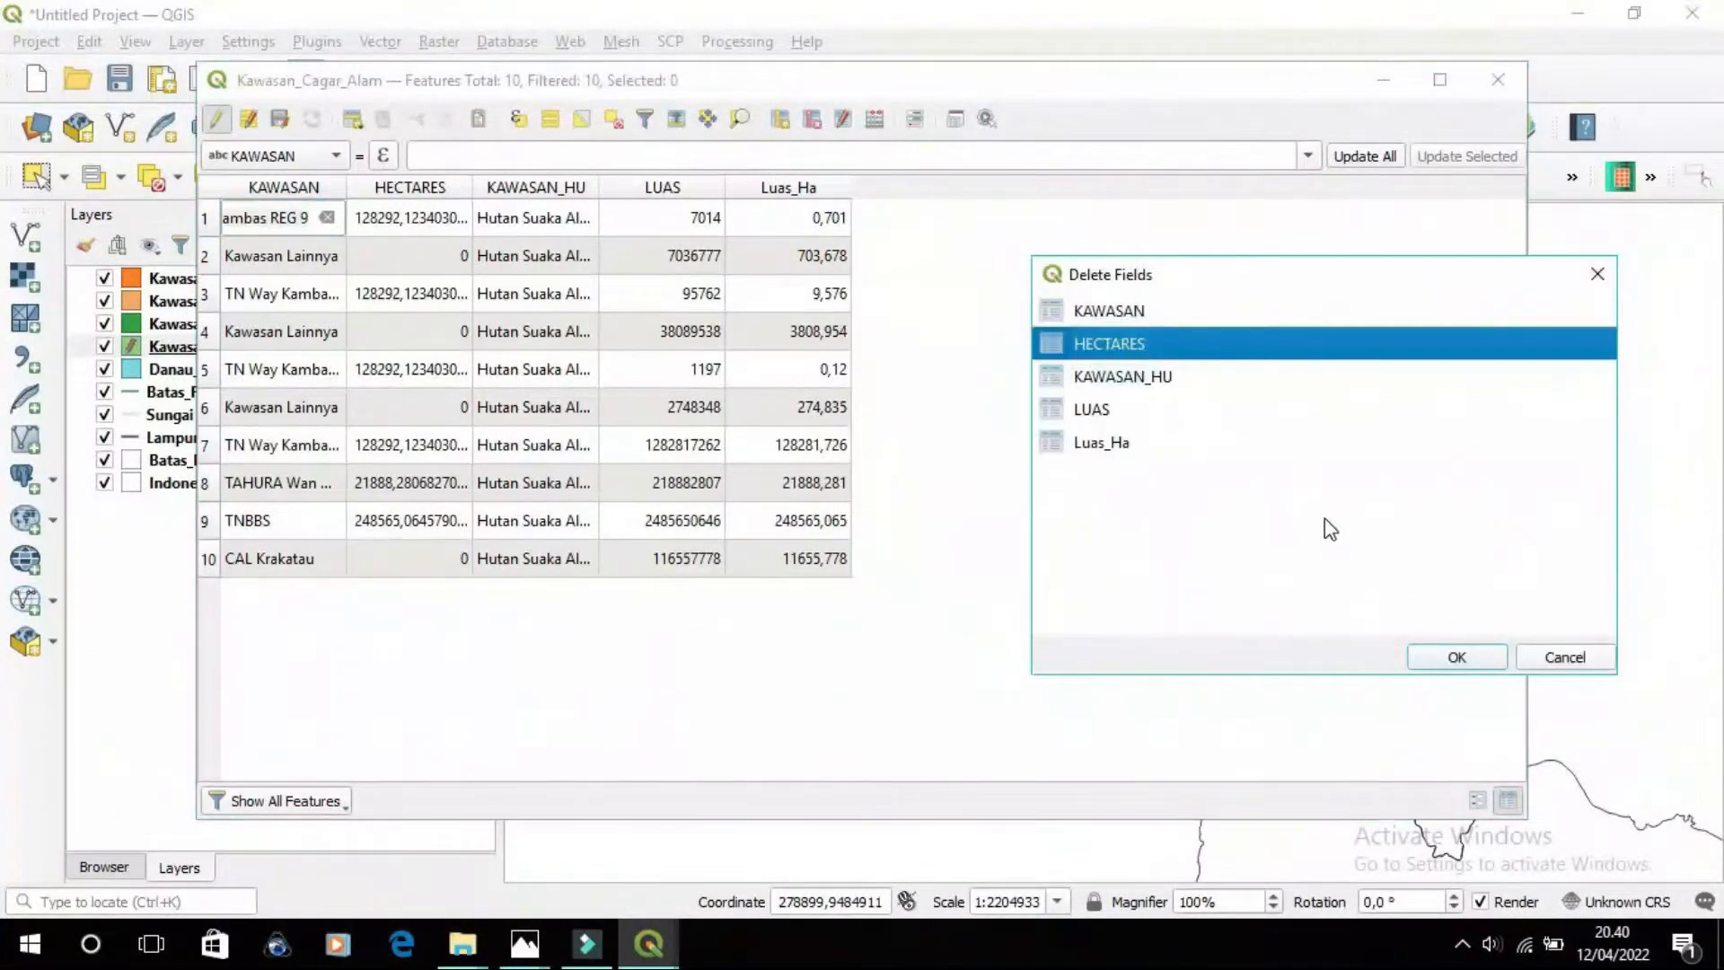
left_click(1437, 656)
Delete the LUAS field from Kawasan_Cagar_Alam, save the layer edits and close its attribute table
left_click(269, 562)
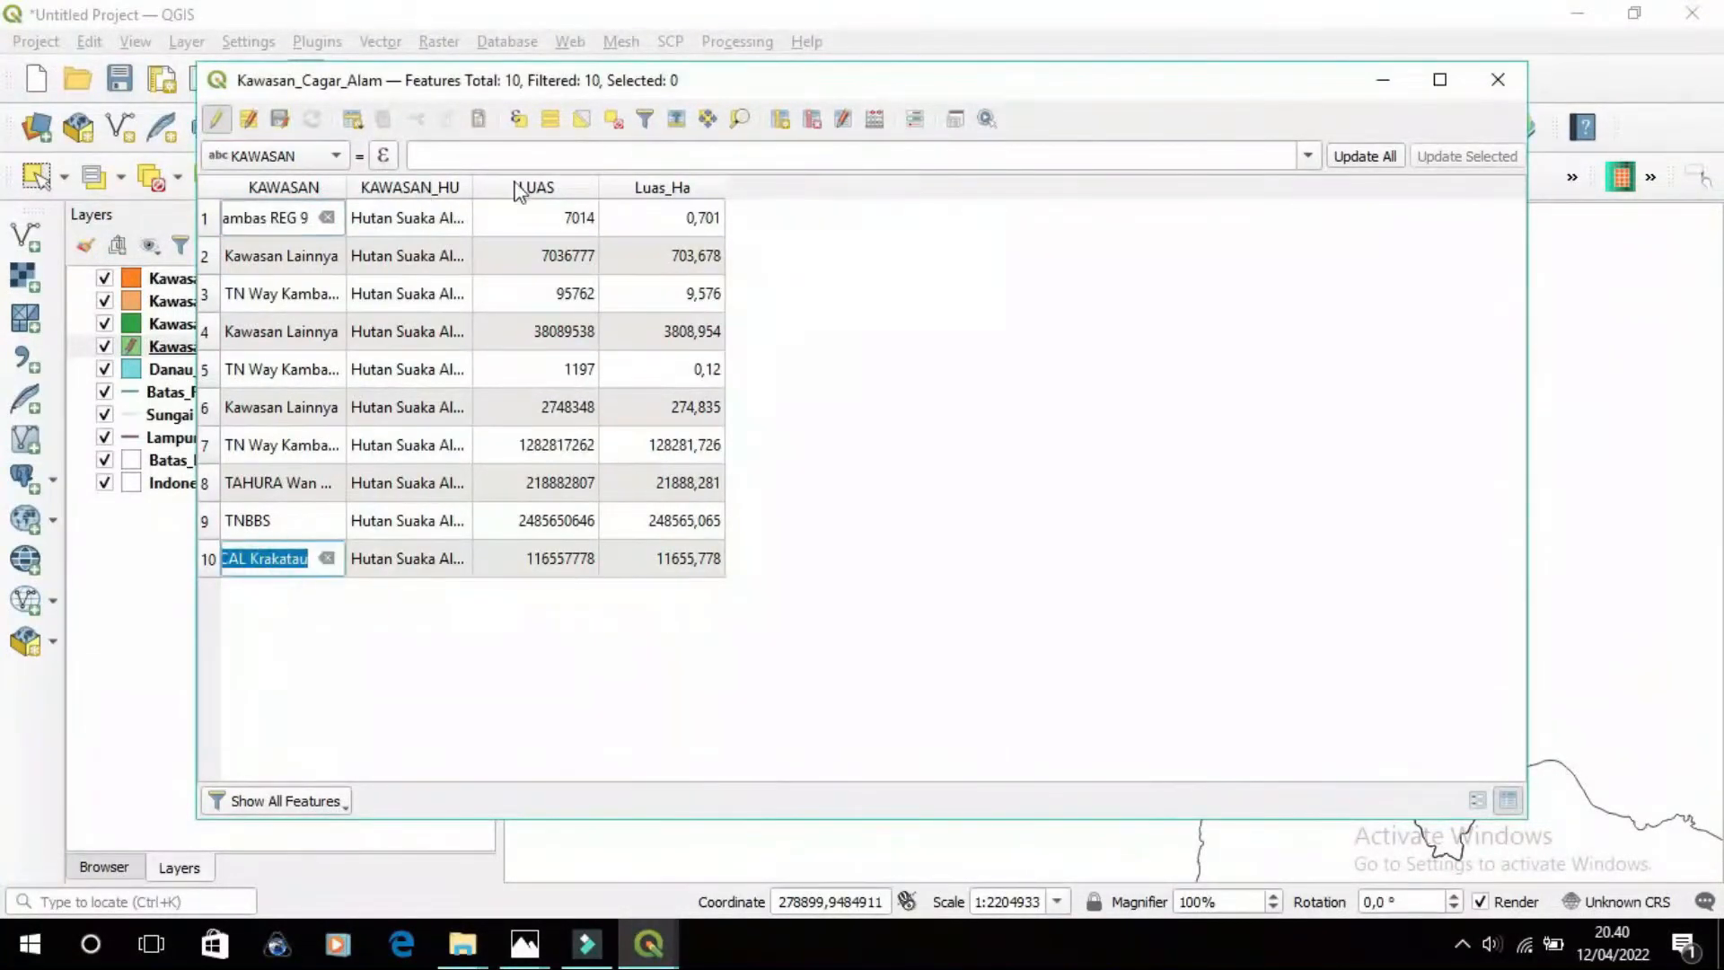
left_click(812, 118)
left_click(1129, 376)
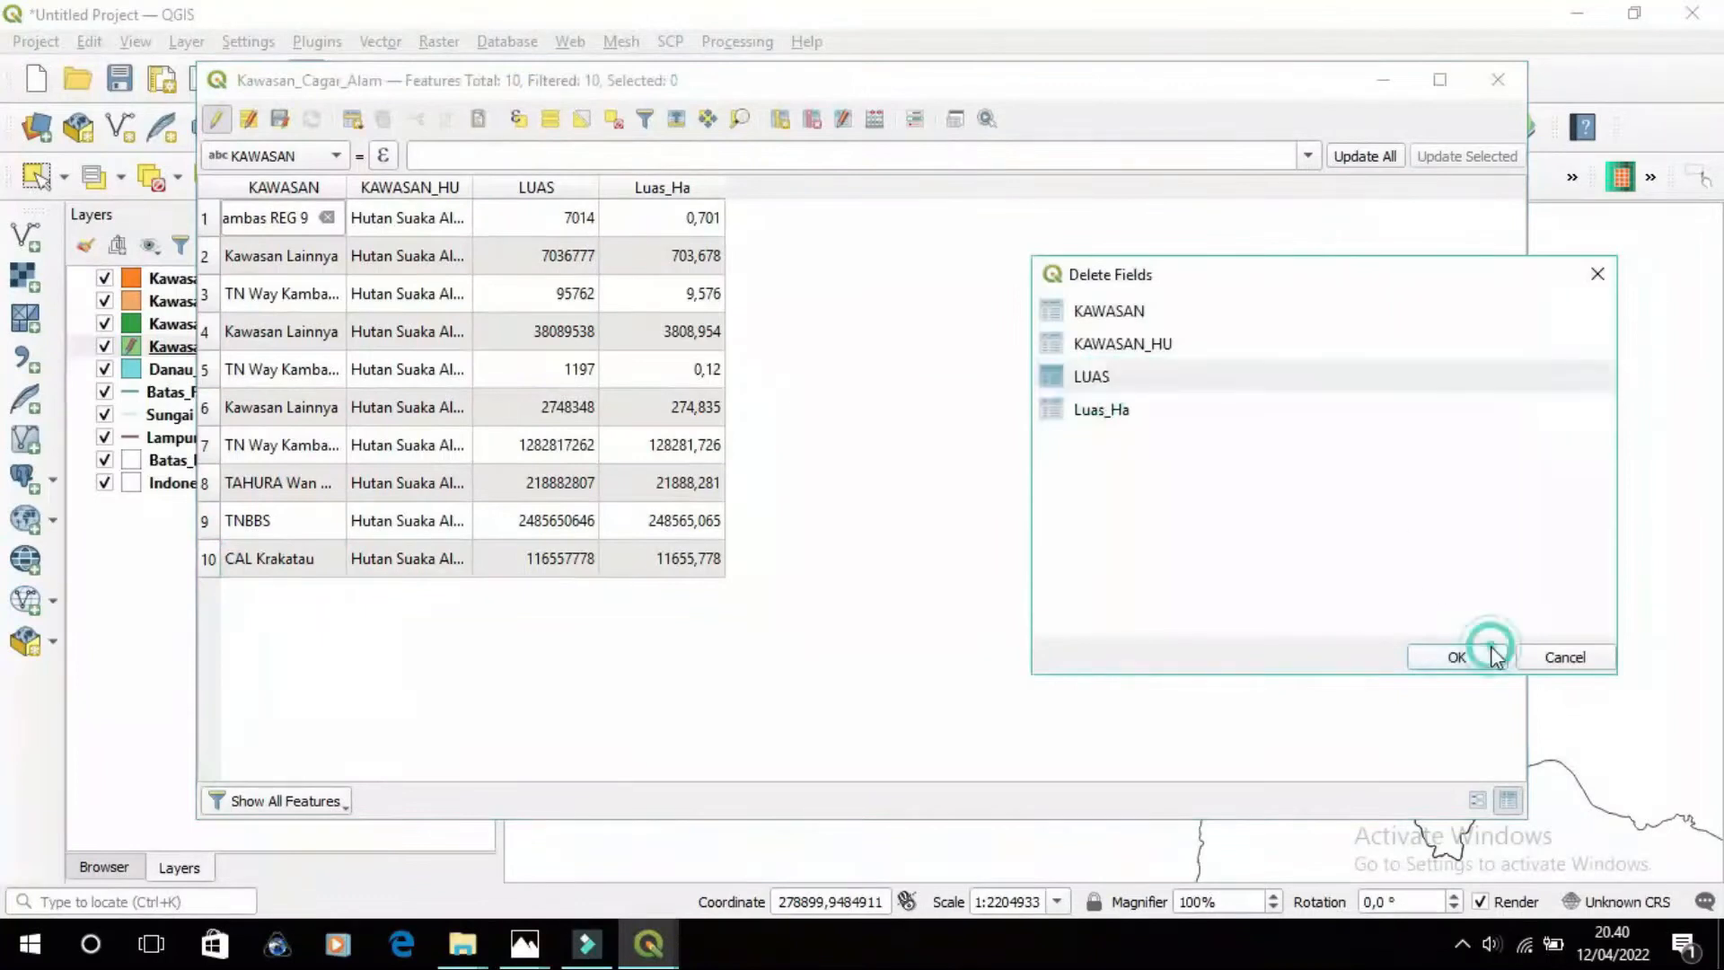
left_click(1457, 656)
left_click(216, 118)
left_click(838, 482)
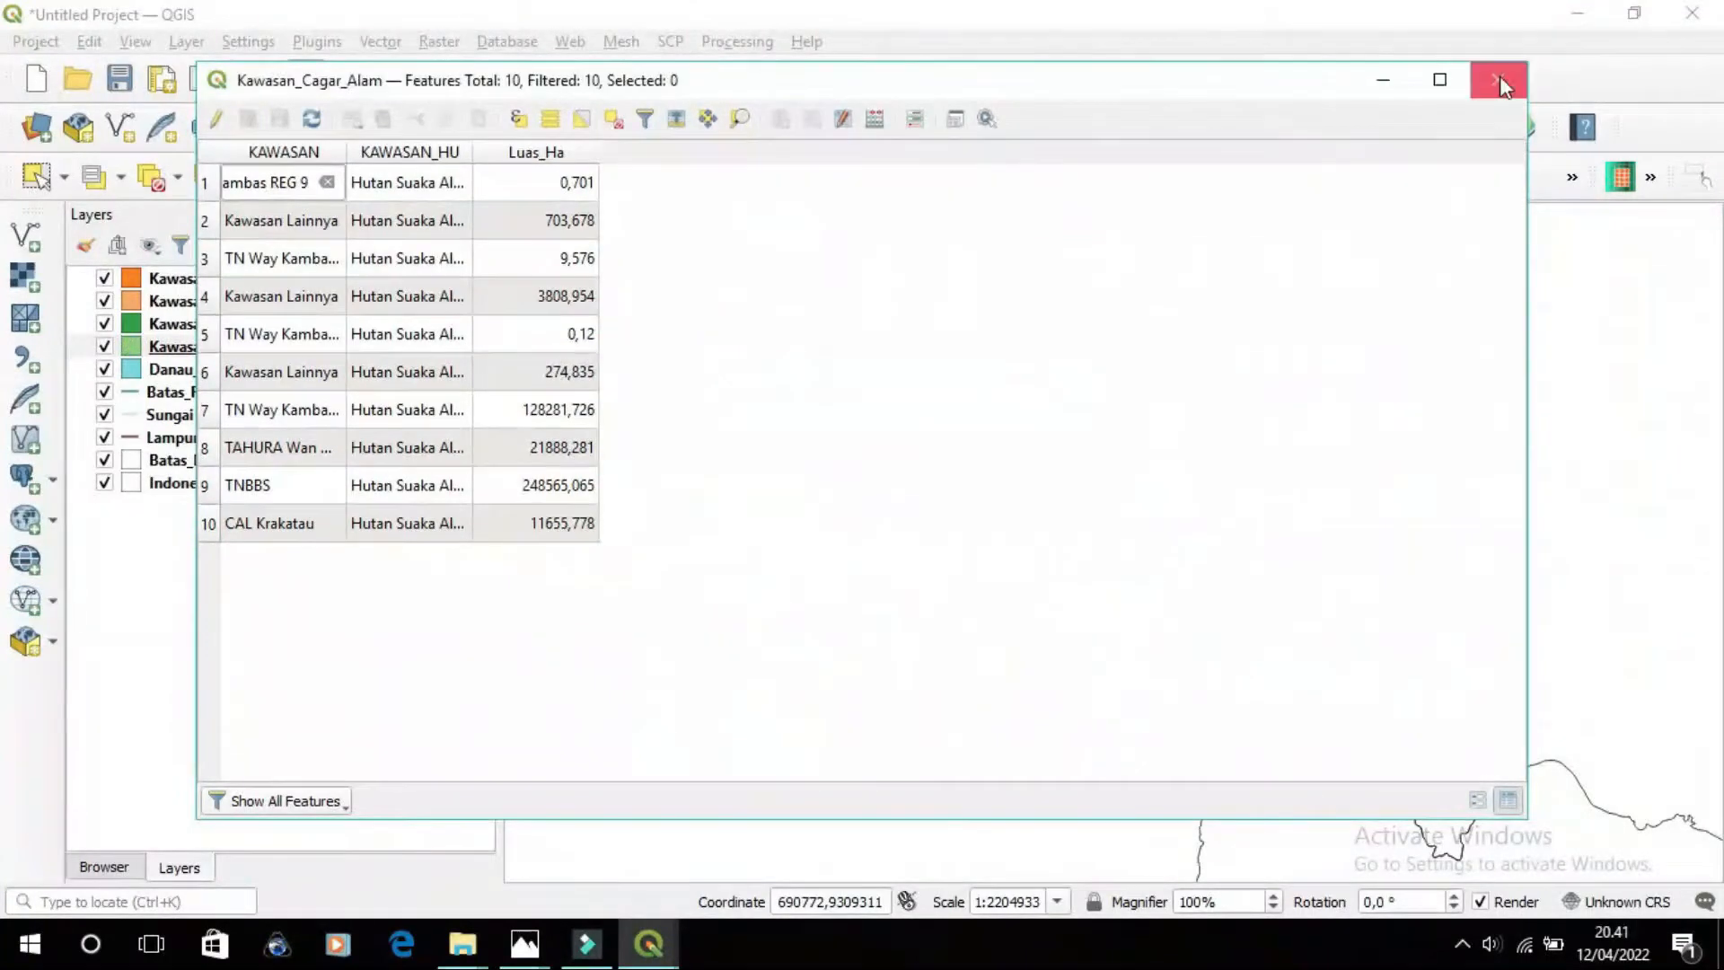
left_click(1498, 79)
Open the Kawasan_Hutan_Lindung attribute table for editing and delete its LAYER, ID_ and ID fields
right_click(171, 323)
left_click(242, 632)
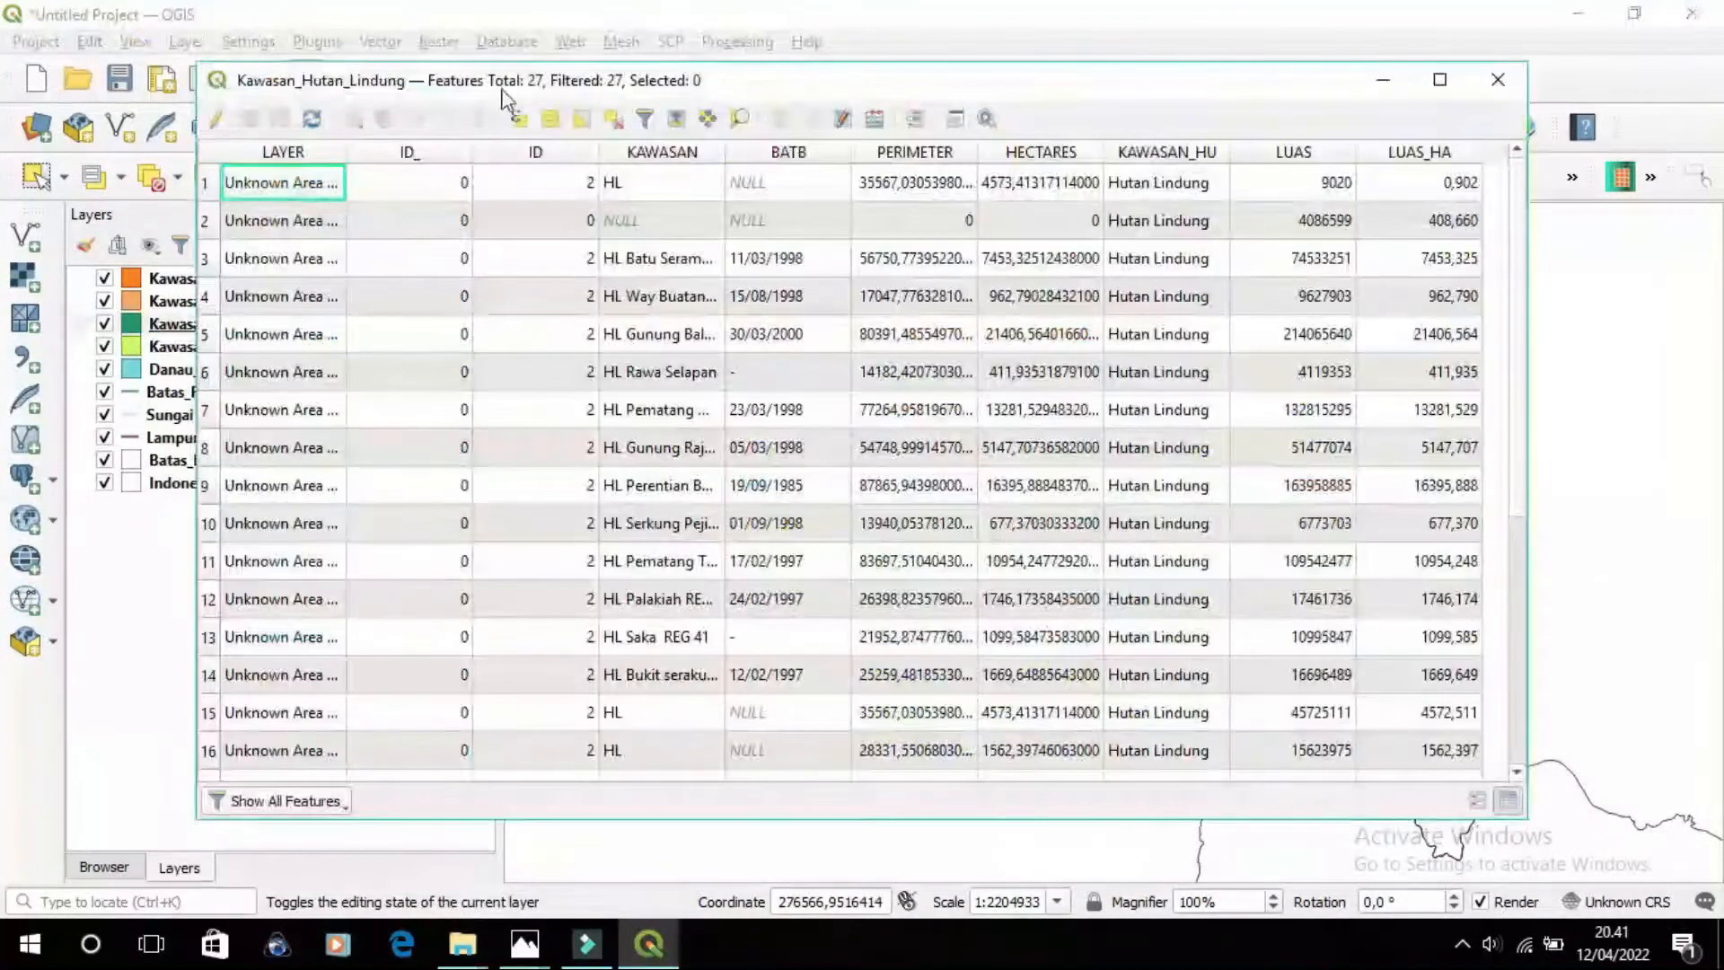
left_click(812, 118)
left_click(1158, 311)
left_click(1457, 656)
left_click(812, 118)
left_click(1113, 311)
left_click(1457, 665)
left_click(812, 119)
left_click(1090, 307)
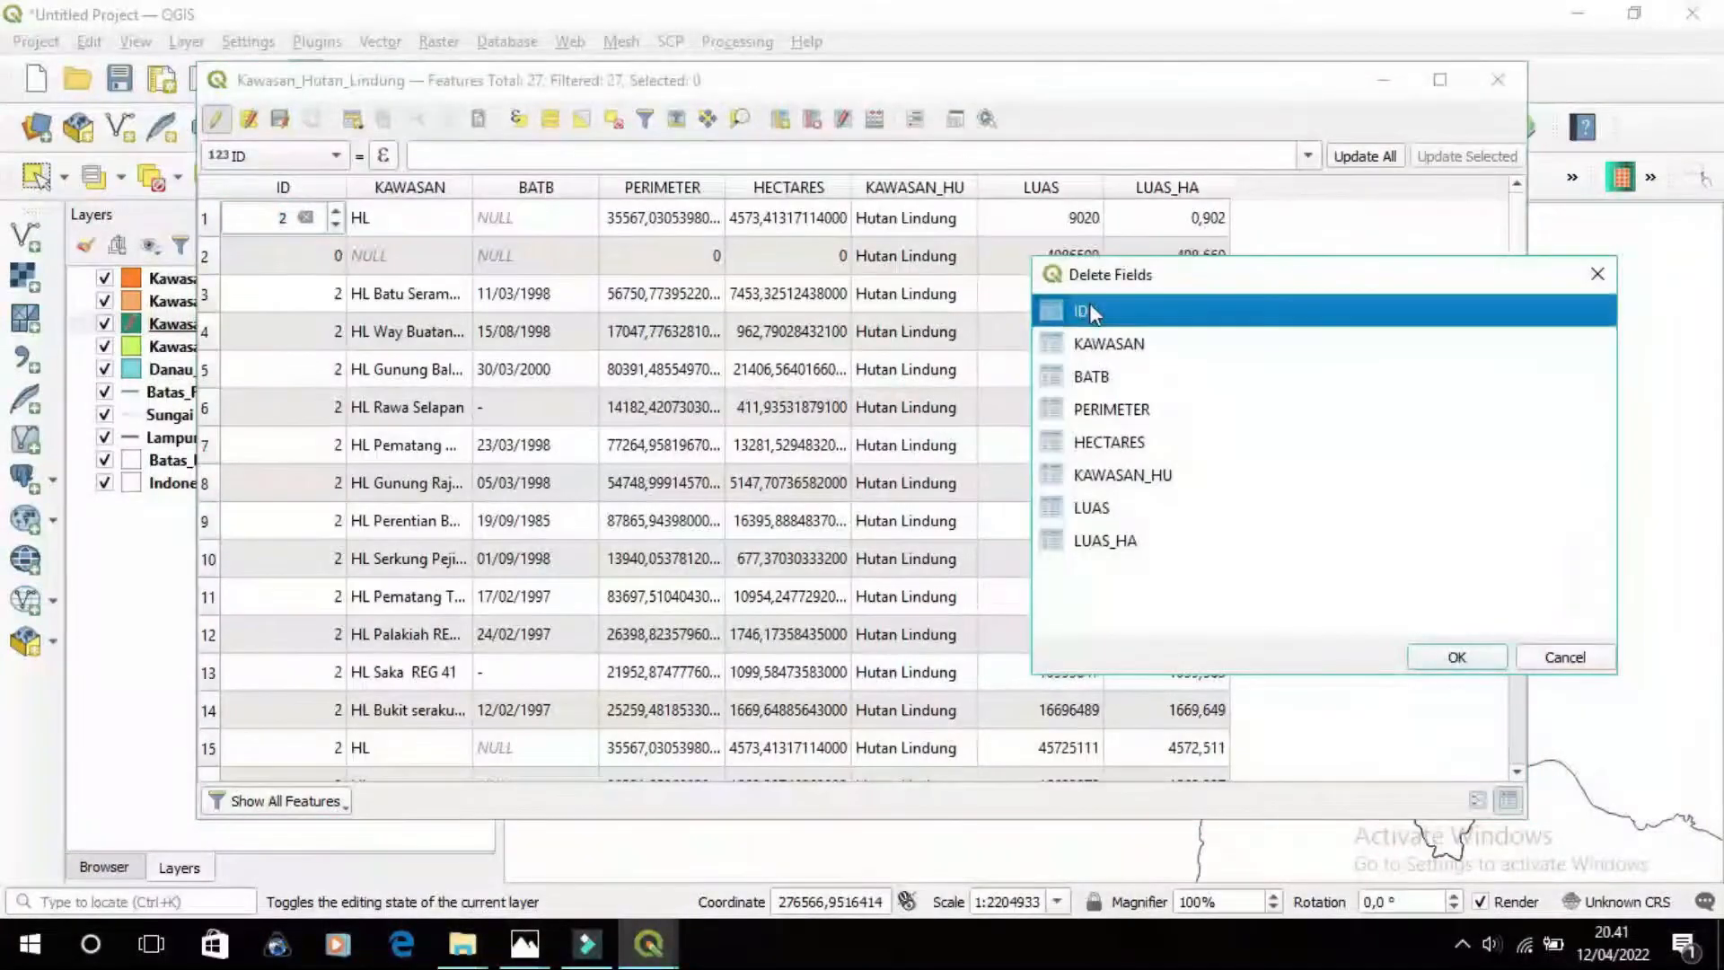
left_click(1480, 663)
Delete the BATB, PERIMETER and HECTARES fields from the Kawasan_Hutan_Lindung attribute table
left_click(812, 119)
left_click(1092, 343)
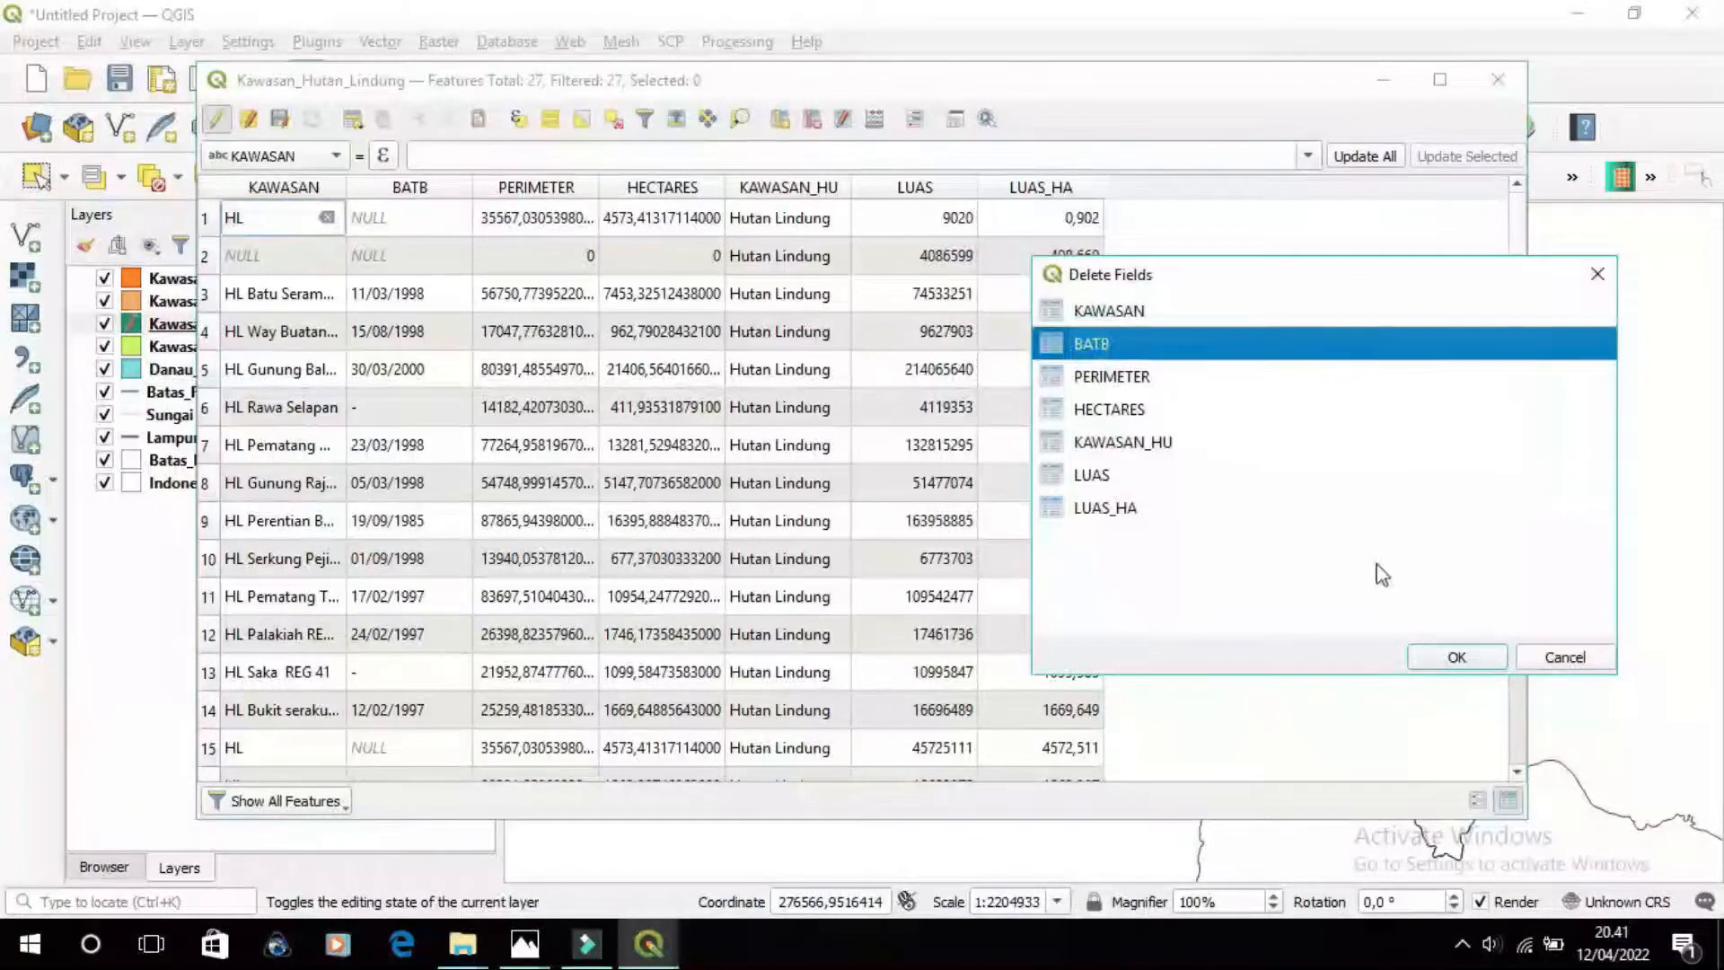
left_click(1456, 660)
left_click(812, 119)
left_click(1141, 343)
left_click(1457, 657)
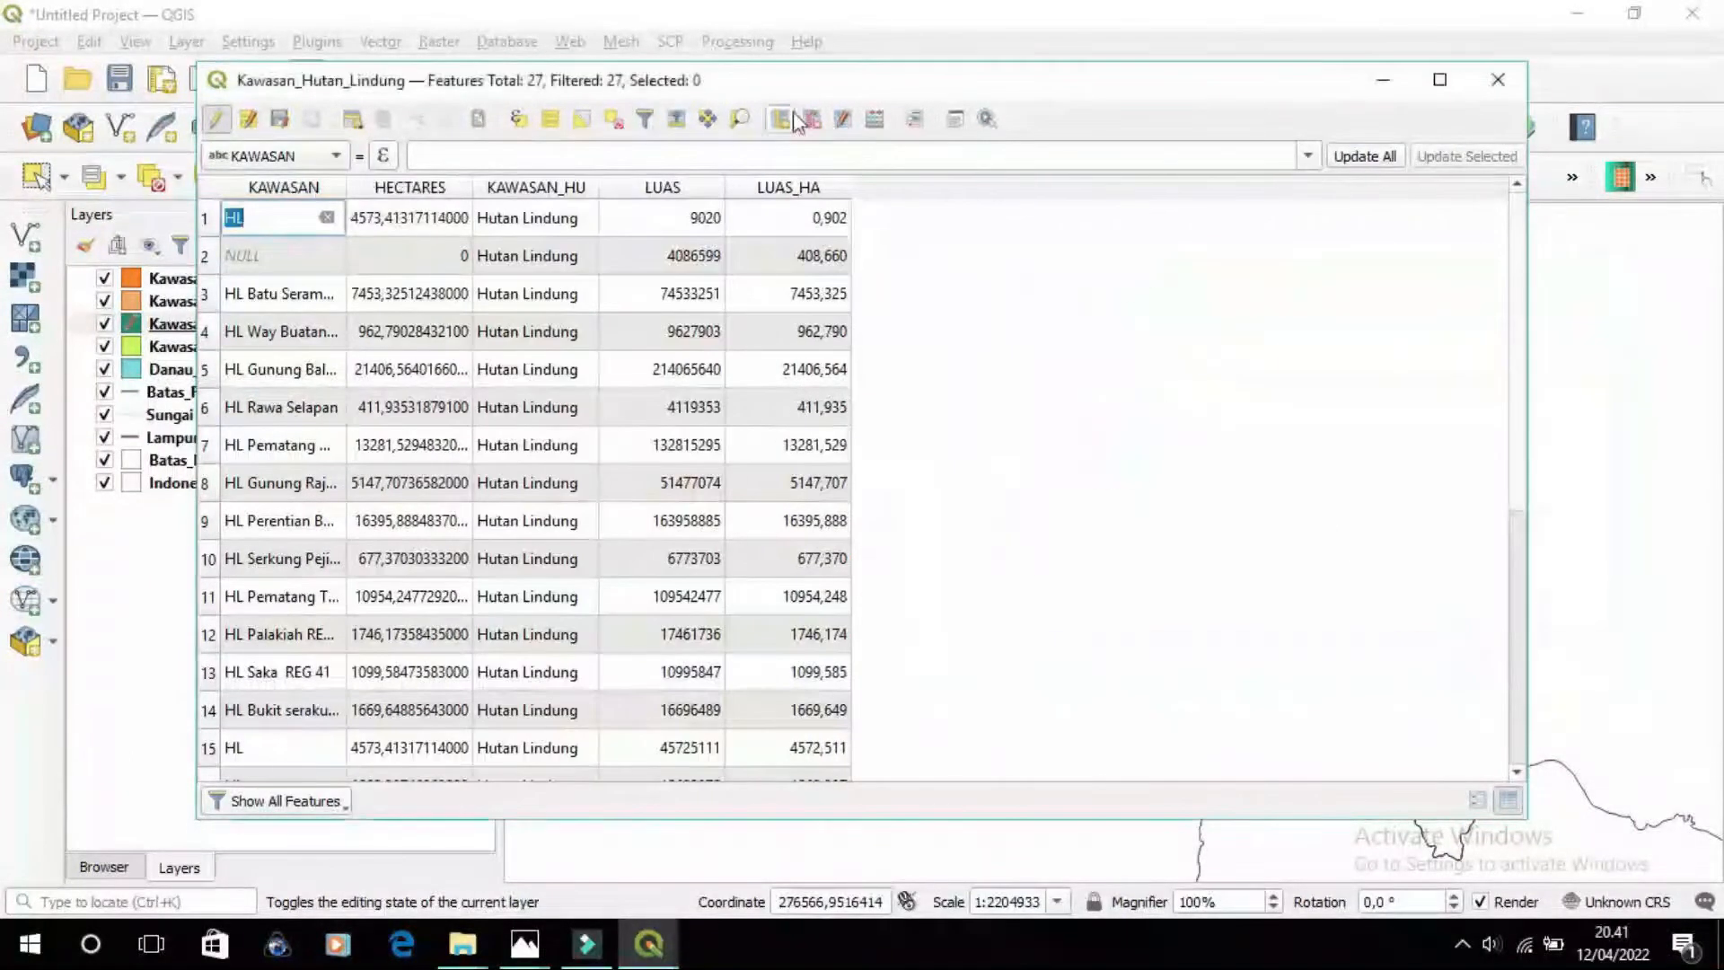
left_click(812, 119)
left_click(1109, 343)
left_click(1457, 656)
Delete the LUAS field from Kawasan_Hutan_Lindung, save the layer edits and close its attribute table
left_click(811, 119)
left_click(1101, 379)
left_click(1456, 656)
left_click(456, 193)
left_click(843, 119)
left_click(1490, 200)
left_click(214, 120)
left_click(856, 474)
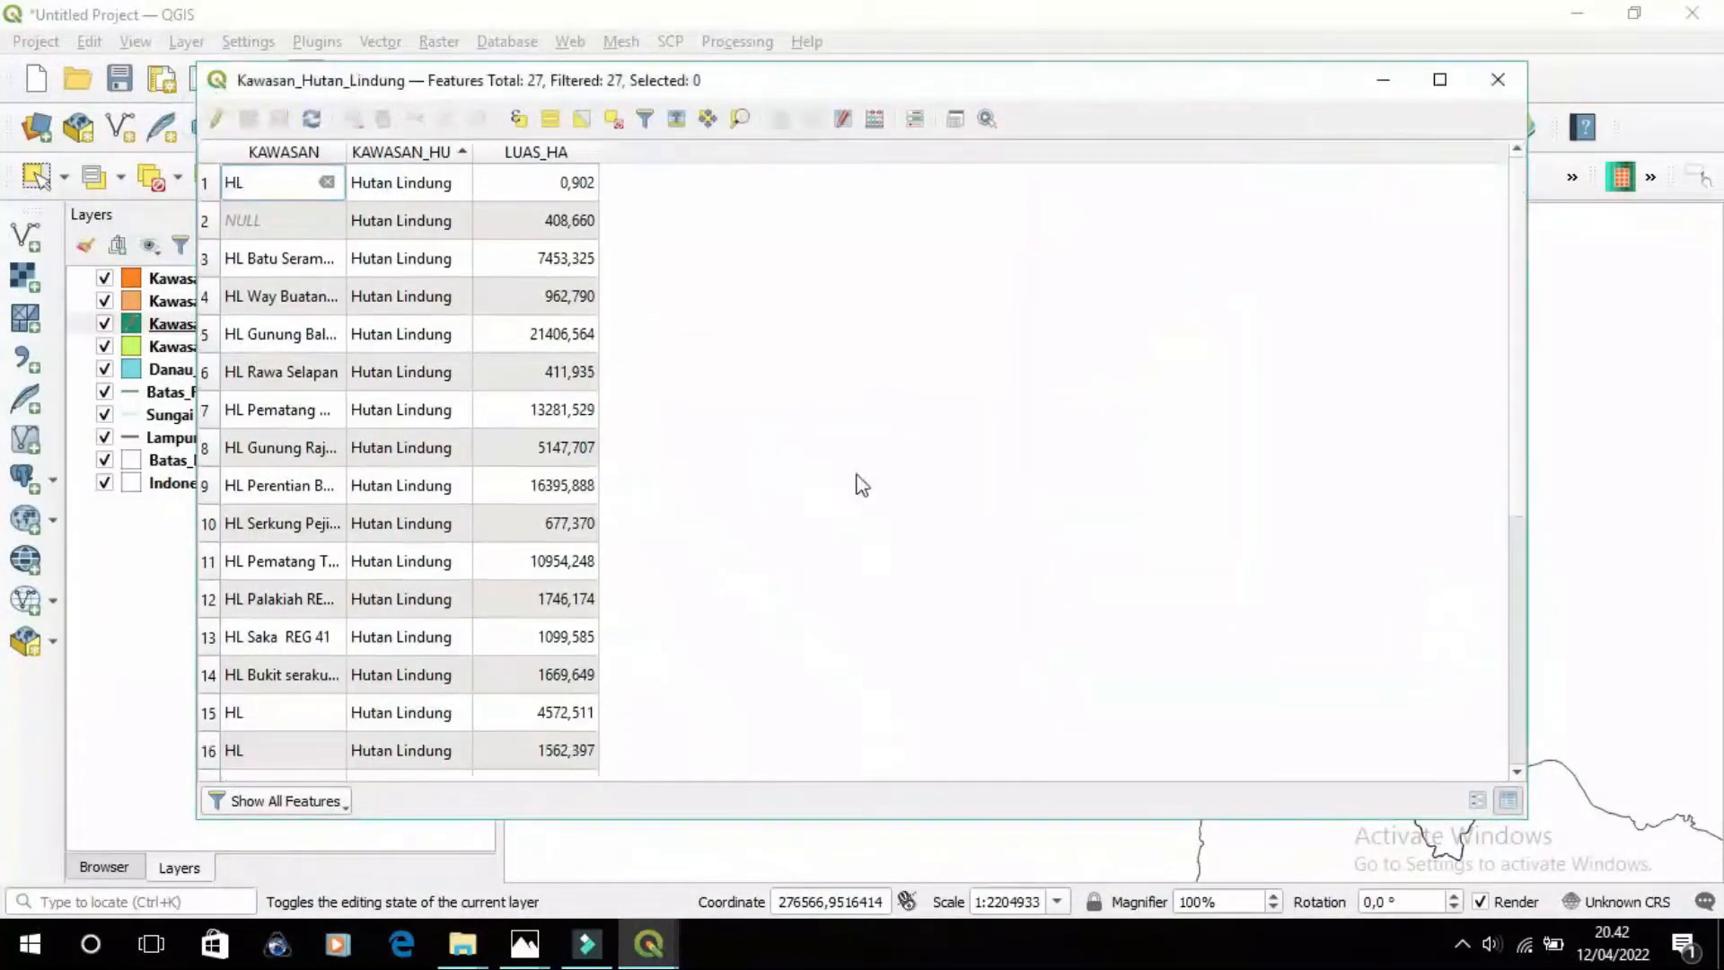
left_click(1498, 80)
Open the Kawasan_Hutan_Produksi attribute table for editing and delete its LAYER, ID_ and ID fields
right_click(244, 298)
left_click(366, 605)
left_click(216, 119)
left_click(812, 118)
left_click(1104, 310)
left_click(1457, 656)
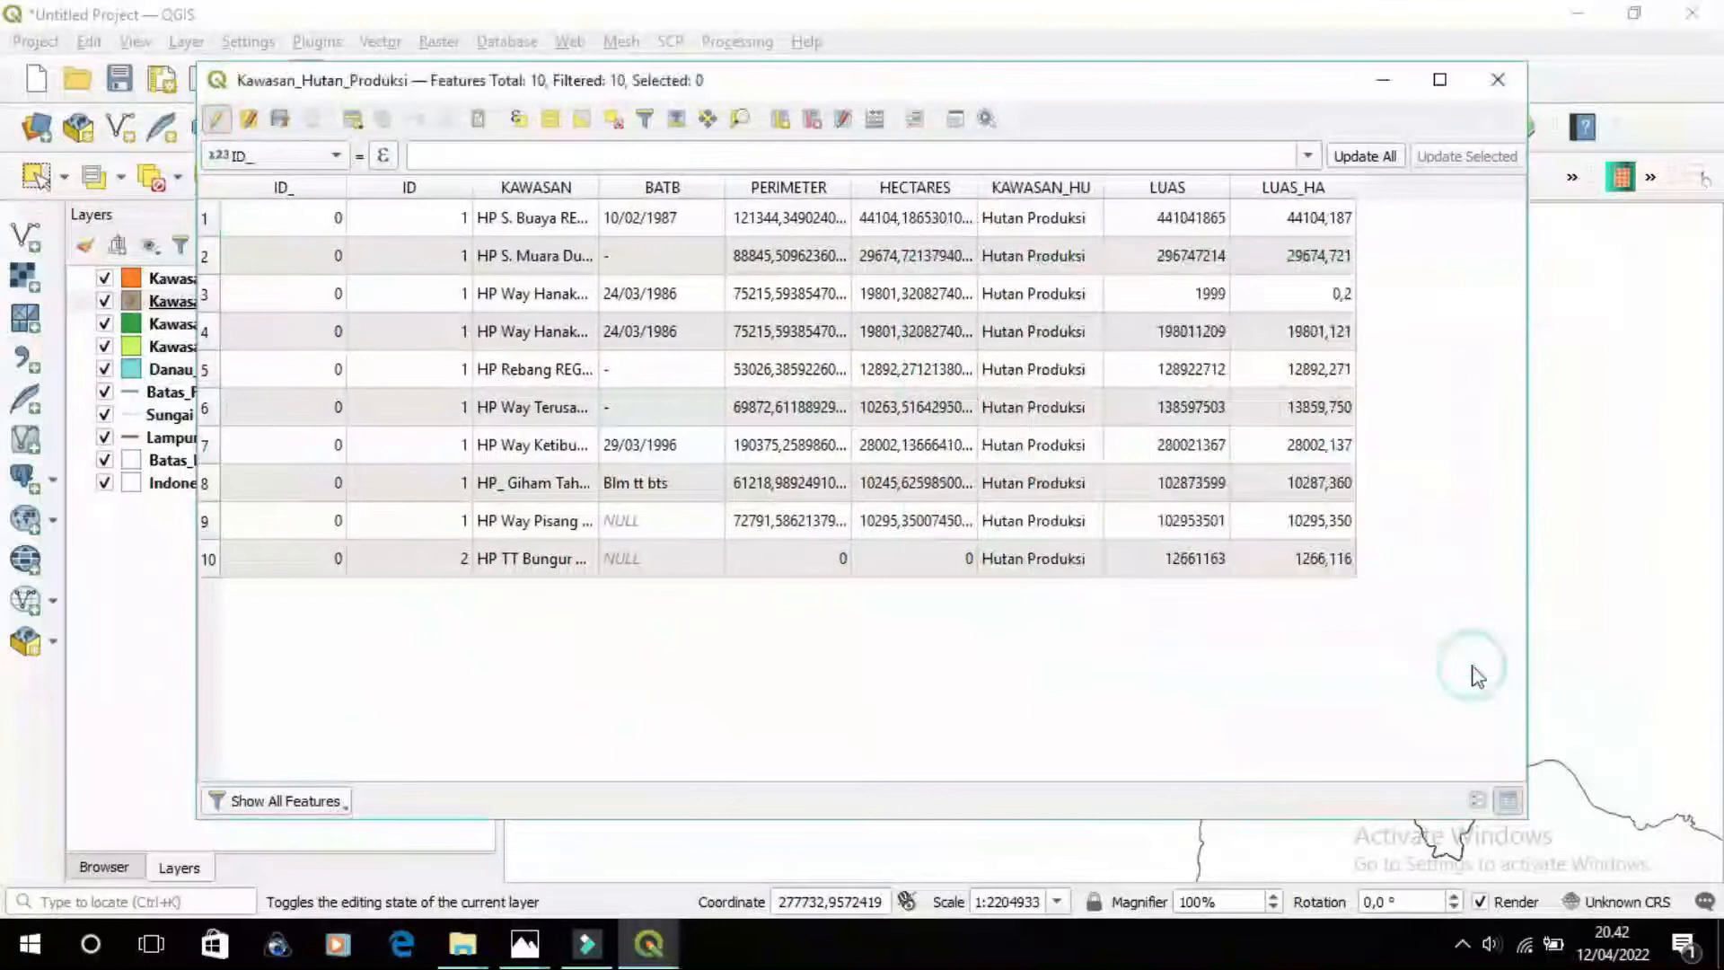
left_click(1107, 310)
left_click(1456, 656)
left_click(811, 119)
left_click(1106, 310)
left_click(1457, 656)
Delete the BATB, PERIMETER and HECTARES fields from the Kawasan_Hutan_Produksi attribute table
left_click(811, 118)
left_click(1106, 343)
left_click(1457, 656)
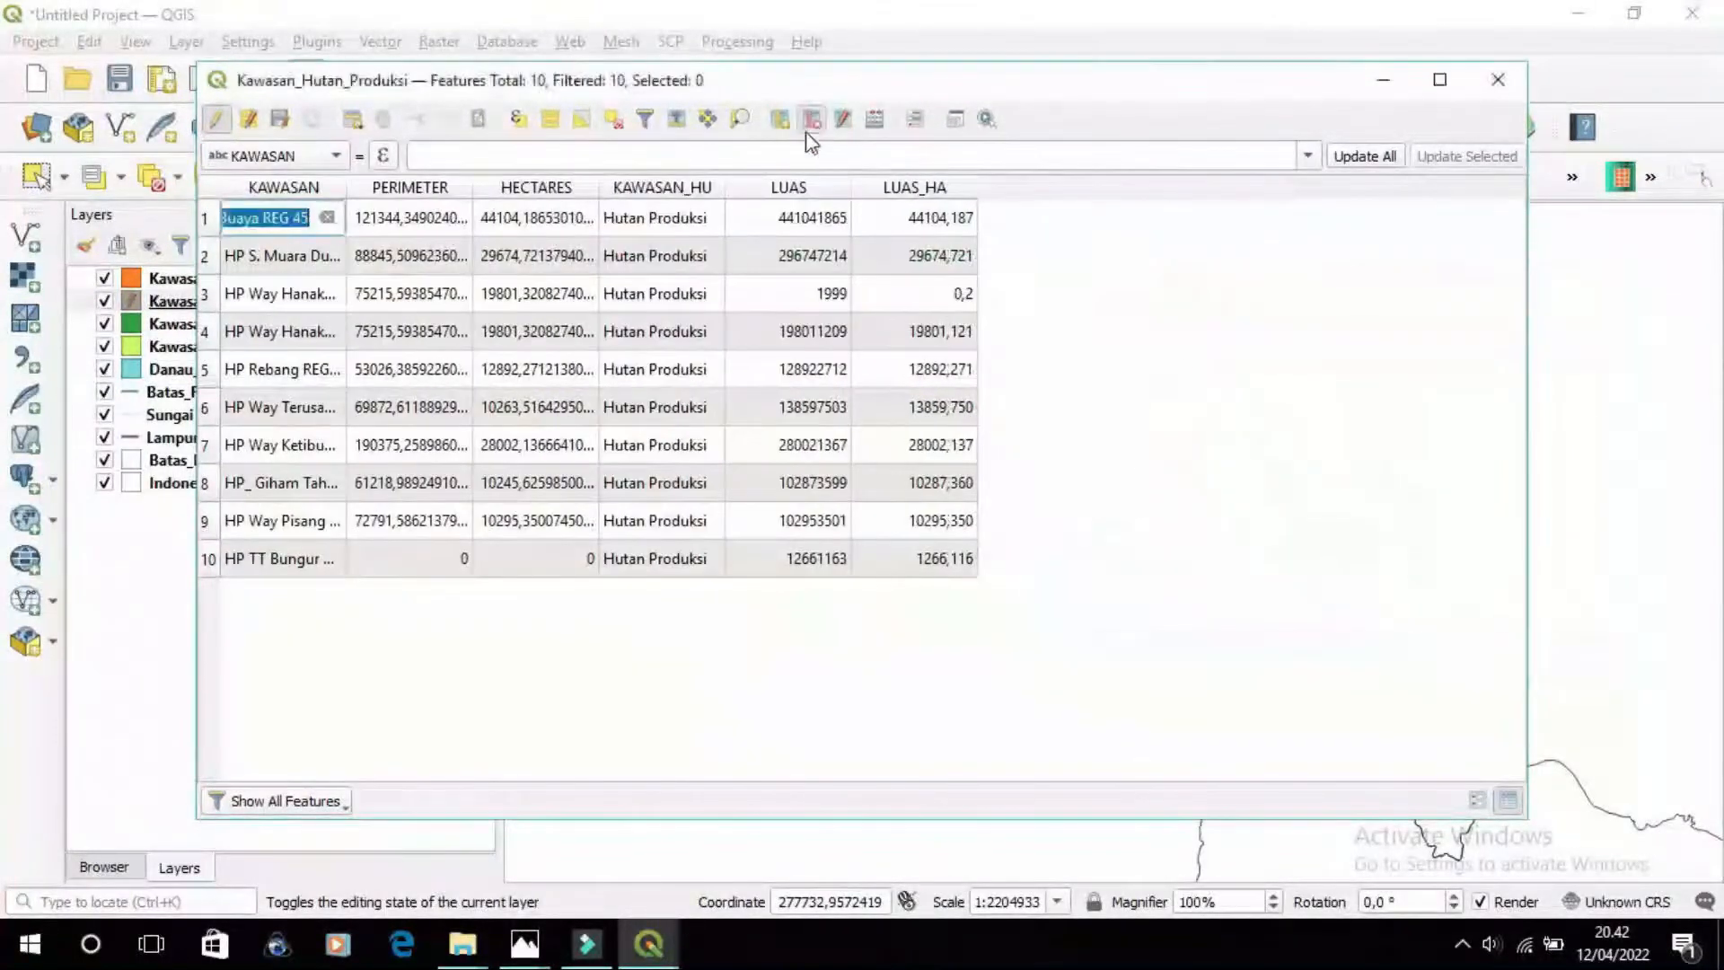
left_click(812, 118)
left_click(1106, 343)
left_click(1457, 657)
left_click(812, 118)
left_click(1107, 343)
left_click(1456, 656)
Delete the LUAS field from Kawasan_Hutan_Produksi, save the layer edits and close its attribute table
left_click(811, 118)
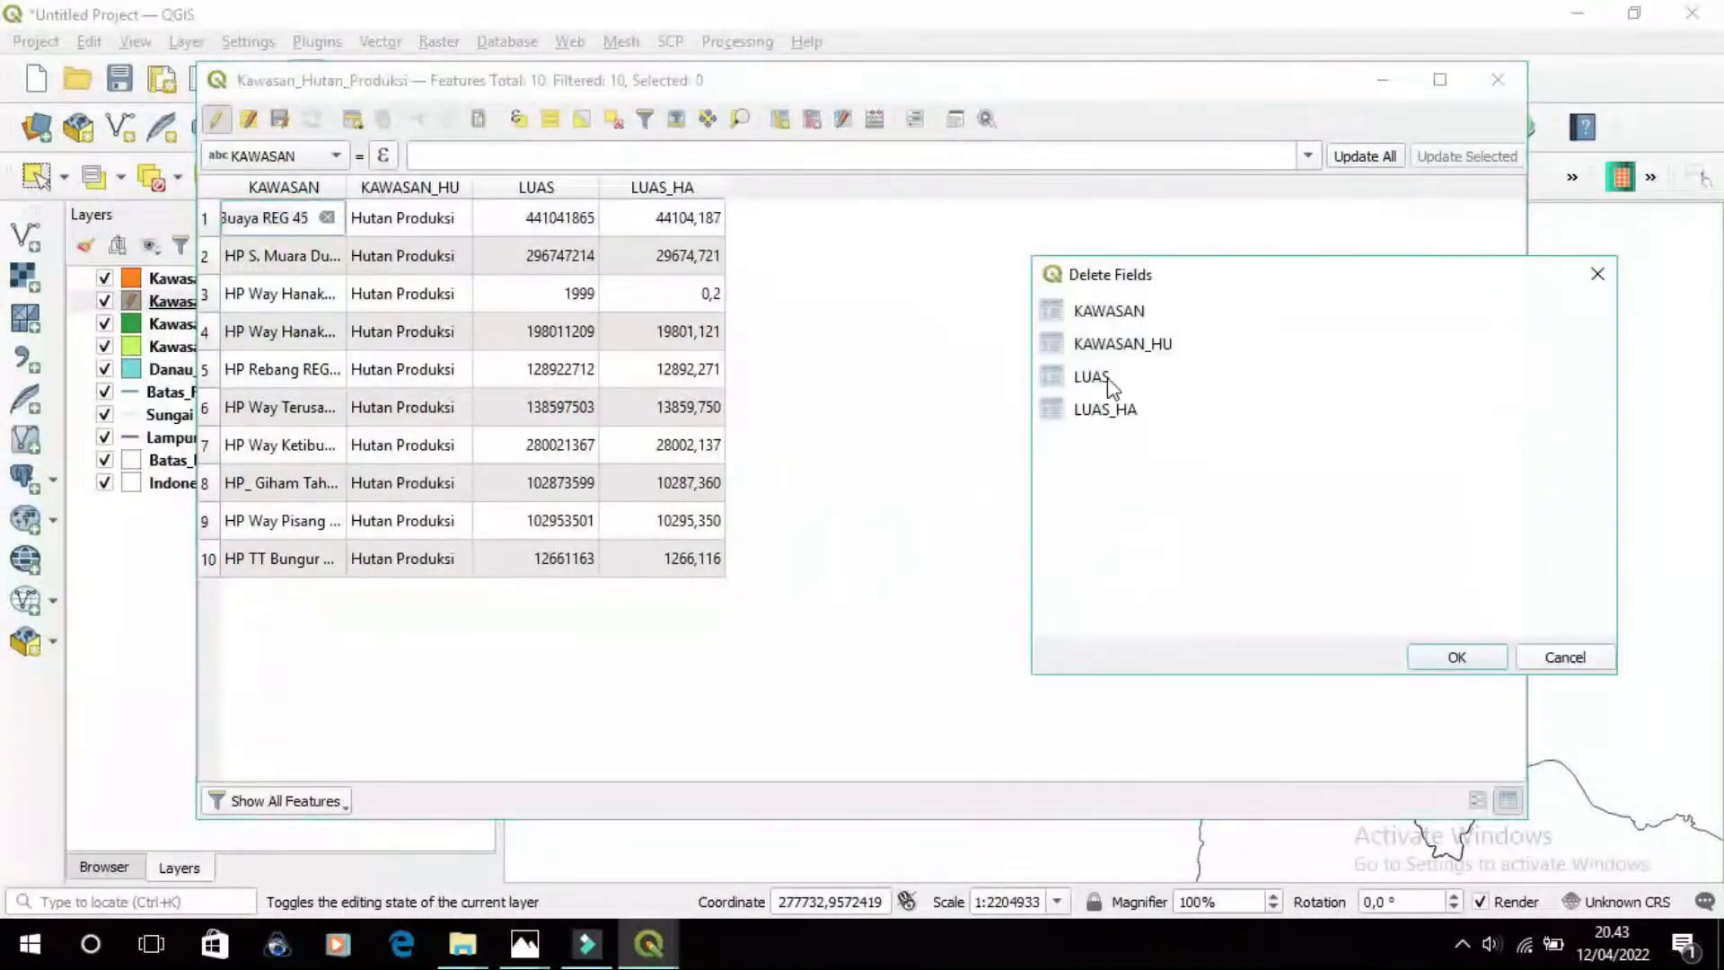
left_click(1106, 377)
left_click(1457, 656)
left_click(1498, 80)
Open the Kawasan_Industri attribute table for editing and delete its kode and Shape_Leng fields
right_click(212, 275)
left_click(269, 553)
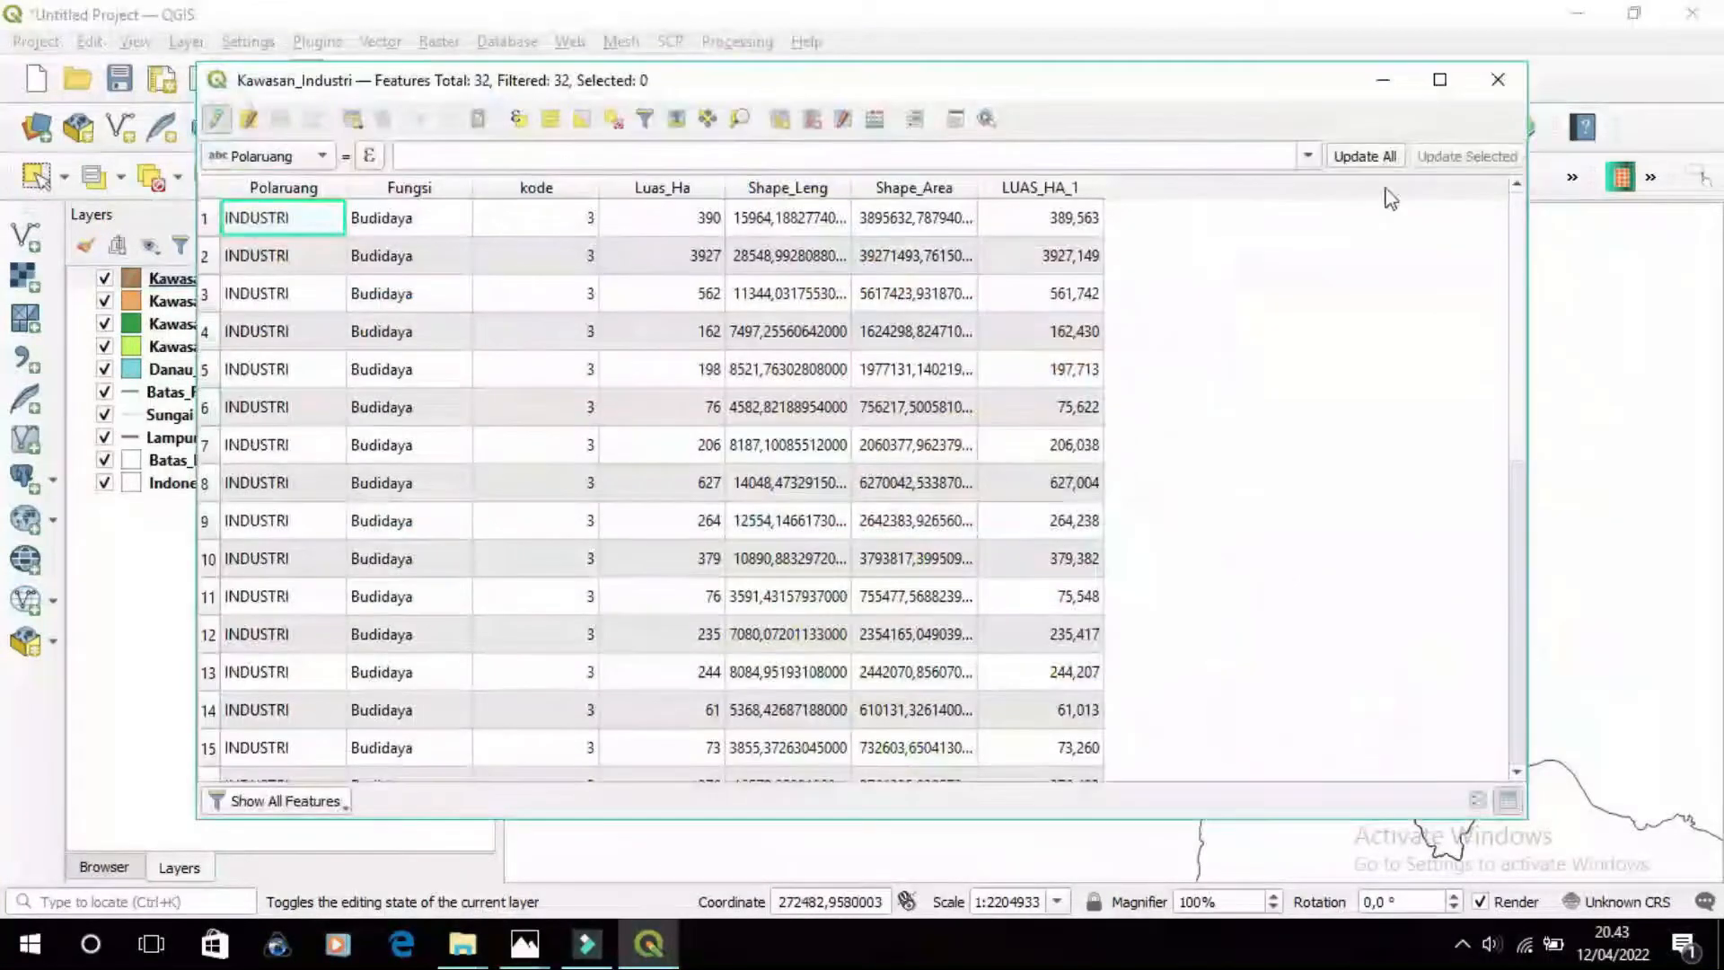
left_click(812, 118)
left_click(1165, 376)
left_click(1457, 656)
left_click(812, 119)
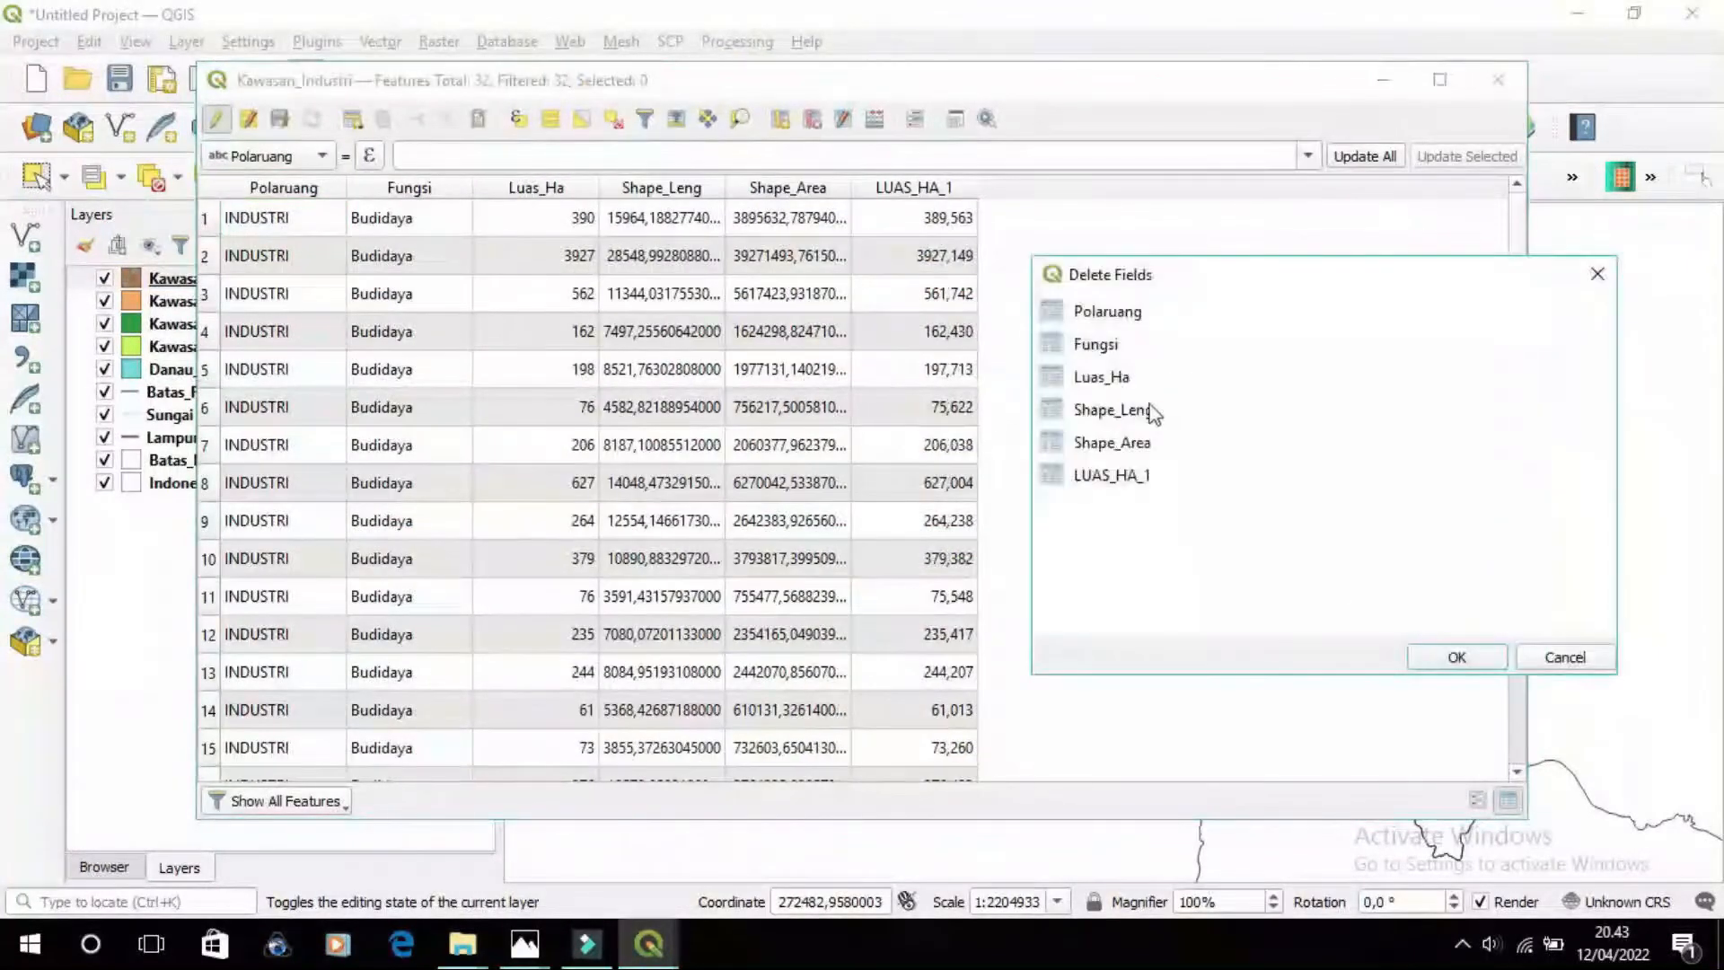
left_click(1150, 409)
left_click(1457, 656)
Delete the Shape_Area and LUAS_HA_1 fields from Kawasan_Industri, save the layer edits and close its attribute table
left_click(812, 119)
left_click(1134, 409)
left_click(1452, 658)
left_click(812, 119)
left_click(1122, 409)
left_click(1457, 657)
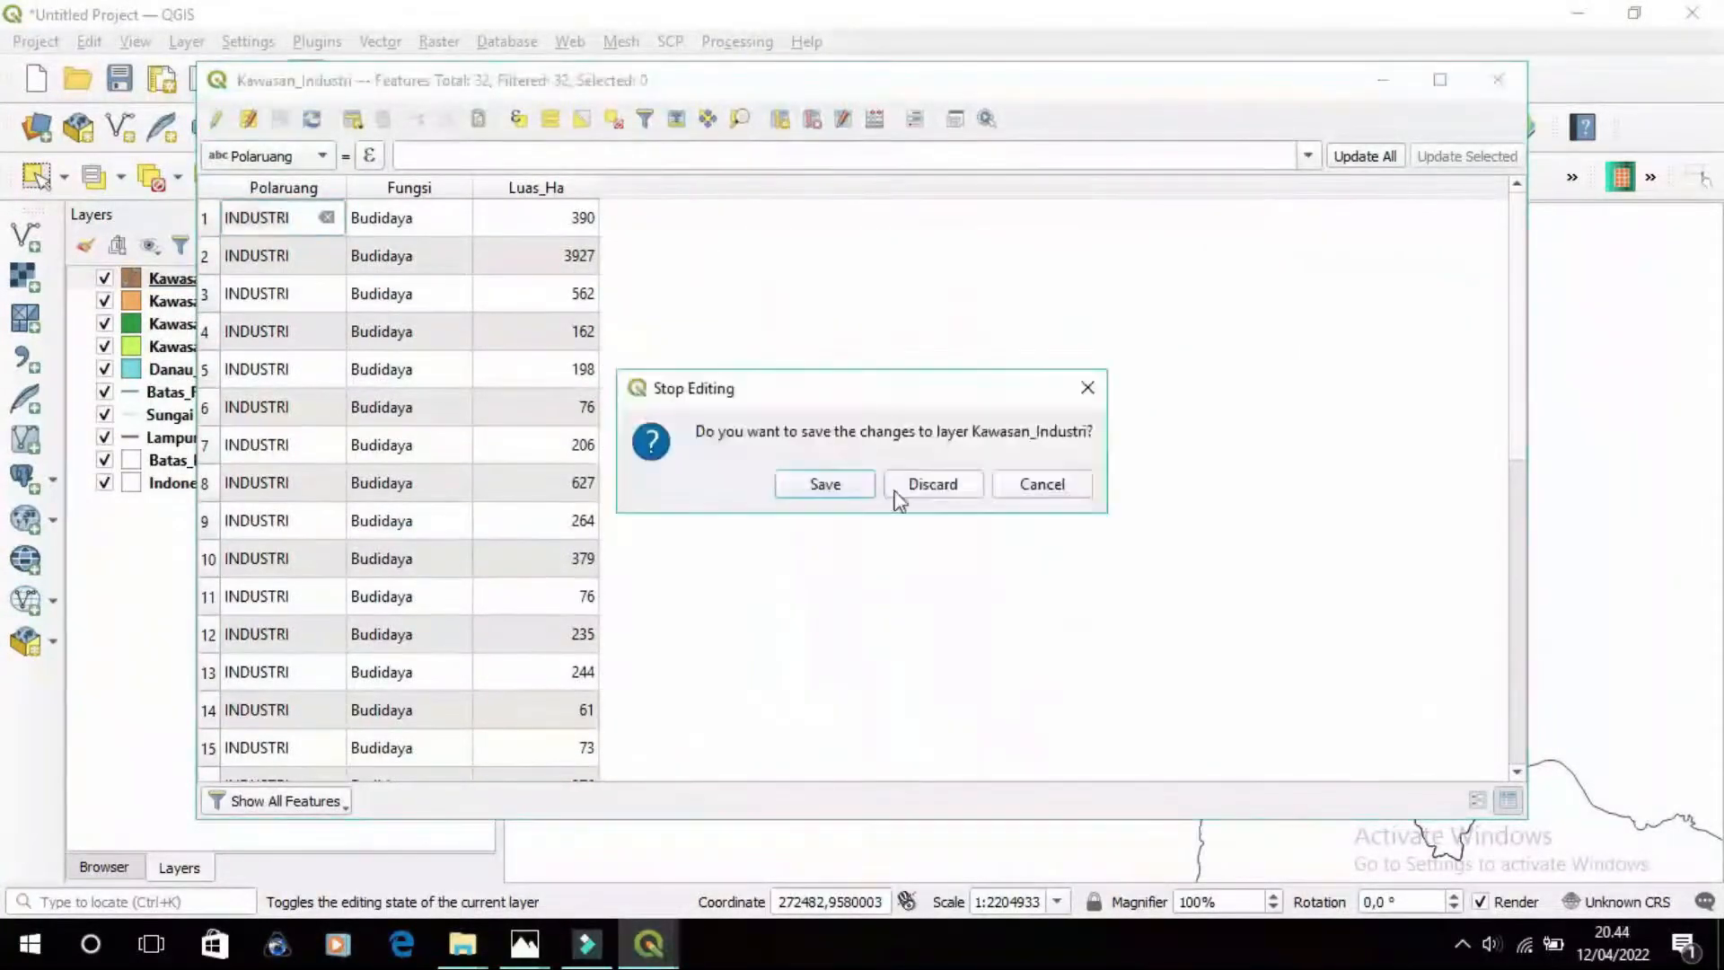
left_click(896, 492)
left_click(1498, 80)
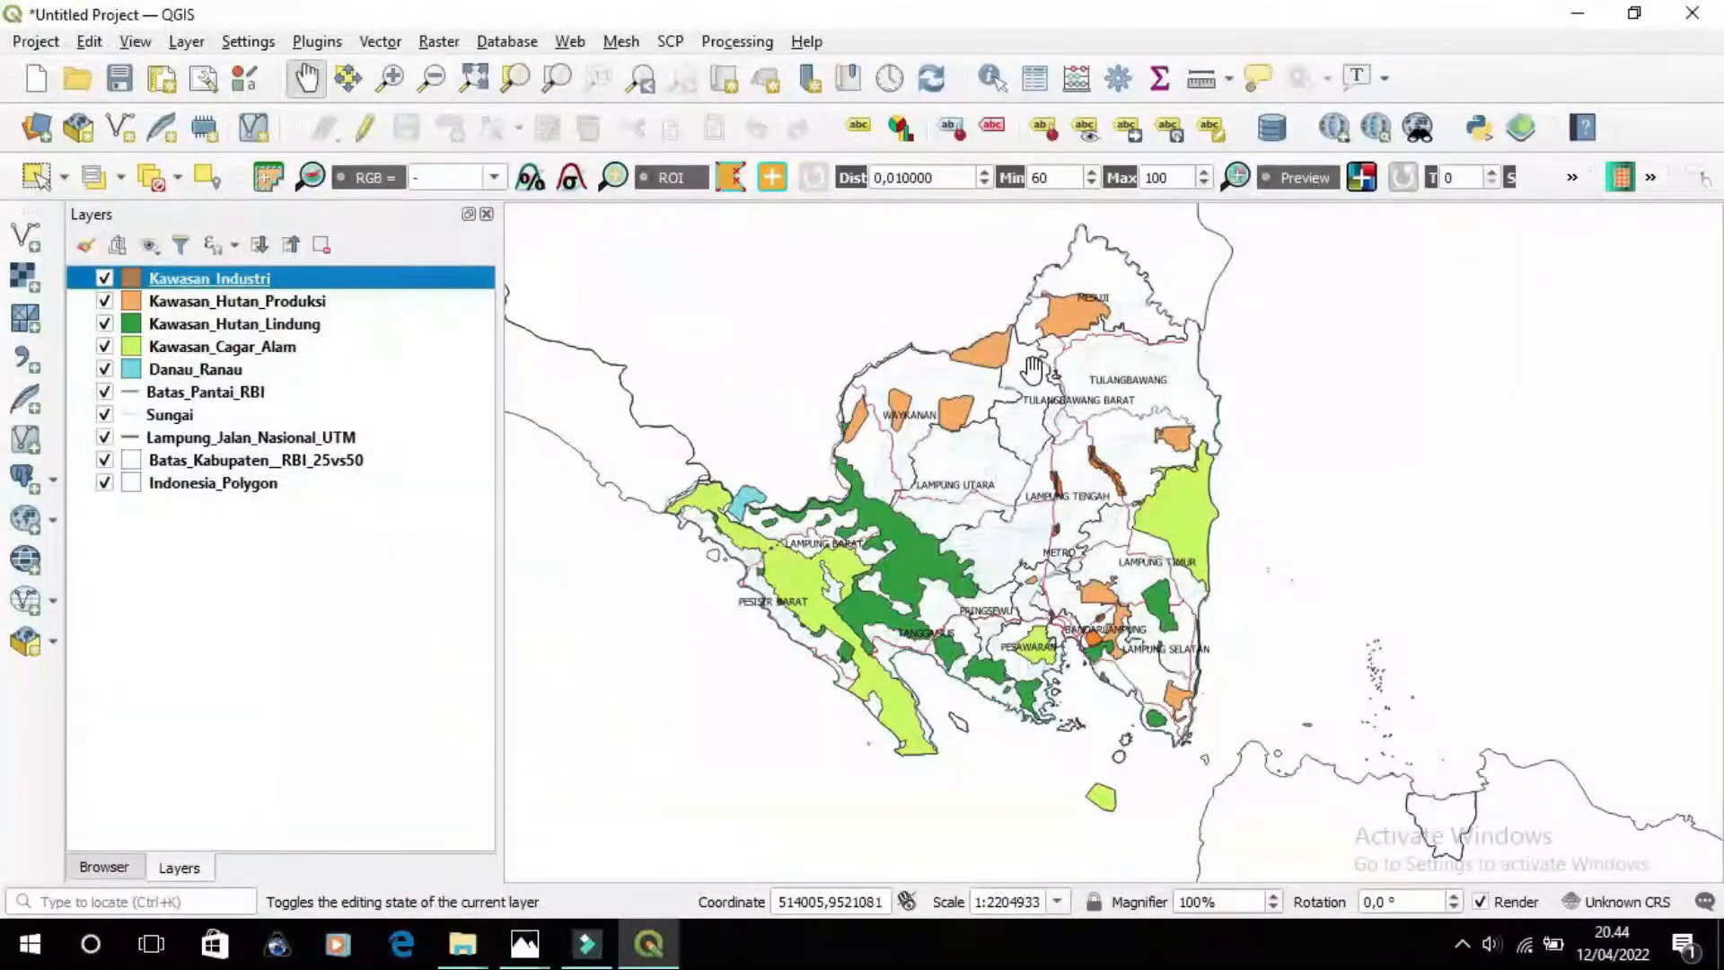
Add the Google Terrain basemap from QuickMapServices beneath the Lampung layers
left_click(573, 45)
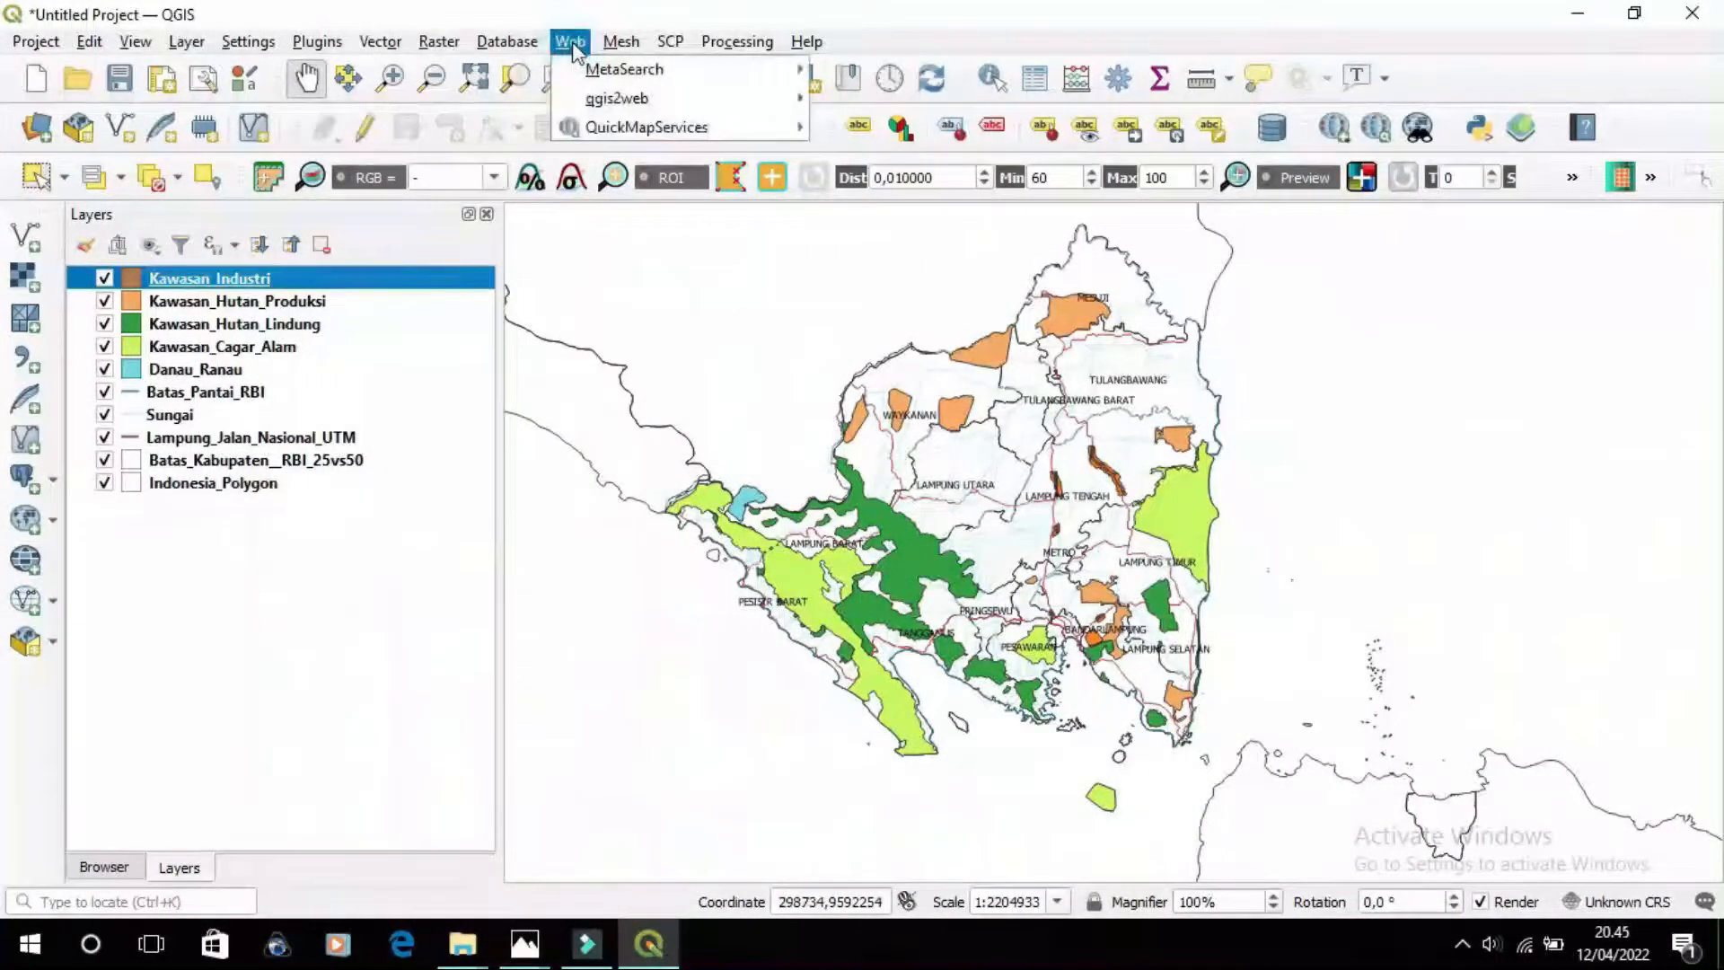
mouse_move(718, 136)
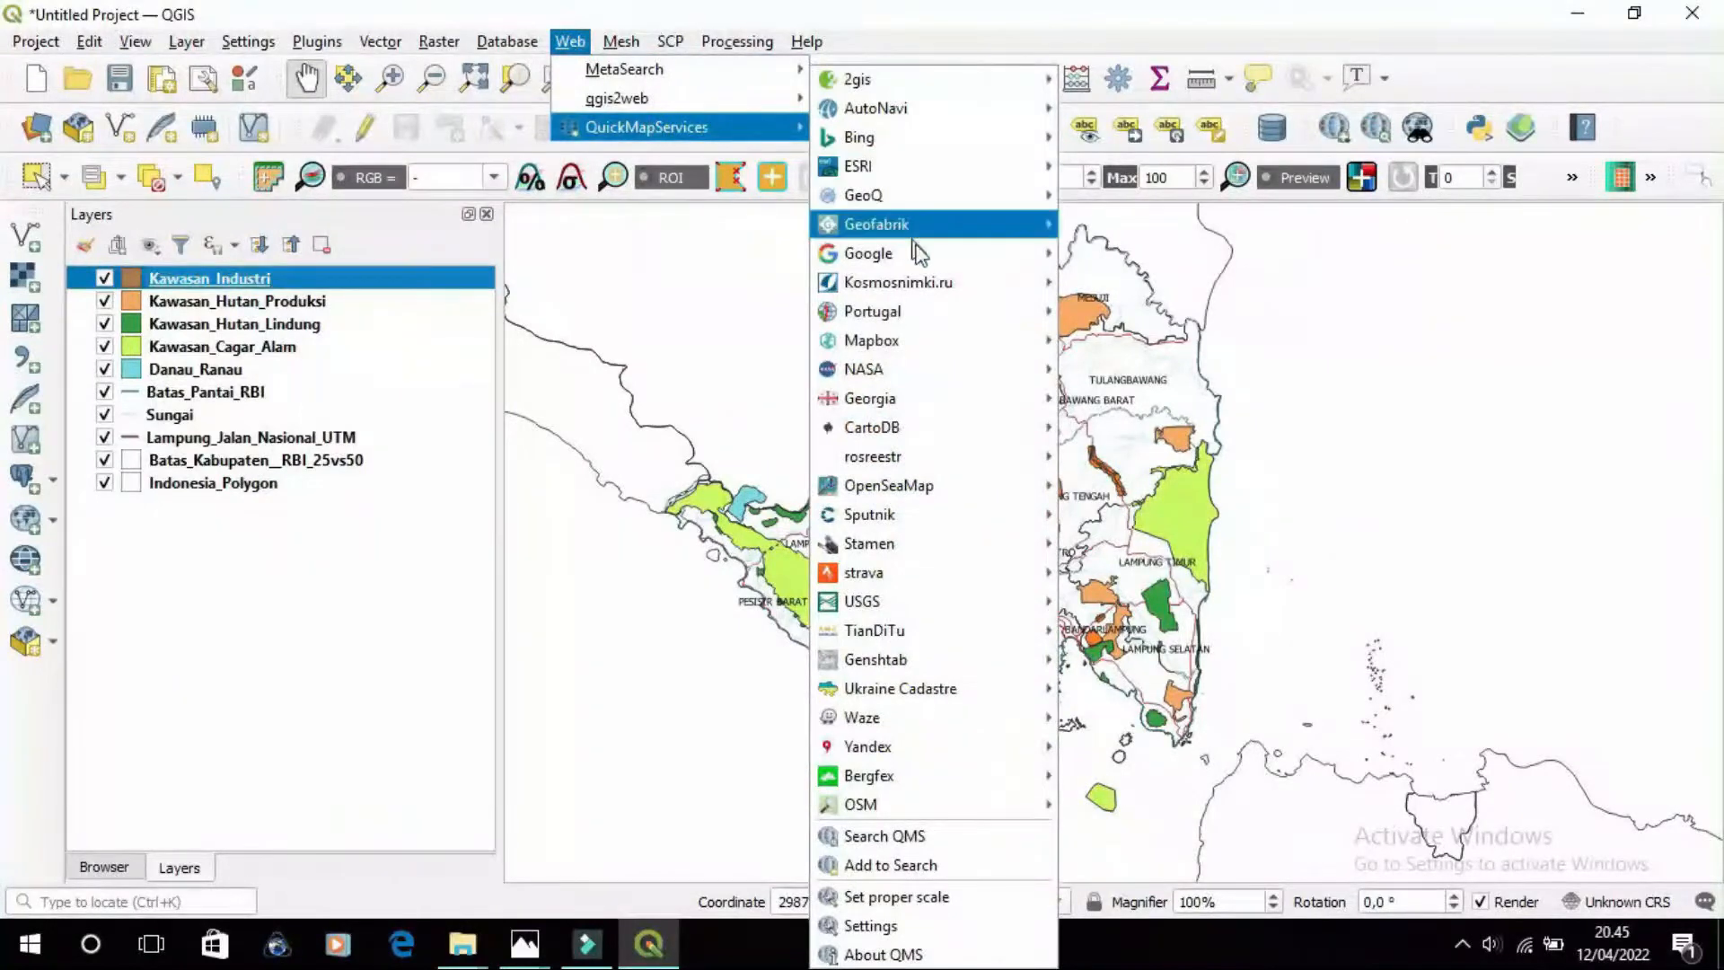
mouse_move(988, 253)
left_click(1198, 382)
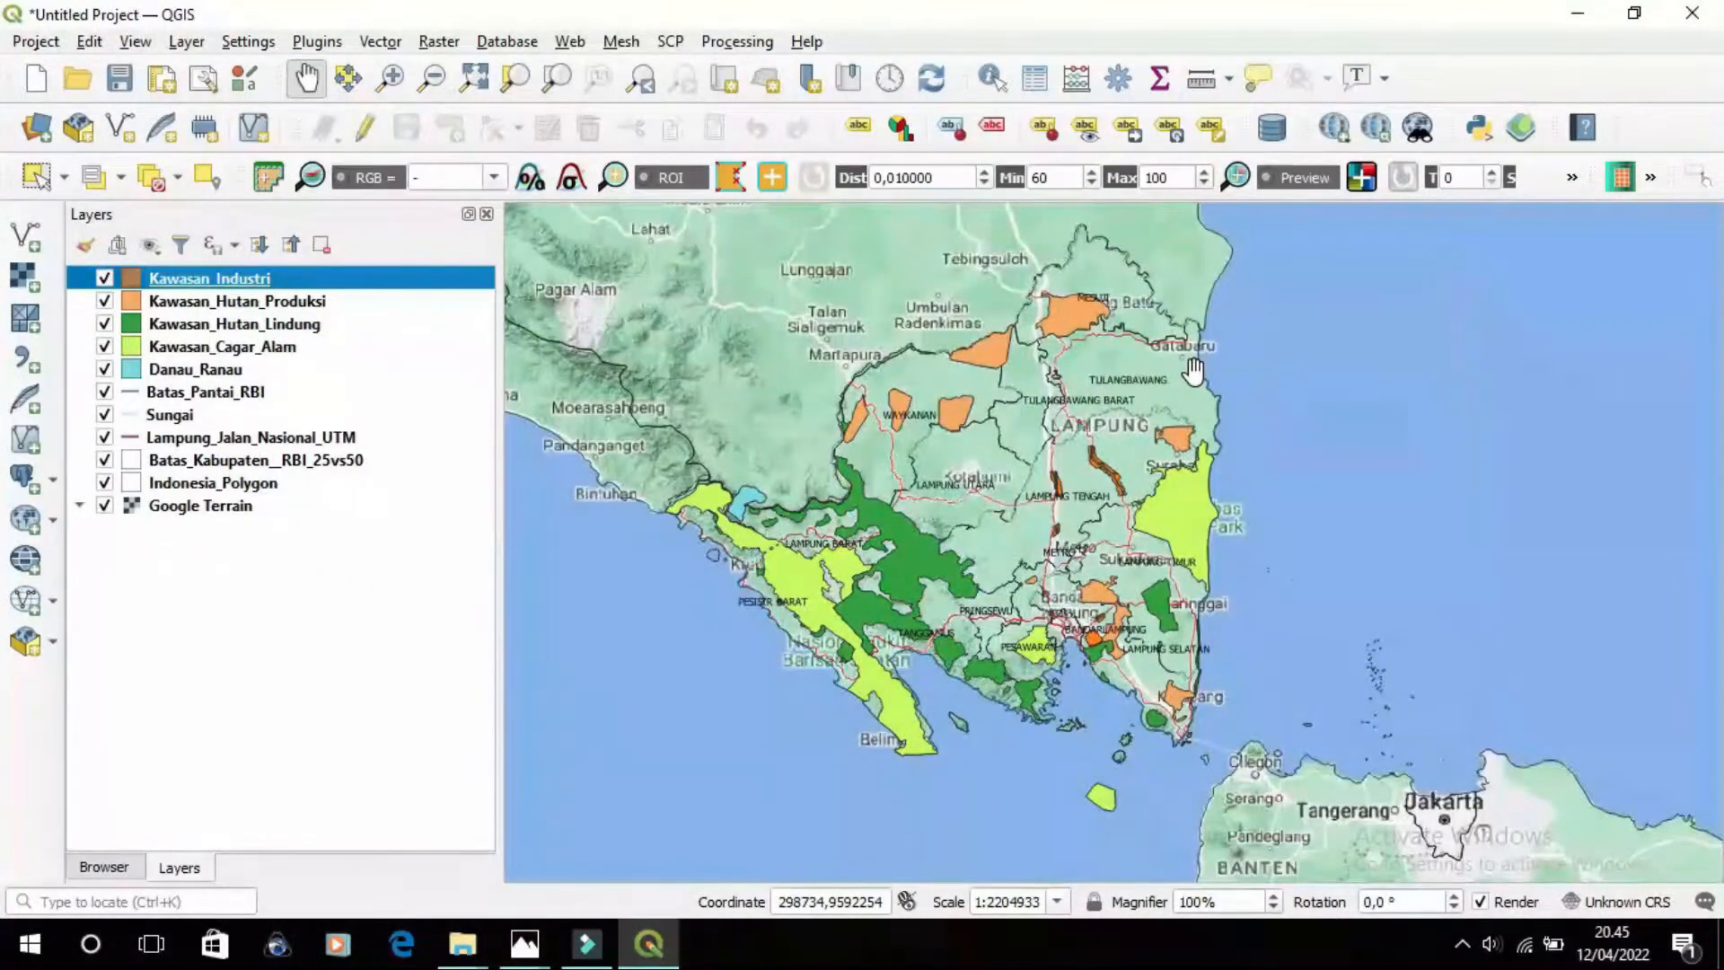
Add the Google Satellite basemap from QuickMapServices to the project
left_click(570, 42)
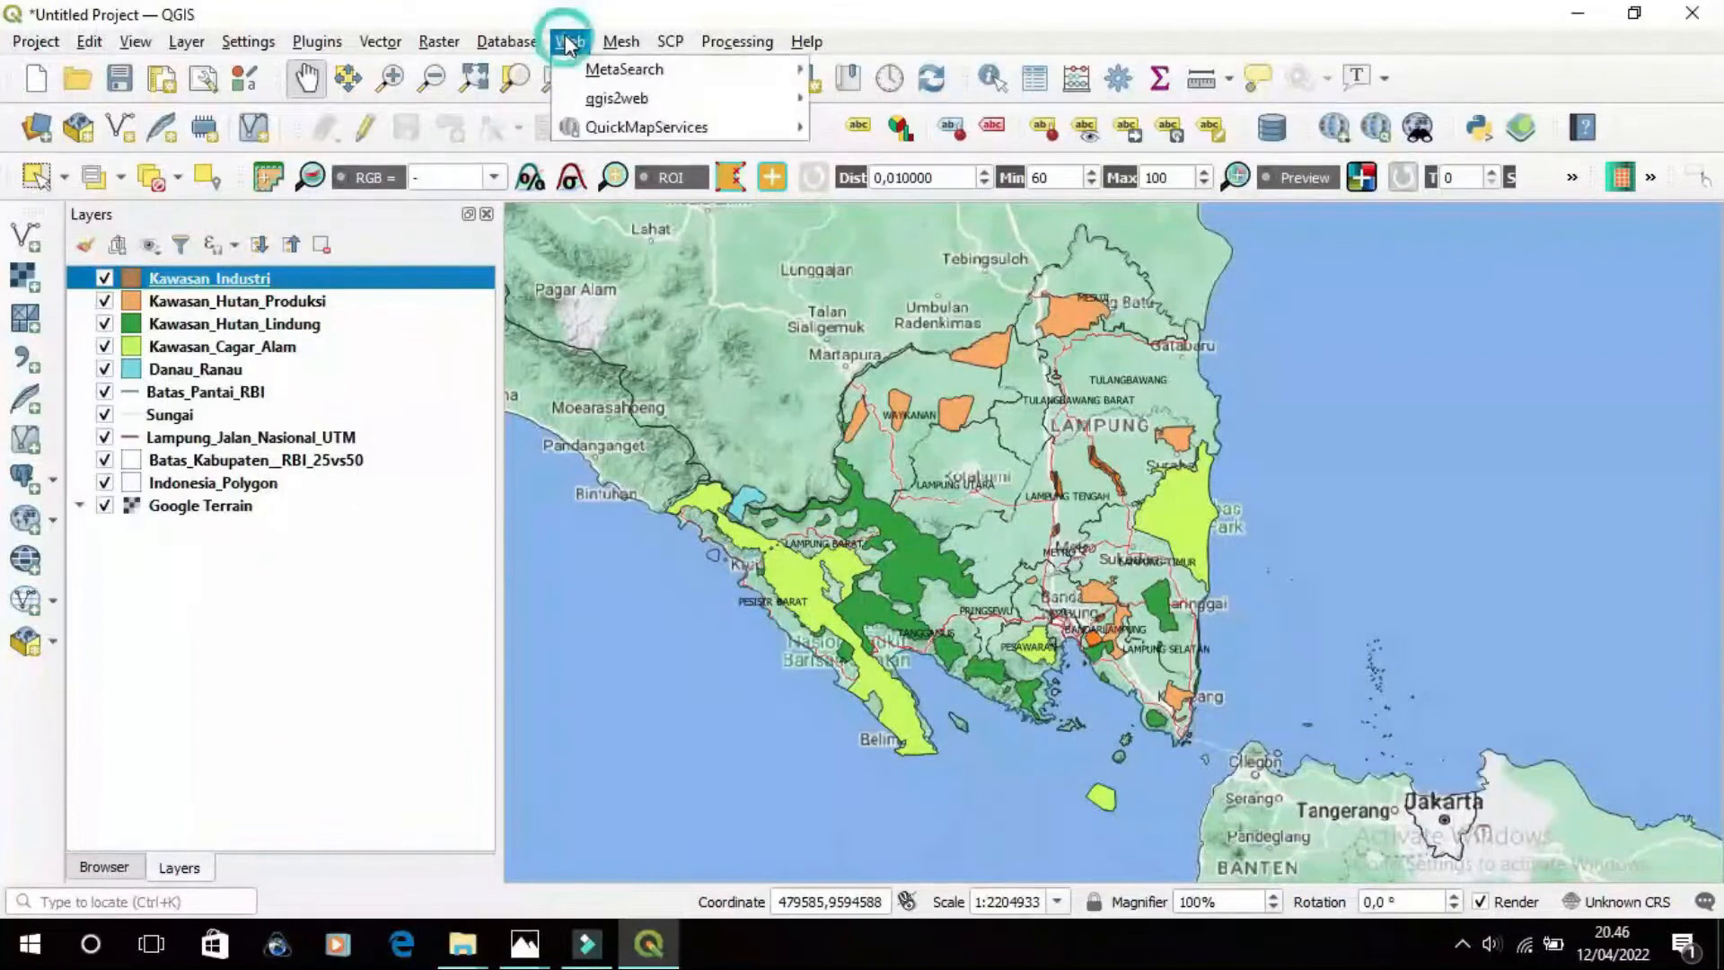
mouse_move(675, 126)
mouse_move(918, 267)
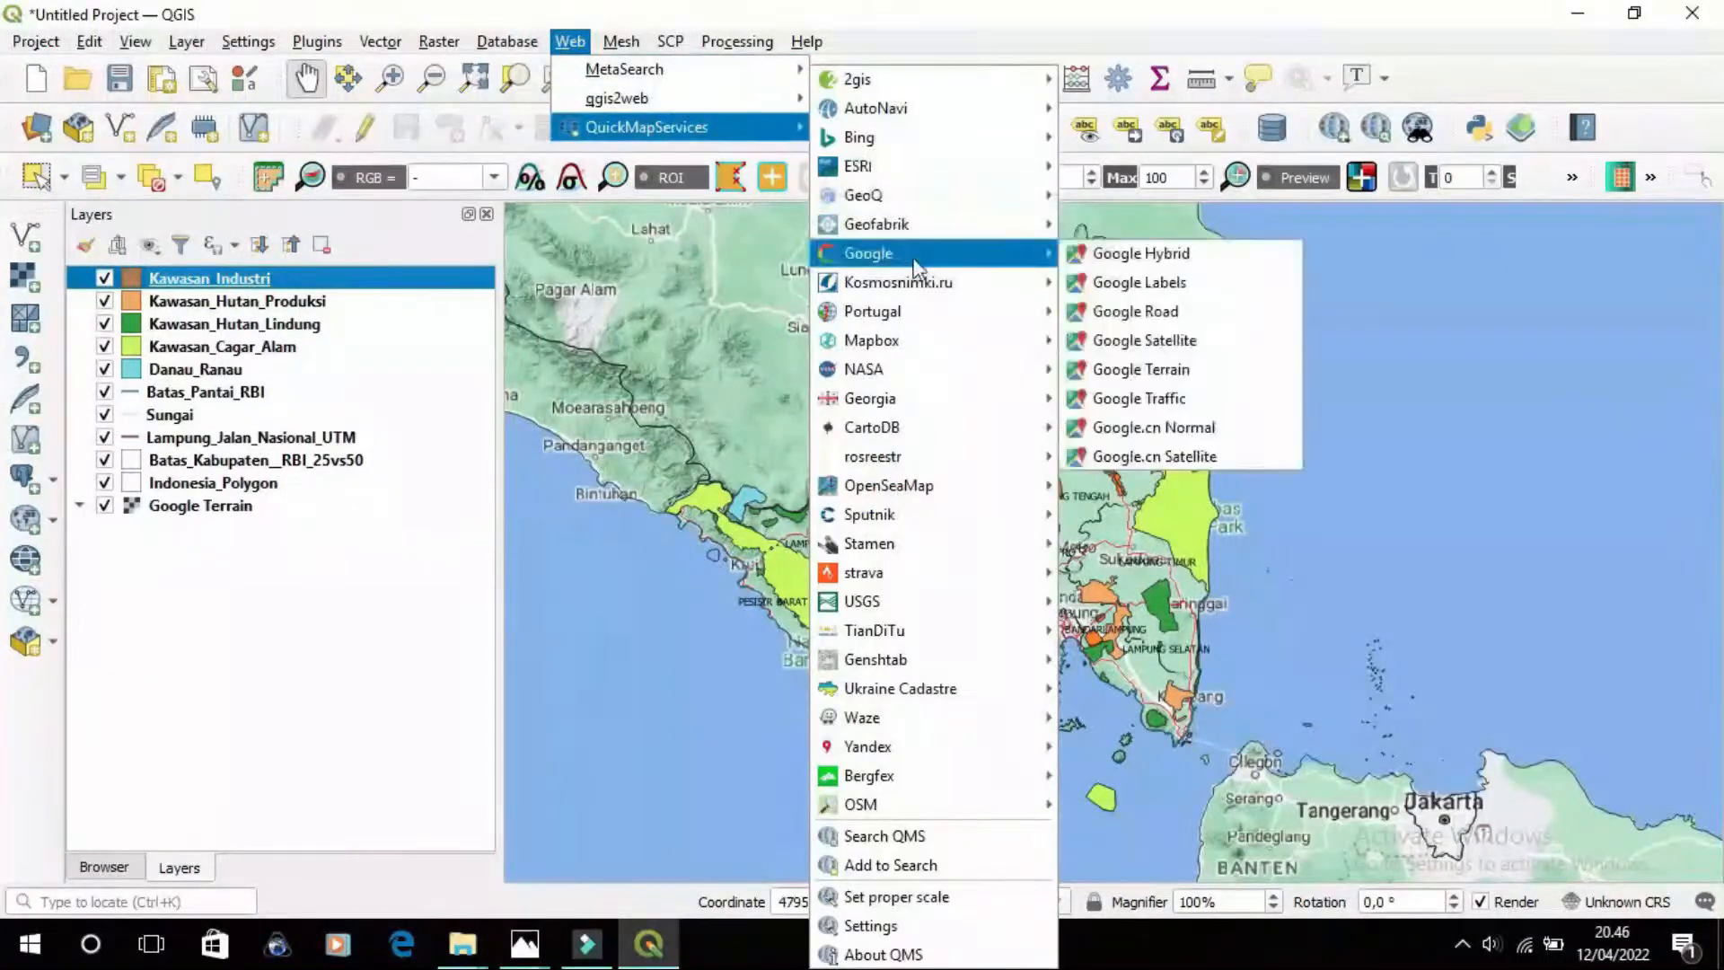
left_click(1161, 341)
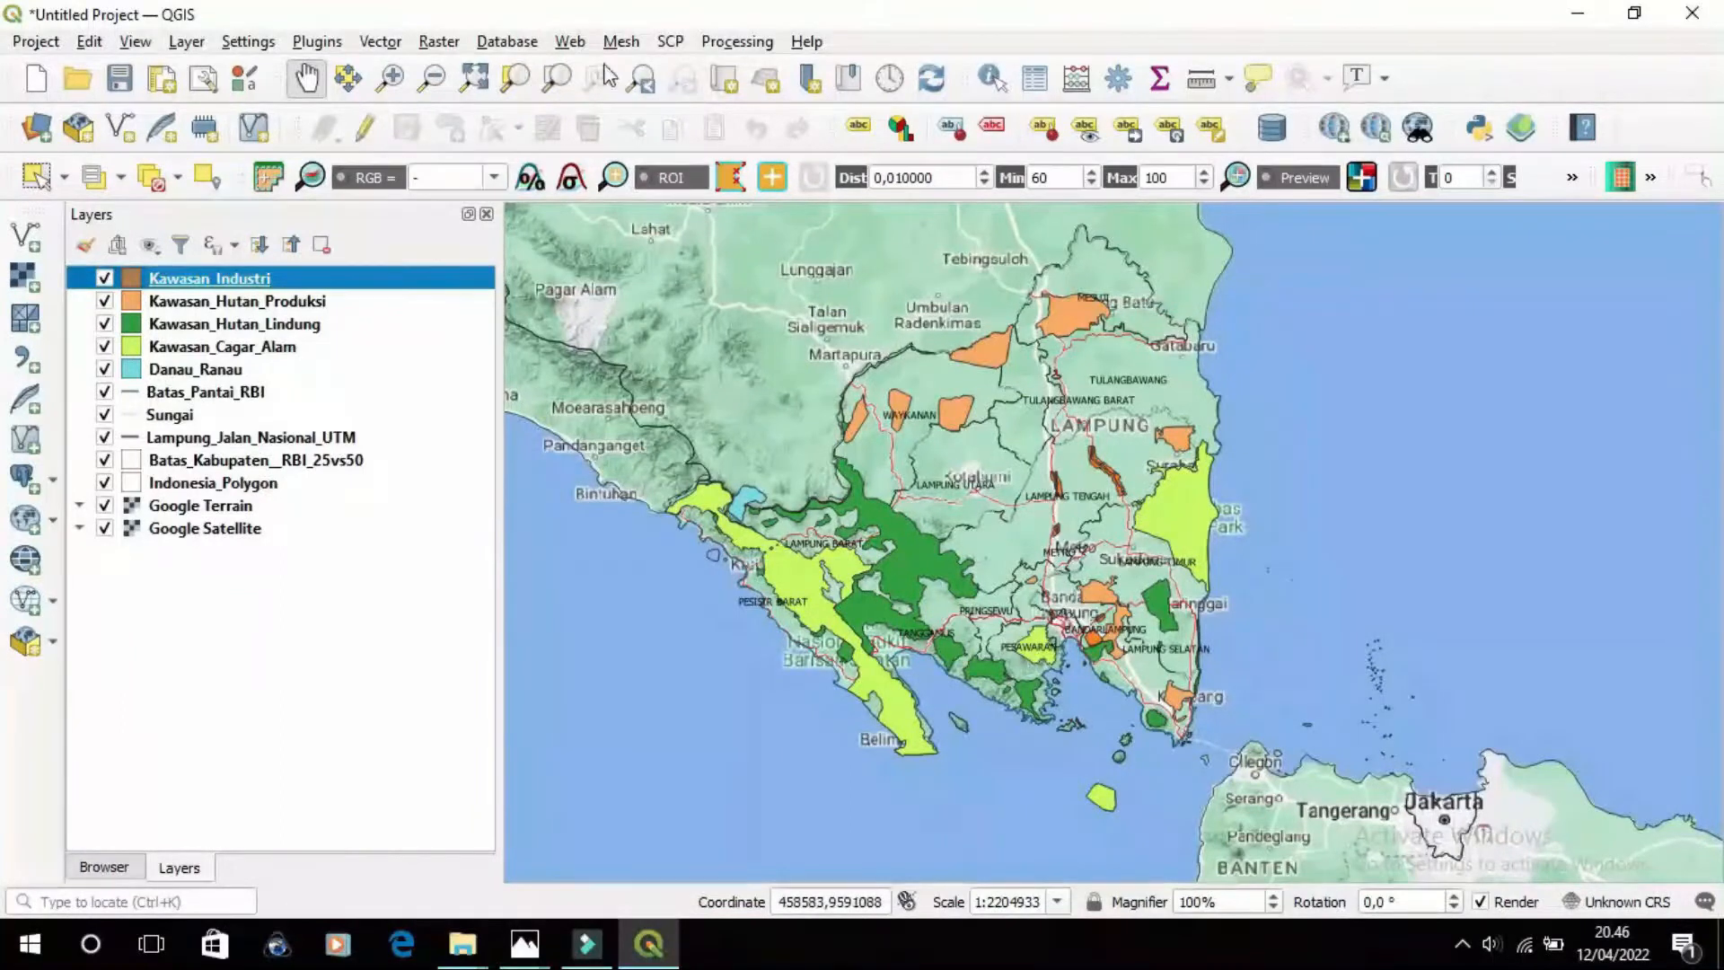
Add the OSM Standard basemap from the OSM group of QuickMapServices
left_click(570, 43)
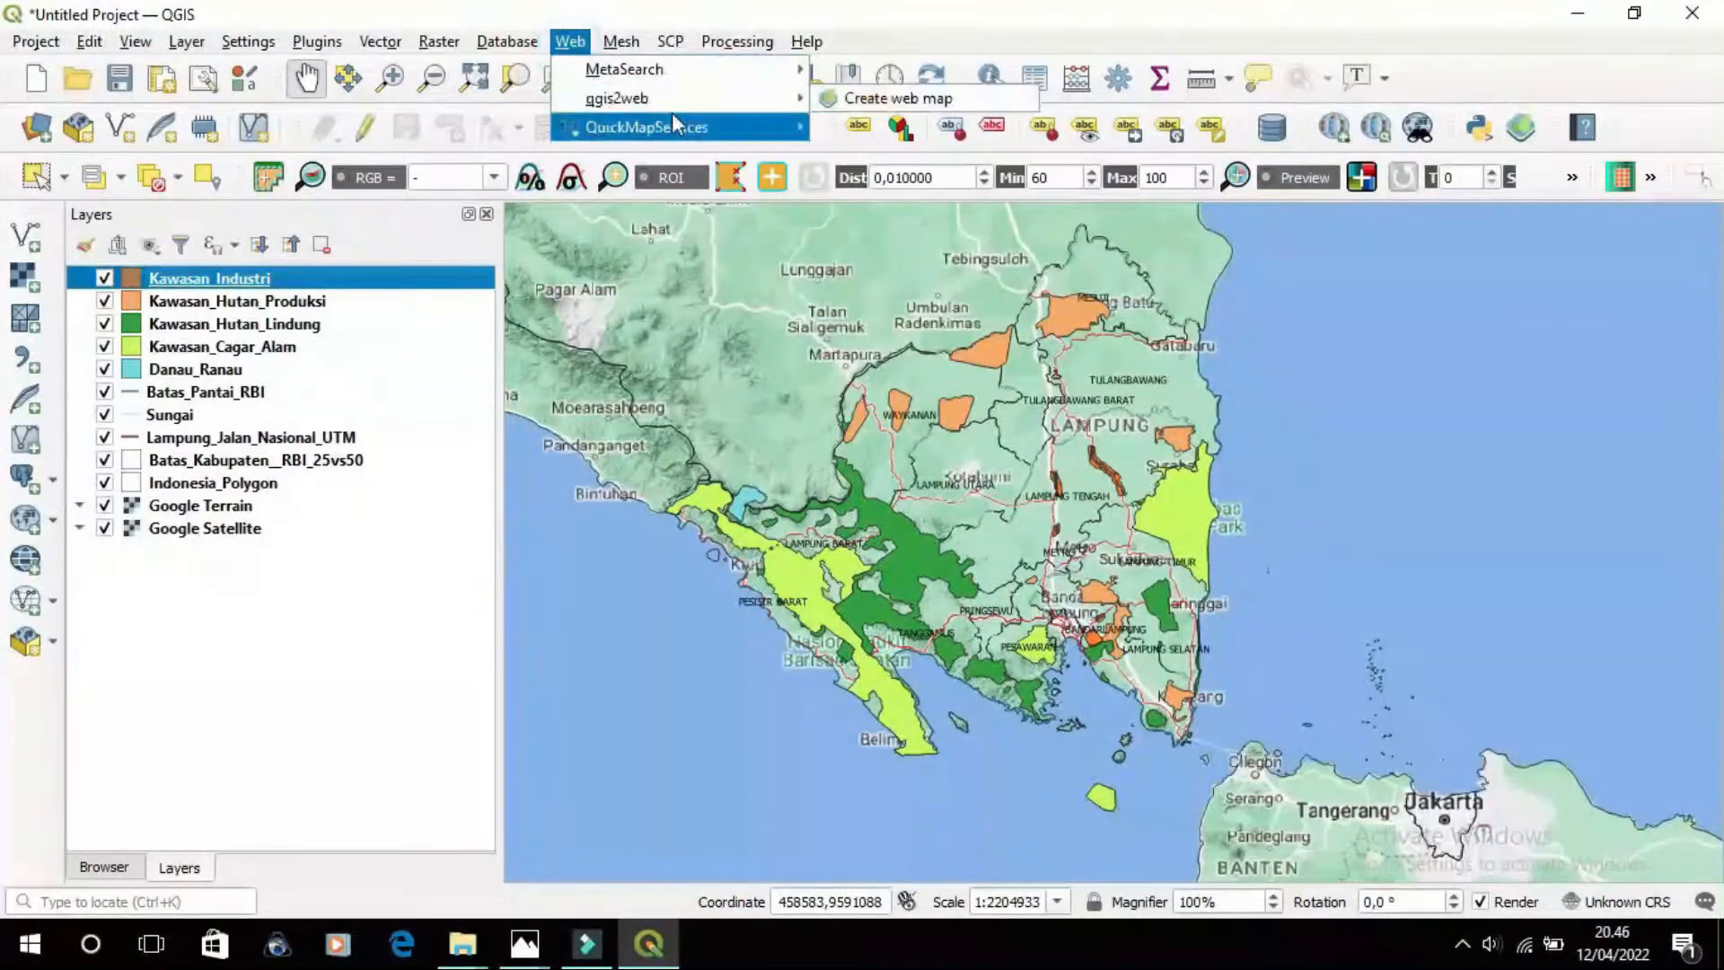
mouse_move(674, 120)
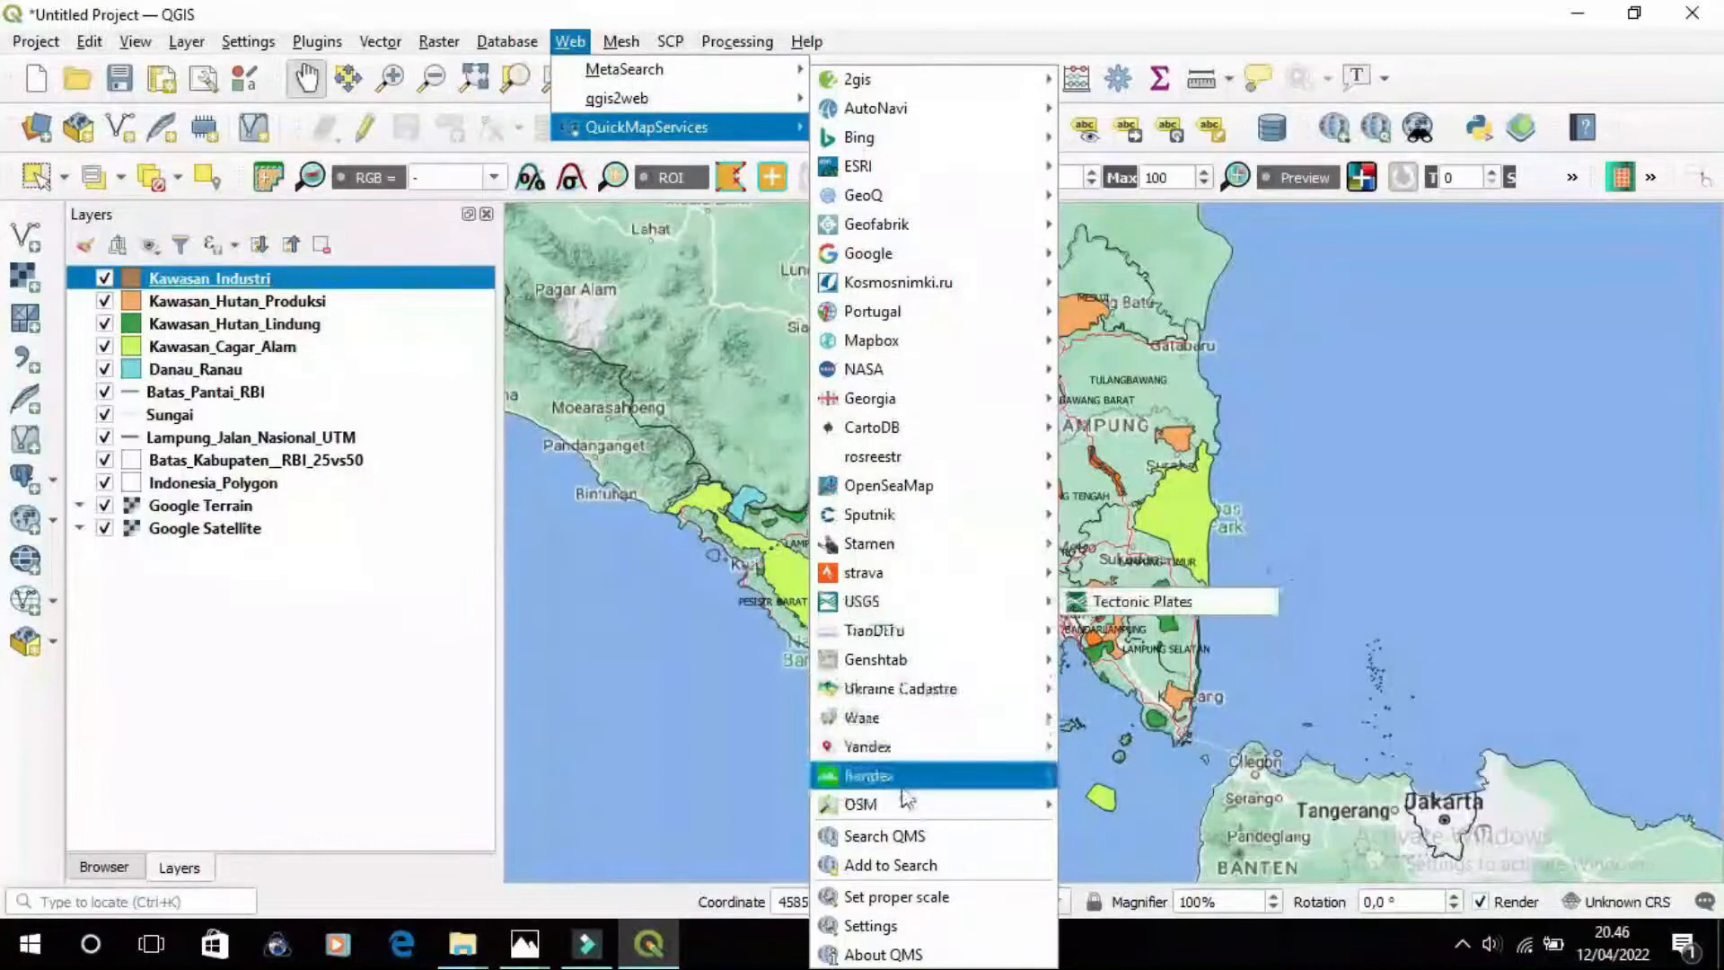
mouse_move(912, 815)
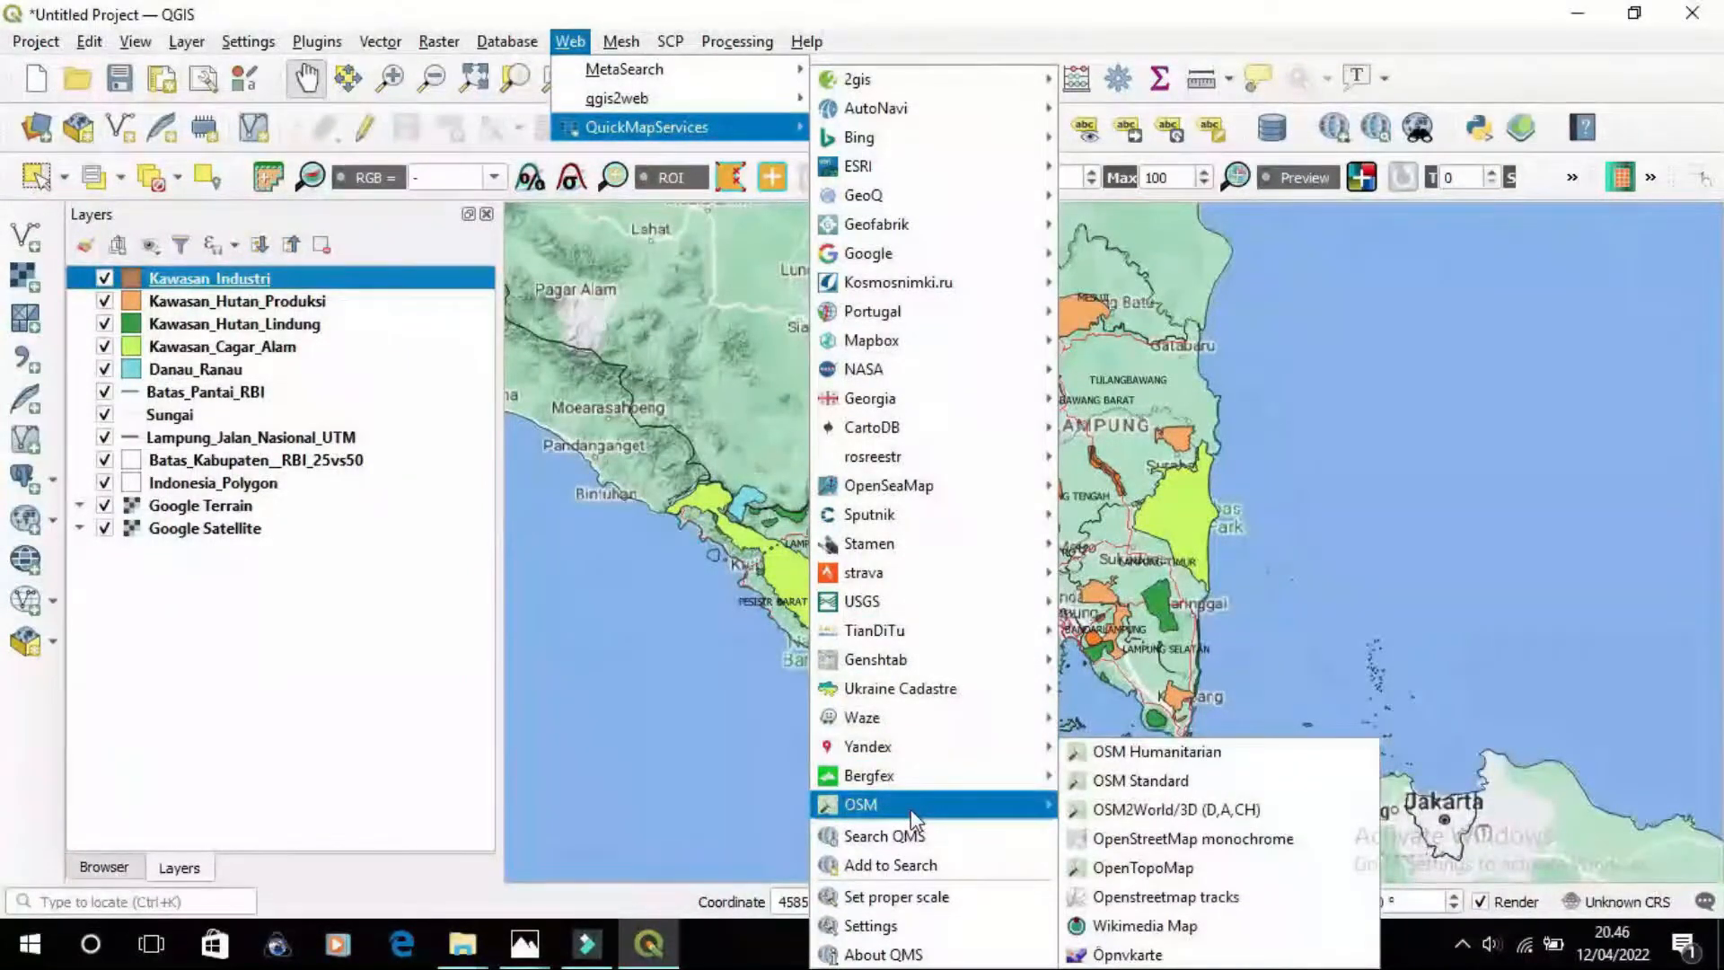
left_click(1150, 780)
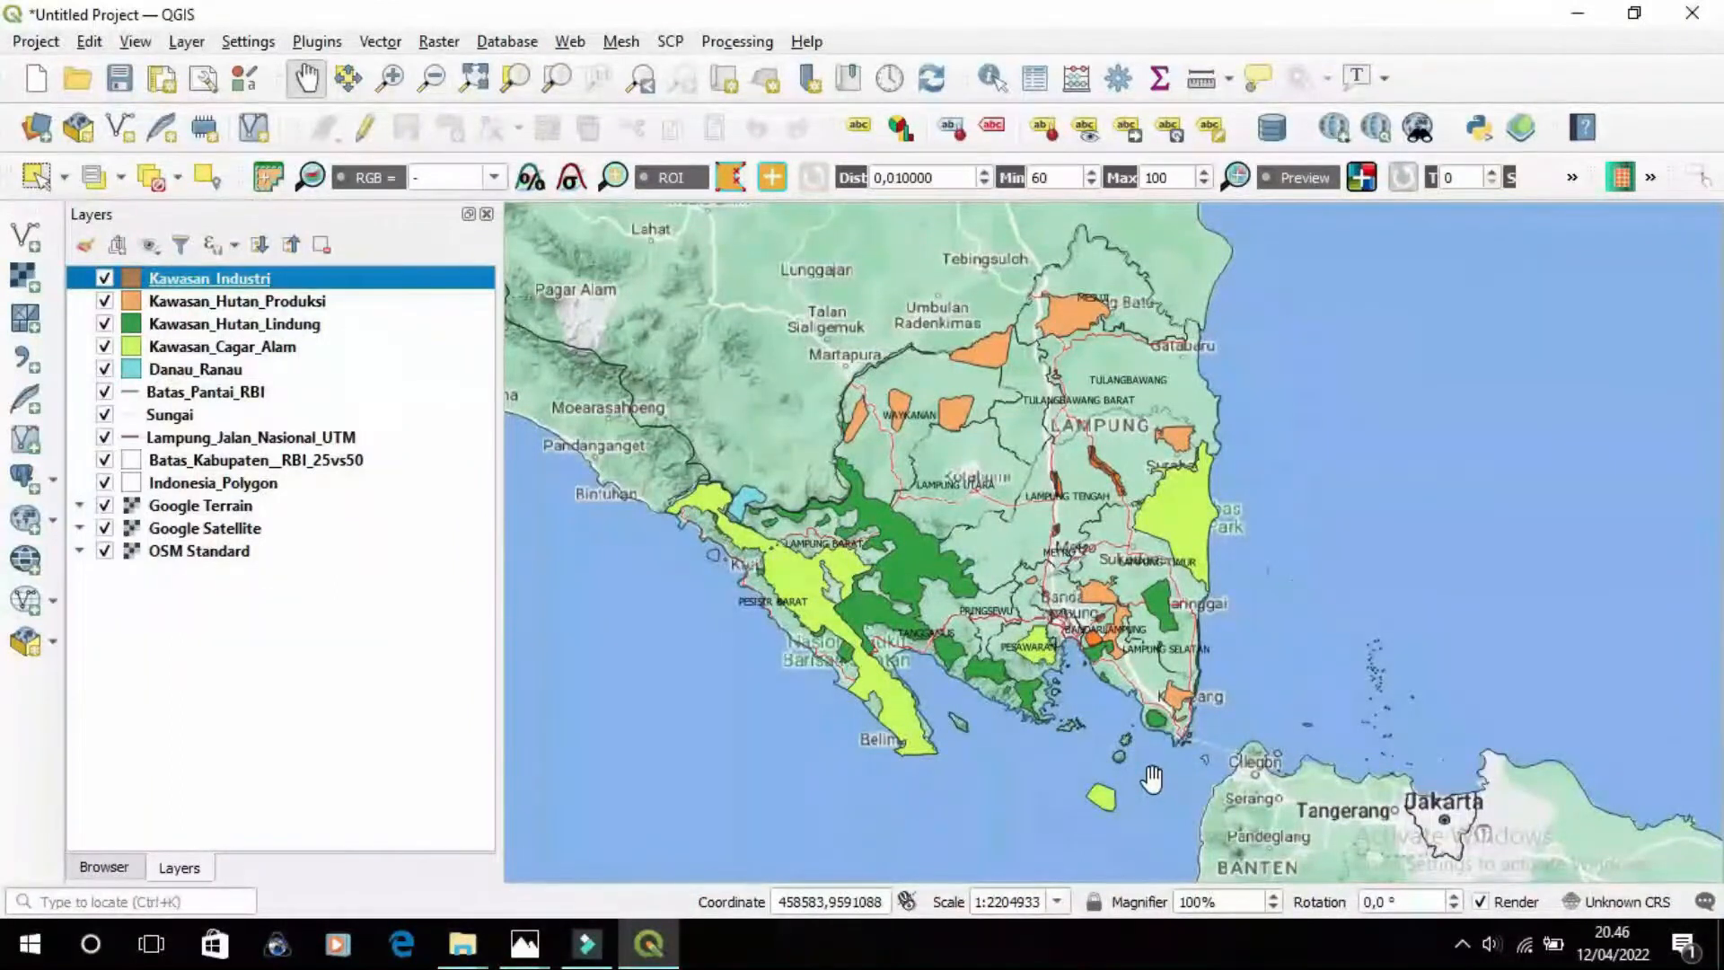
Hide all three basemaps and compare Google Satellite, OSM Standard and Google Terrain by showing them in turn beneath the Lampung layers
left_click(106, 529)
left_click(105, 550)
left_click(105, 505)
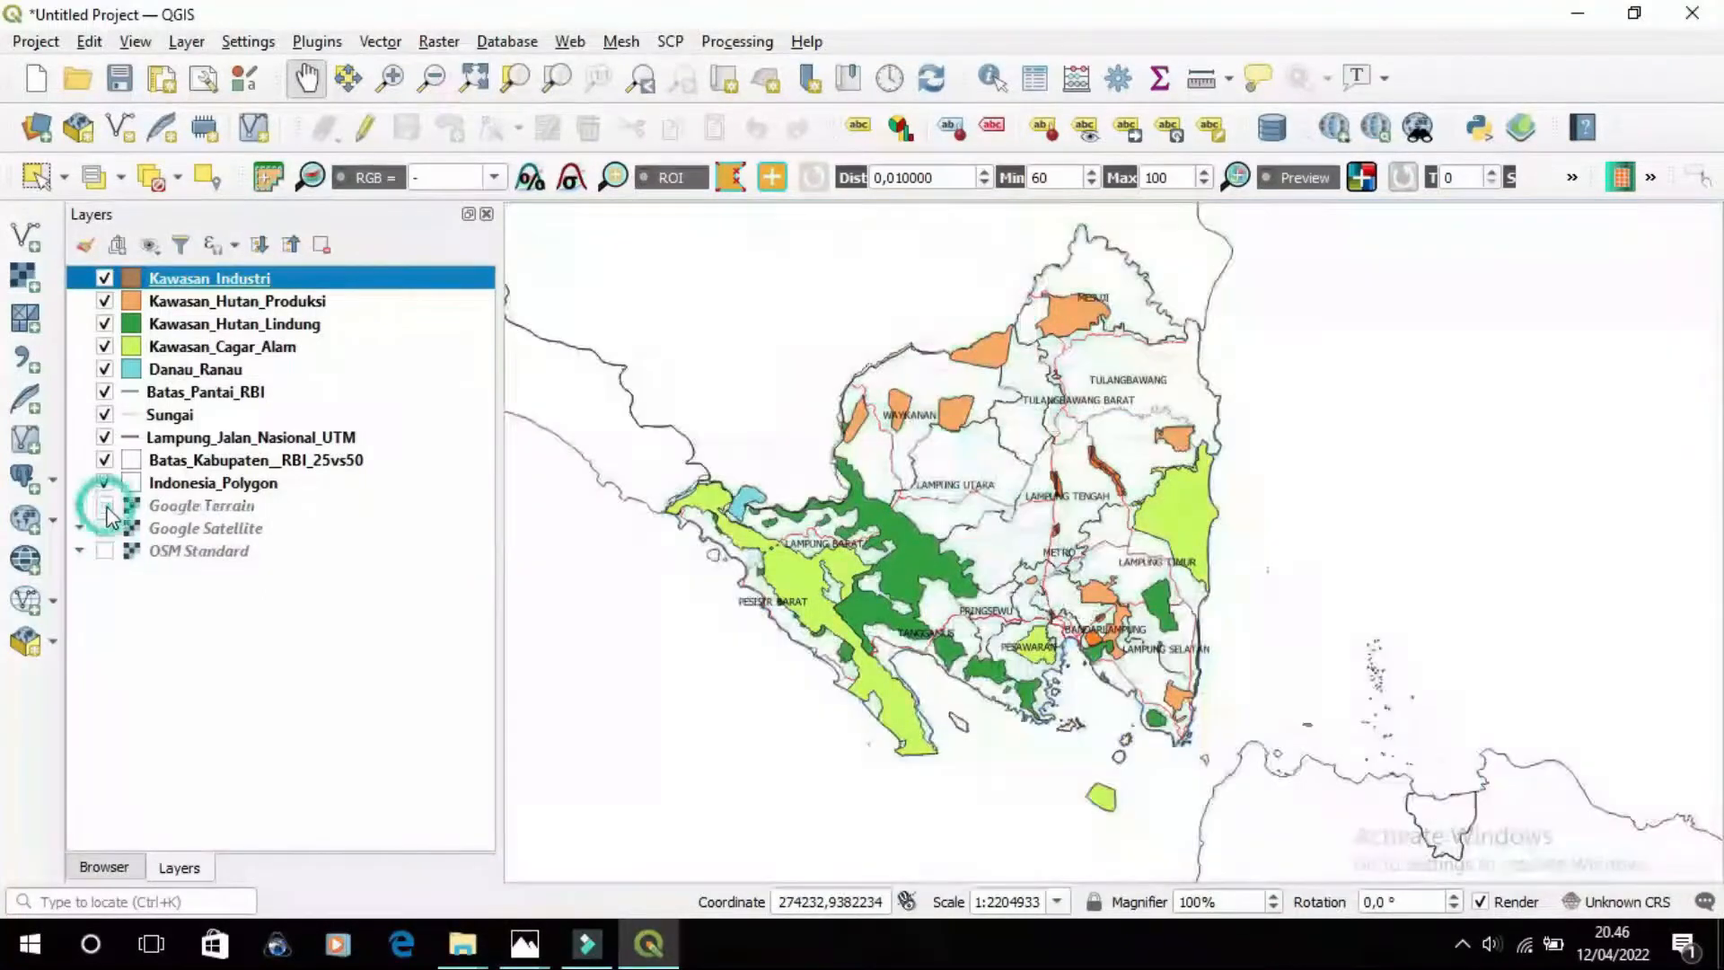
left_click(105, 529)
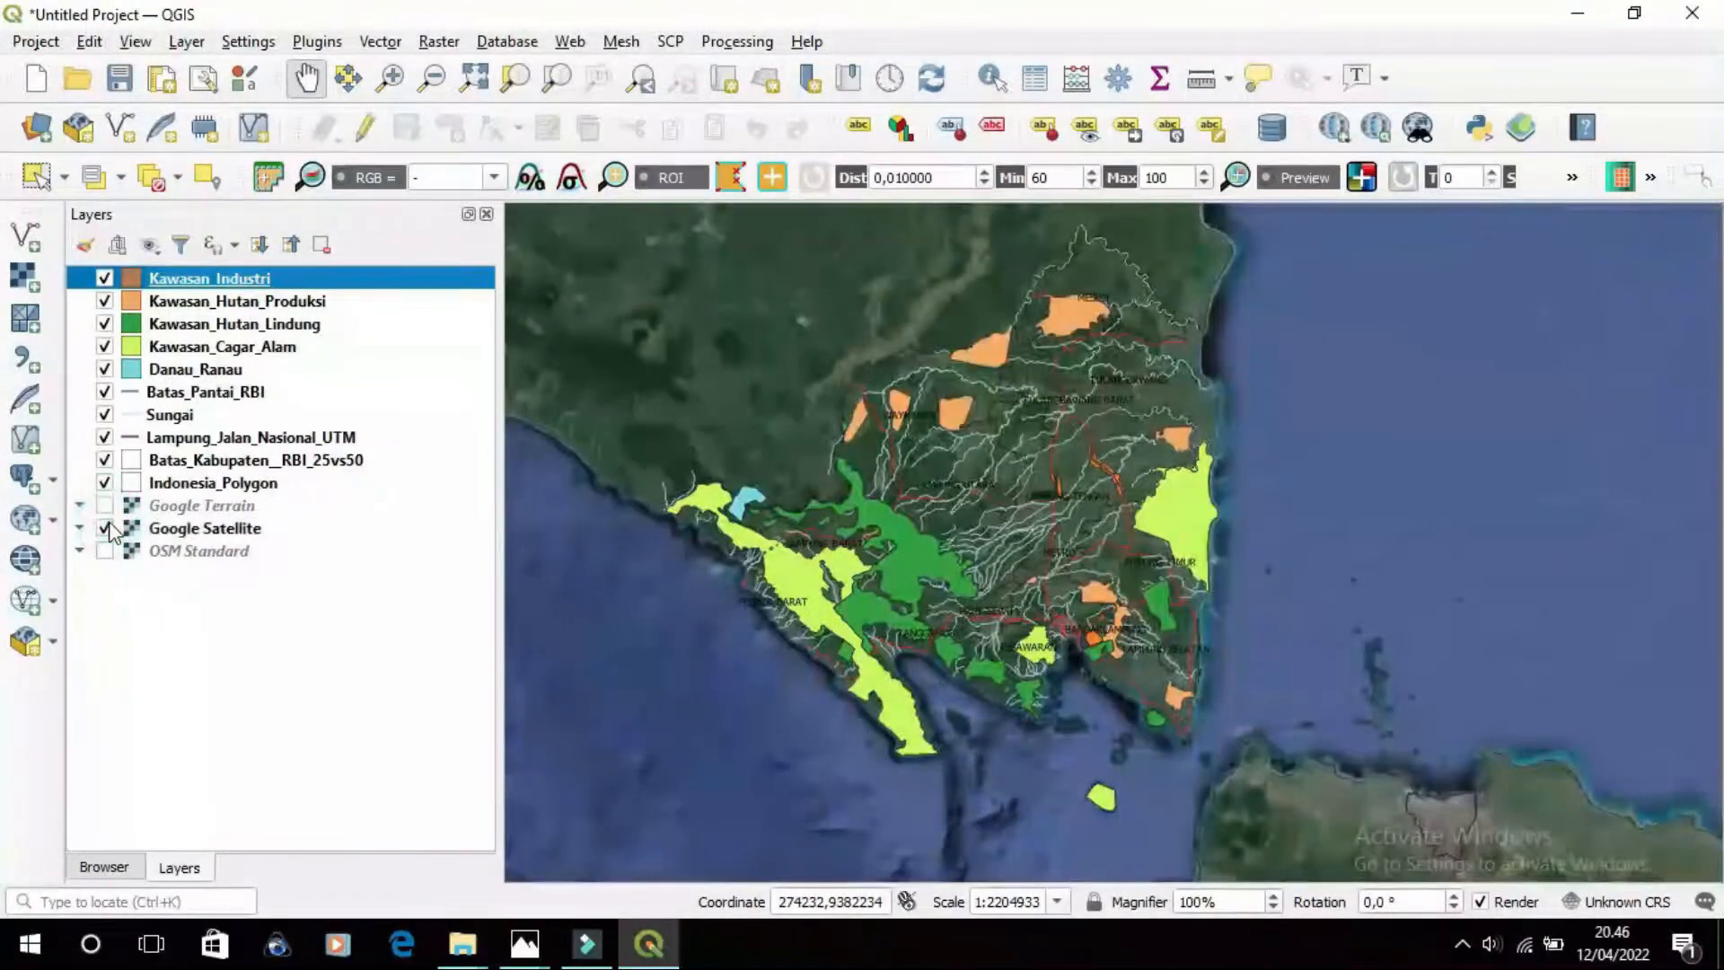
left_click(105, 550)
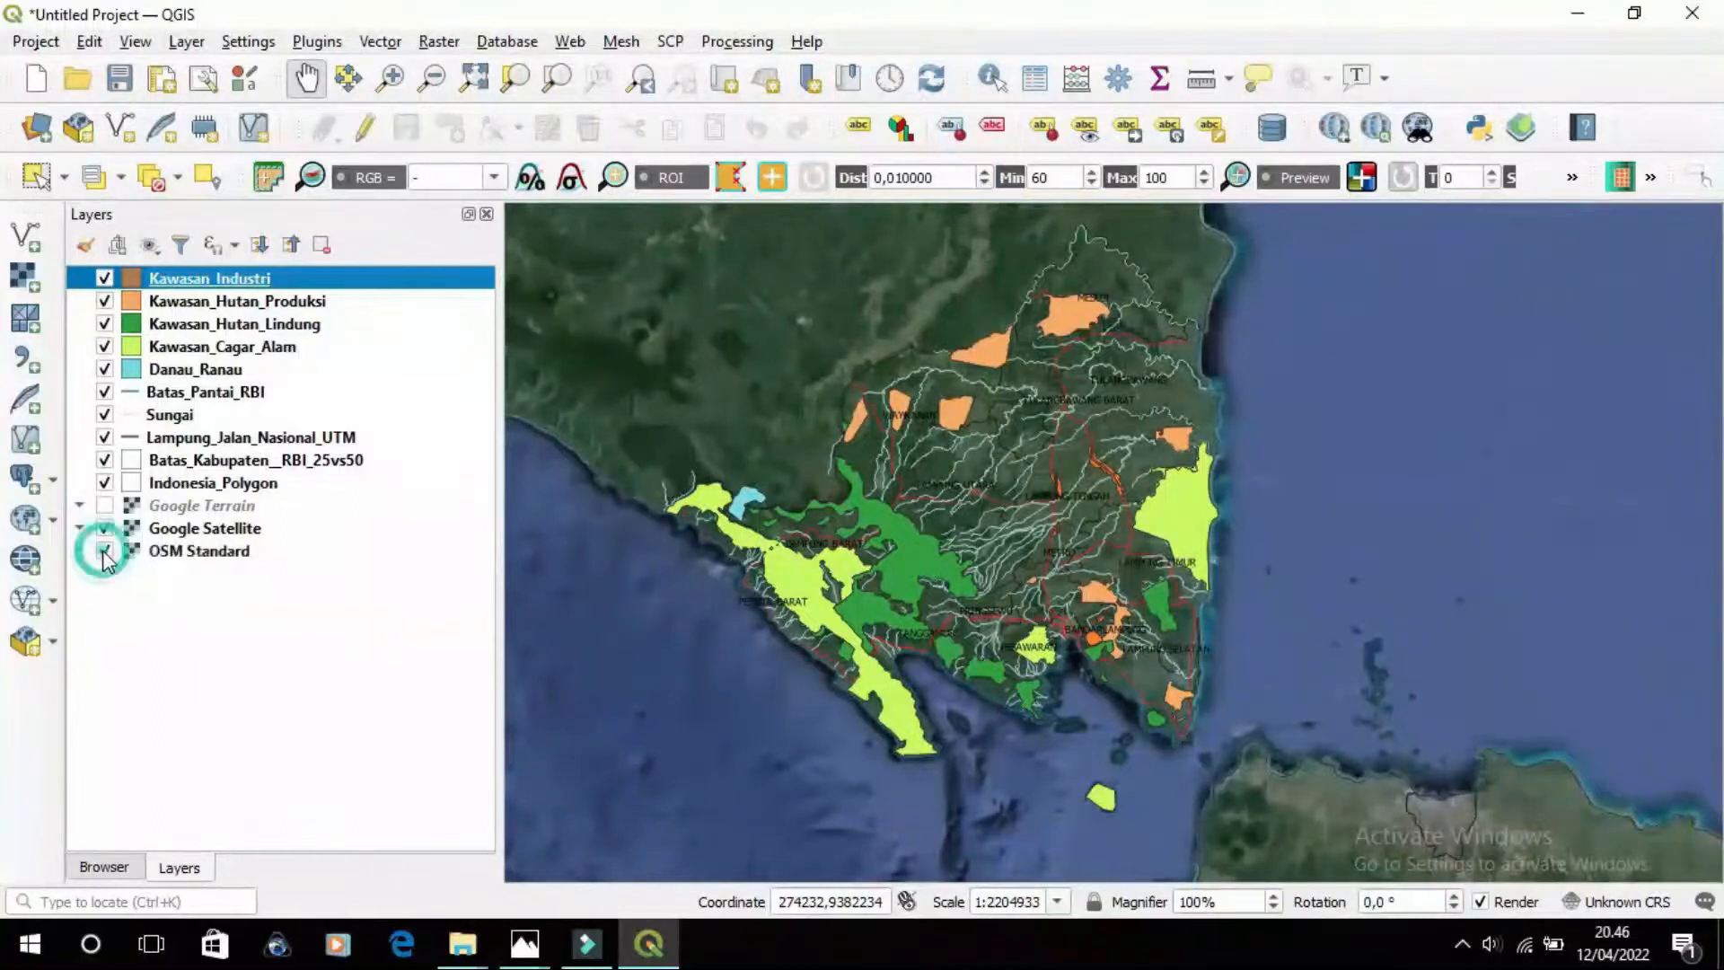
left_click(105, 529)
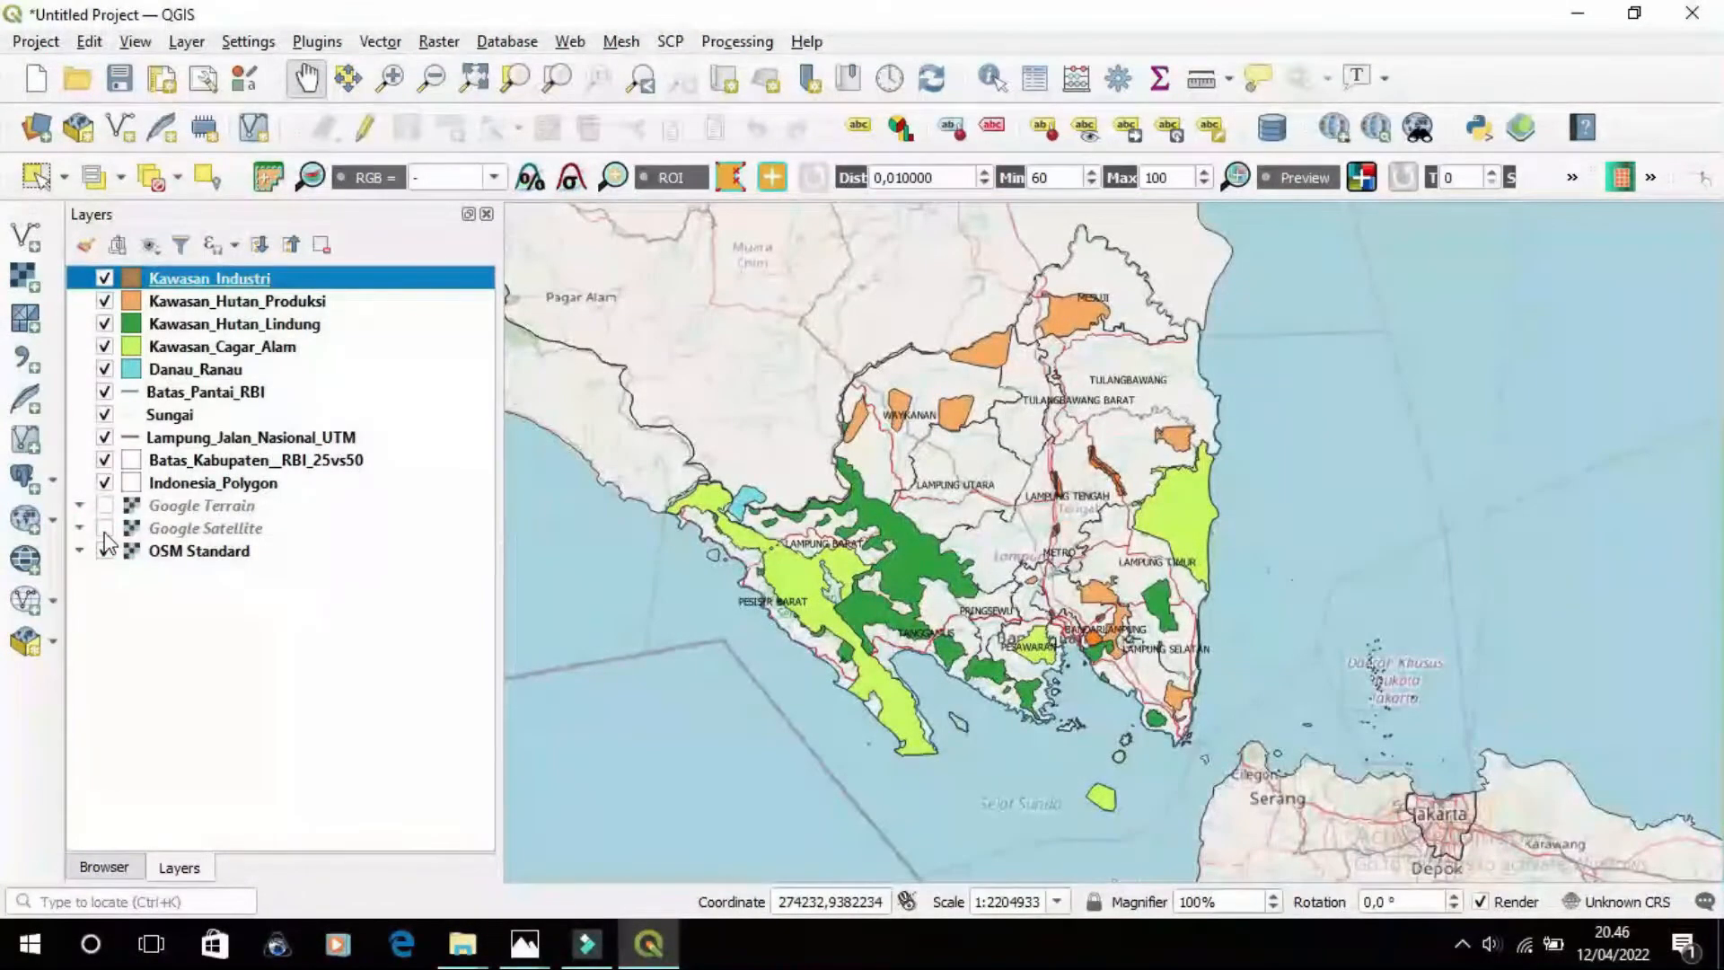
left_click(105, 505)
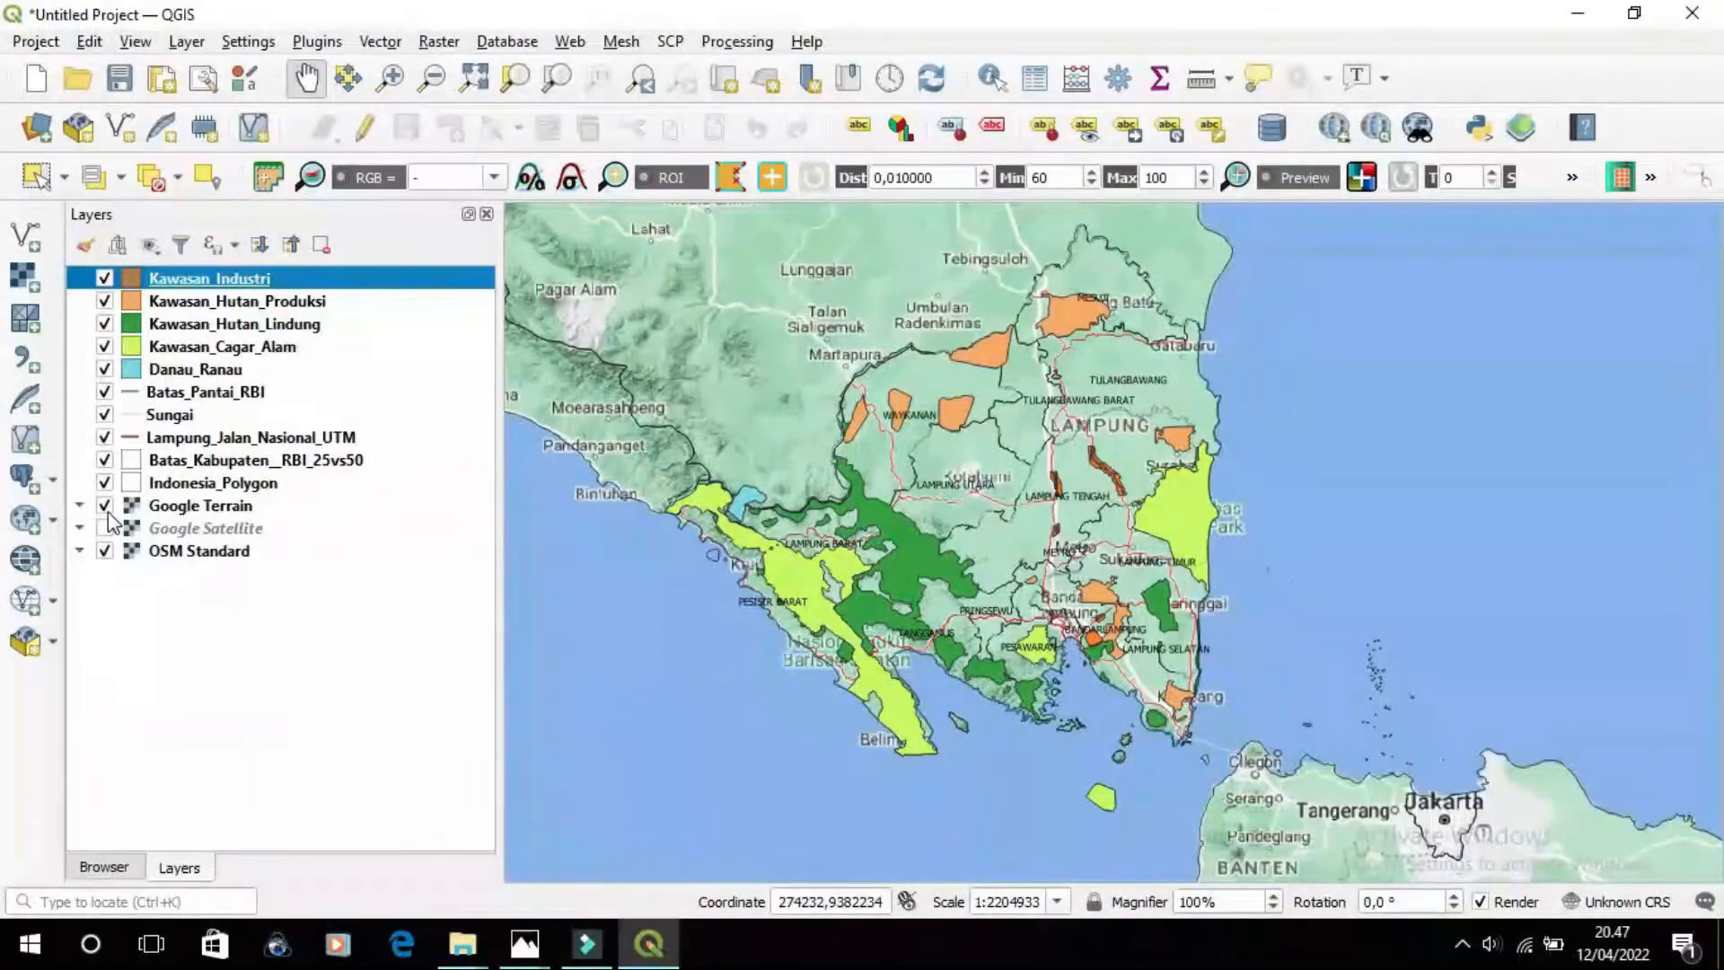
left_click(105, 505)
Change the simple fill colour of the Batas_Kabupaten__RBI_25vs50 layer to light grey and accept the symbology
left_click(137, 462)
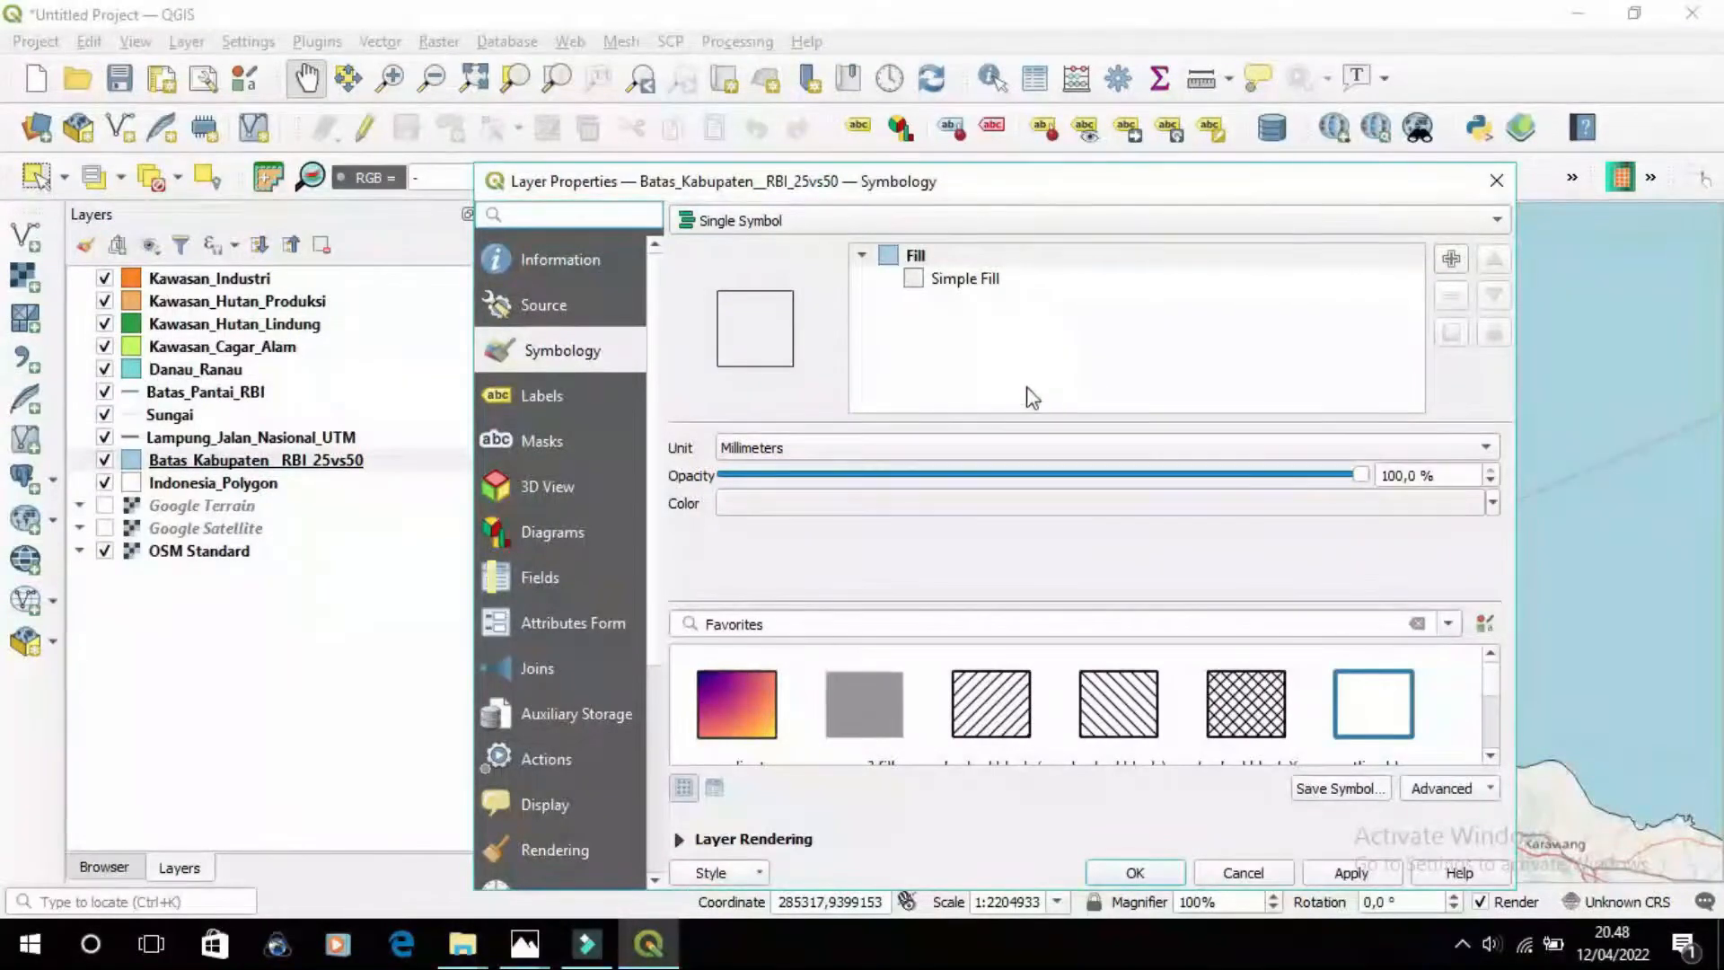
left_click(950, 286)
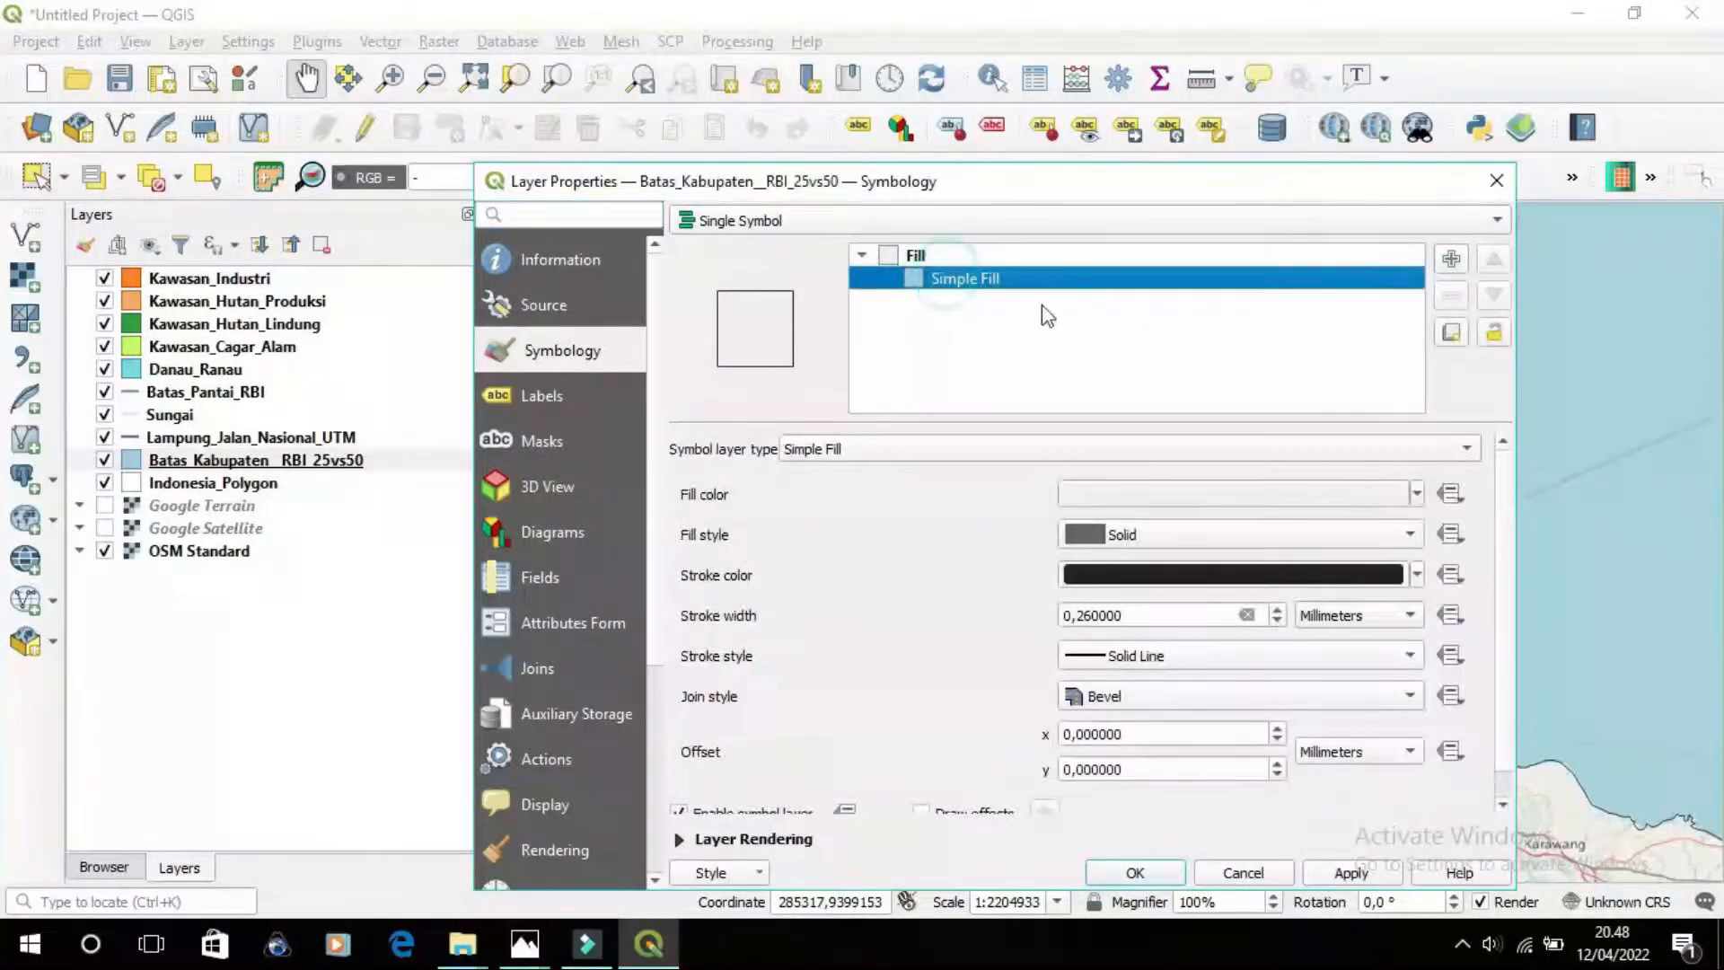
left_click(1417, 495)
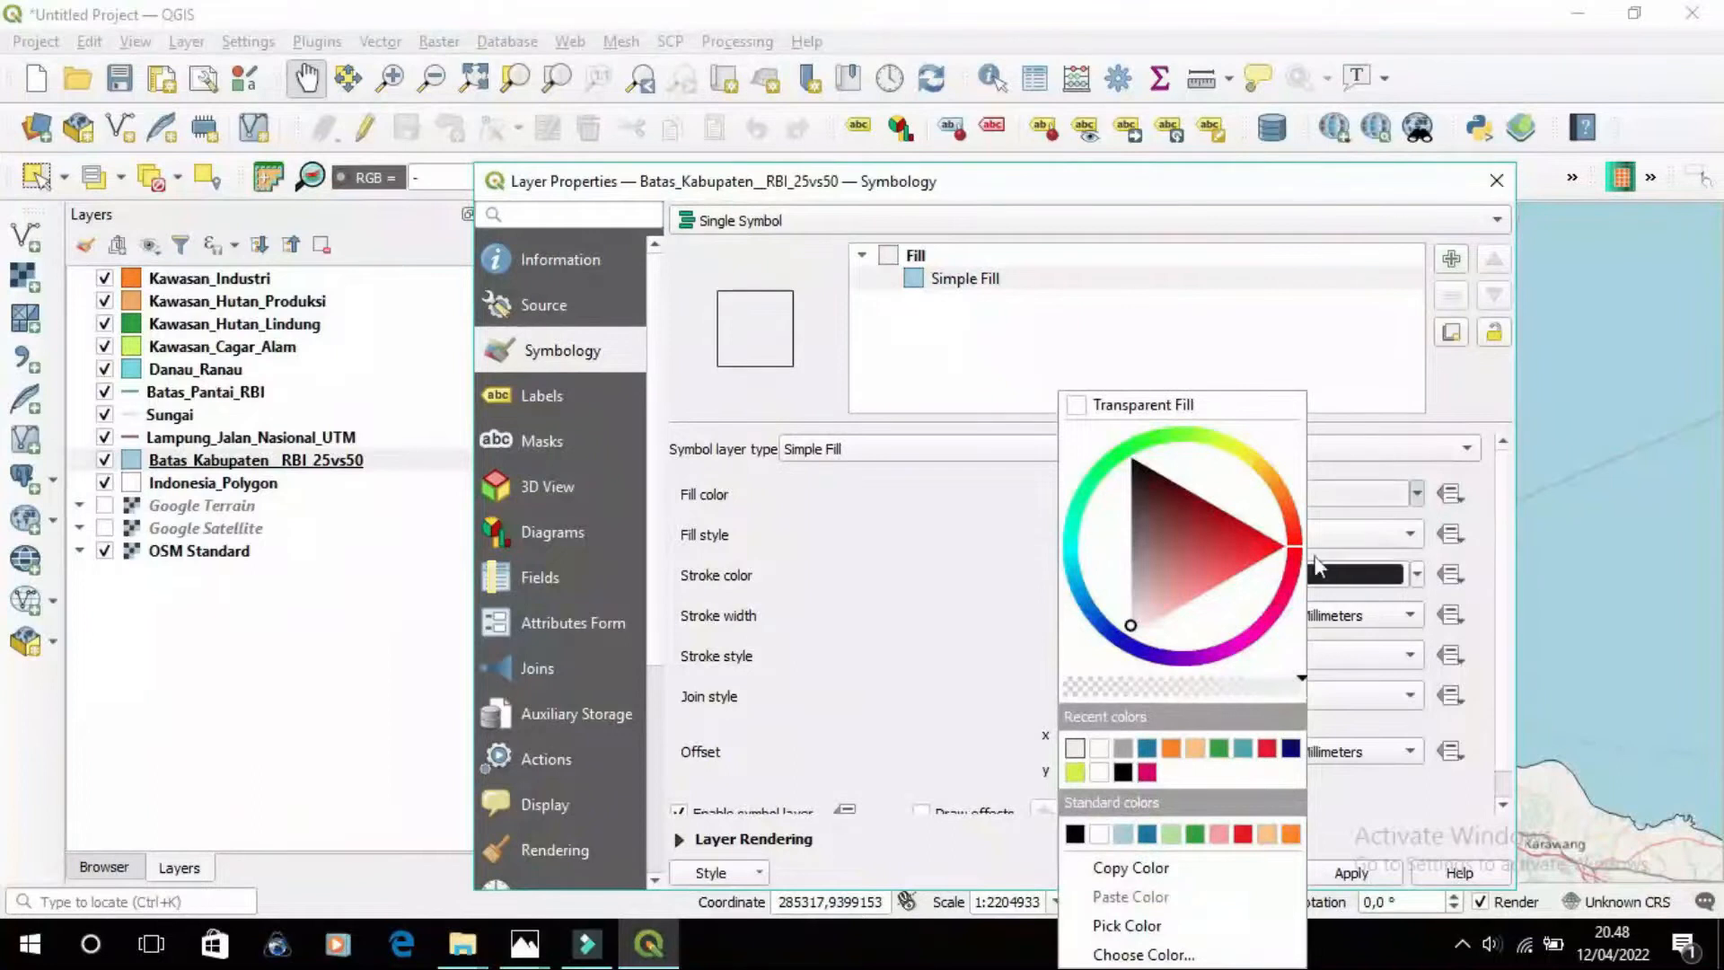
left_click_drag(1139, 615, 1135, 592)
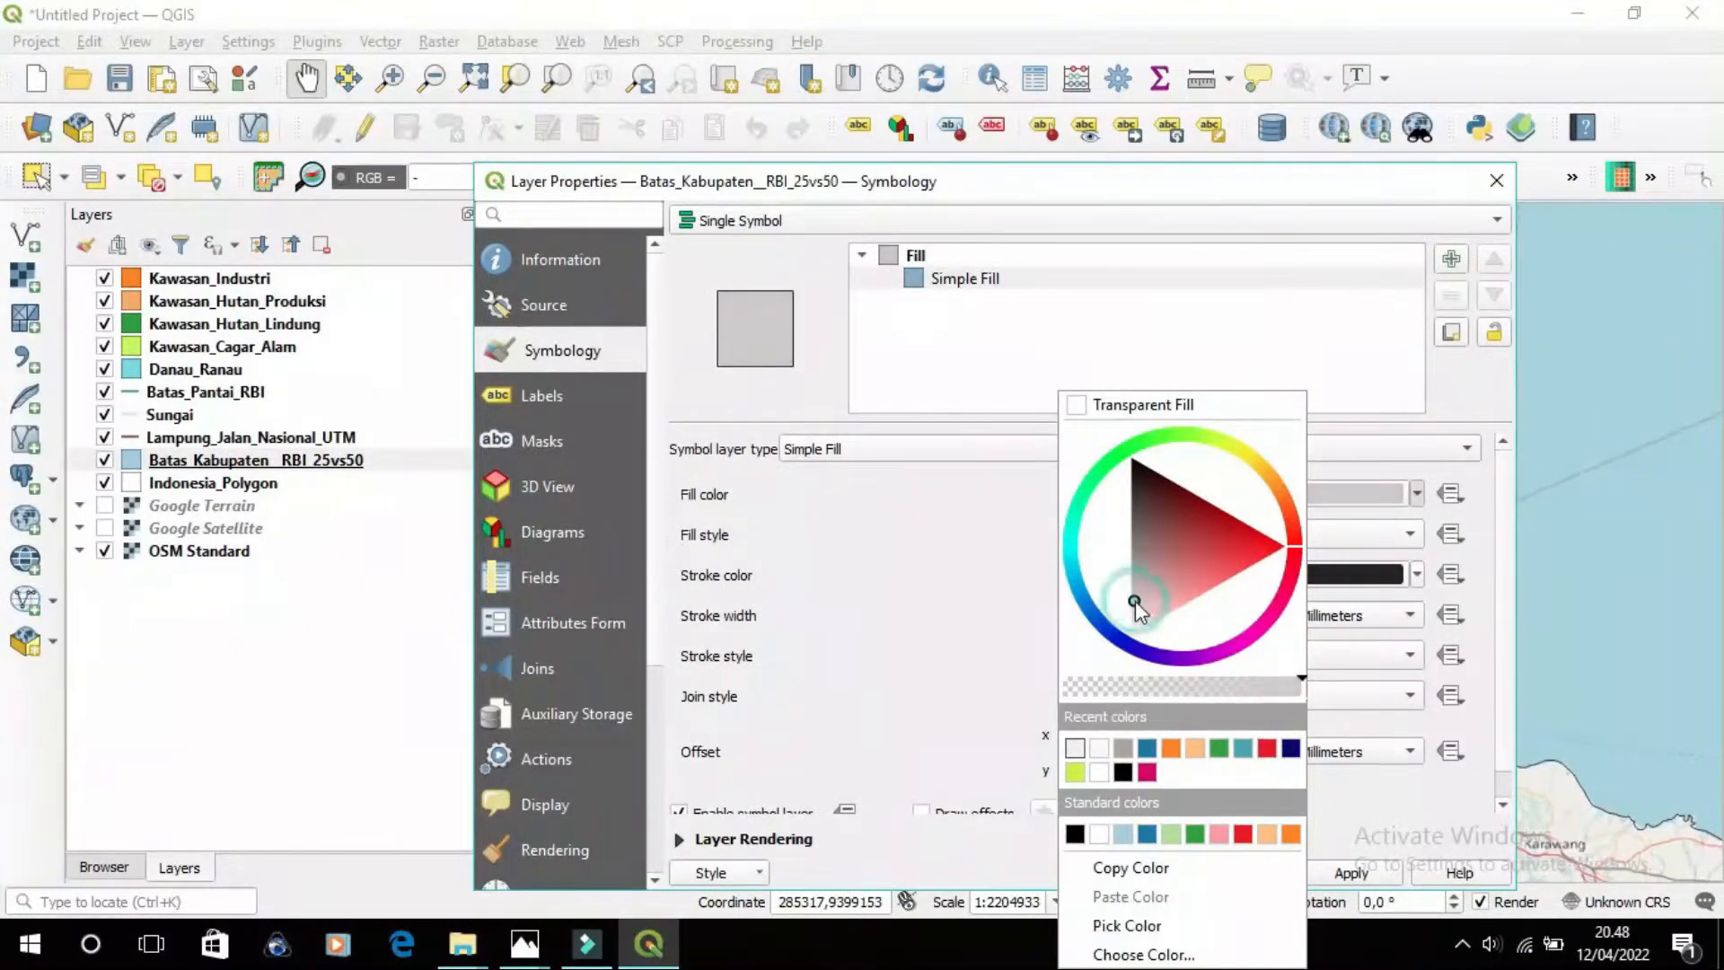
left_click(1049, 628)
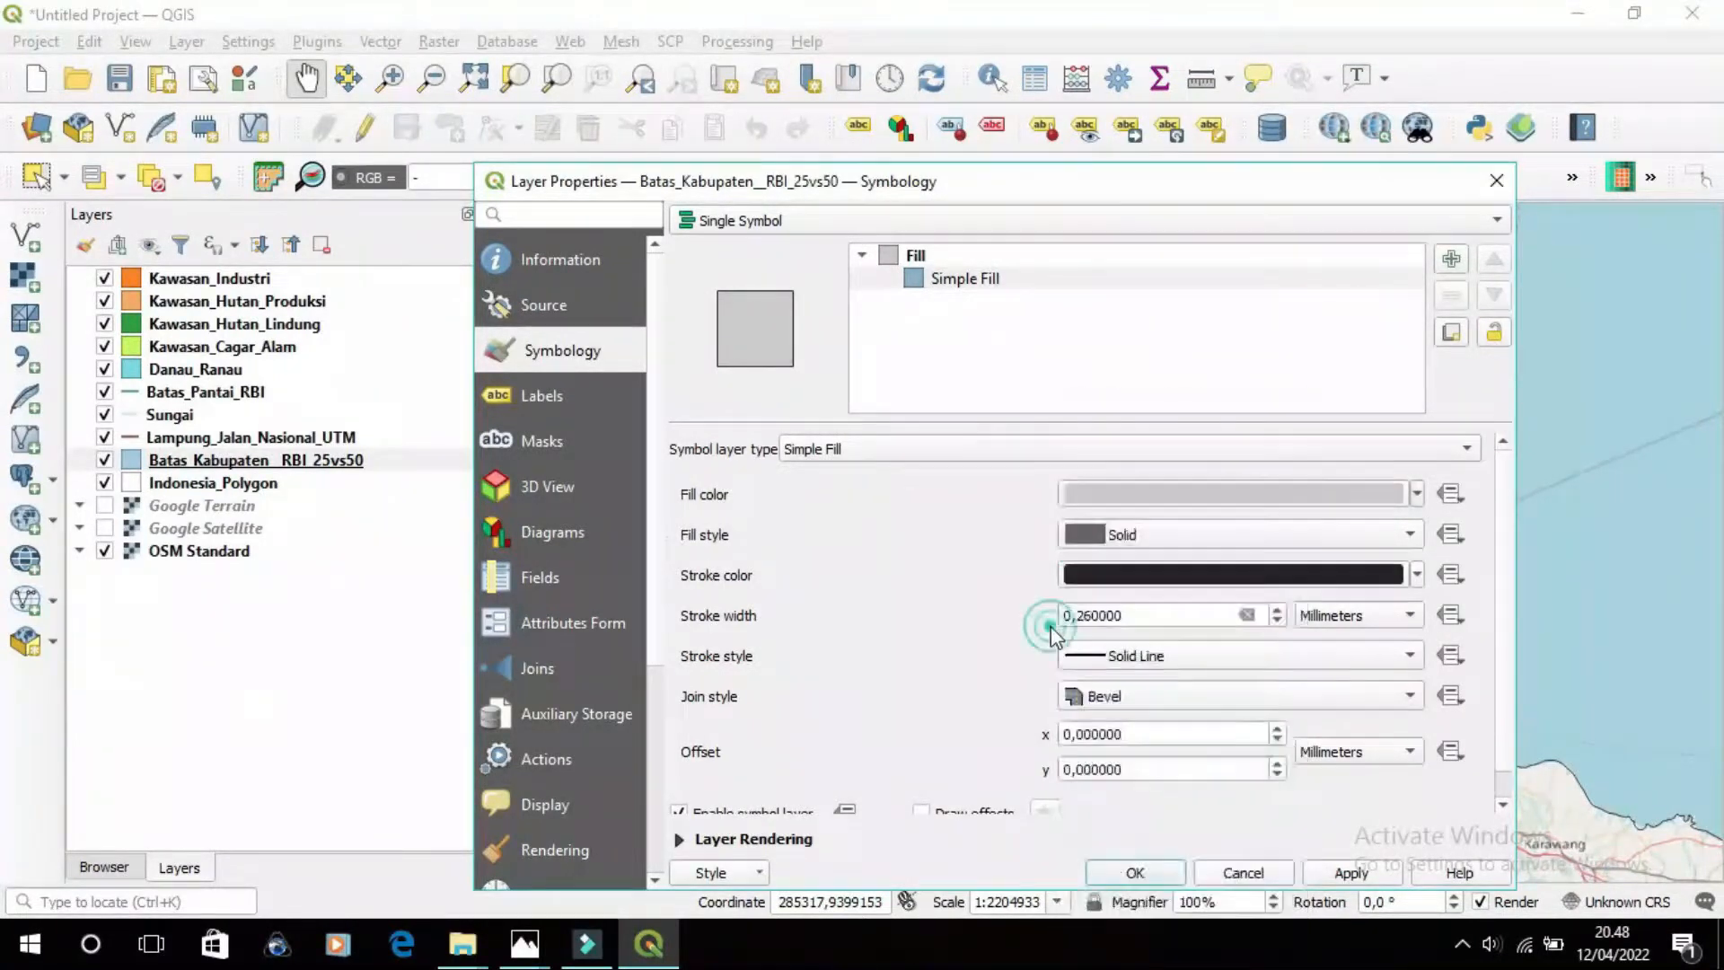
left_click(1154, 862)
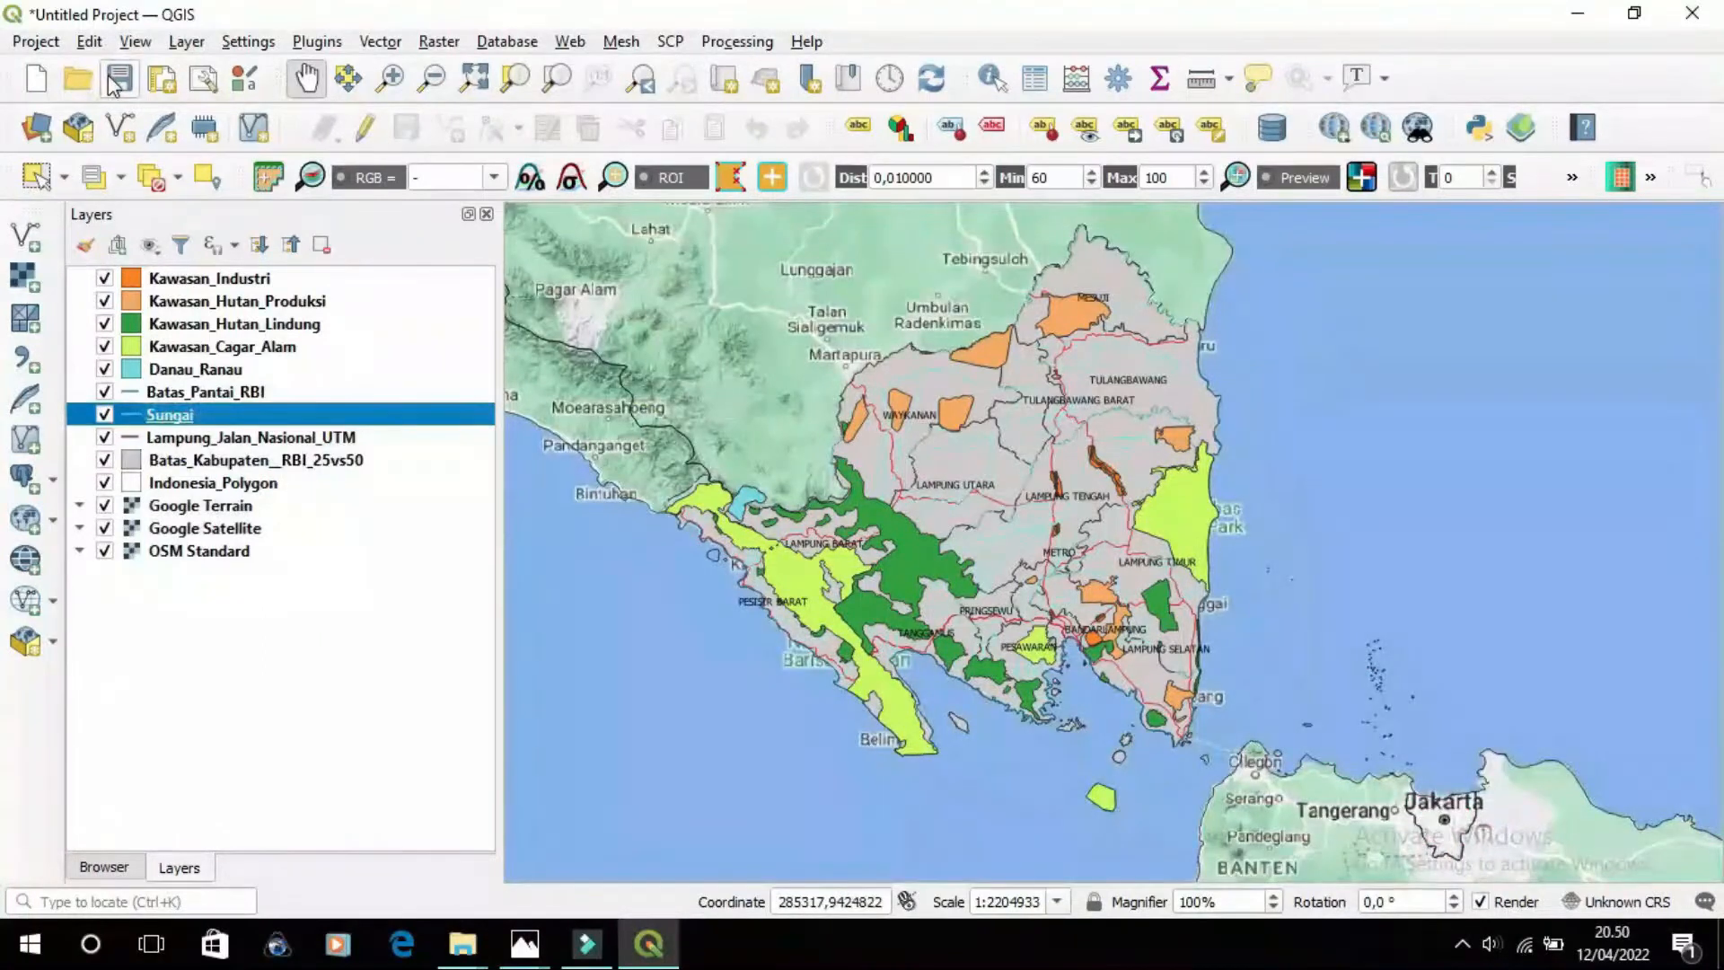
Save the project as WEBGIS ARAHAN FUNGSI LAHAN in the WEBGIS folder inside folder 5
left_click(118, 81)
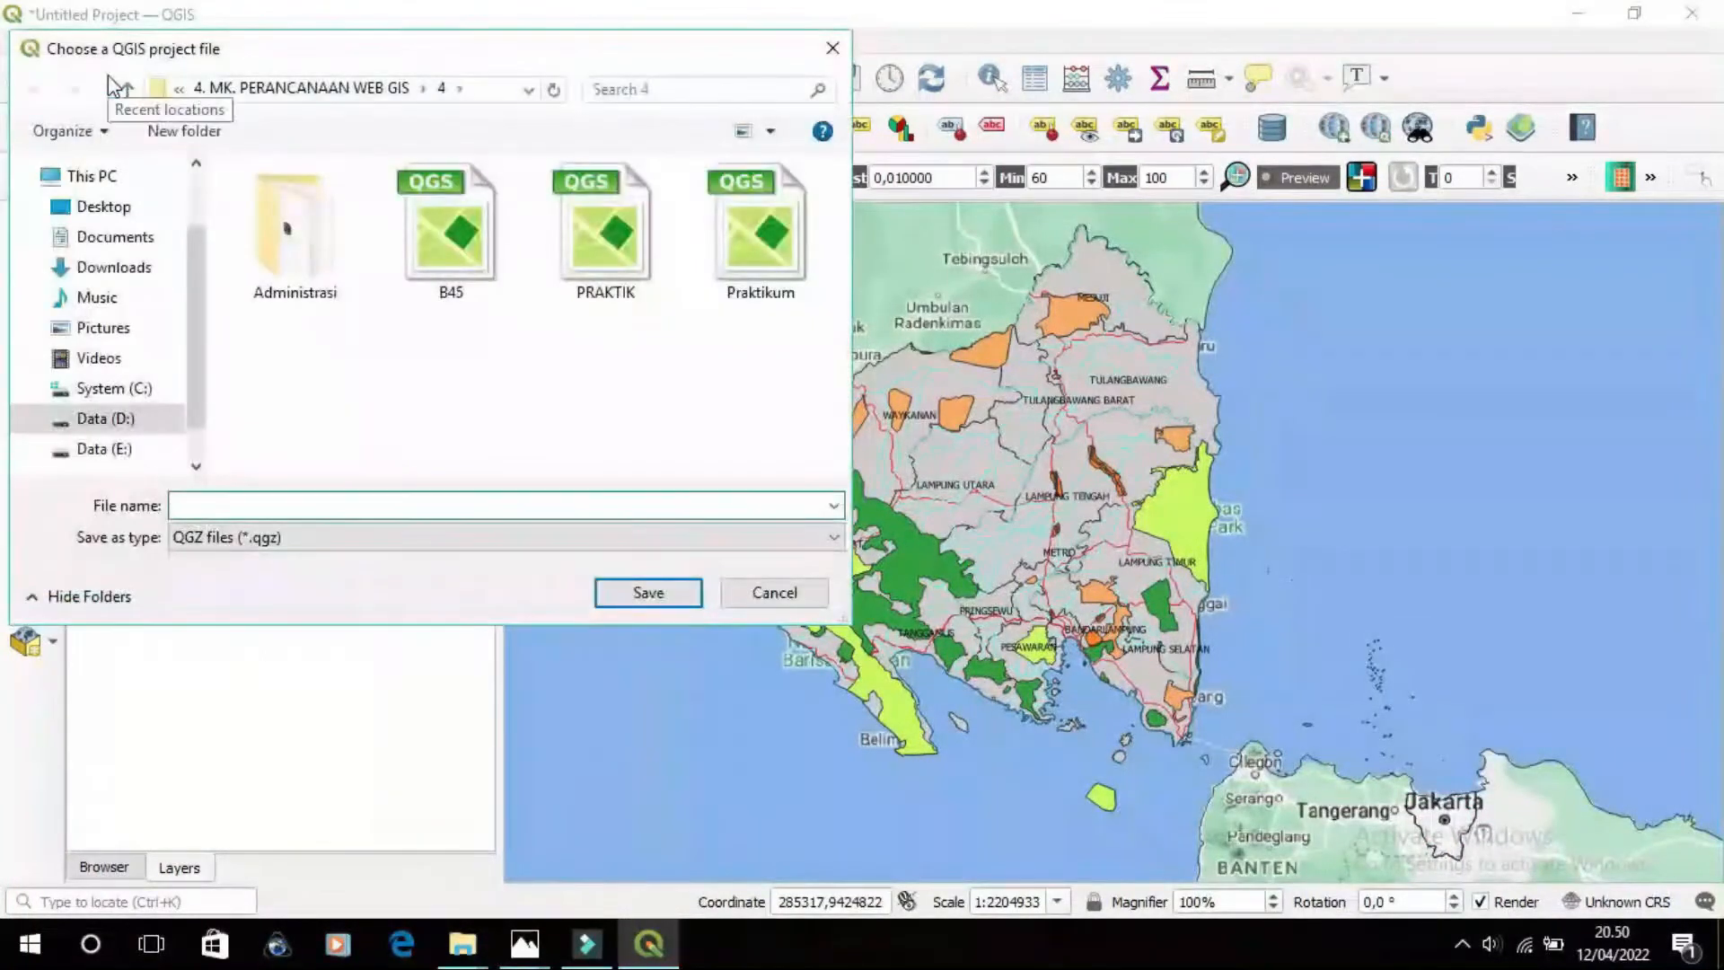
left_click(310, 87)
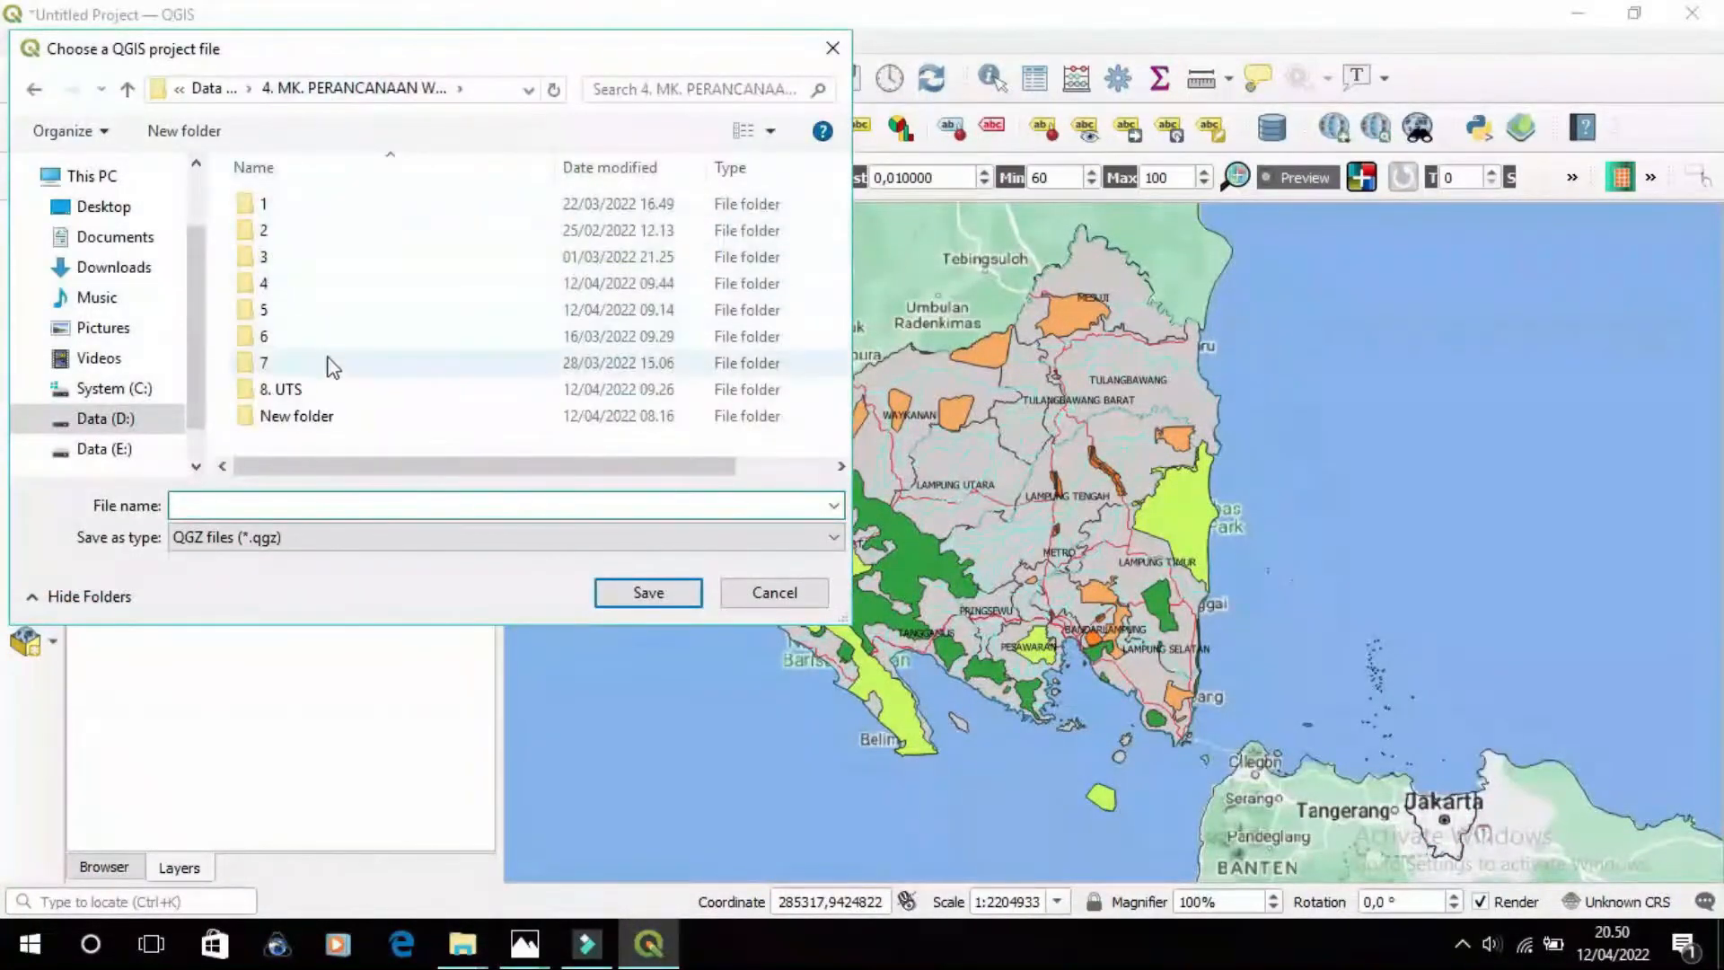
double_click(297, 310)
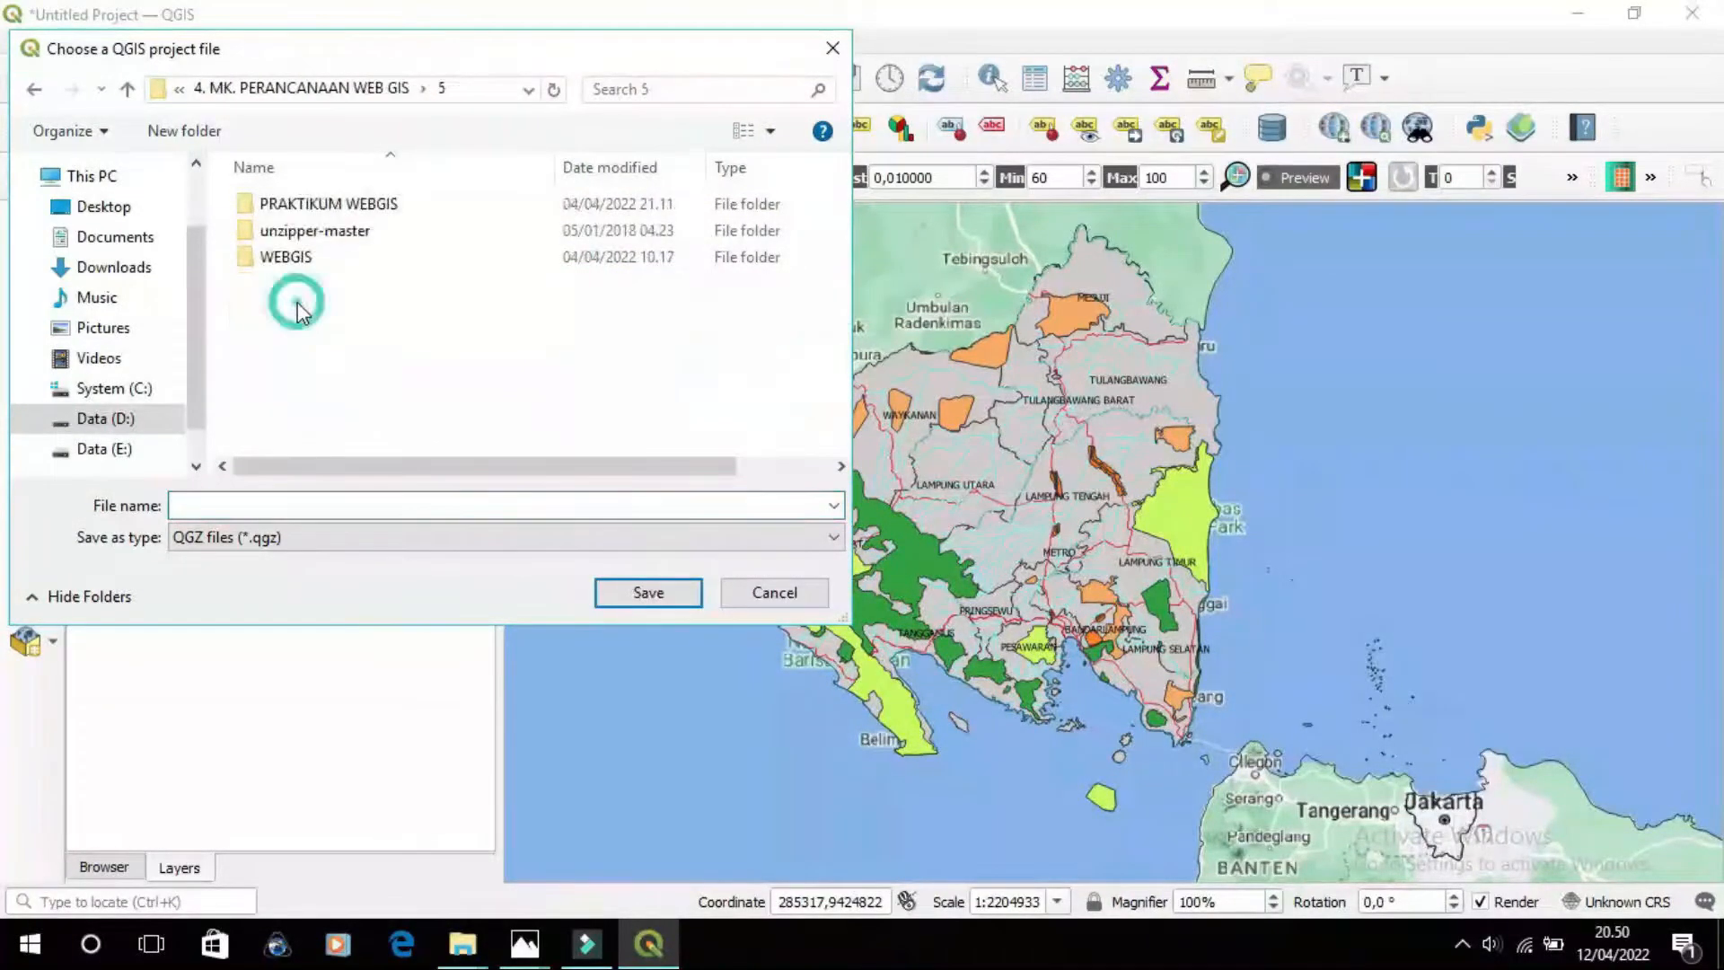
double_click(314, 257)
left_click(359, 496)
left_click(335, 496)
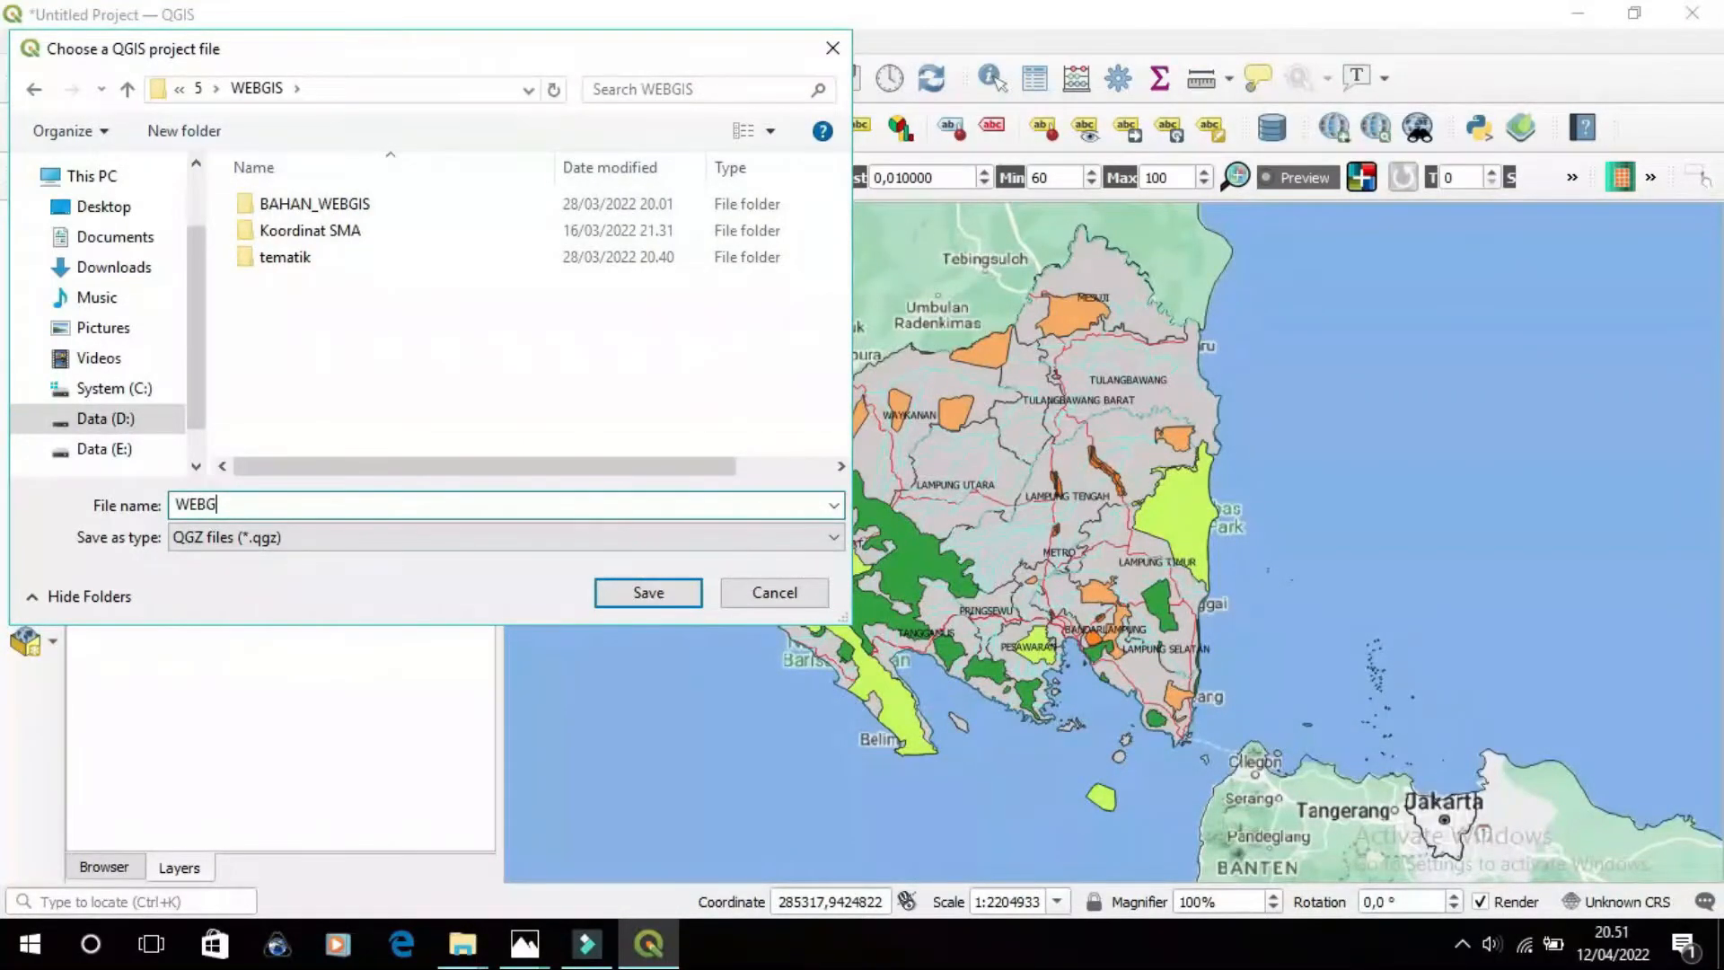
type("WEBGIS")
left_click(267, 504)
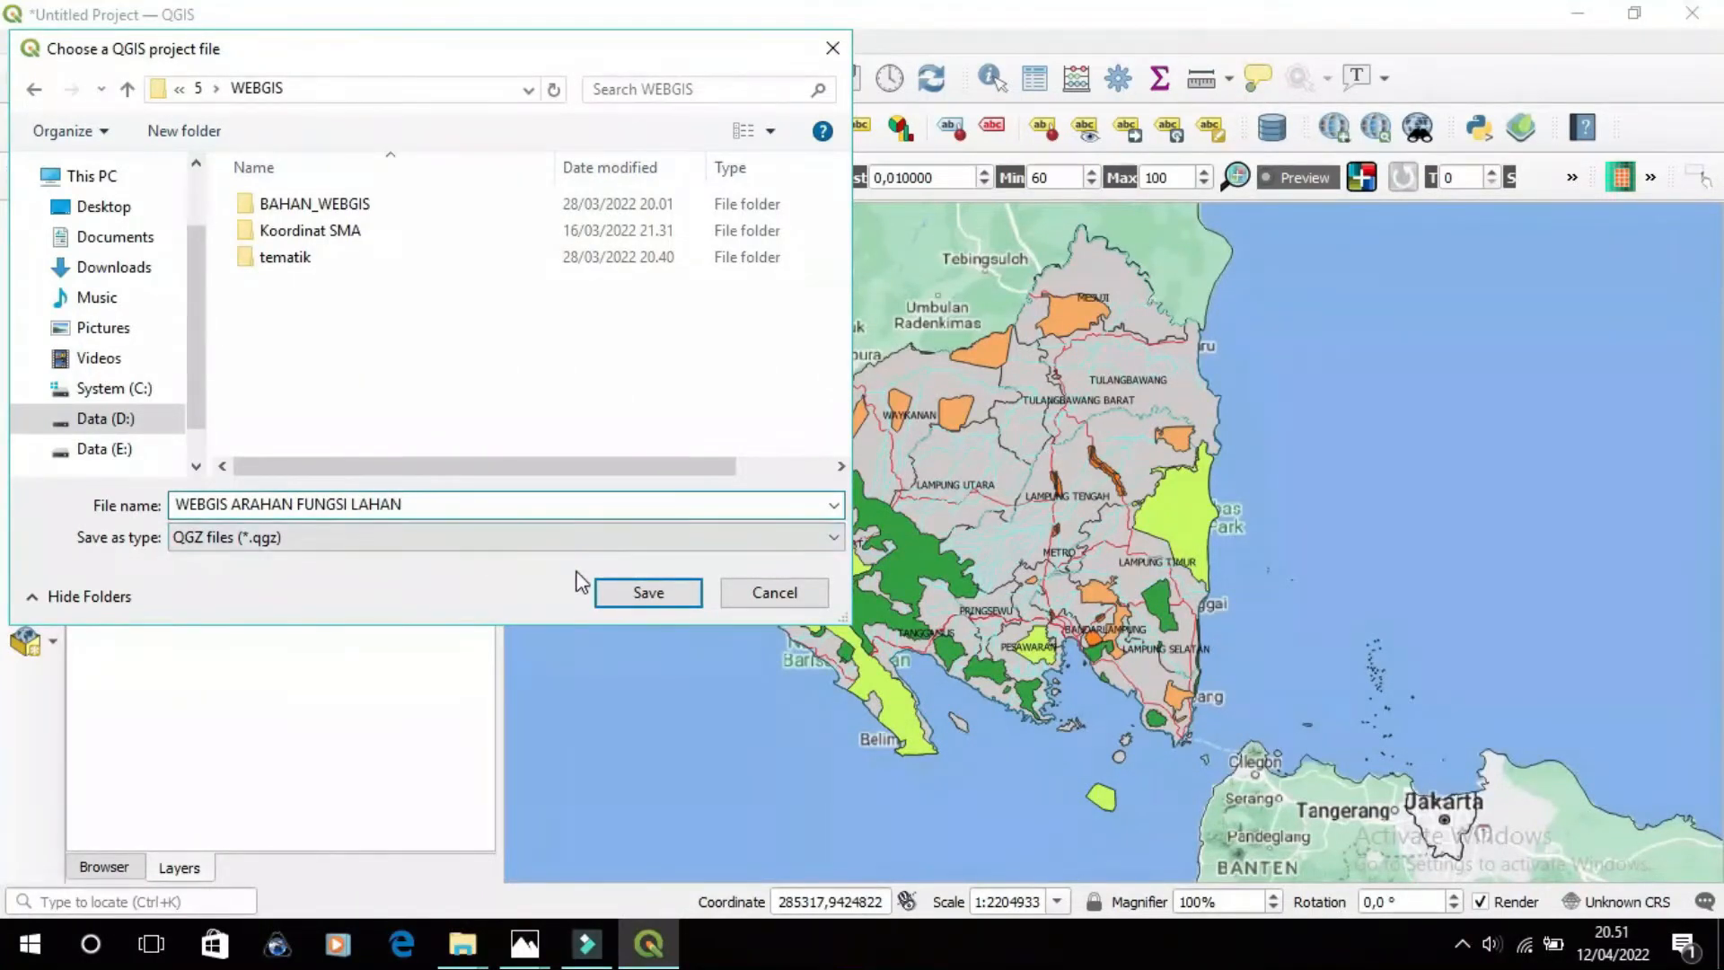
left_click(644, 591)
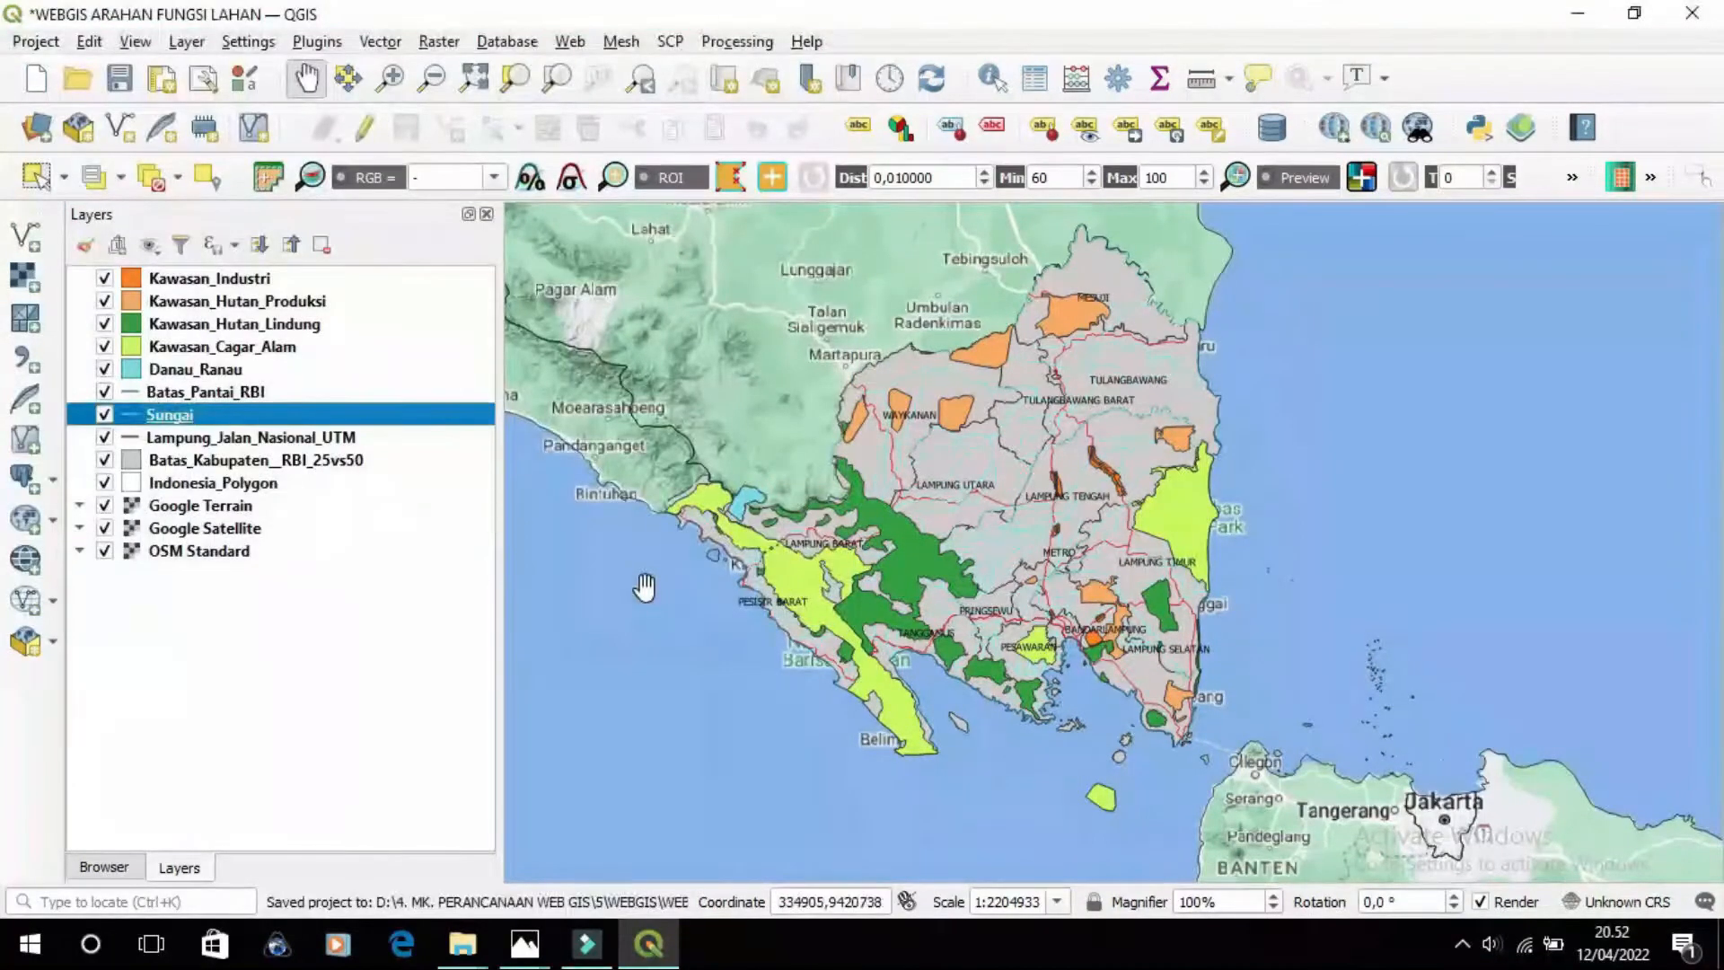
Set the project title to "Peta Arahan Fungsi Lahan Provinsi Lampung" in the project properties and apply it
left_click(36, 41)
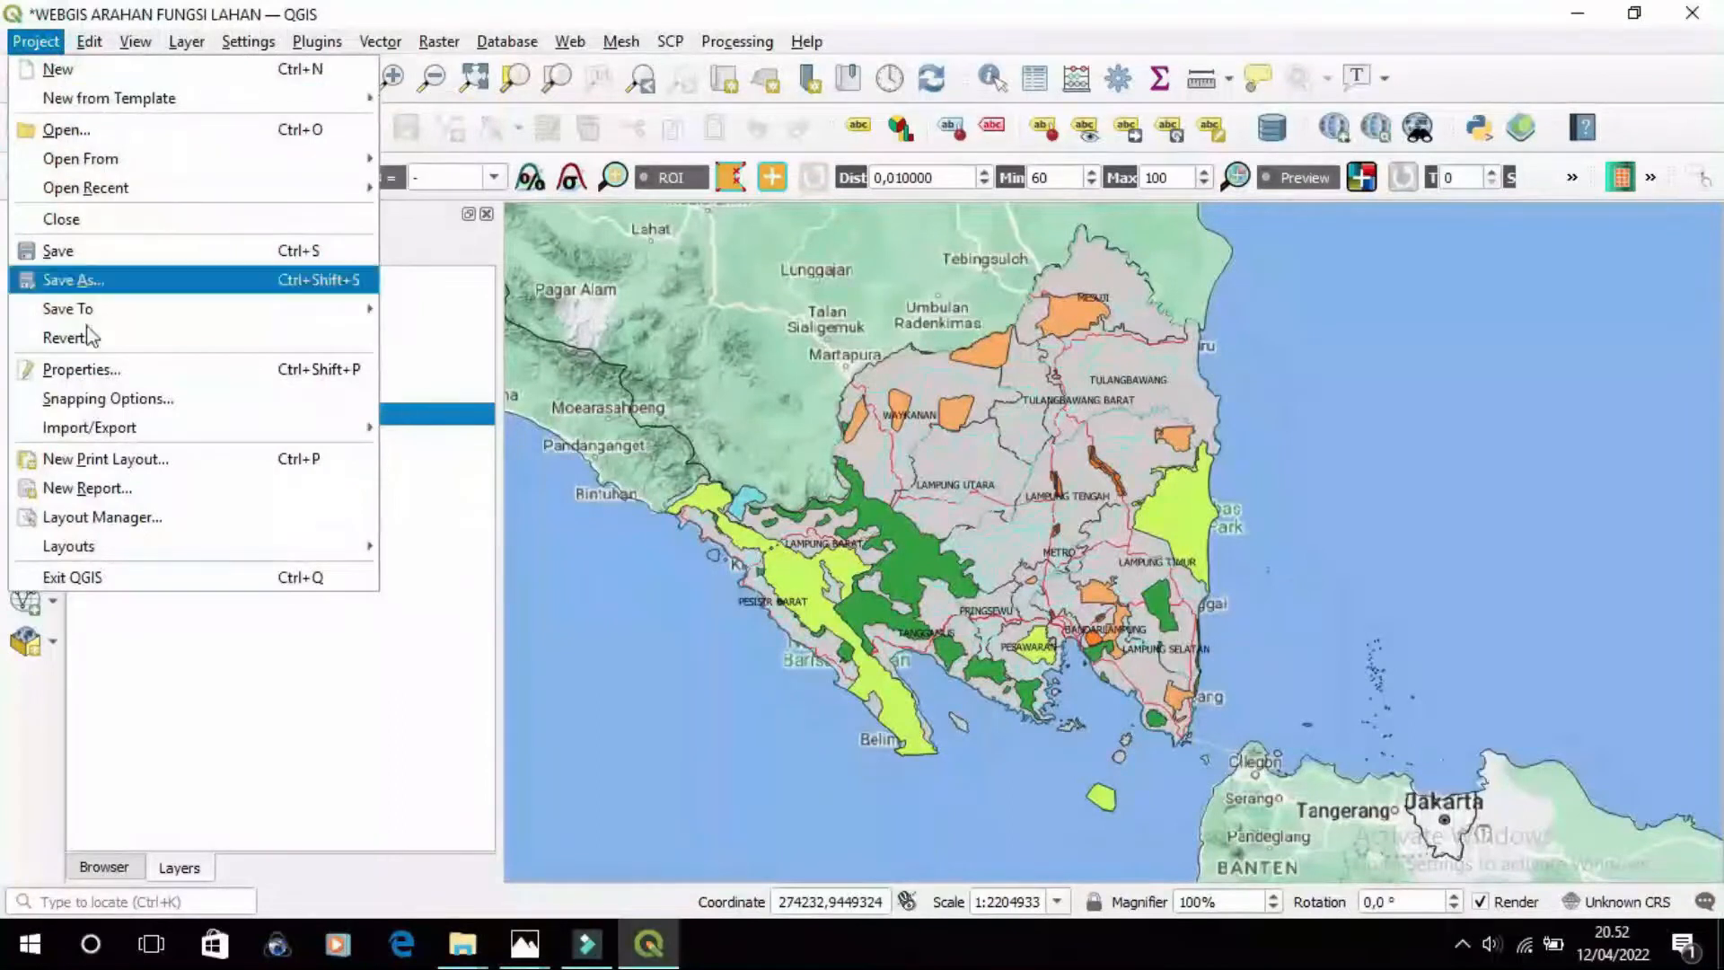
left_click(169, 369)
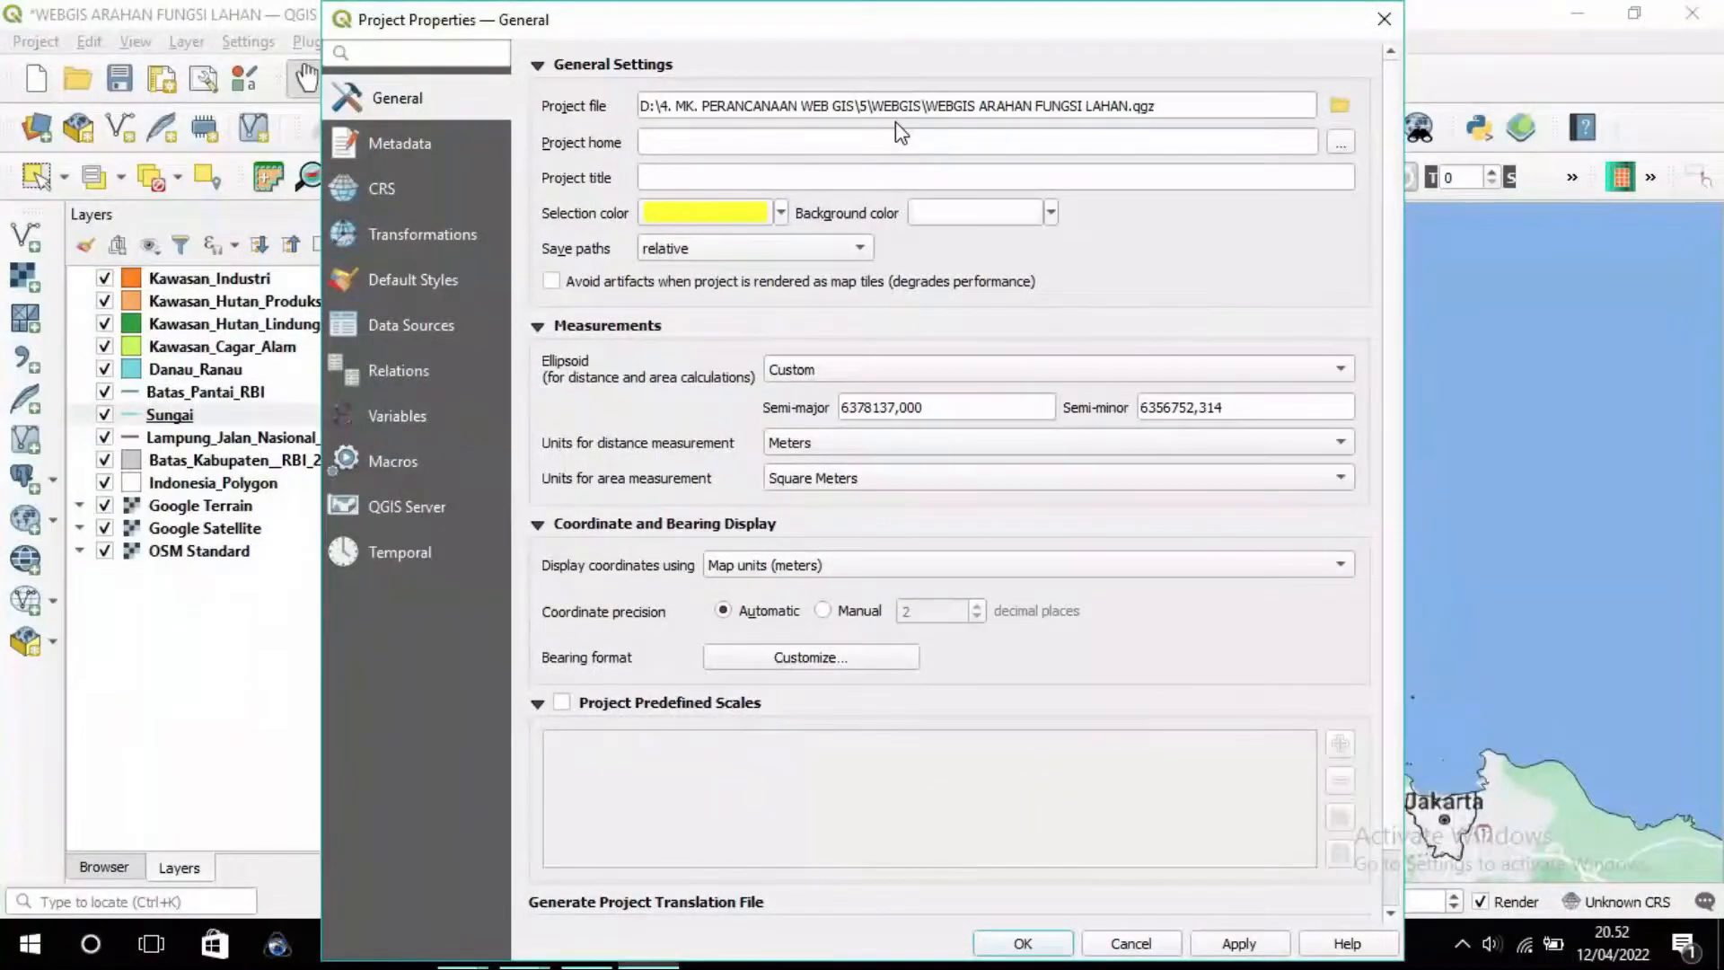
left_click(734, 169)
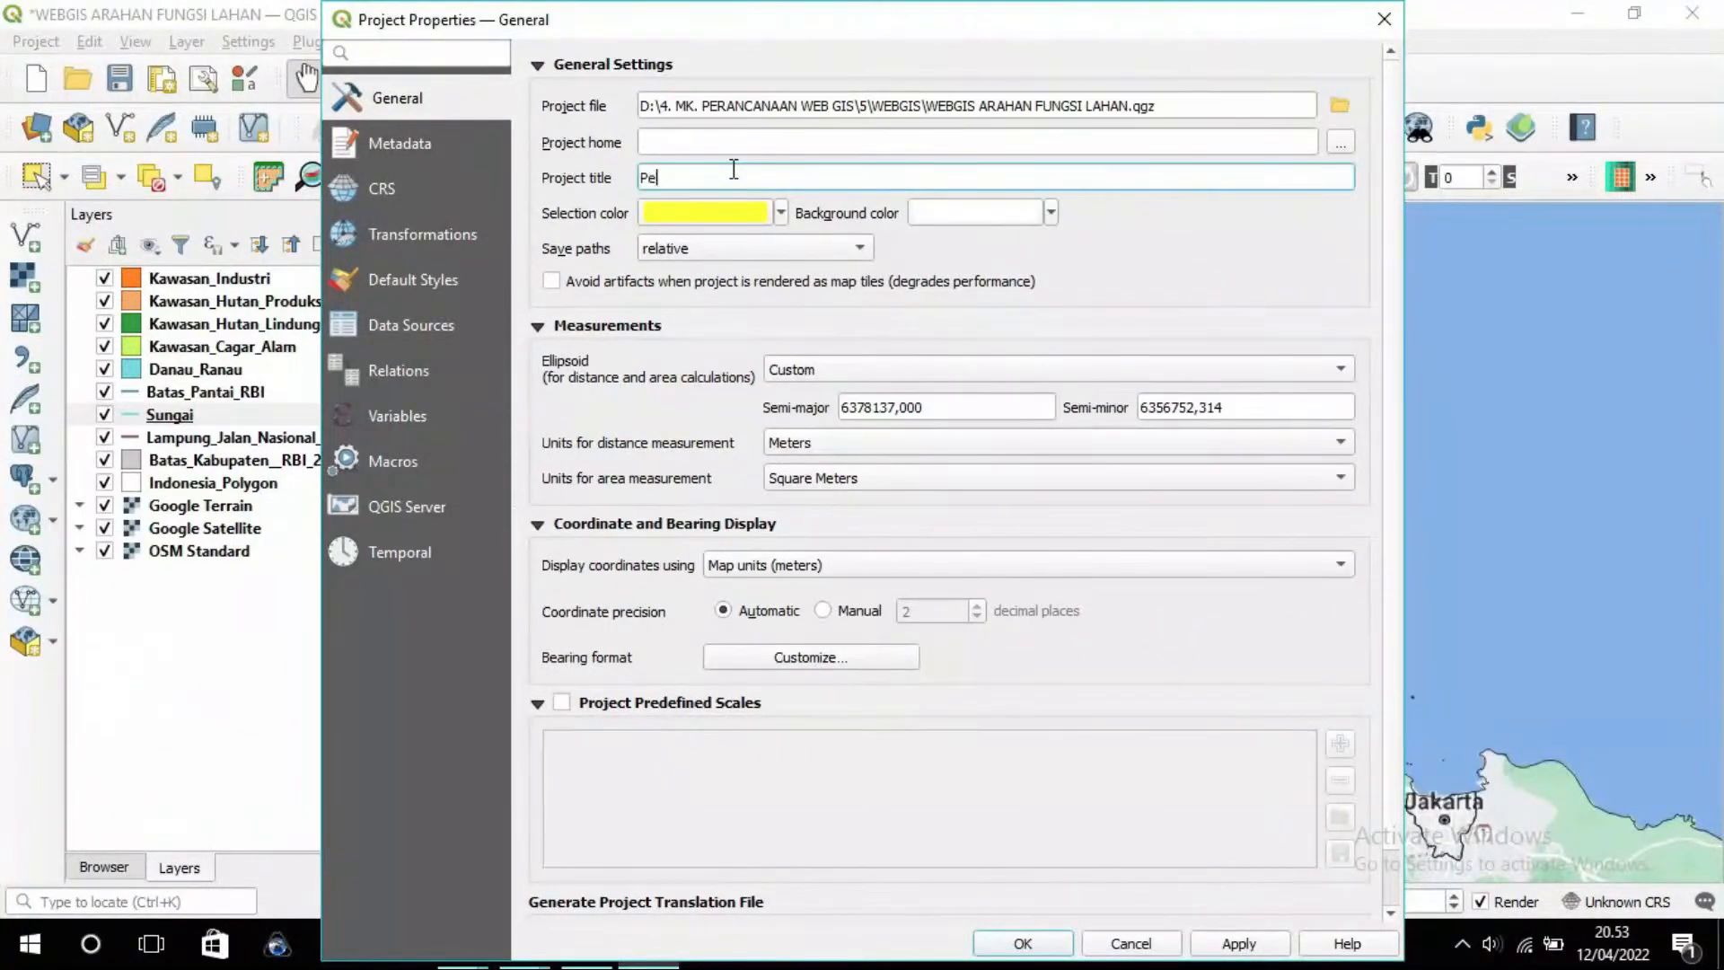
type("Peta Araha")
key("BackSpace")
key("BackSpace")
type("raha")
type("n Fungsi Lhaan")
type("ahan ")
type("Provinsi Lampung")
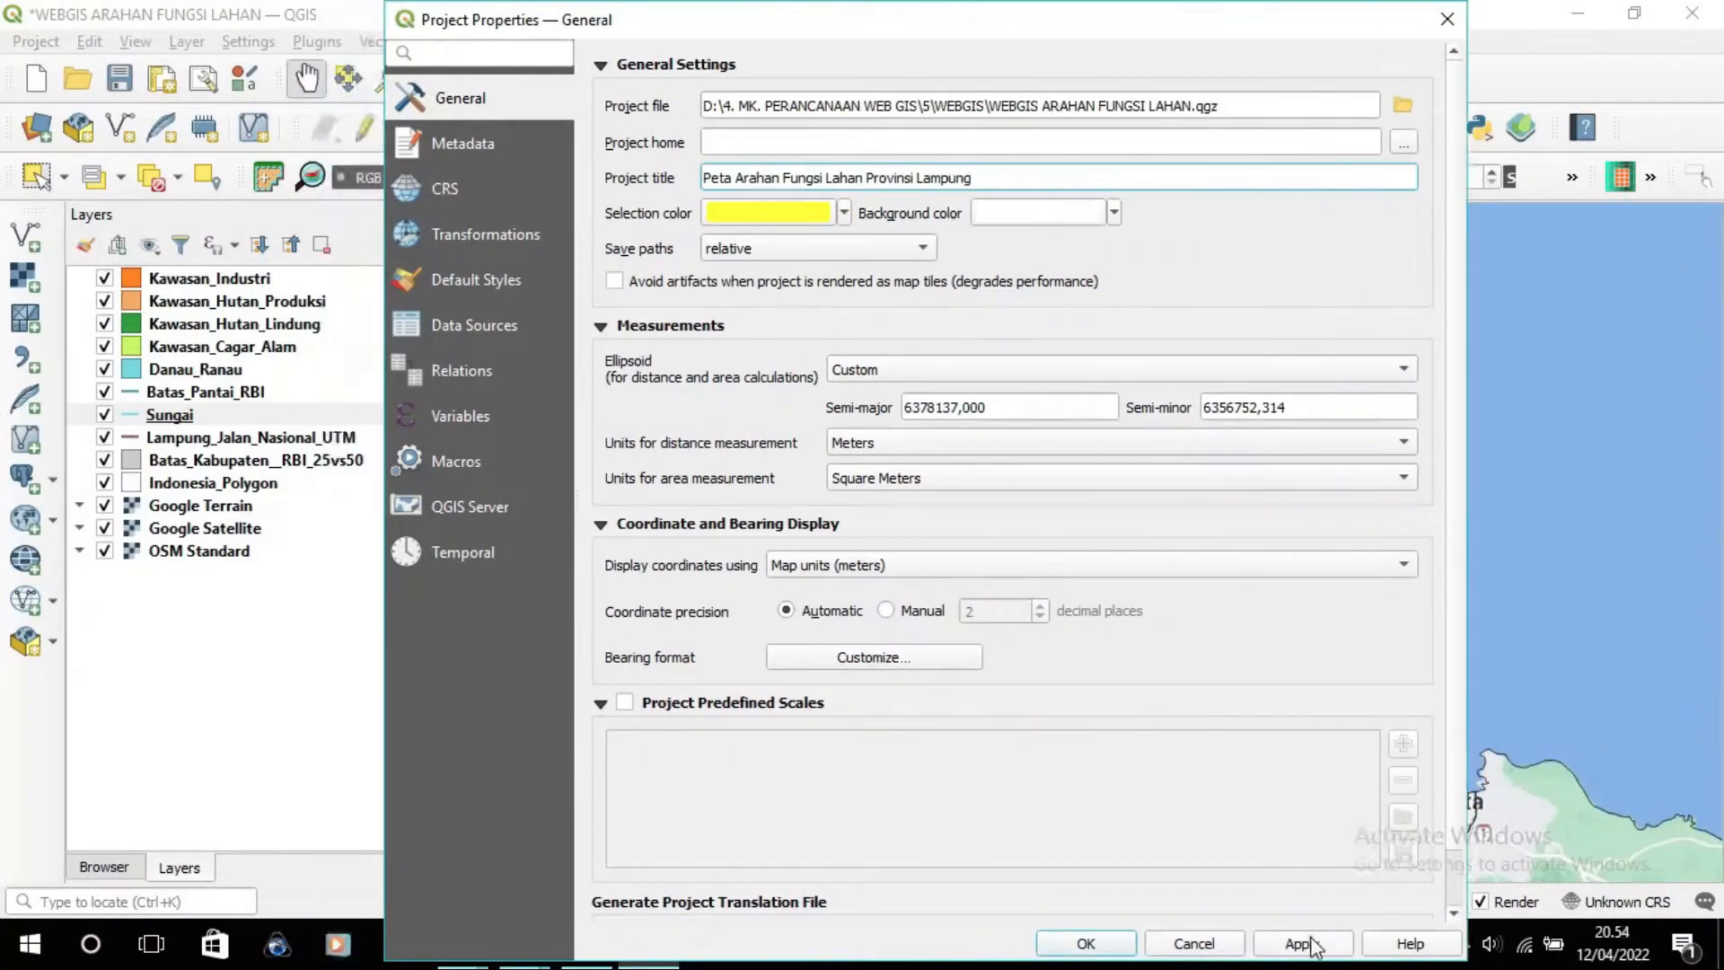
left_click(1302, 943)
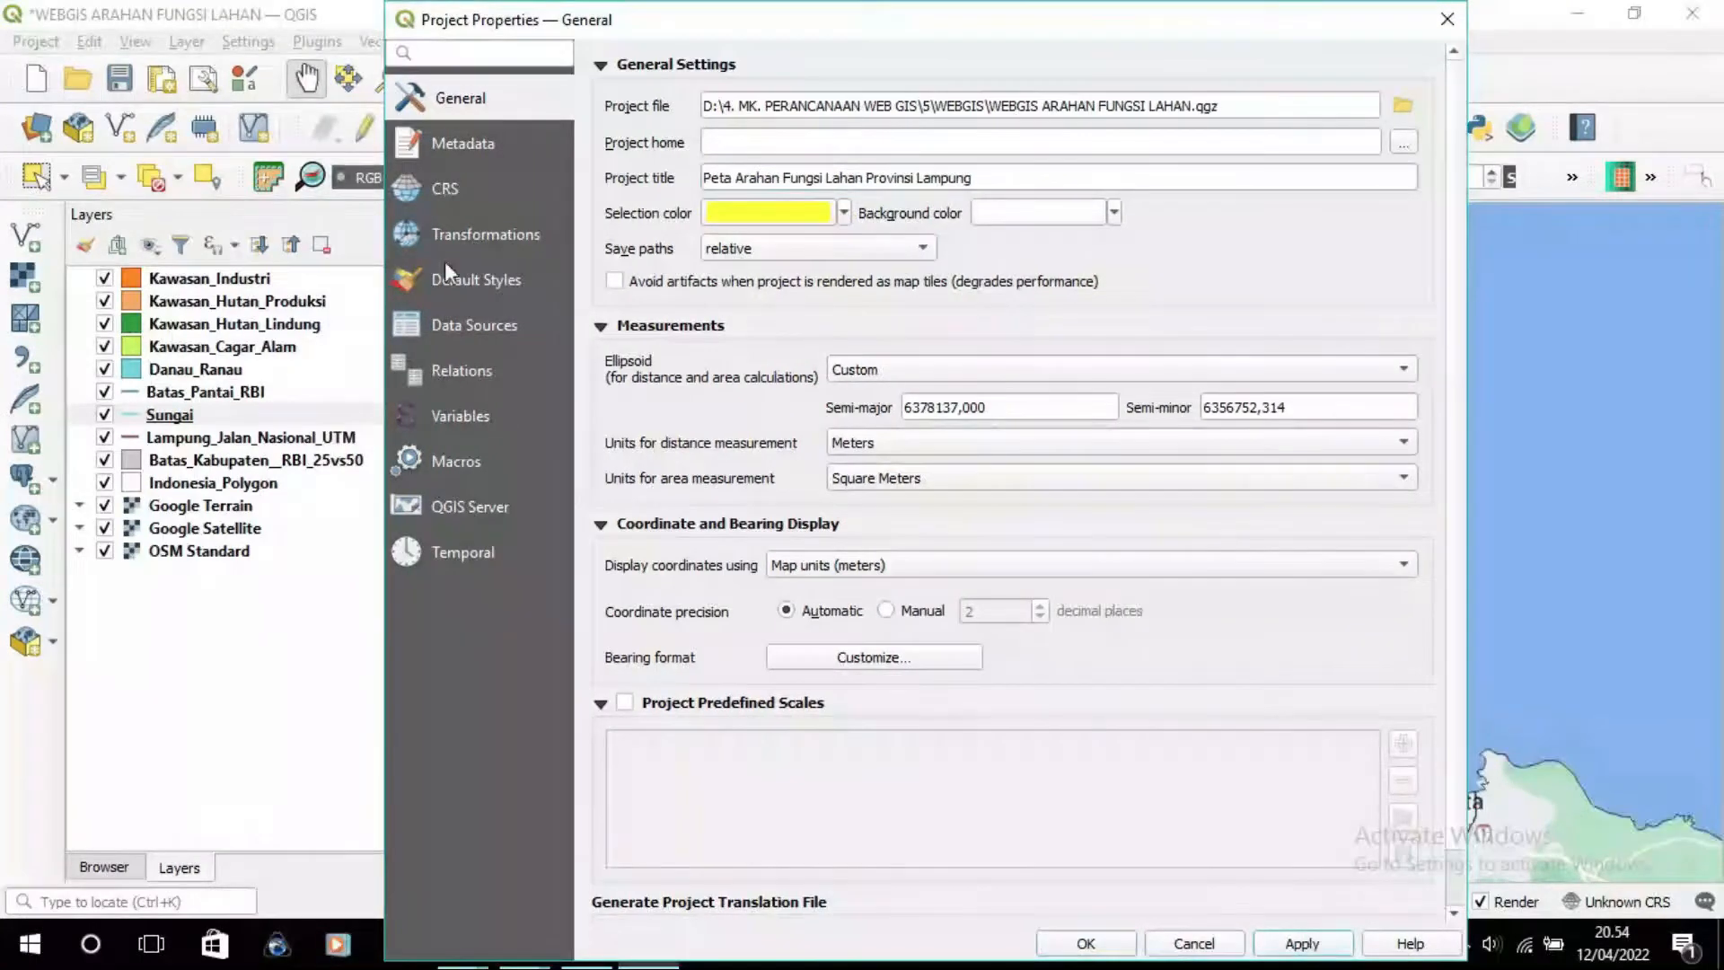
Enter the metadata abstract "Peta ini menyajikan arahan fungsi lahan di Provinsi Lampung", apply it and close the project properties
left_click(487, 143)
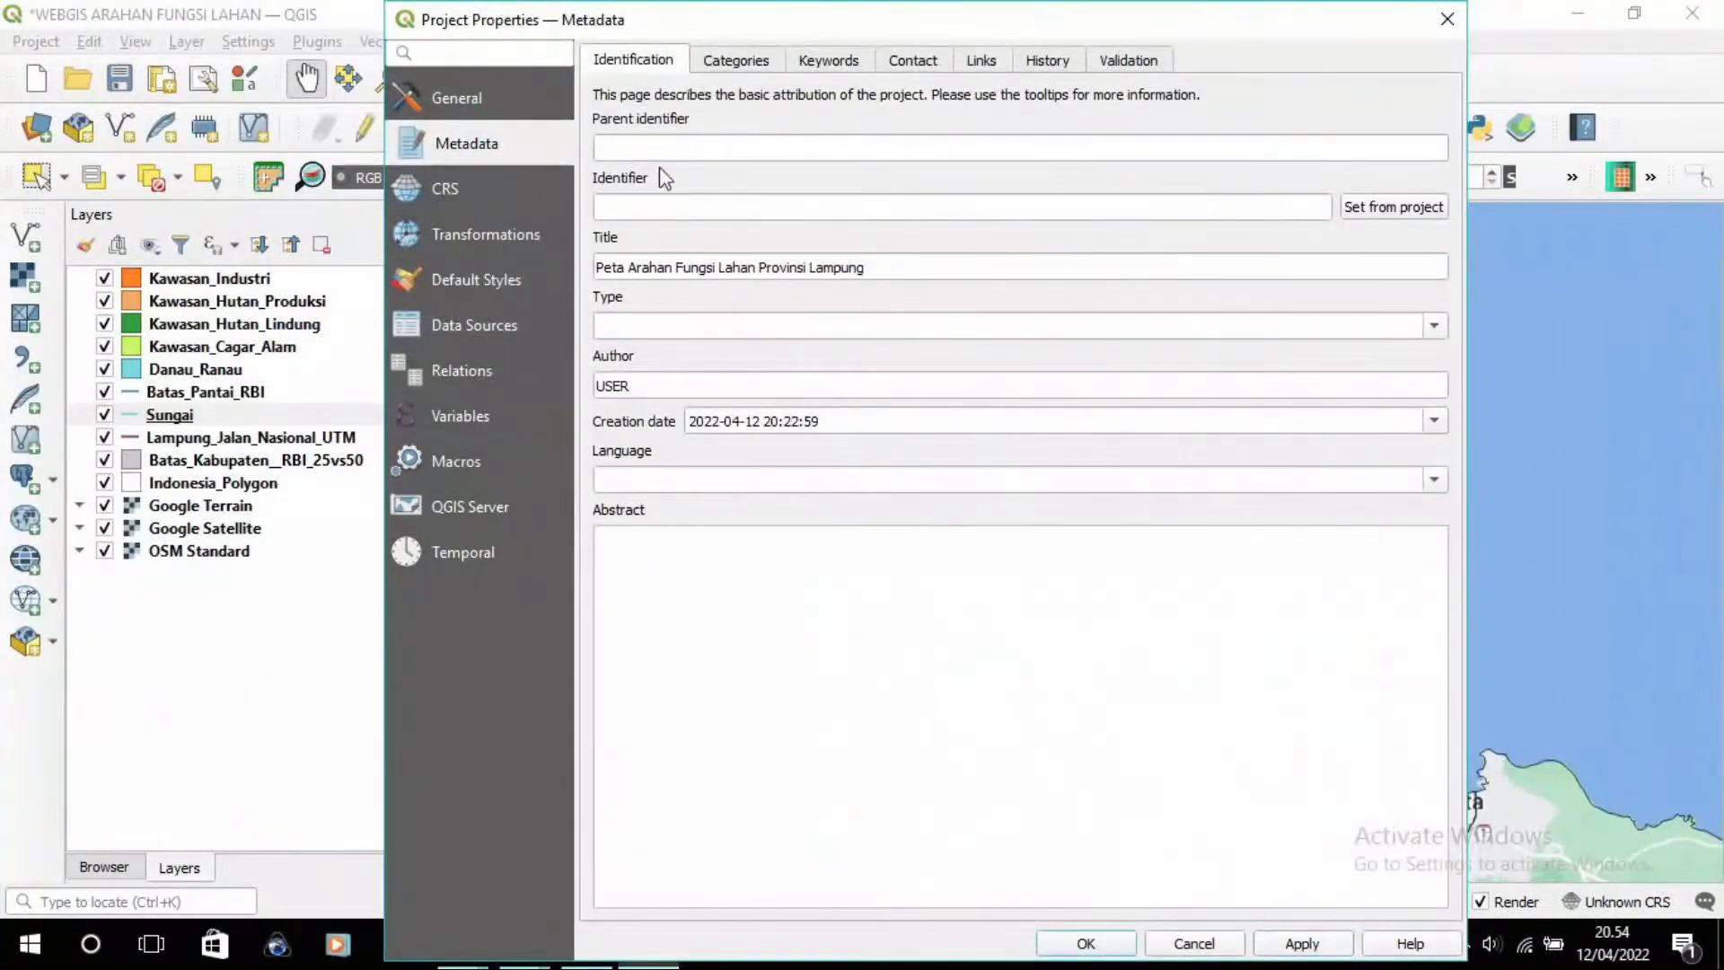
left_click(648, 563)
type("Peta ini menye")
type("jikan arahan fungi")
type(" lahan")
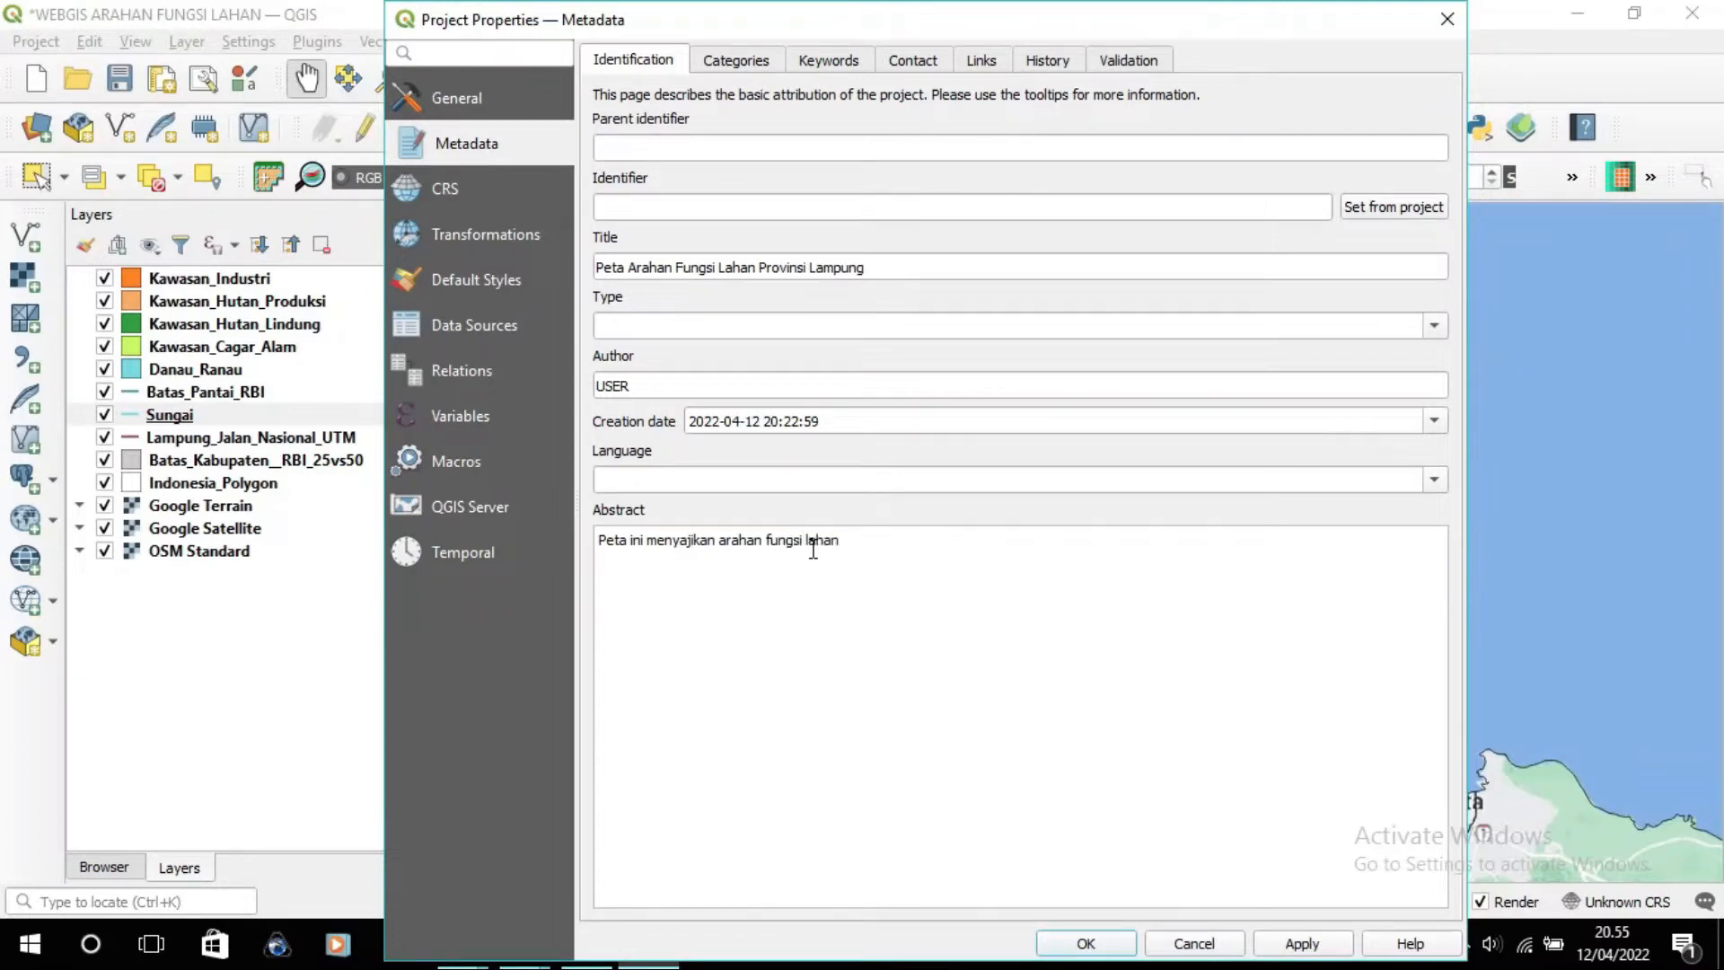
type(" di Provinsi LAMam[ung")
key("BackSpace")
key("BackSpace")
key("BackSpace")
key("BackSpace")
type("pung")
left_click(1300, 943)
left_click(1090, 942)
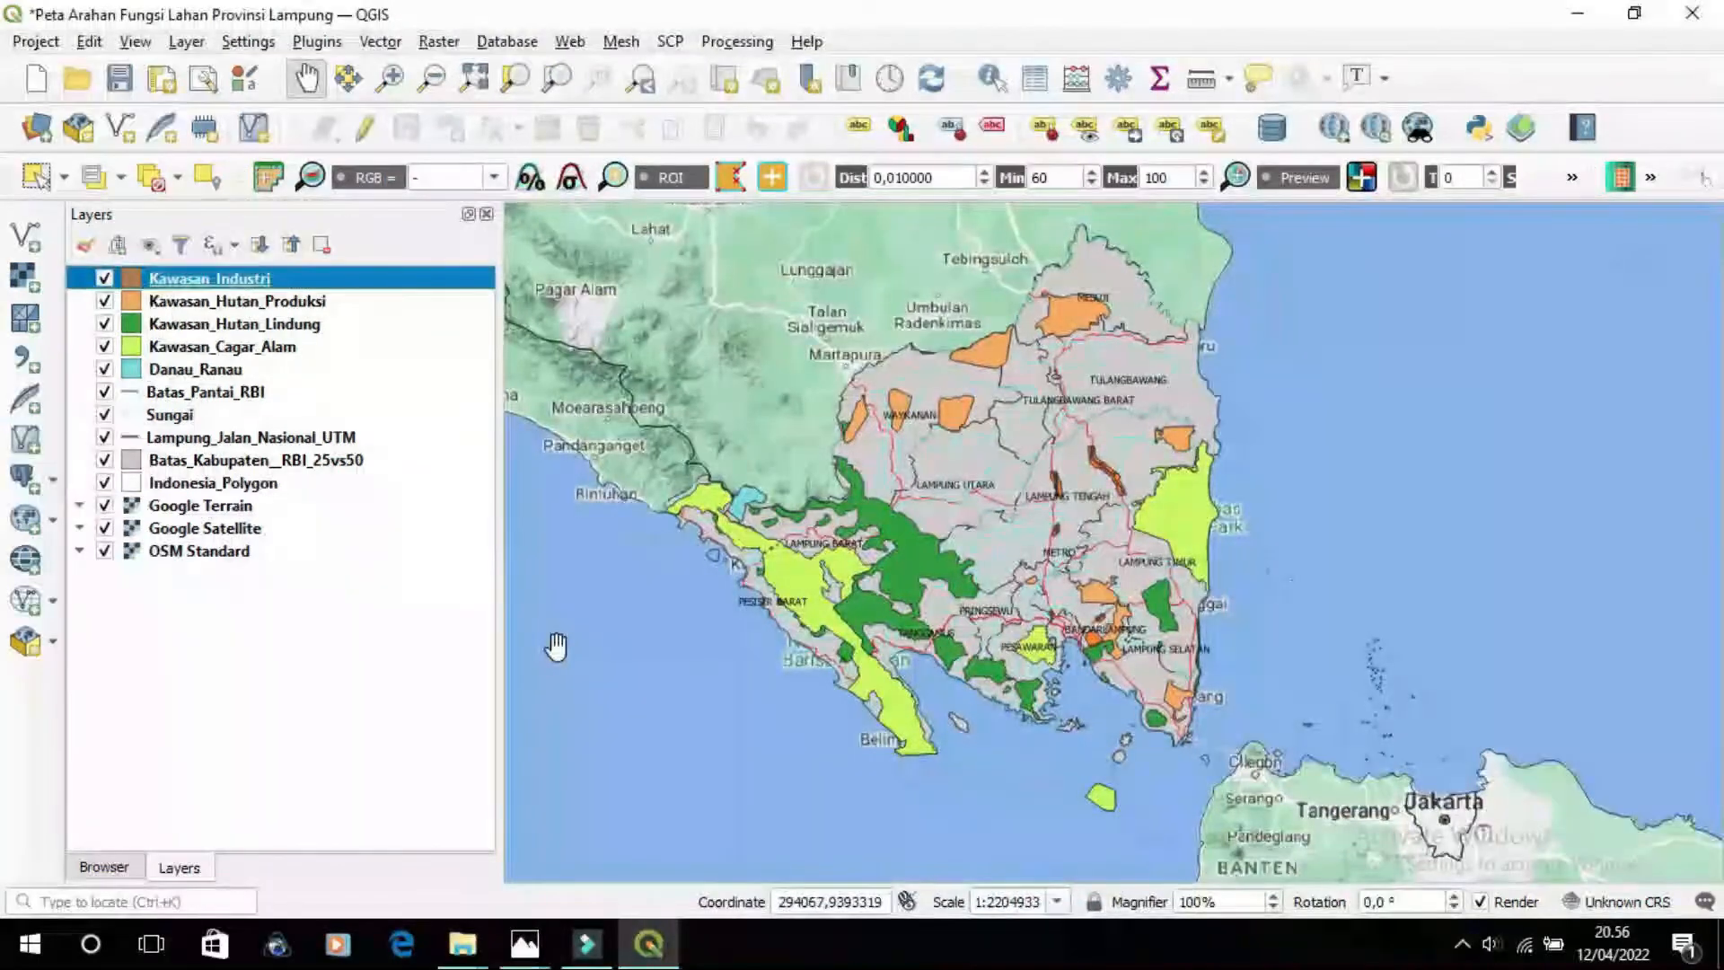
Open the qgis2web web map export and choose Leaflet as the map library
left_click(571, 42)
mouse_move(698, 110)
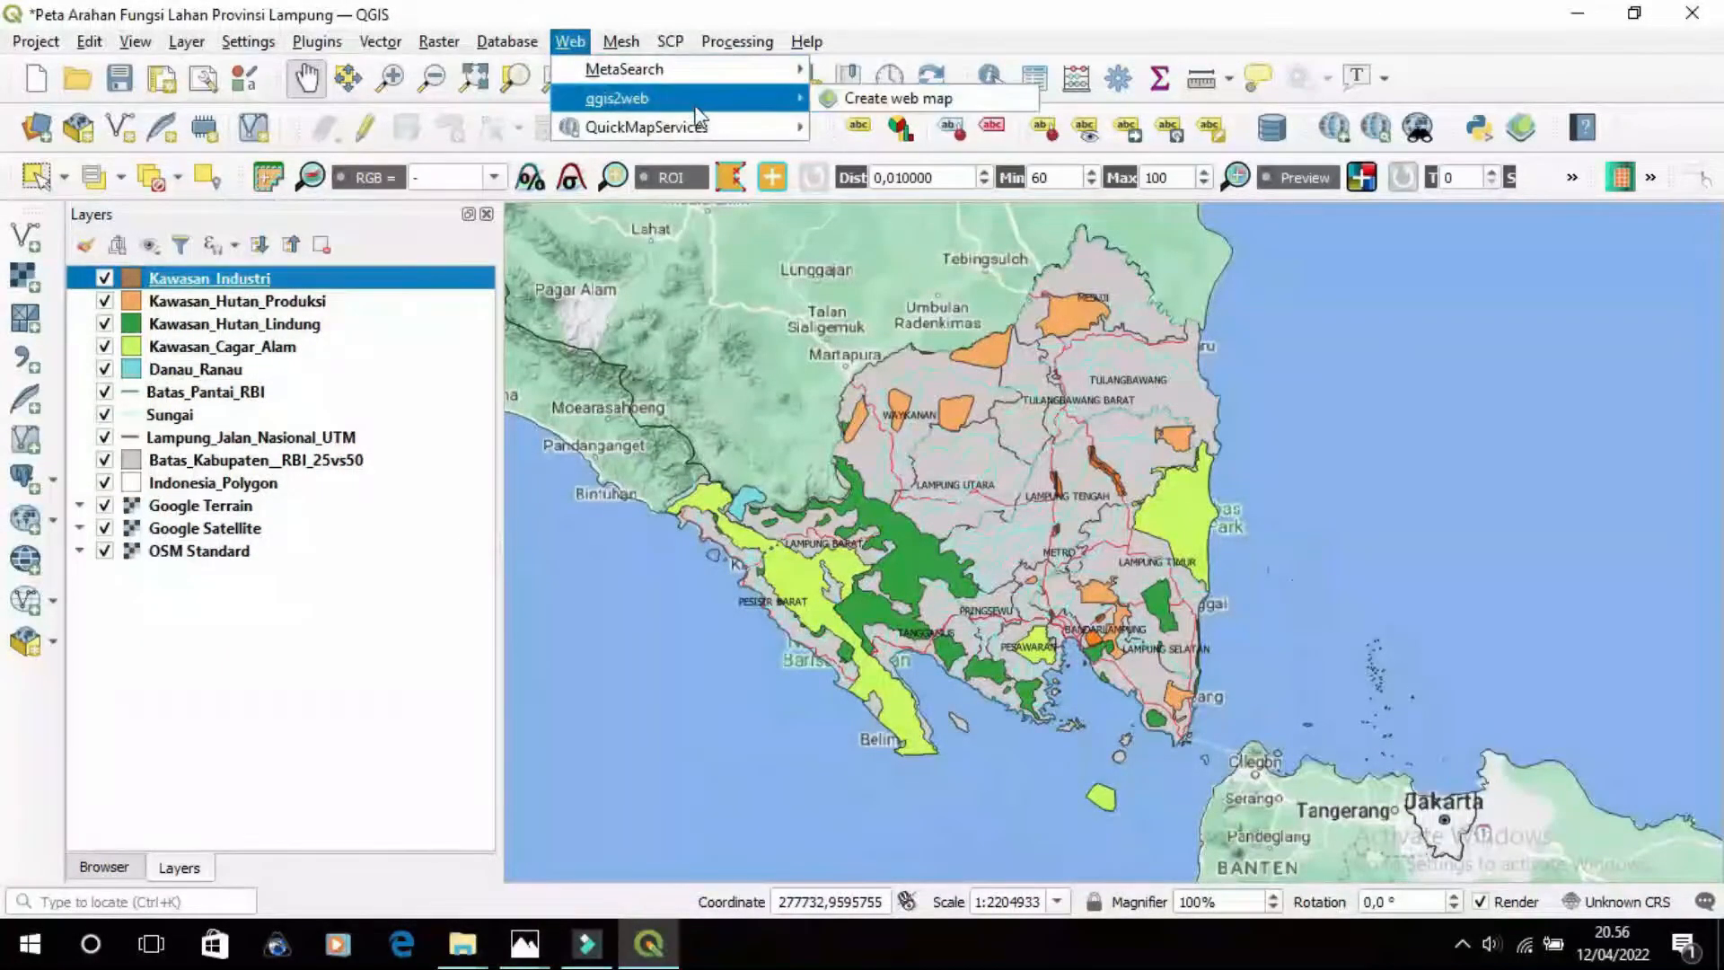
left_click(867, 105)
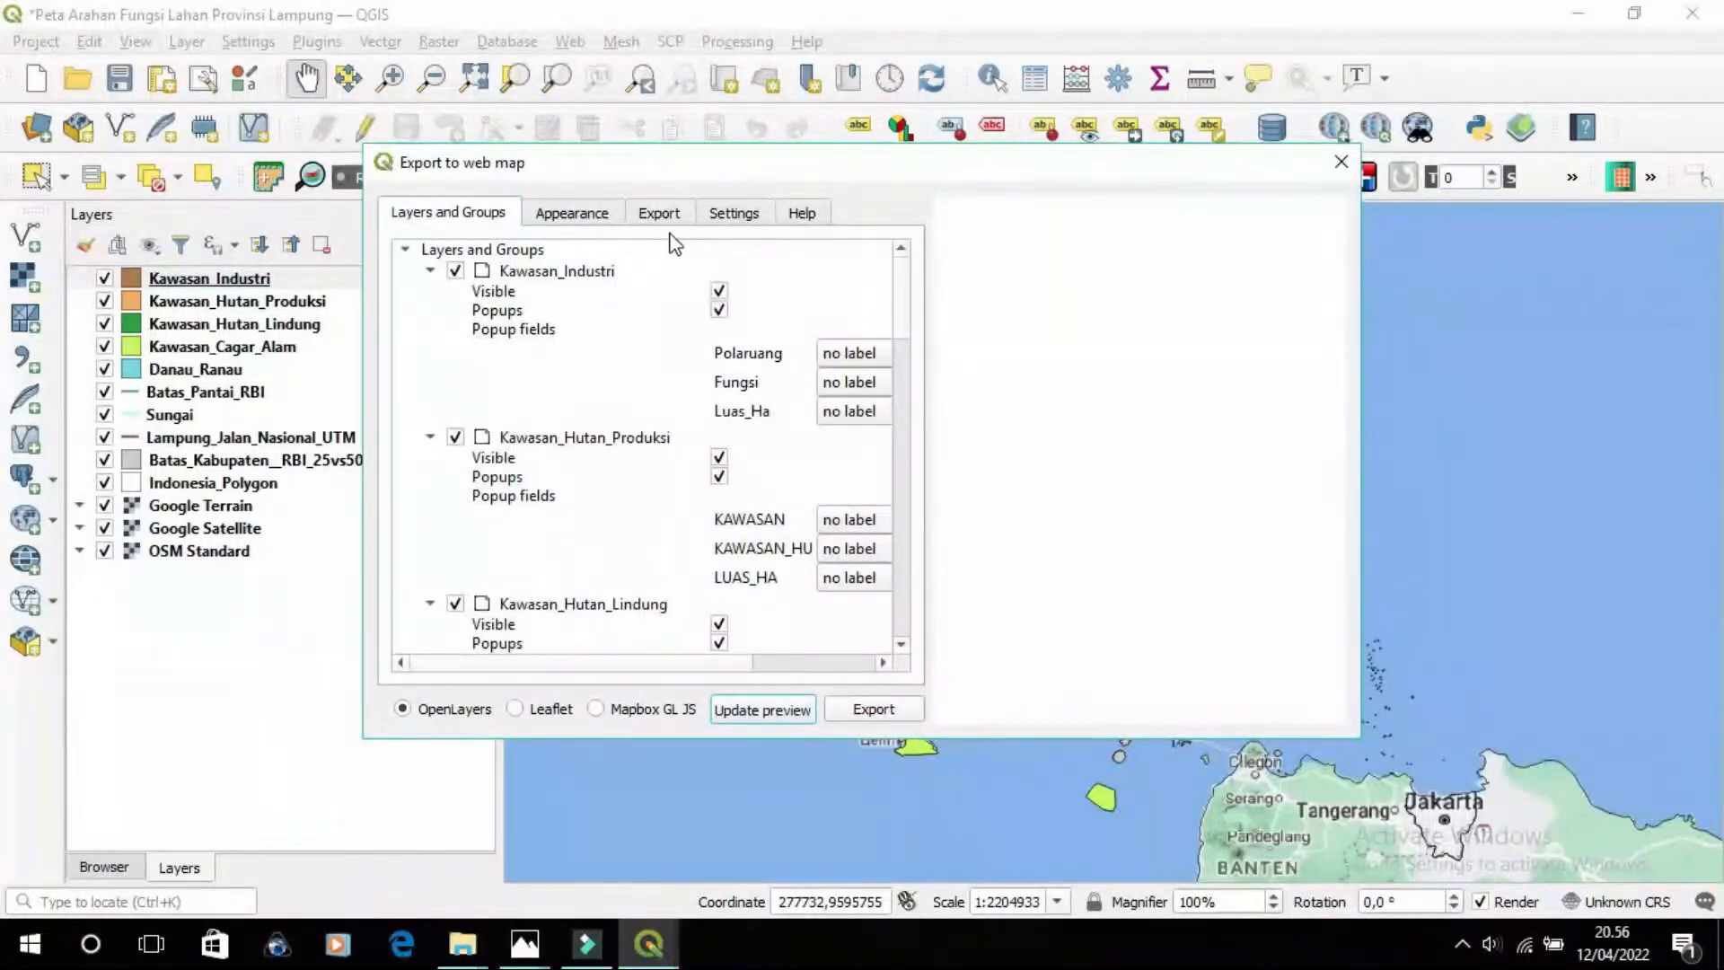
left_click(517, 709)
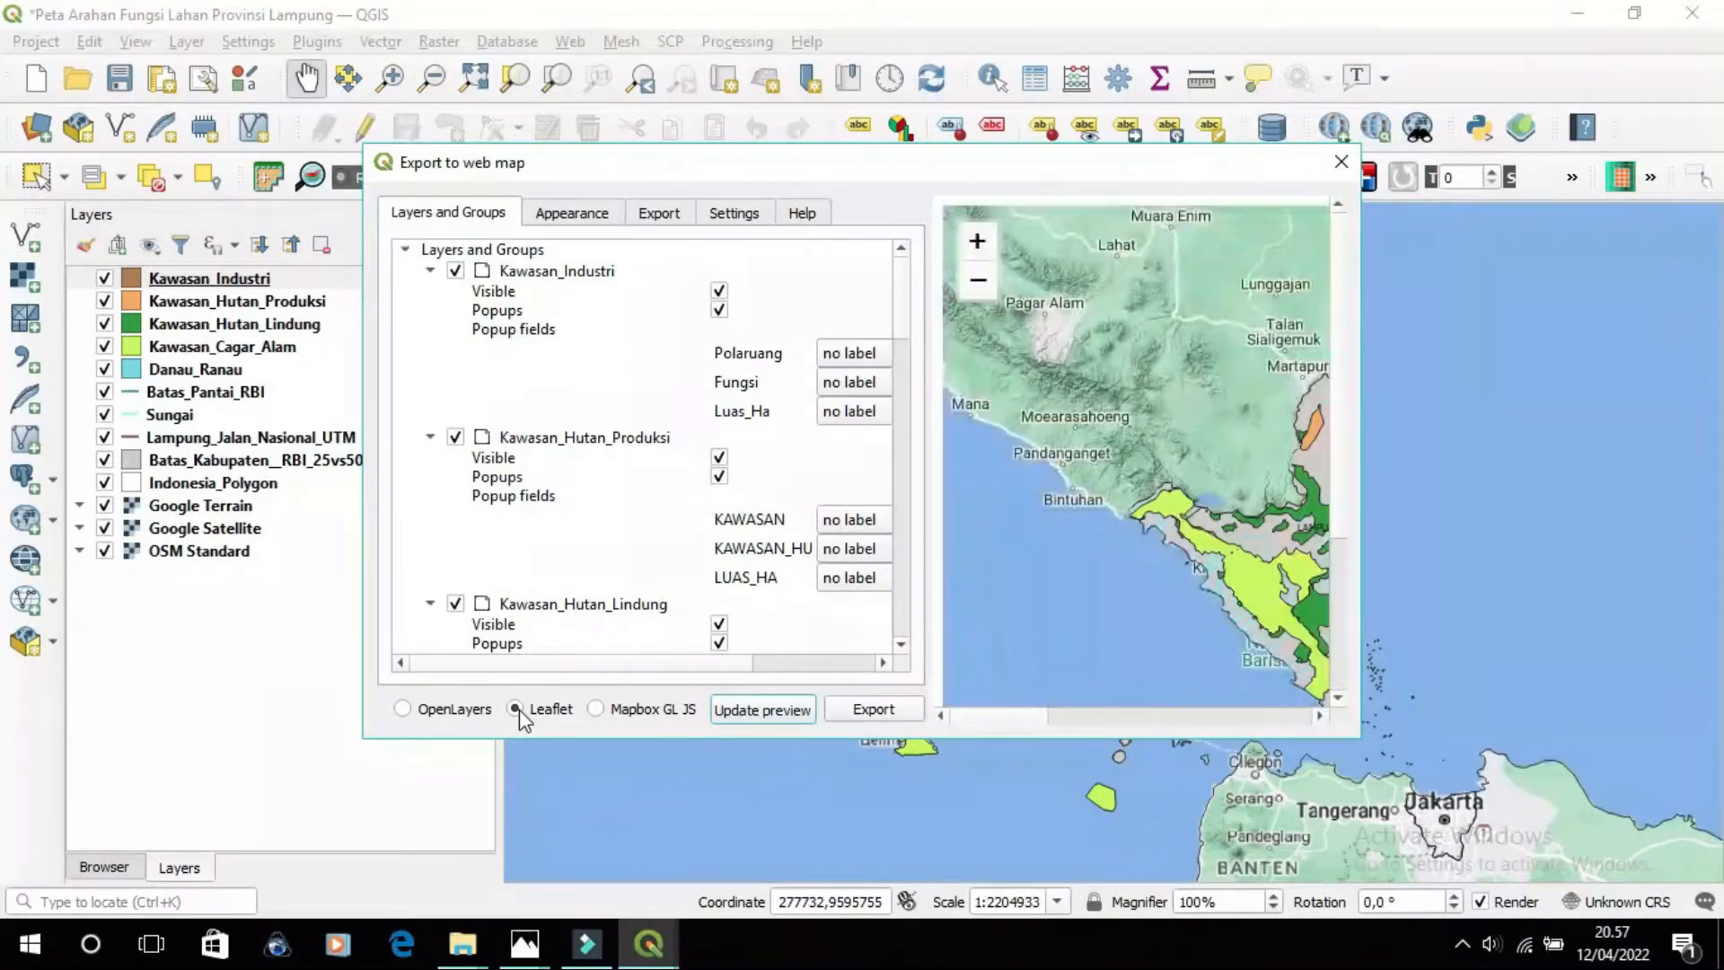
Inspect a nature reserve feature's popup in the web map preview and close it
left_click(1254, 598)
left_click_drag(1255, 606, 1010, 559)
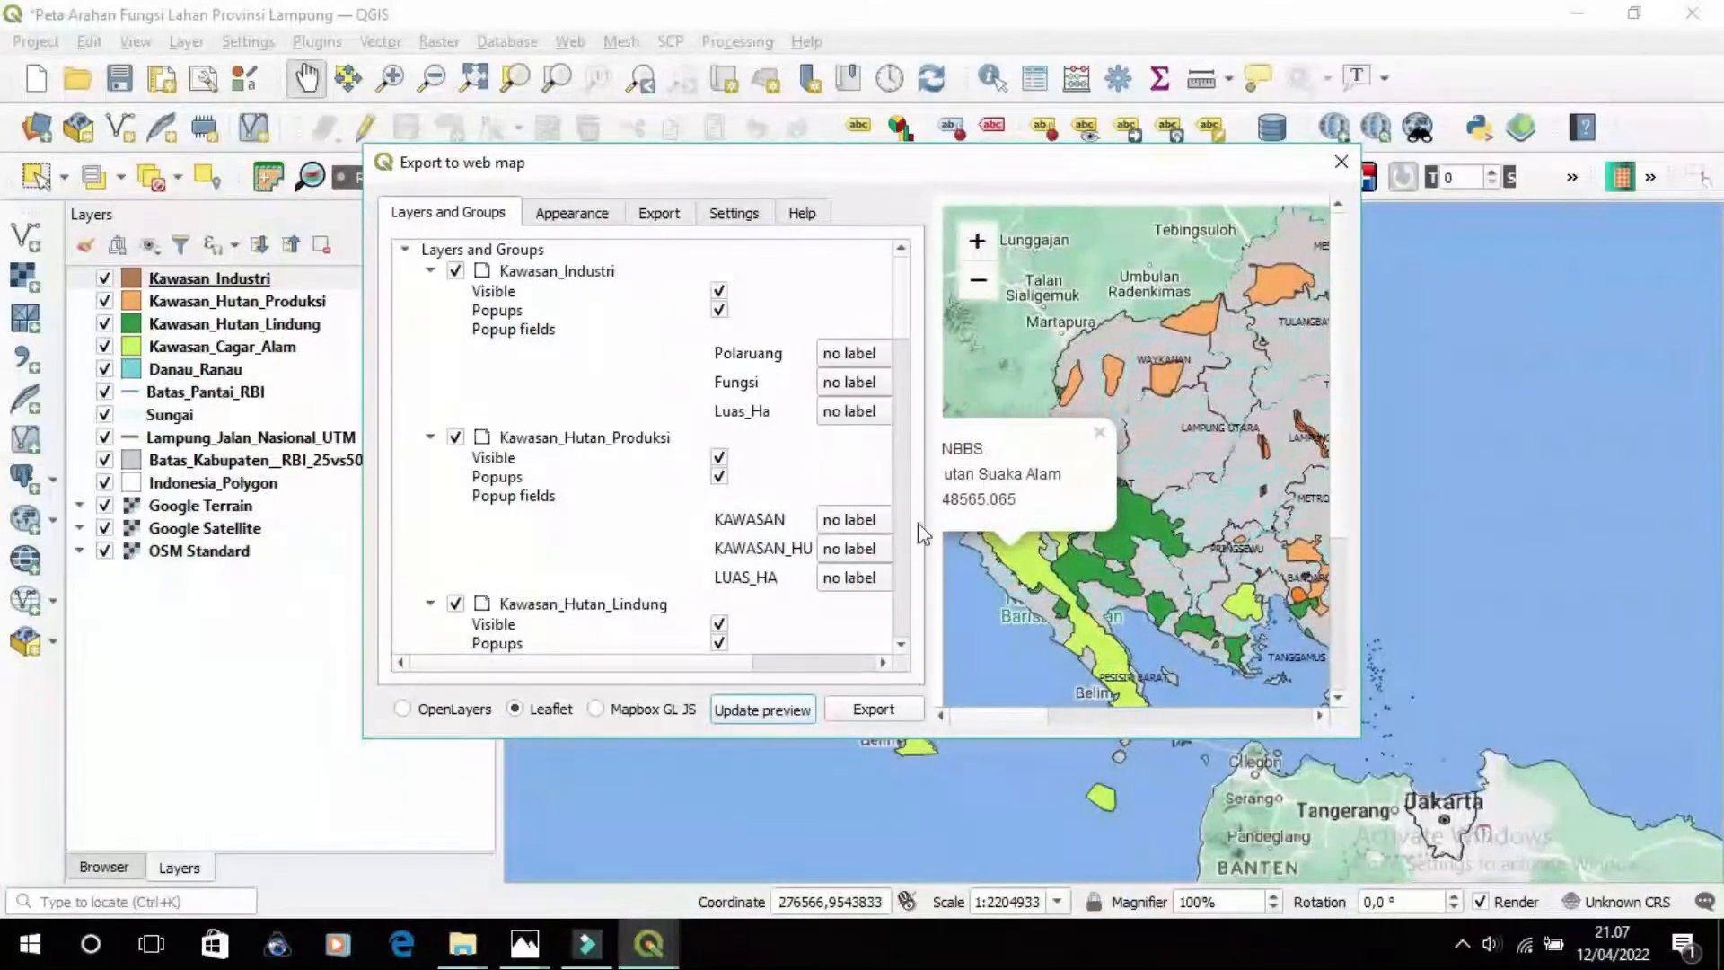
left_click(830, 308)
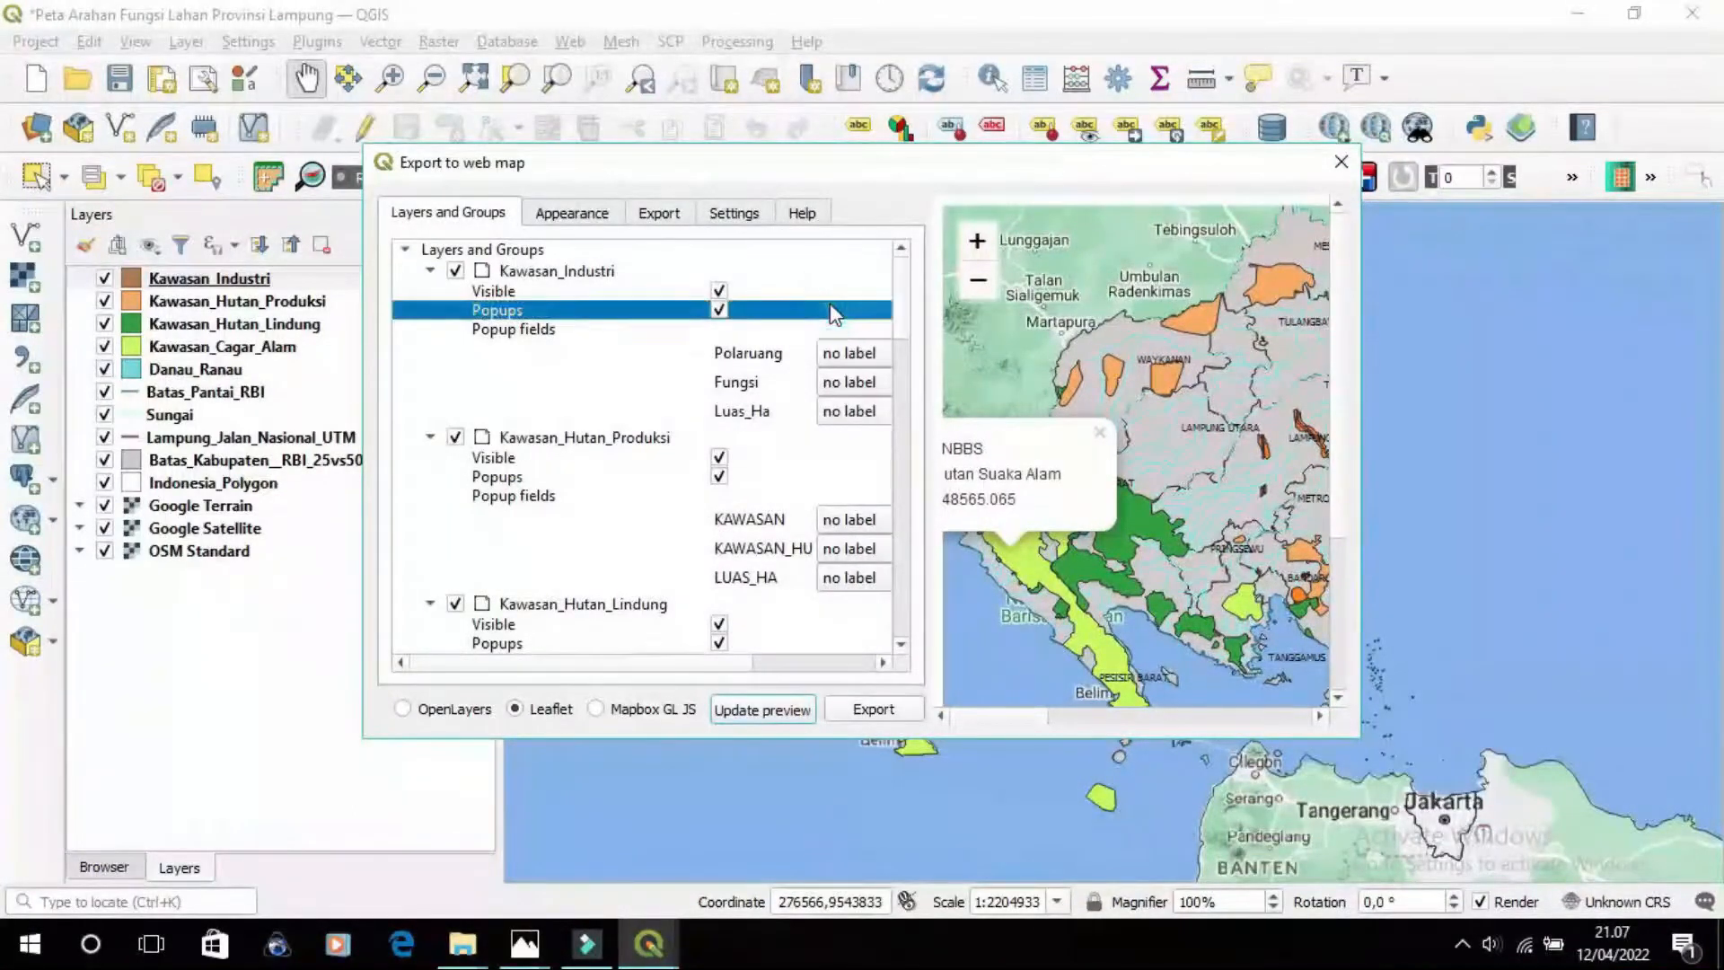
left_click(1101, 433)
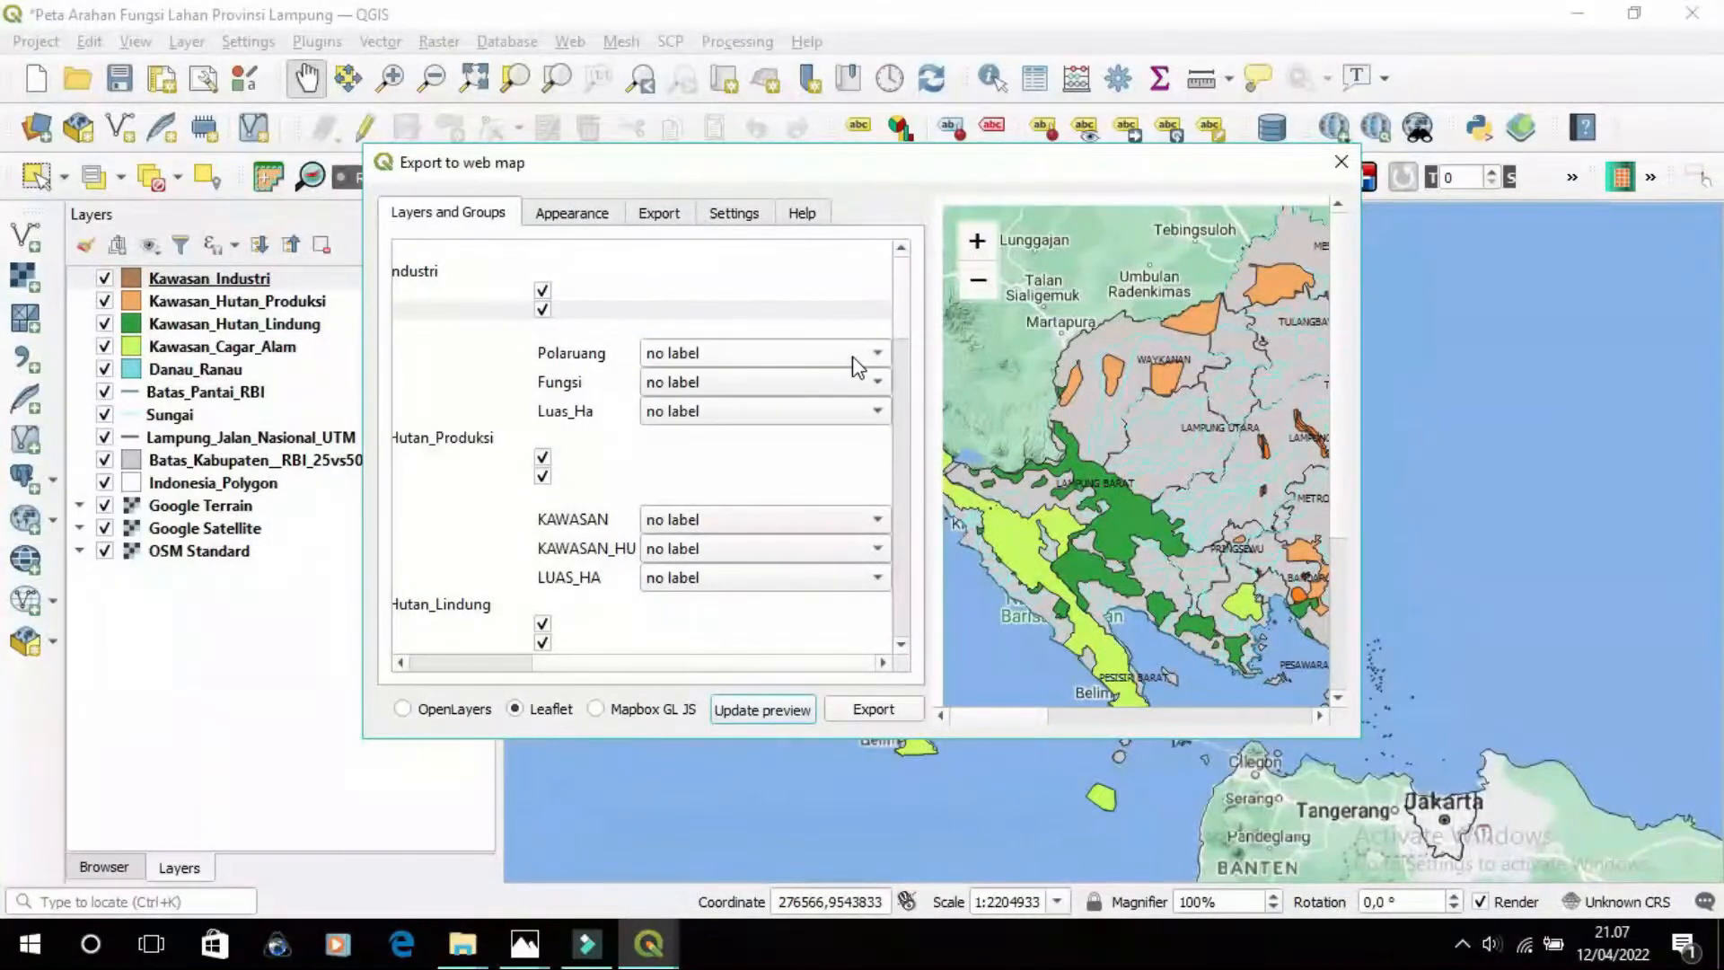
Set the Kawasan_Industri popup fields Polaruang, Fungsi and Luas_Ha to inline label
left_click(876, 352)
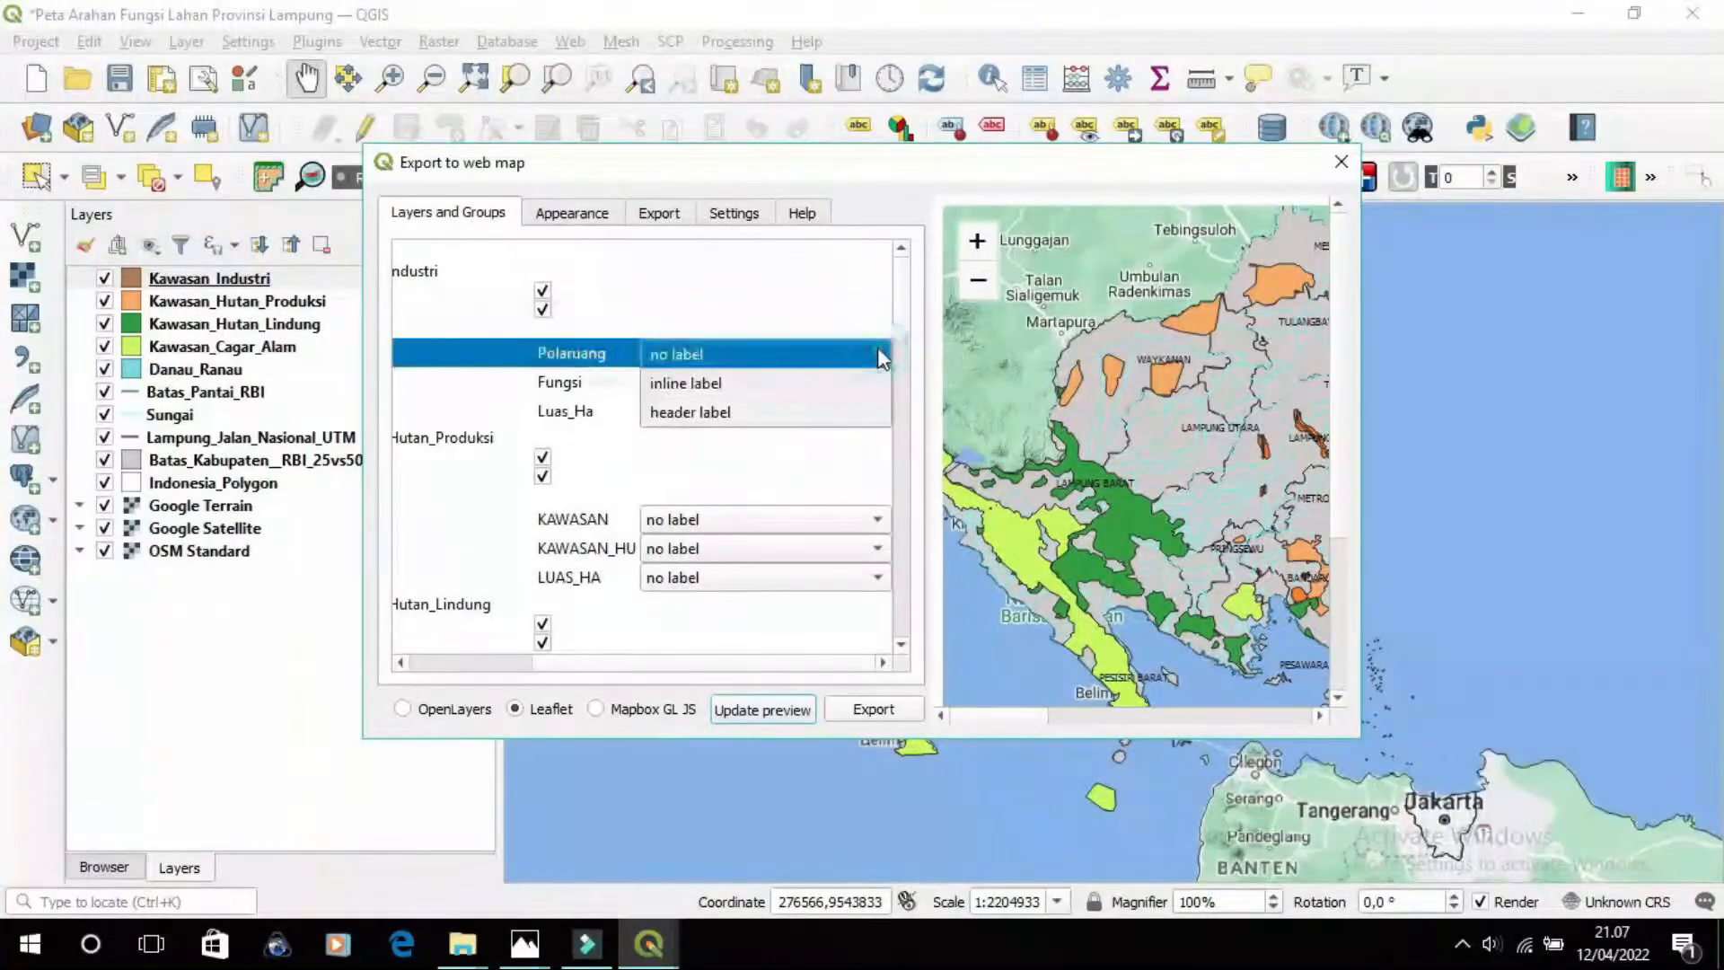
left_click(806, 384)
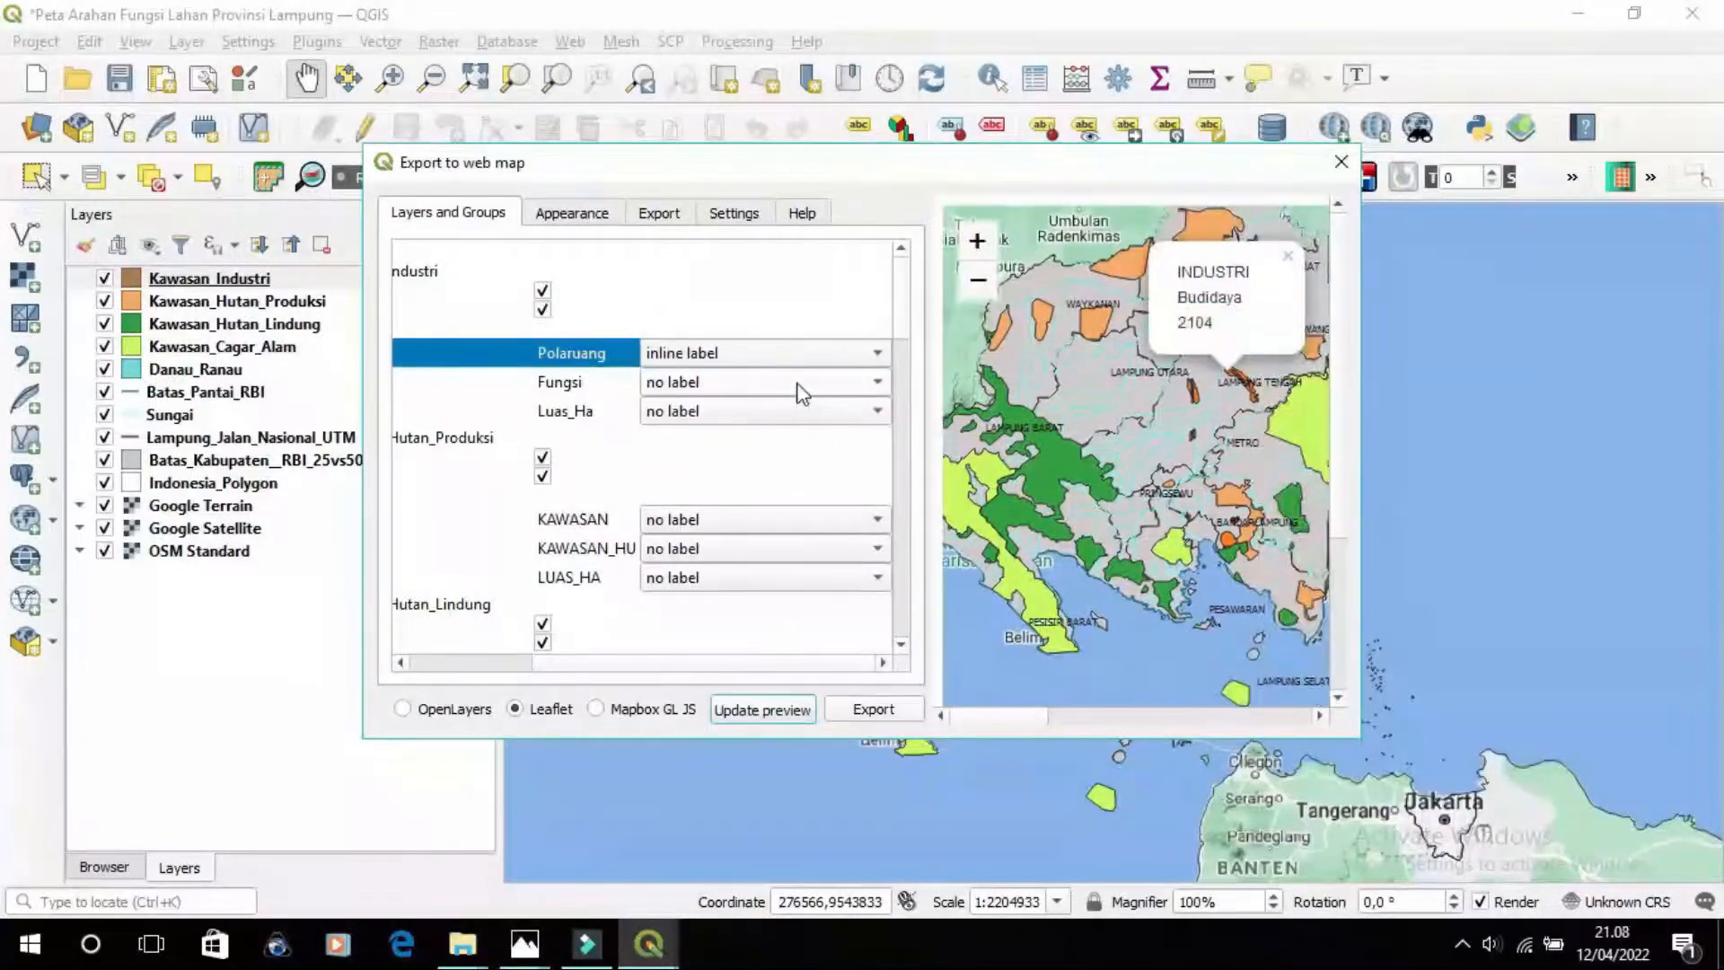
left_click(849, 382)
left_click(763, 412)
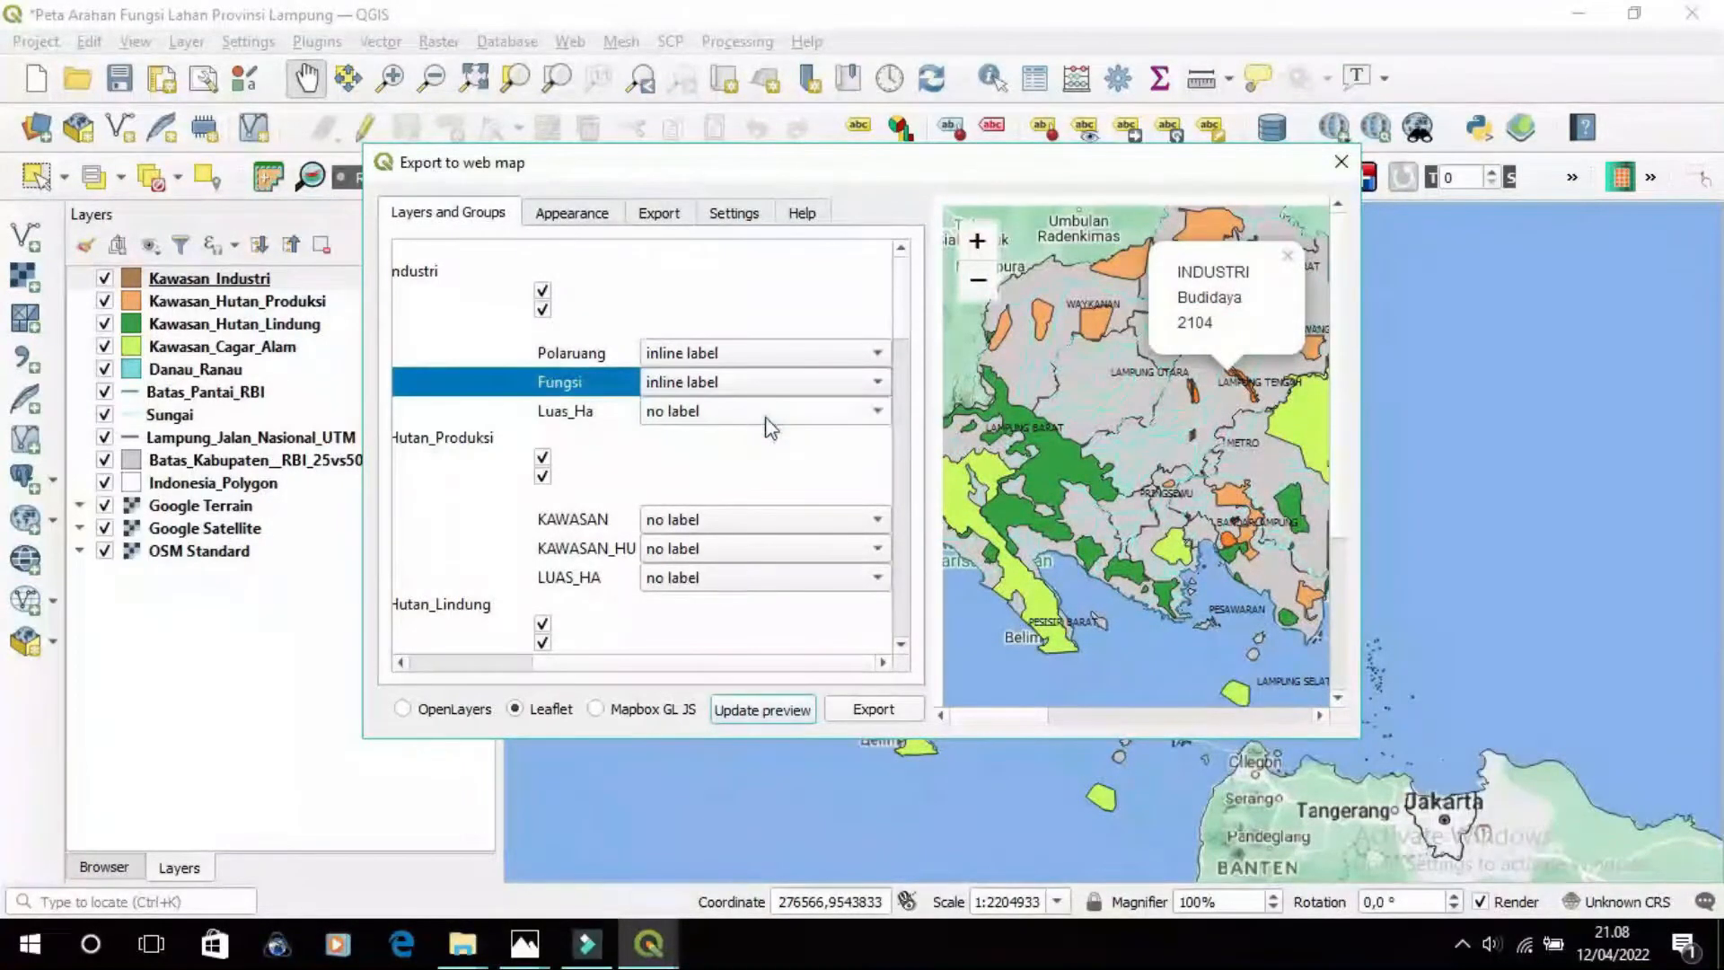
left_click(825, 411)
left_click(757, 438)
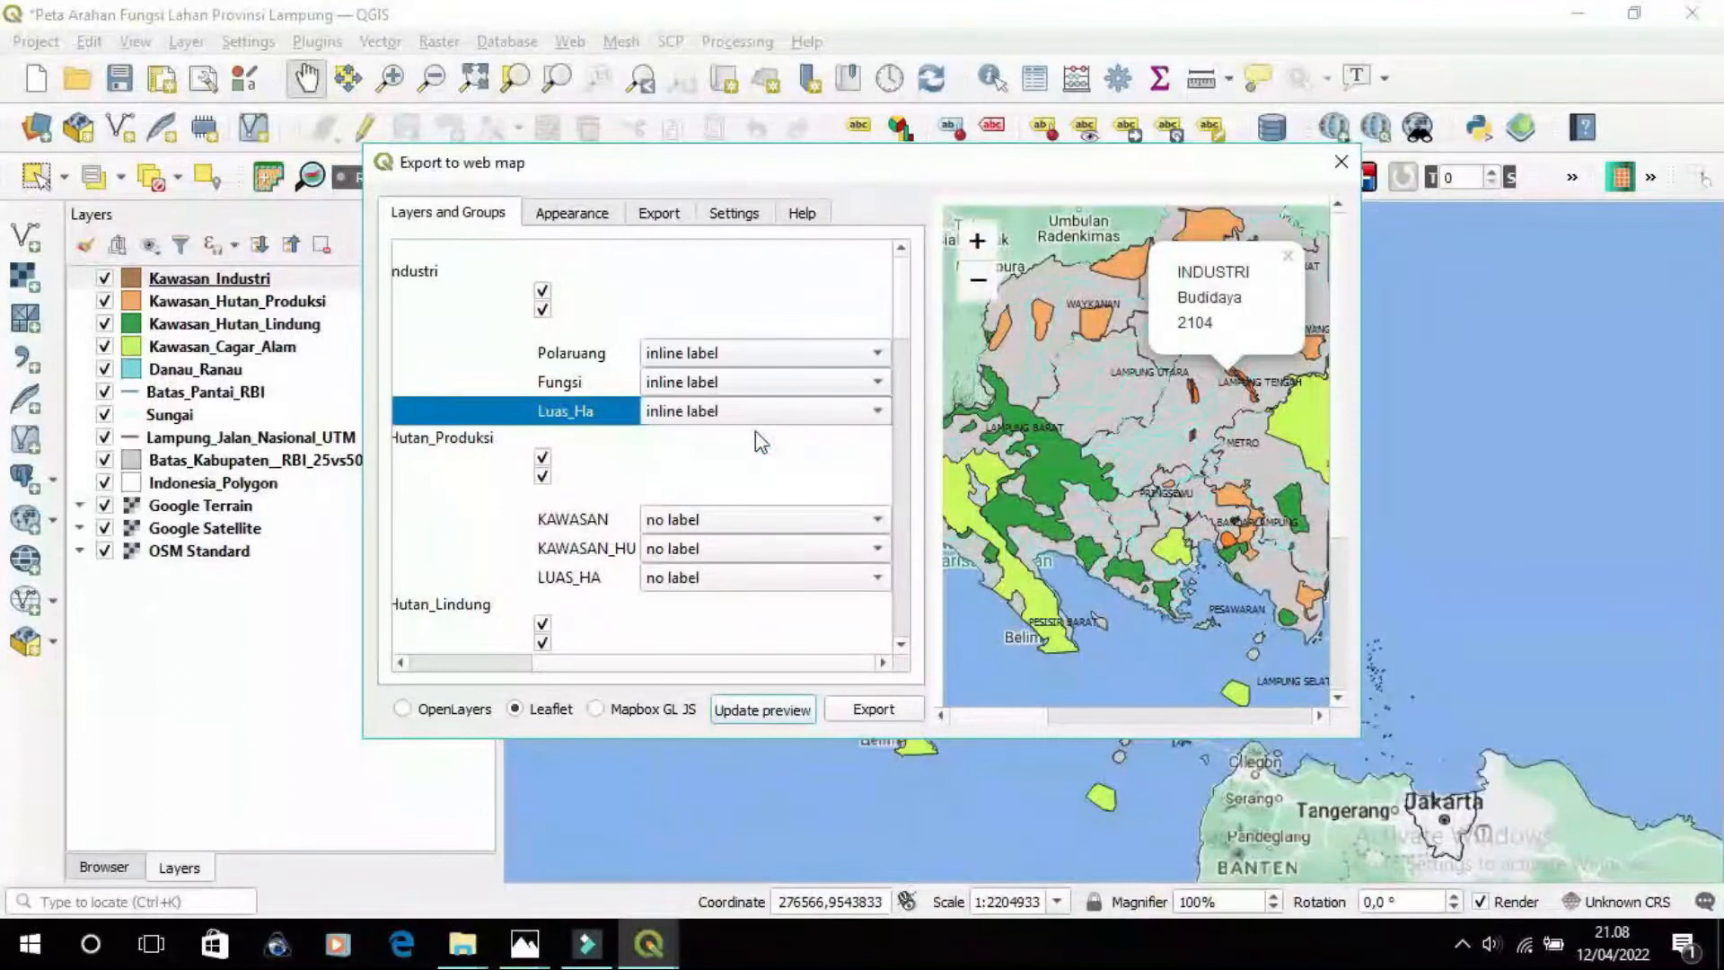
Set the Kawasan_Hutan_Produksi popup fields KAWASAN, KAWASAN_HU and LUAS_HA to inline label
left_click(837, 520)
left_click(808, 546)
left_click(795, 548)
left_click(756, 576)
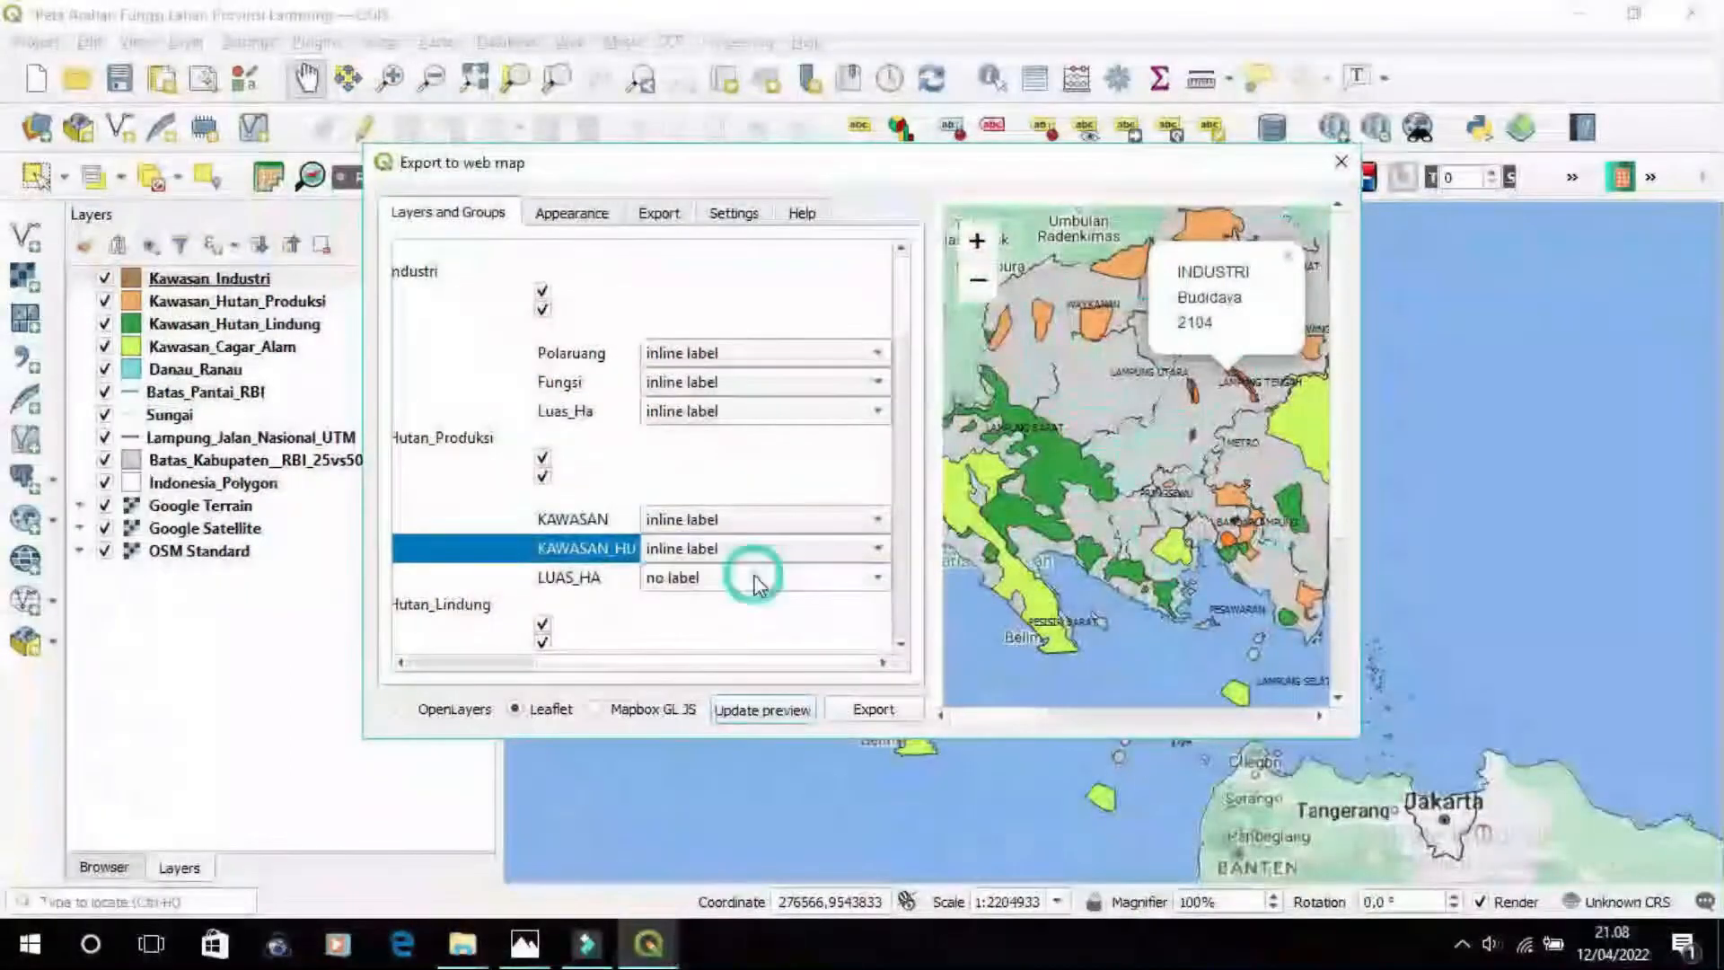
left_click(765, 607)
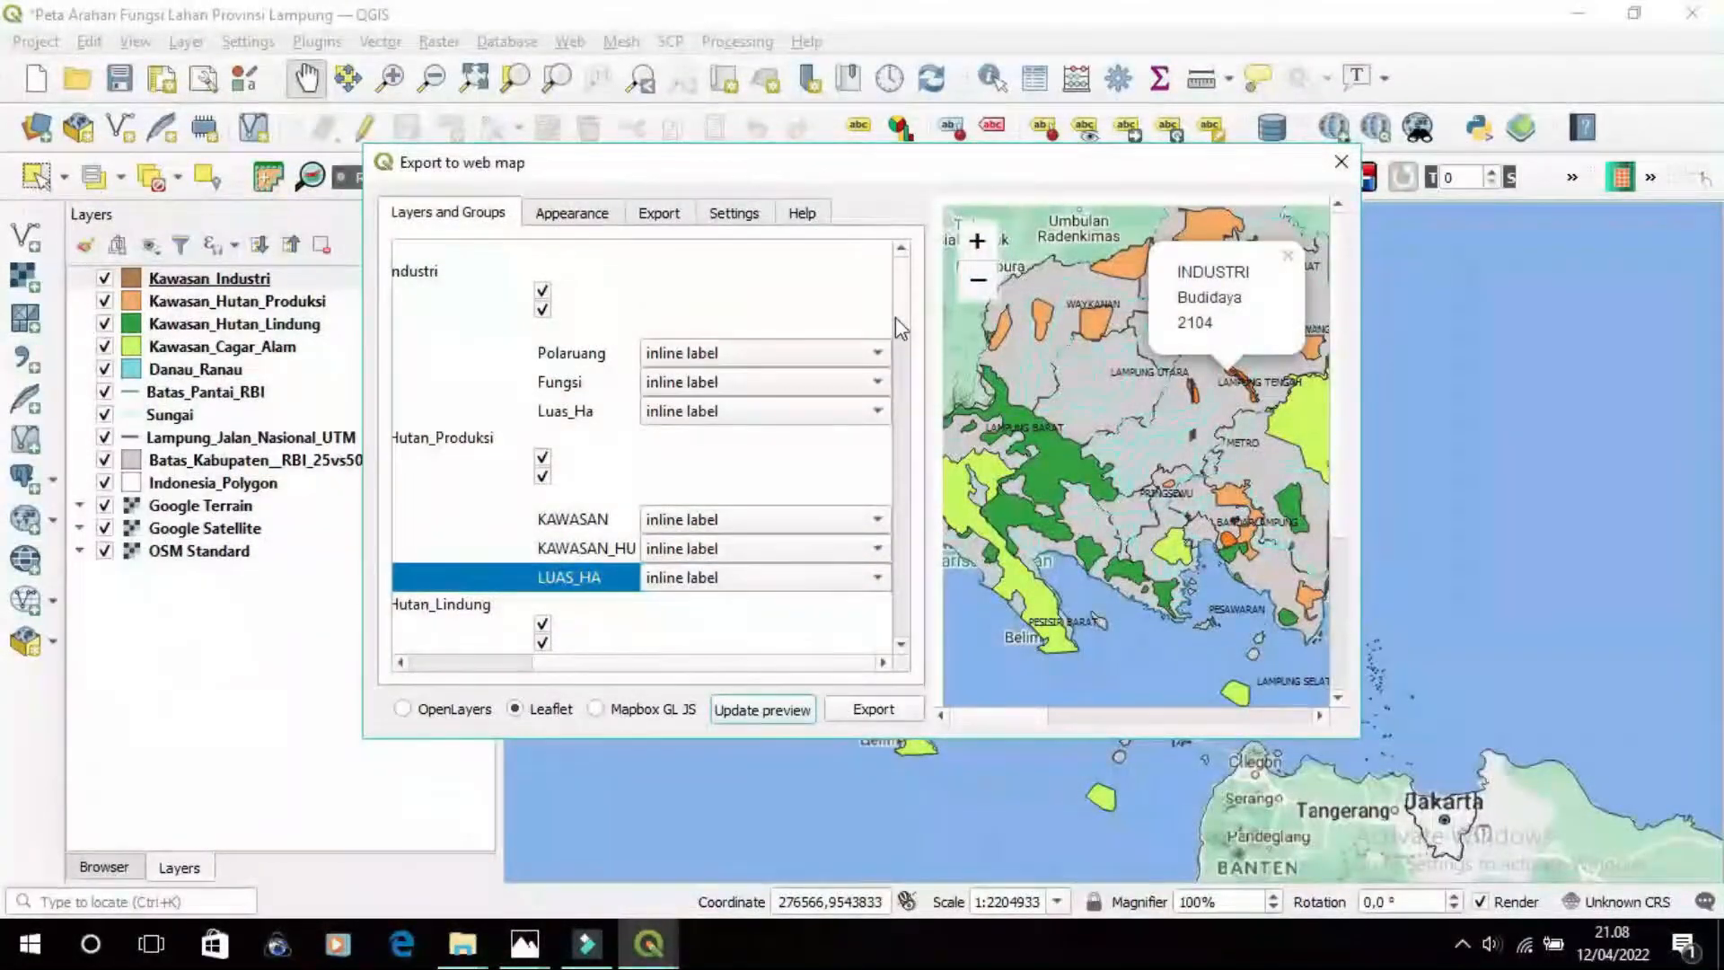
Set the three popup fields of Kawasan_Hutan_Lindung, KAWASAN, KAWASAN_HU and LUAS_HA, to inline label
scroll(896, 316, "down", 3)
left_click(763, 529)
left_click(734, 558)
left_click(757, 557)
left_click(742, 588)
left_click(741, 591)
left_click(721, 619)
Set the Kawasan_Cagar_Alam popup fields KAWASAN, KAWASAN_HU and Luas_Ha to inline label
scroll(898, 365, "down", 3)
left_click(763, 363)
left_click(774, 393)
left_click(764, 391)
left_click(760, 418)
left_click(757, 422)
left_click(758, 449)
Set the Danau_Ranau popup fields LAYER and ID to inline label
left_click(763, 529)
left_click_drag(600, 663, 709, 663)
left_click(763, 530)
left_click(757, 560)
left_click(750, 560)
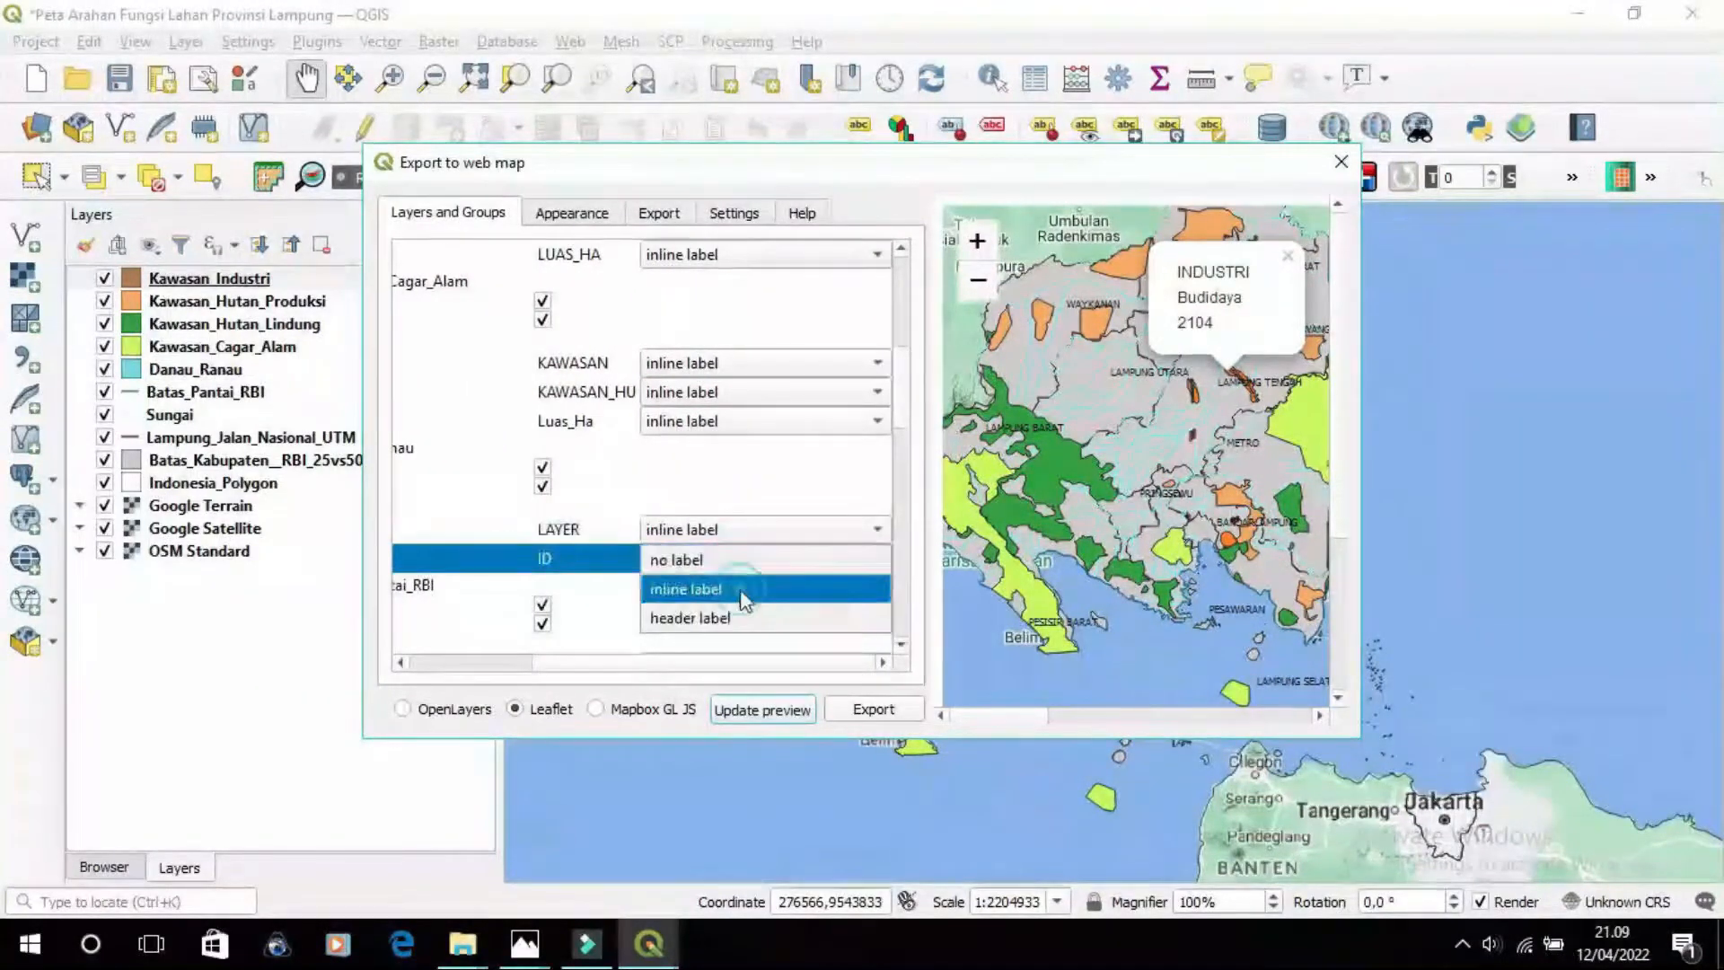
left_click(742, 593)
Set the TOPONIM popup field of both Batas_Pantai_RBI and Sungai to inline label
scroll(902, 413, "down", 3)
left_click_drag(579, 664, 493, 669)
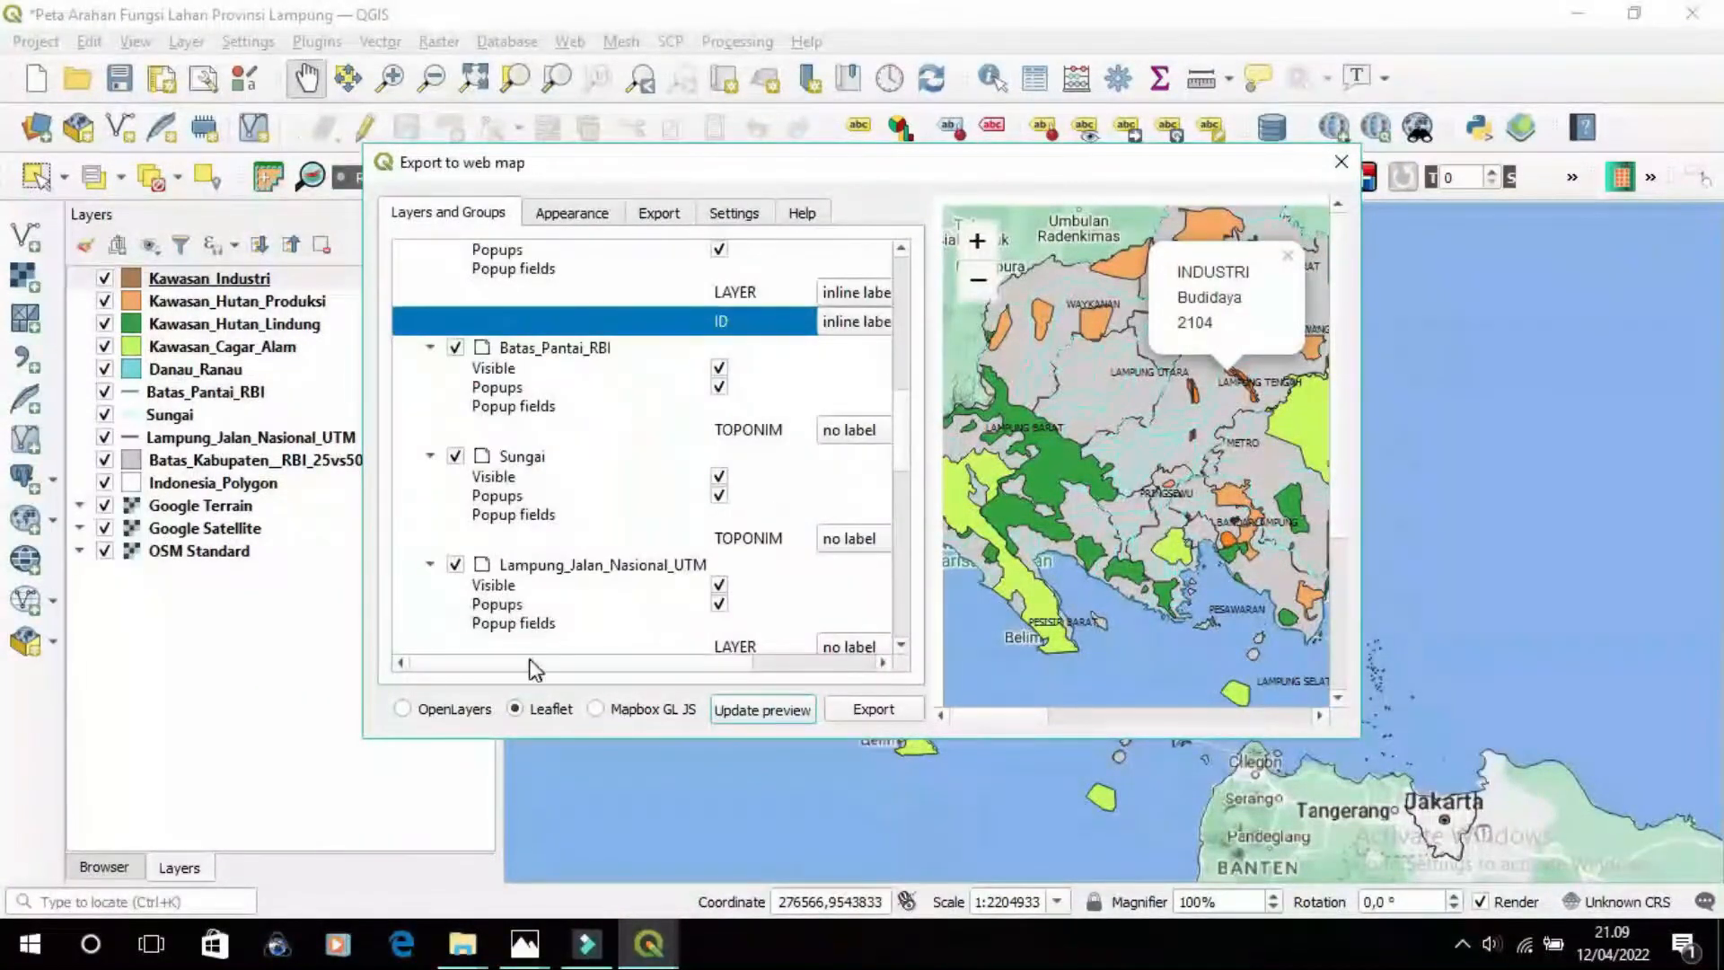
left_click(880, 661)
left_click(880, 661)
left_click(851, 425)
left_click(835, 465)
left_click(777, 531)
left_click(776, 573)
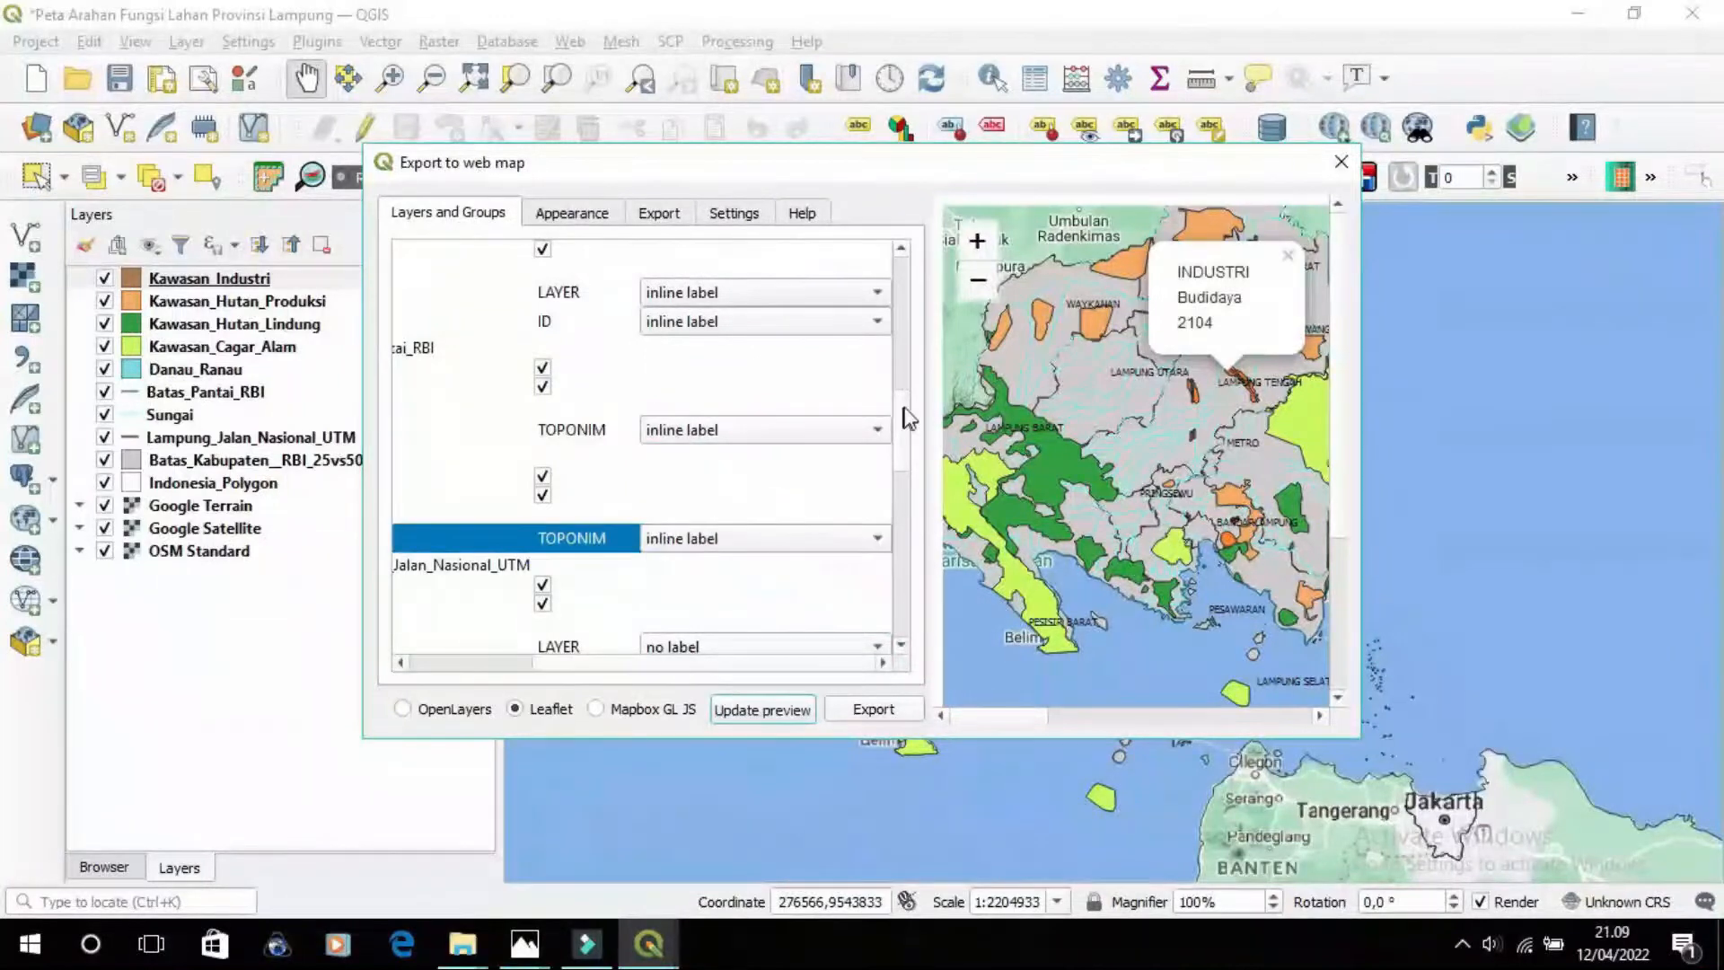
Set the Batas_Kabupaten__RBI_25vs50 popup fields KABUPATEN, PROVINSI and LUAS_HA to inline label
scroll(903, 413, "down", 3)
left_click(849, 535)
left_click(746, 563)
left_click(754, 566)
left_click(745, 595)
left_click(742, 596)
left_click(735, 625)
Set the Indonesia_Polygon popup fields INDO_ID and PROPINSI to inline label
left_click_drag(901, 512, 901, 563)
left_click_drag(579, 662, 499, 665)
left_click(811, 422)
left_click(769, 454)
left_click(763, 479)
left_click(734, 516)
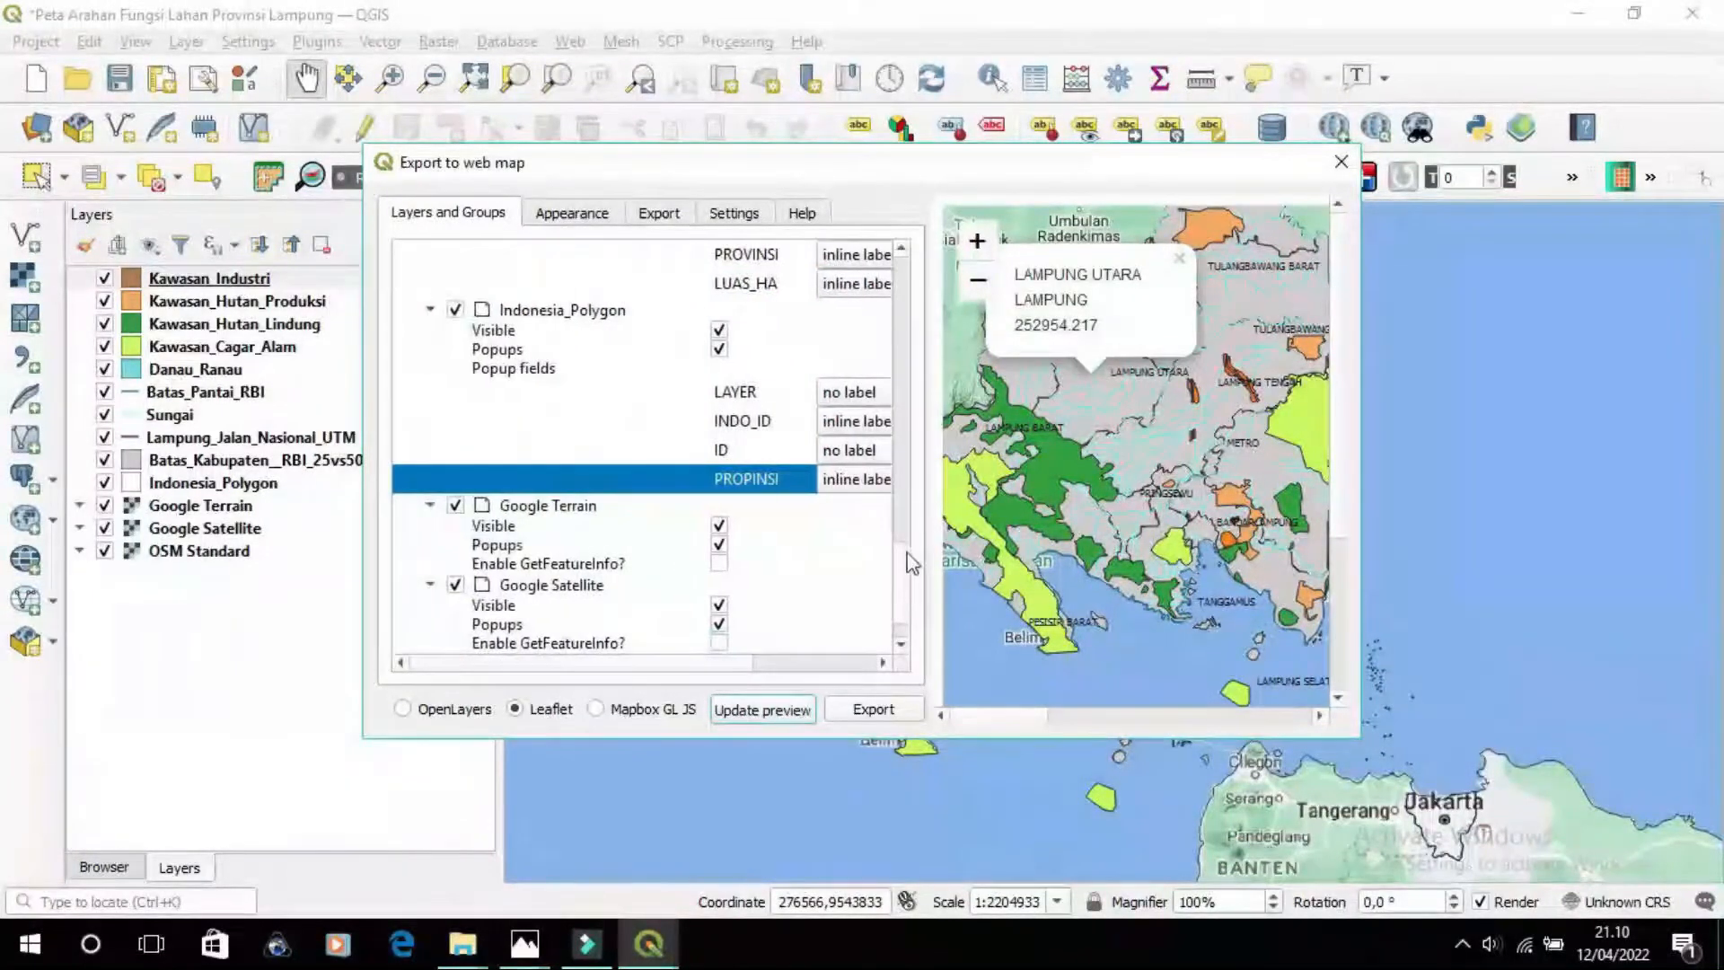
Disable popups for Google Terrain, Google Satellite and OSM Standard, and turn off visibility of Google Satellite and OSM Standard
left_click_drag(909, 558, 905, 618)
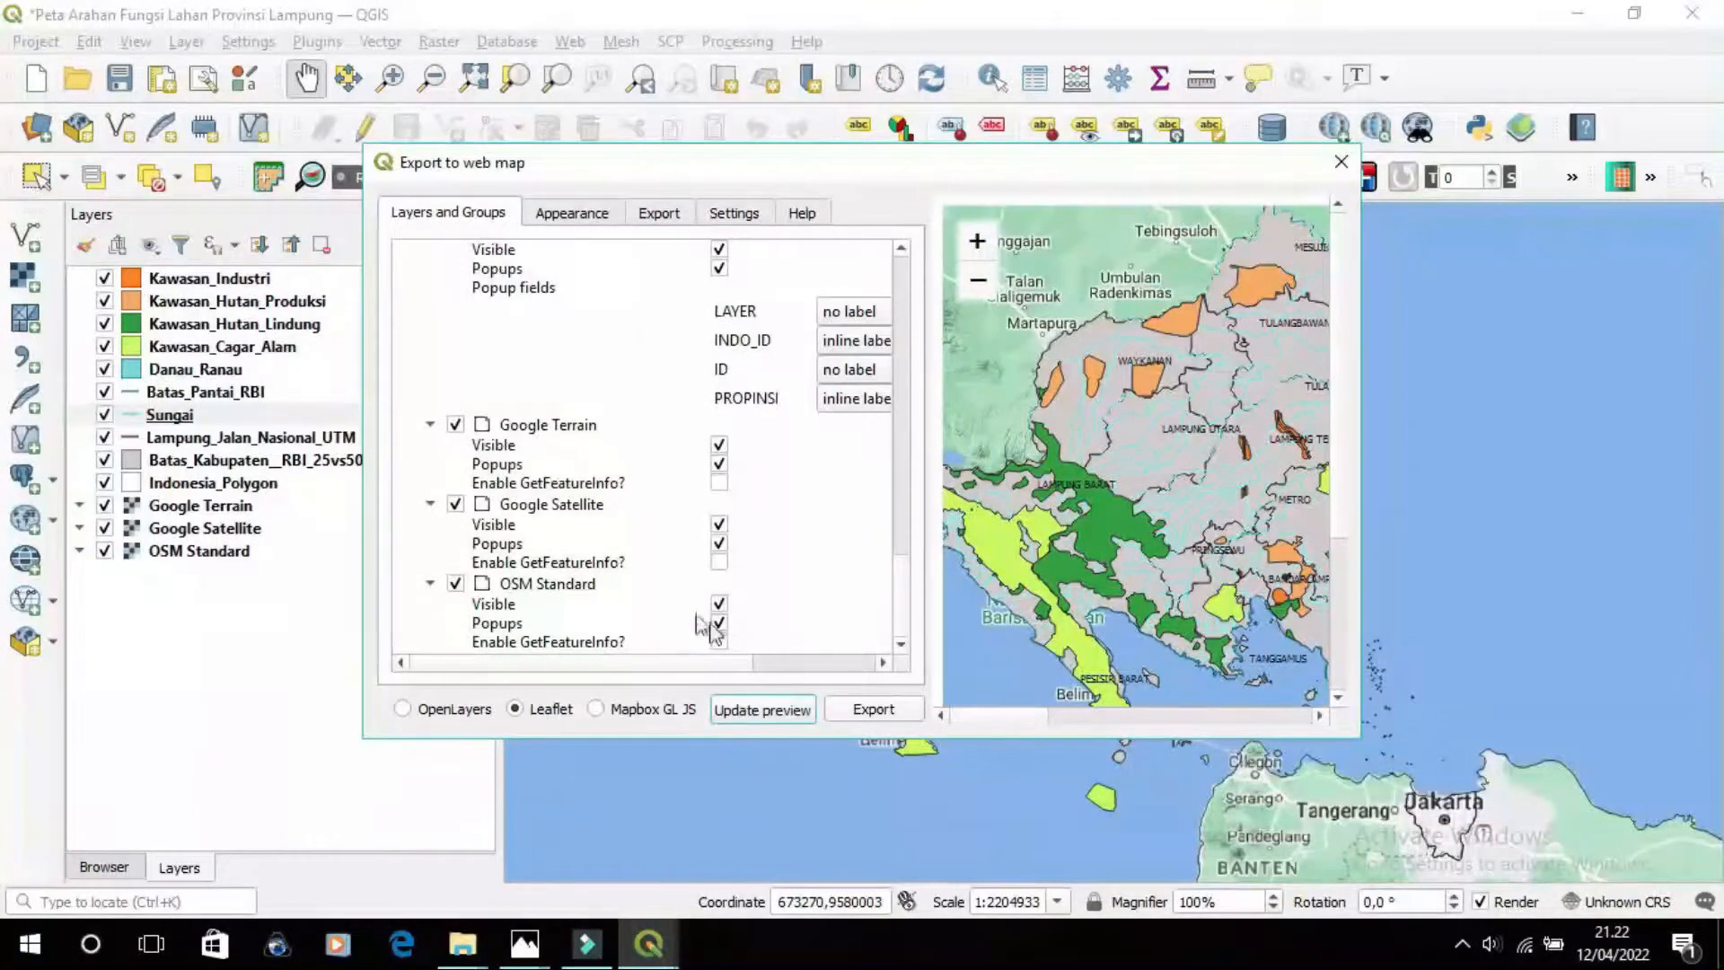
left_click(721, 465)
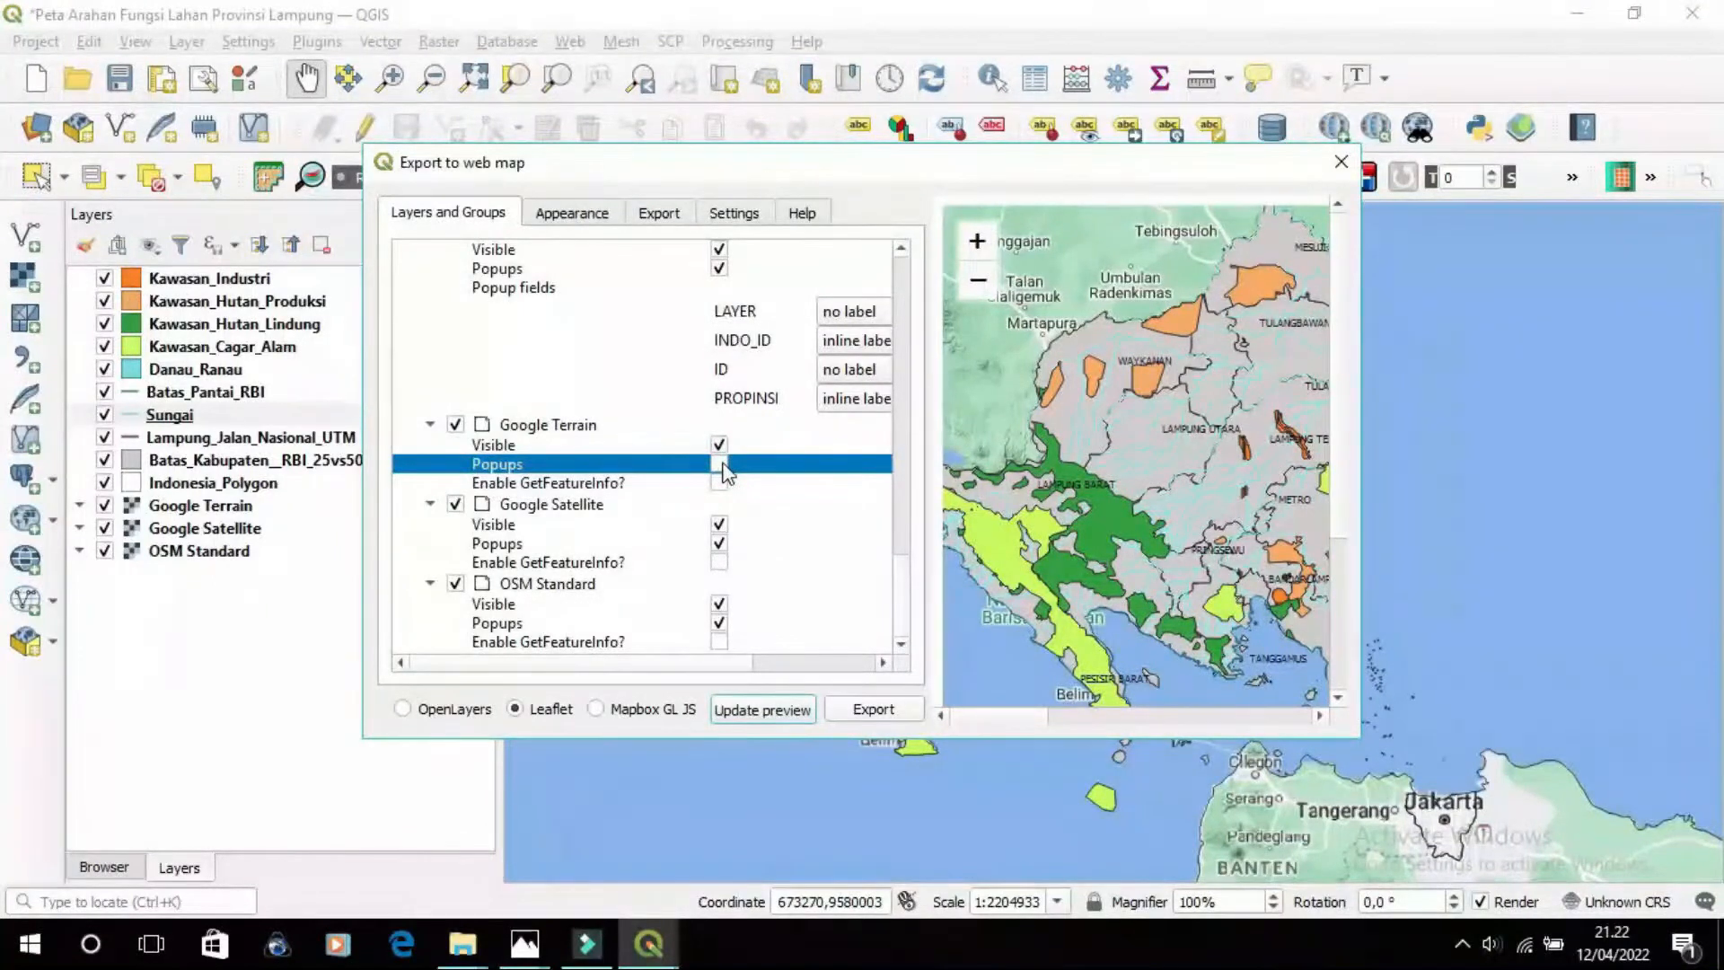
left_click(719, 545)
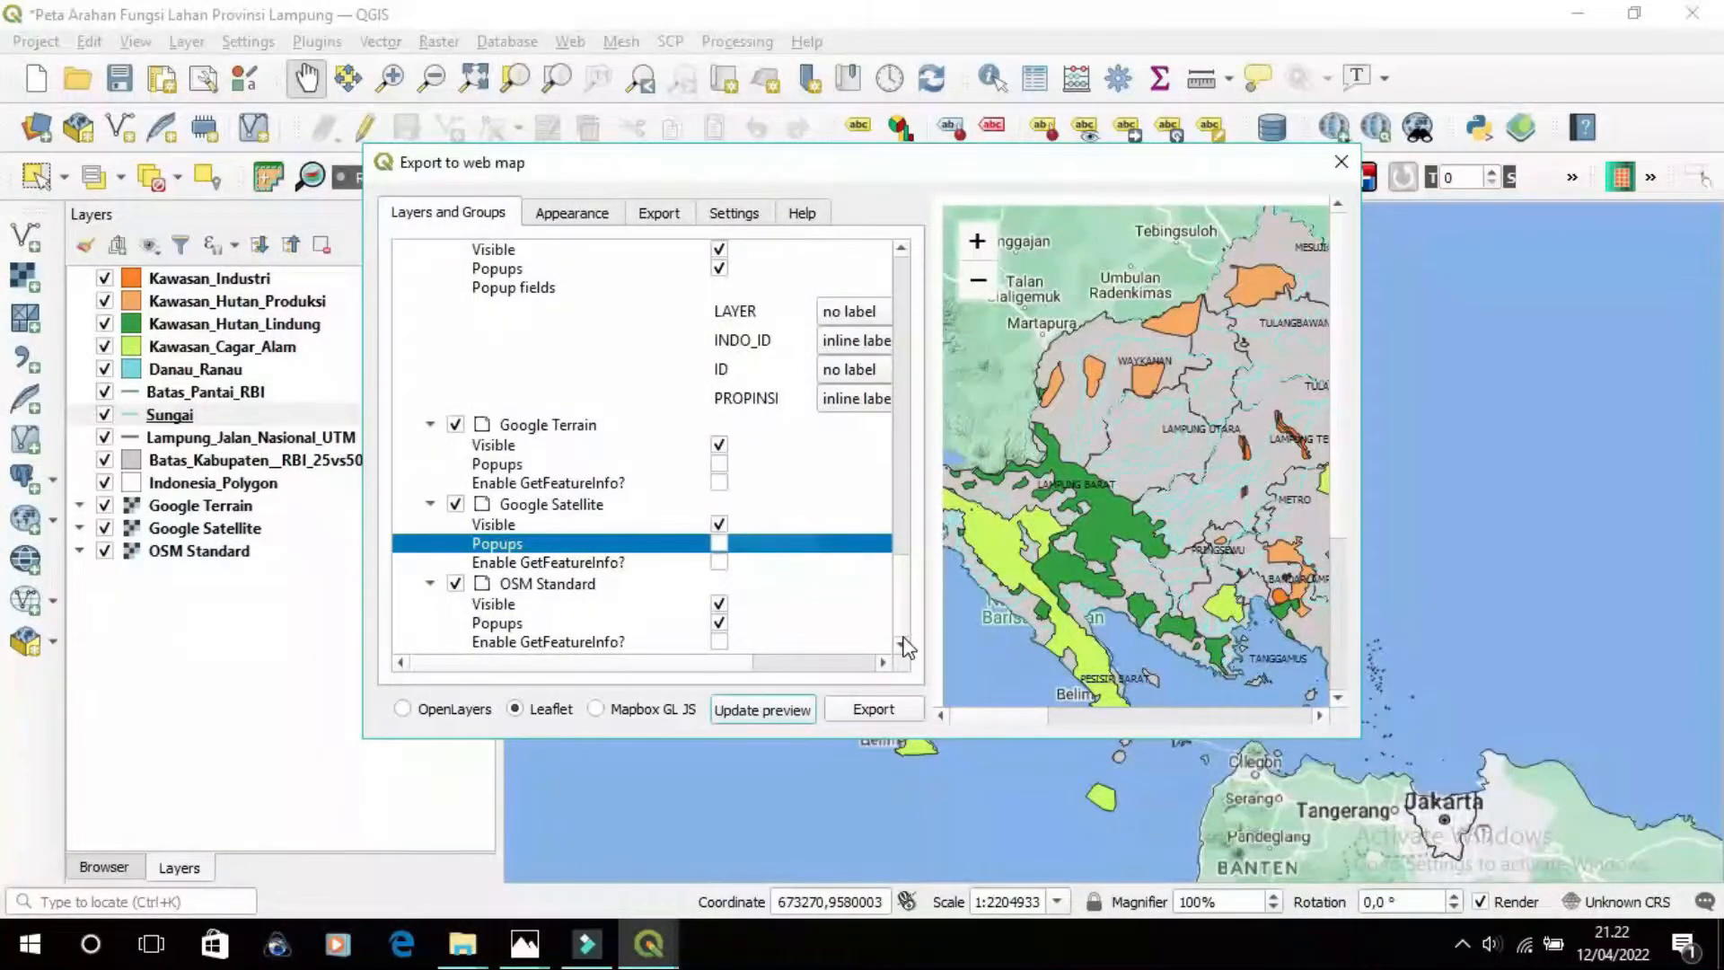
left_click(719, 525)
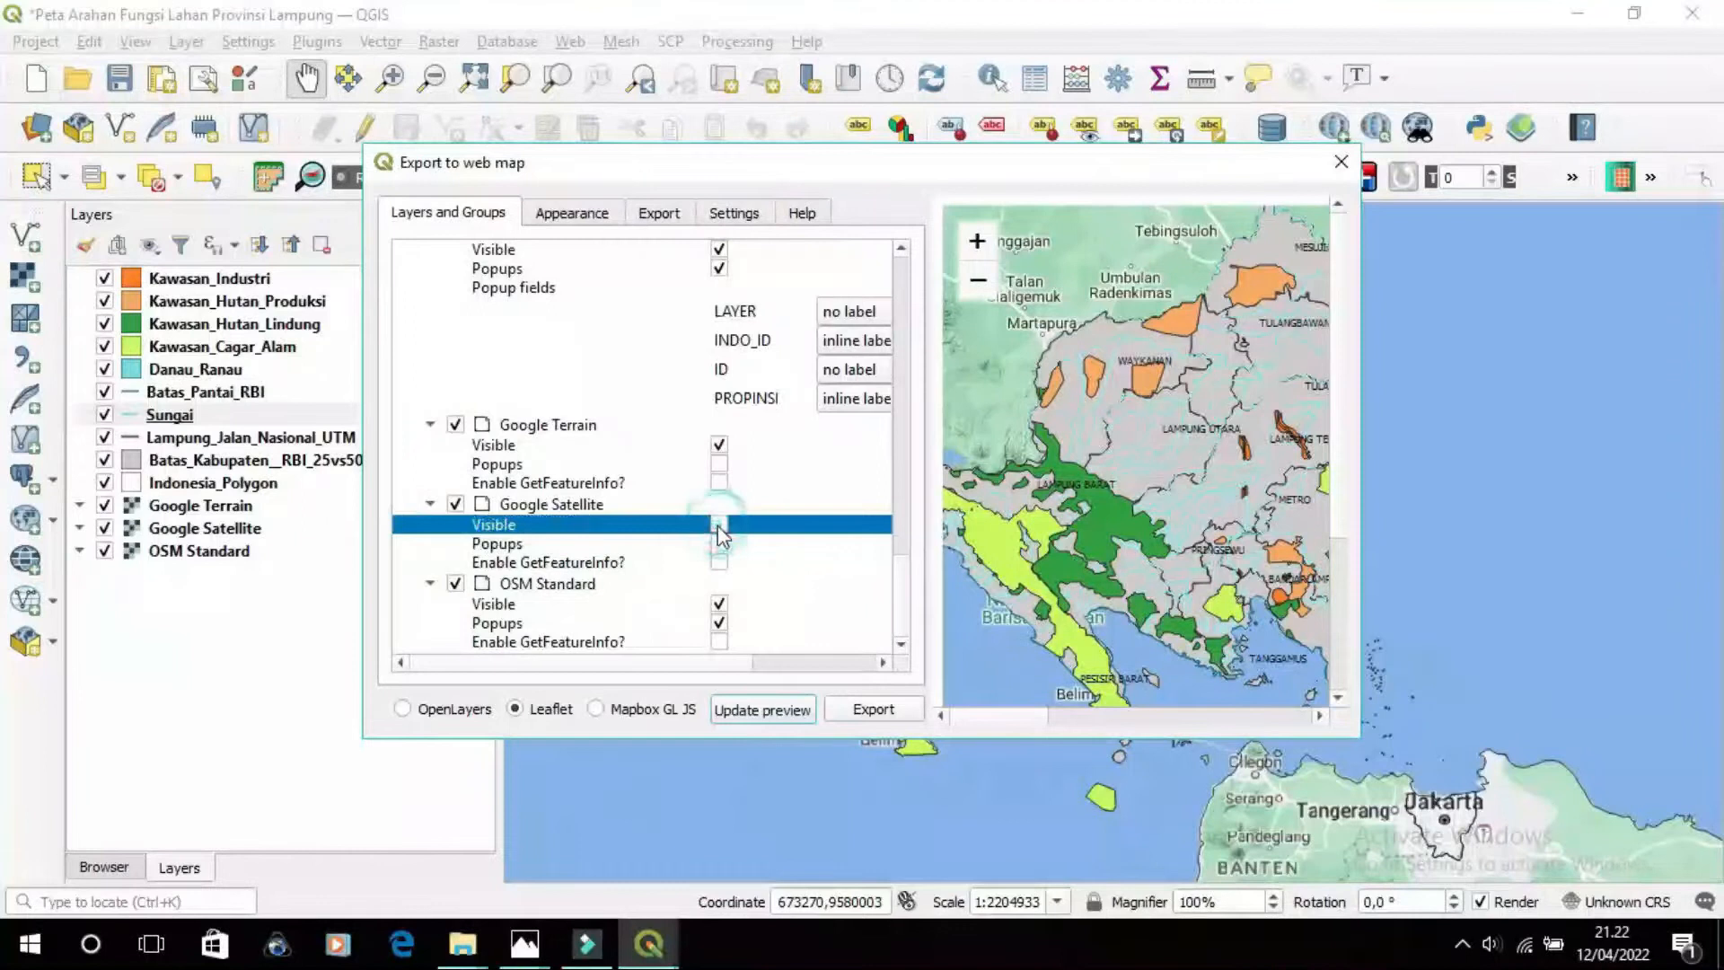
left_click(718, 605)
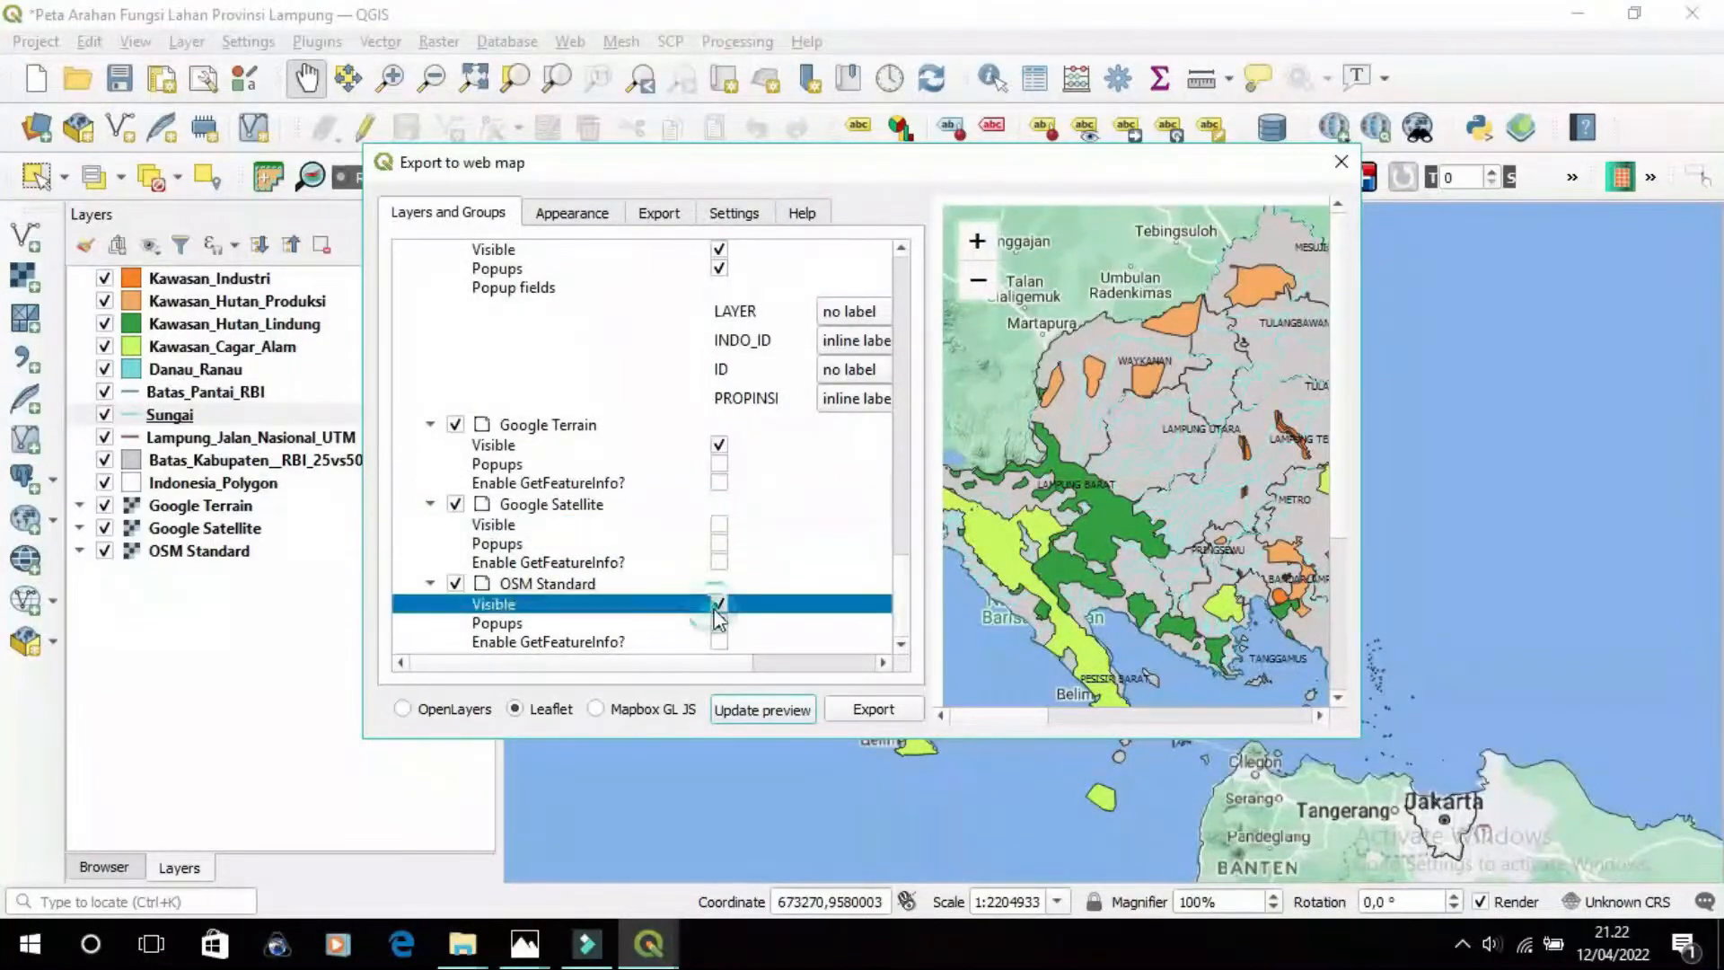
left_click(721, 621)
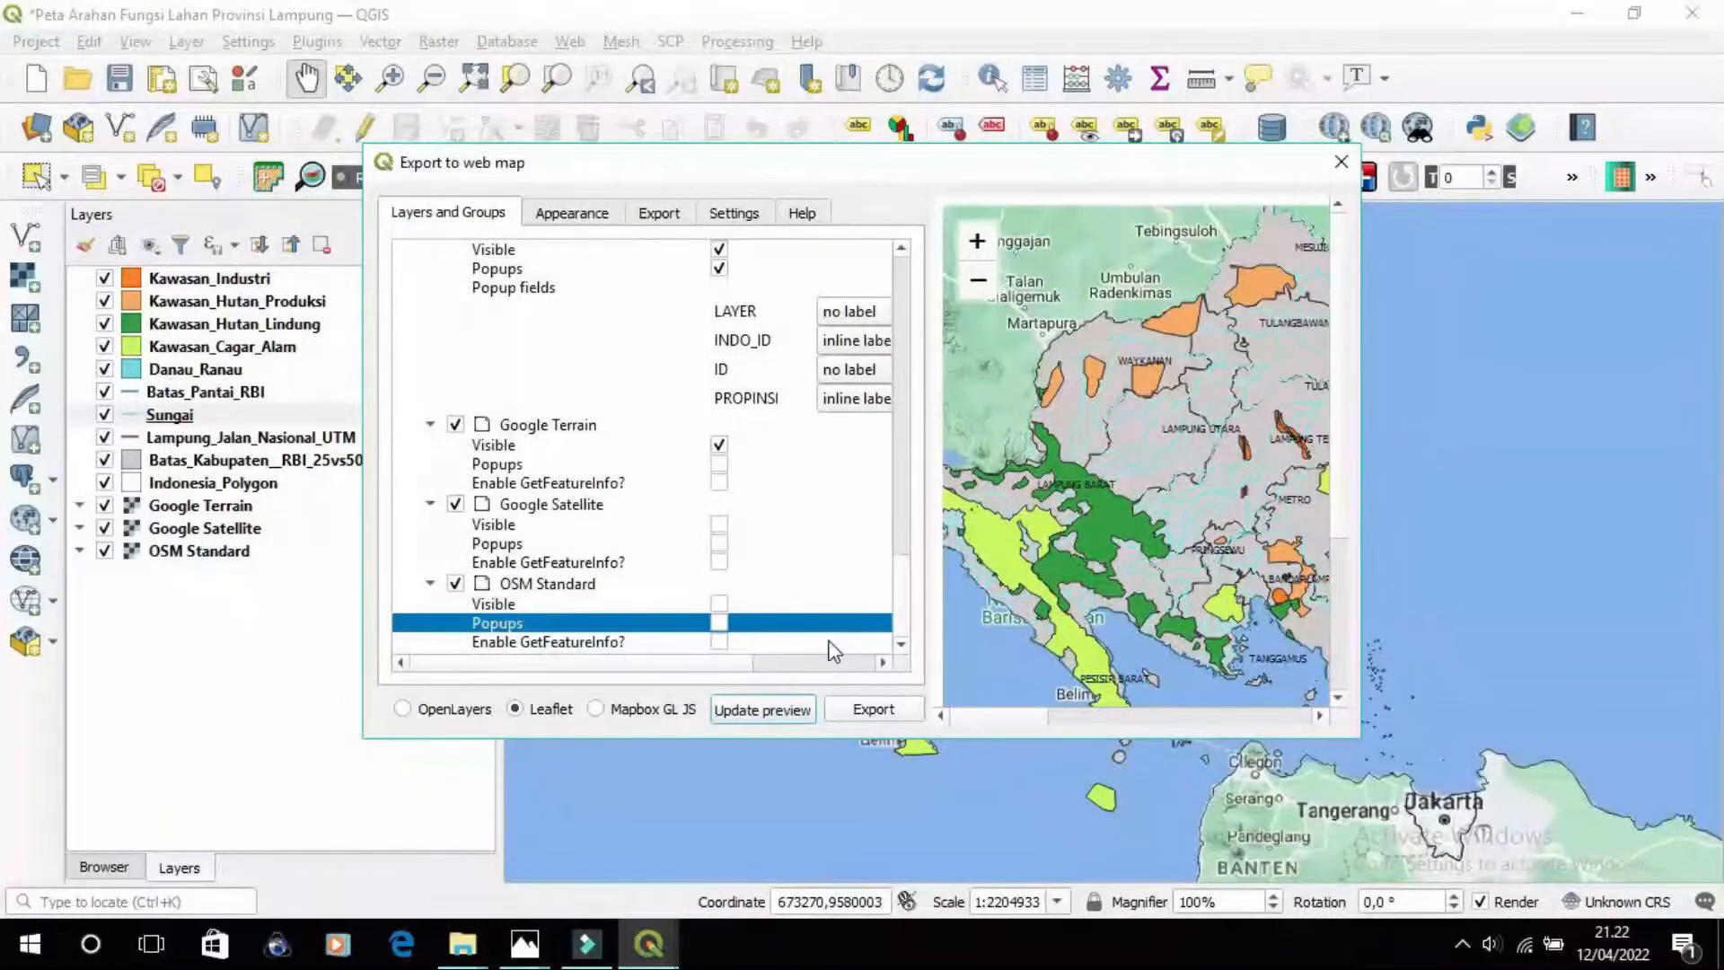
Add the abstract at lower left, enable address search and update the web map preview
scroll(892, 482, "up", 10)
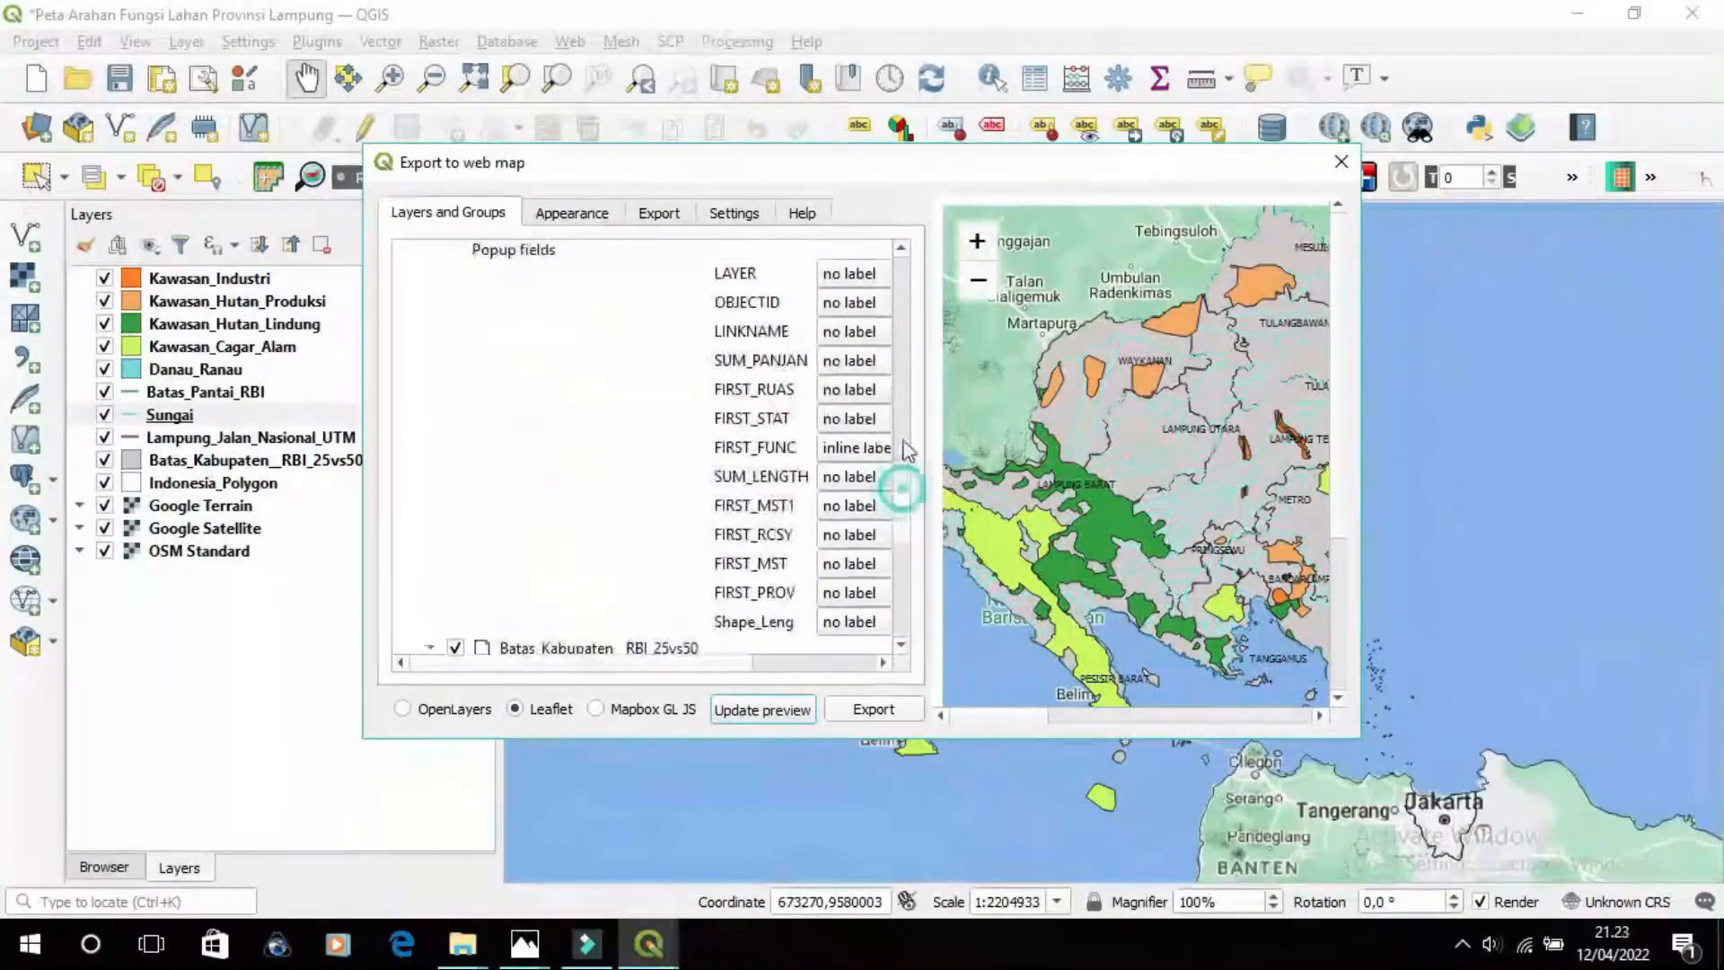
left_click(572, 213)
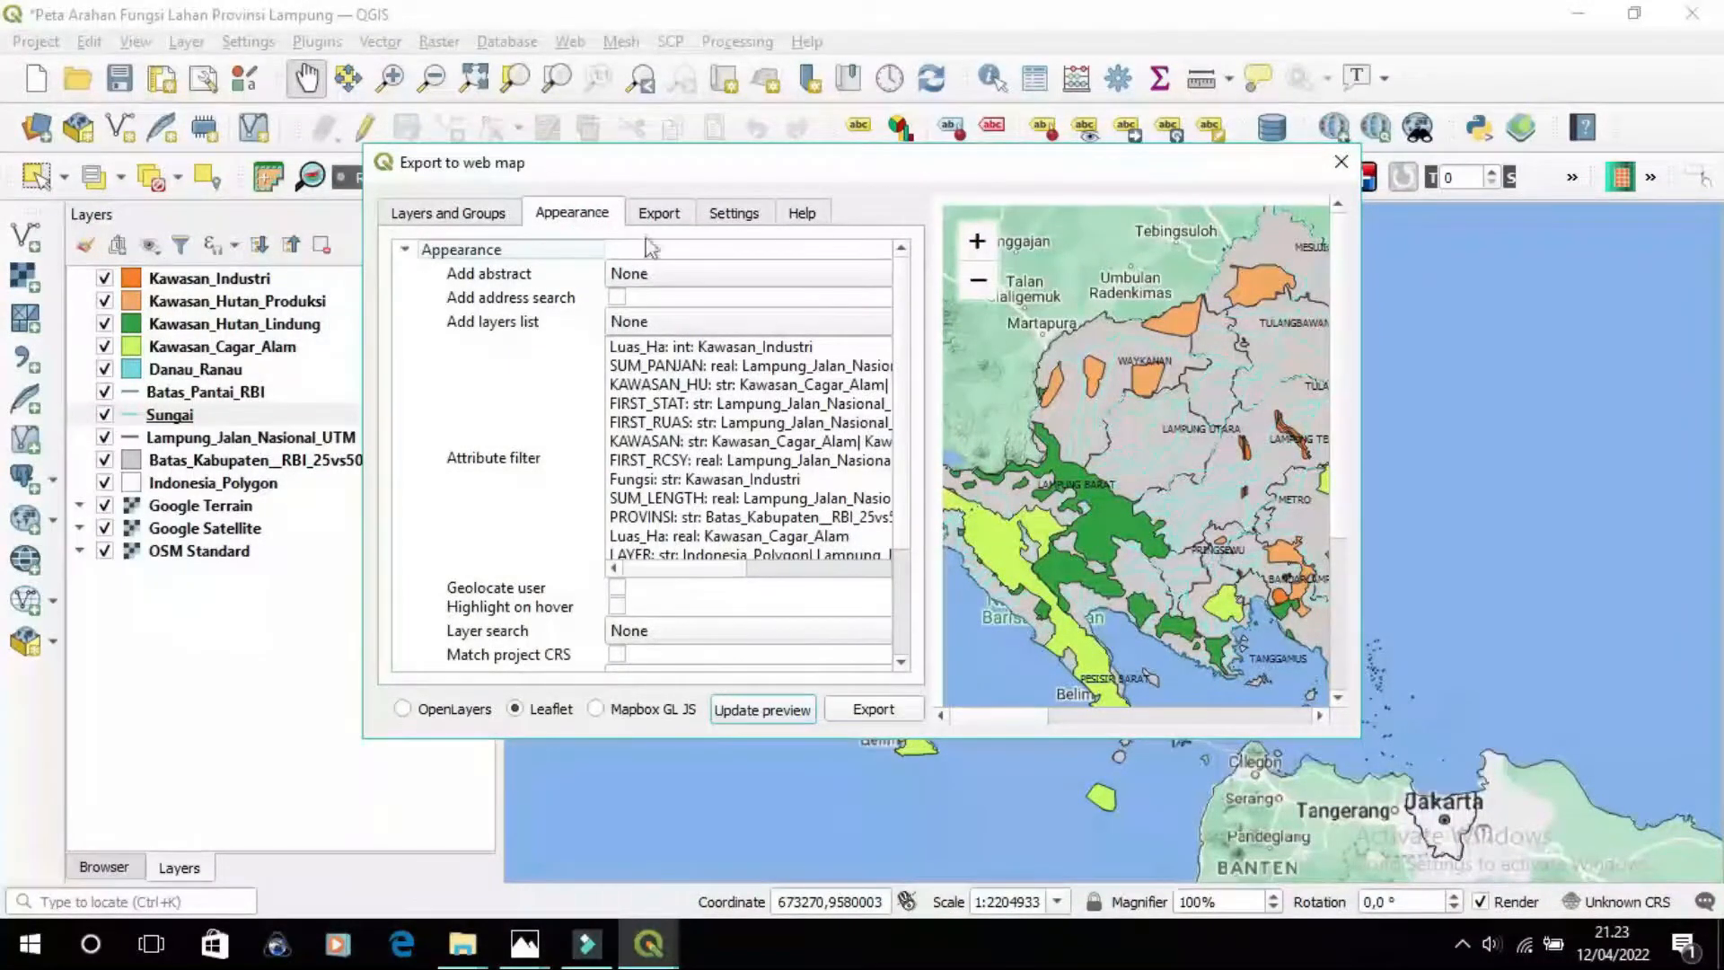
left_click(753, 280)
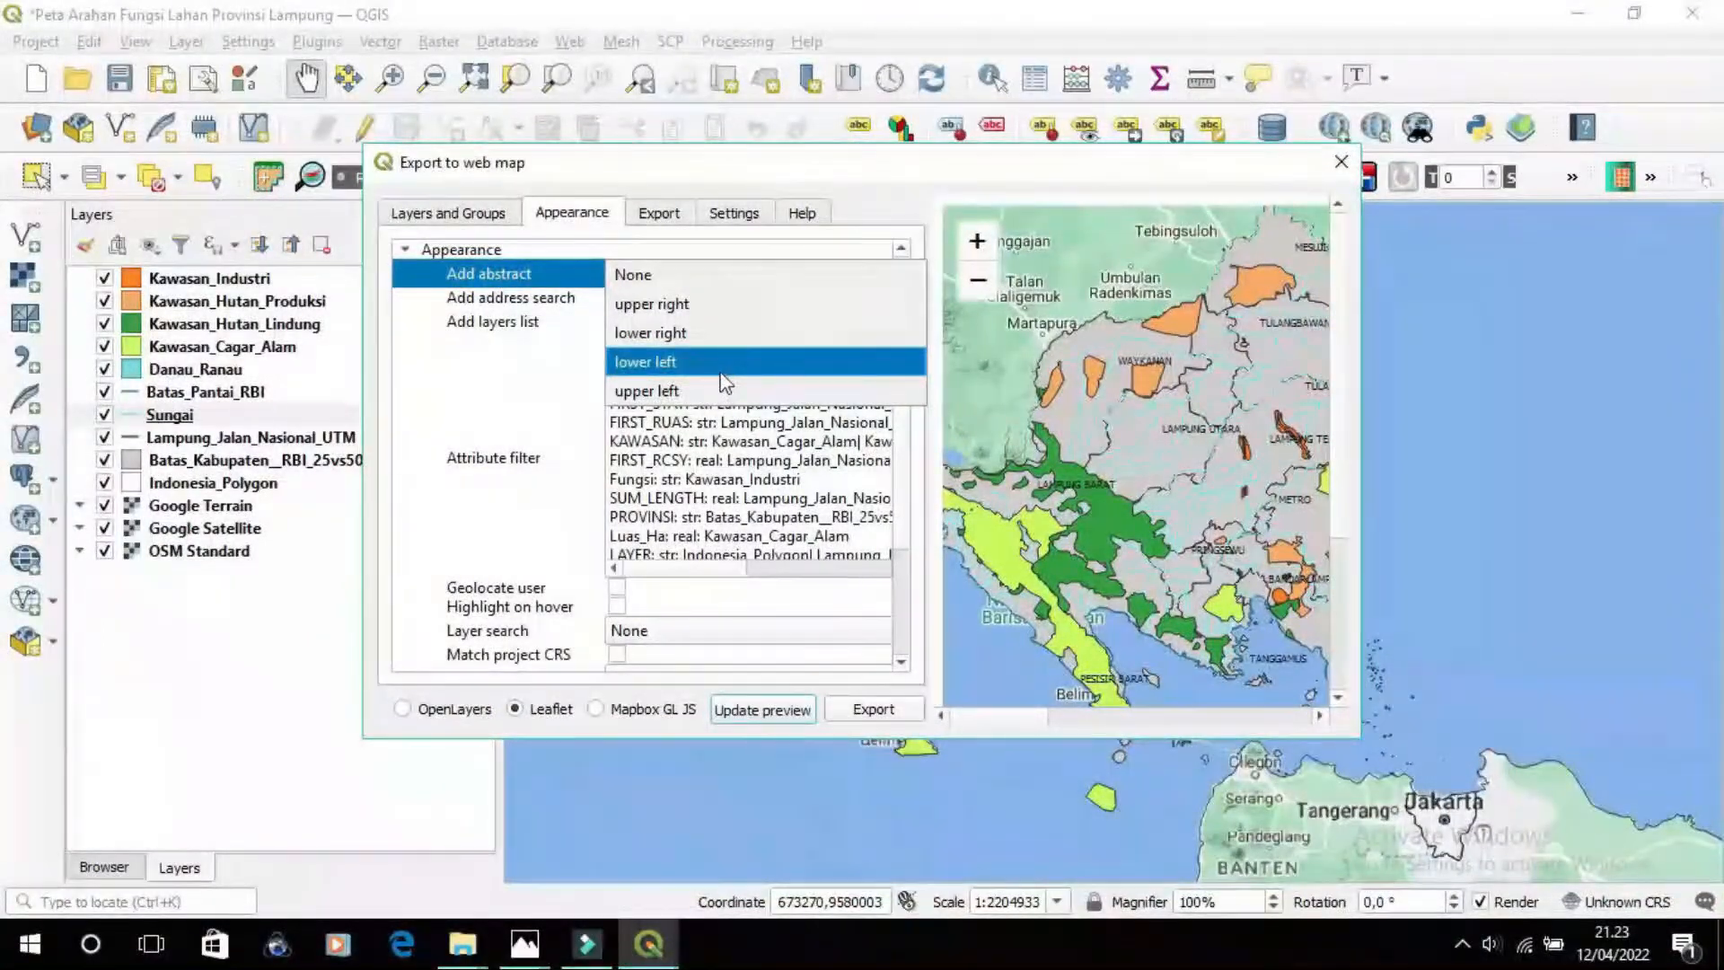
left_click(721, 372)
left_click(618, 298)
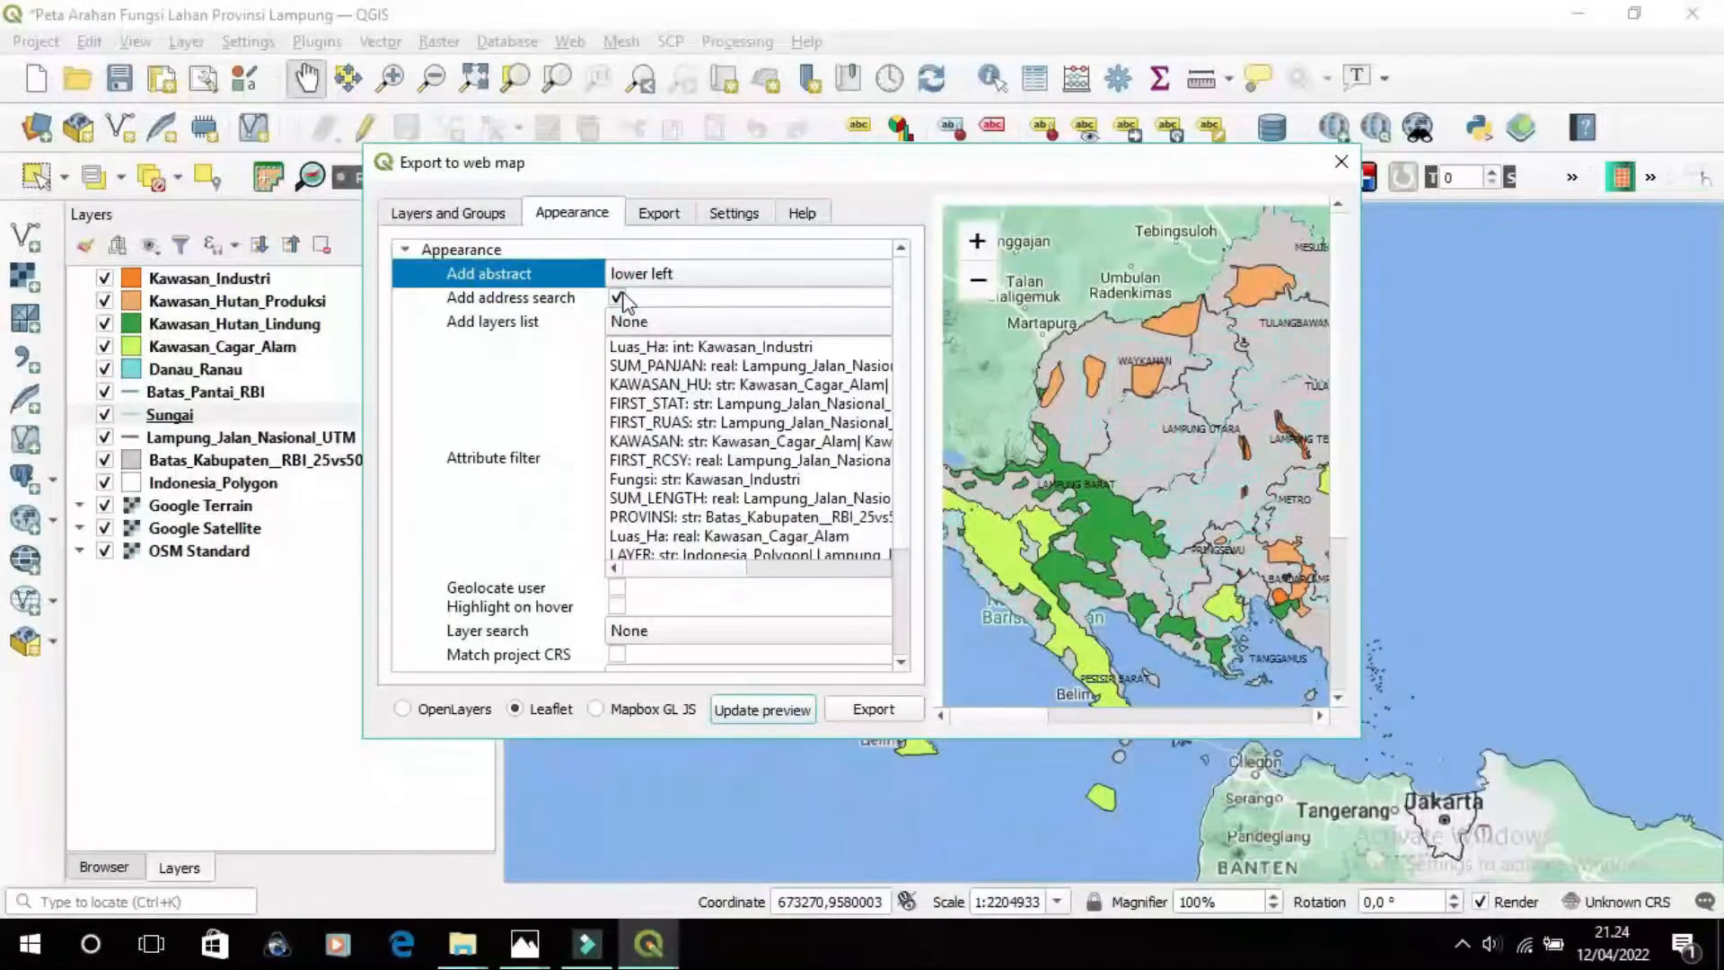
left_click(786, 715)
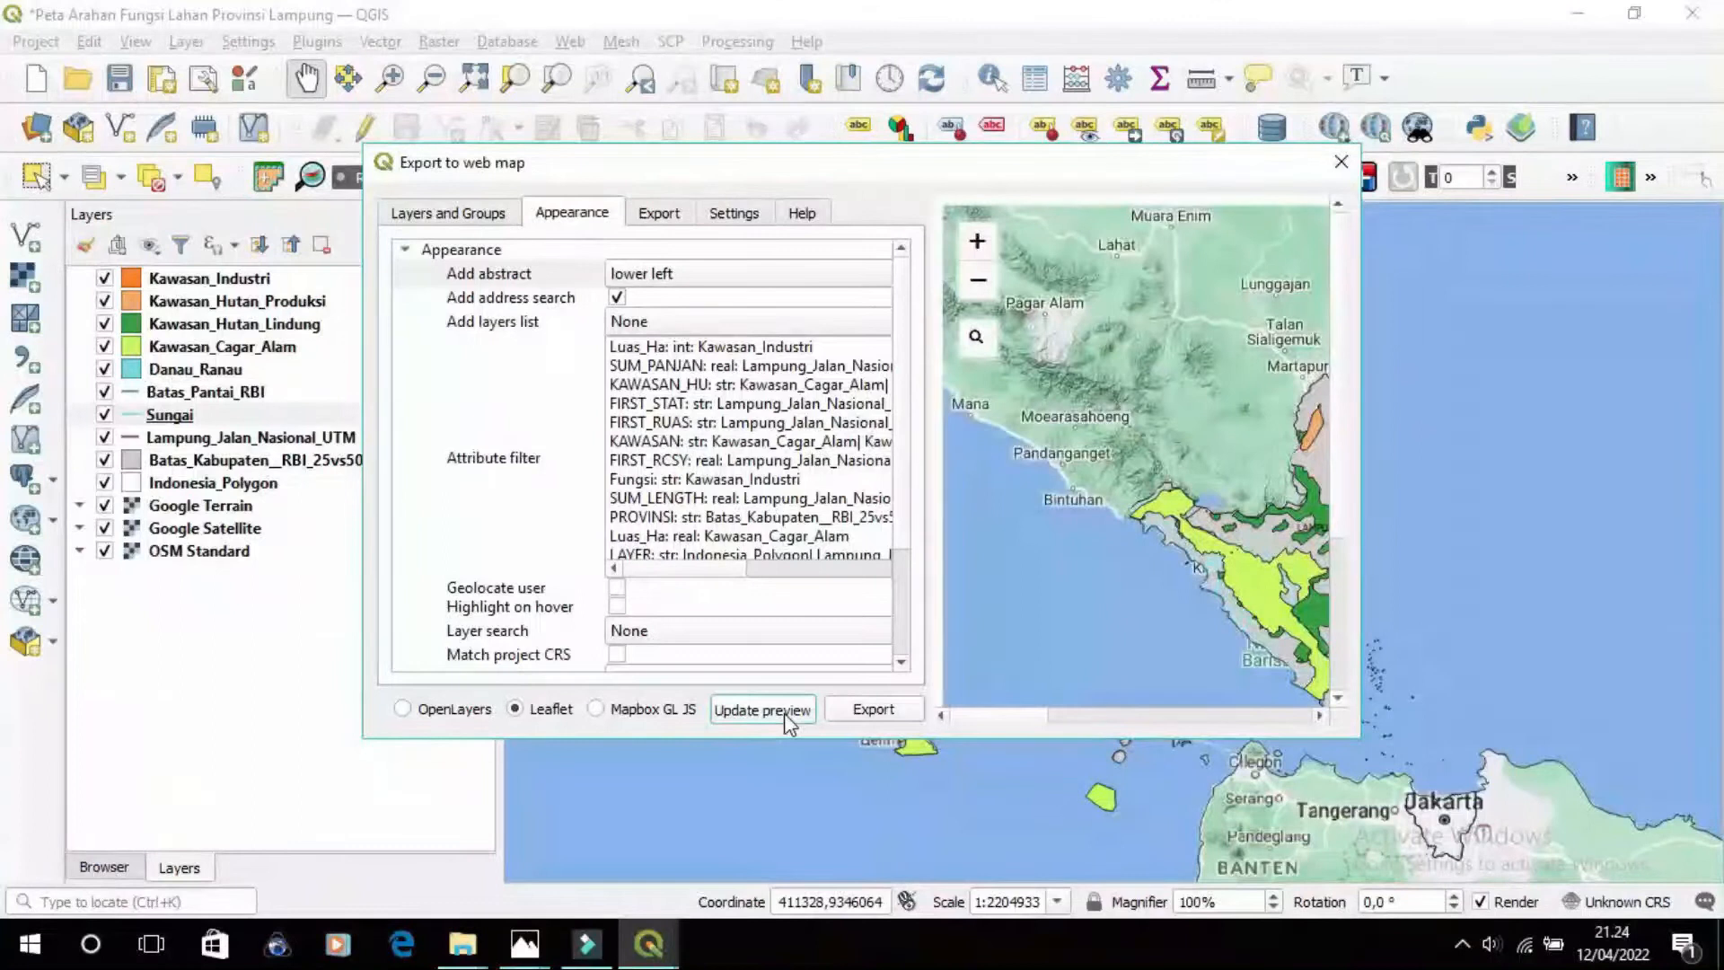
left_click(975, 337)
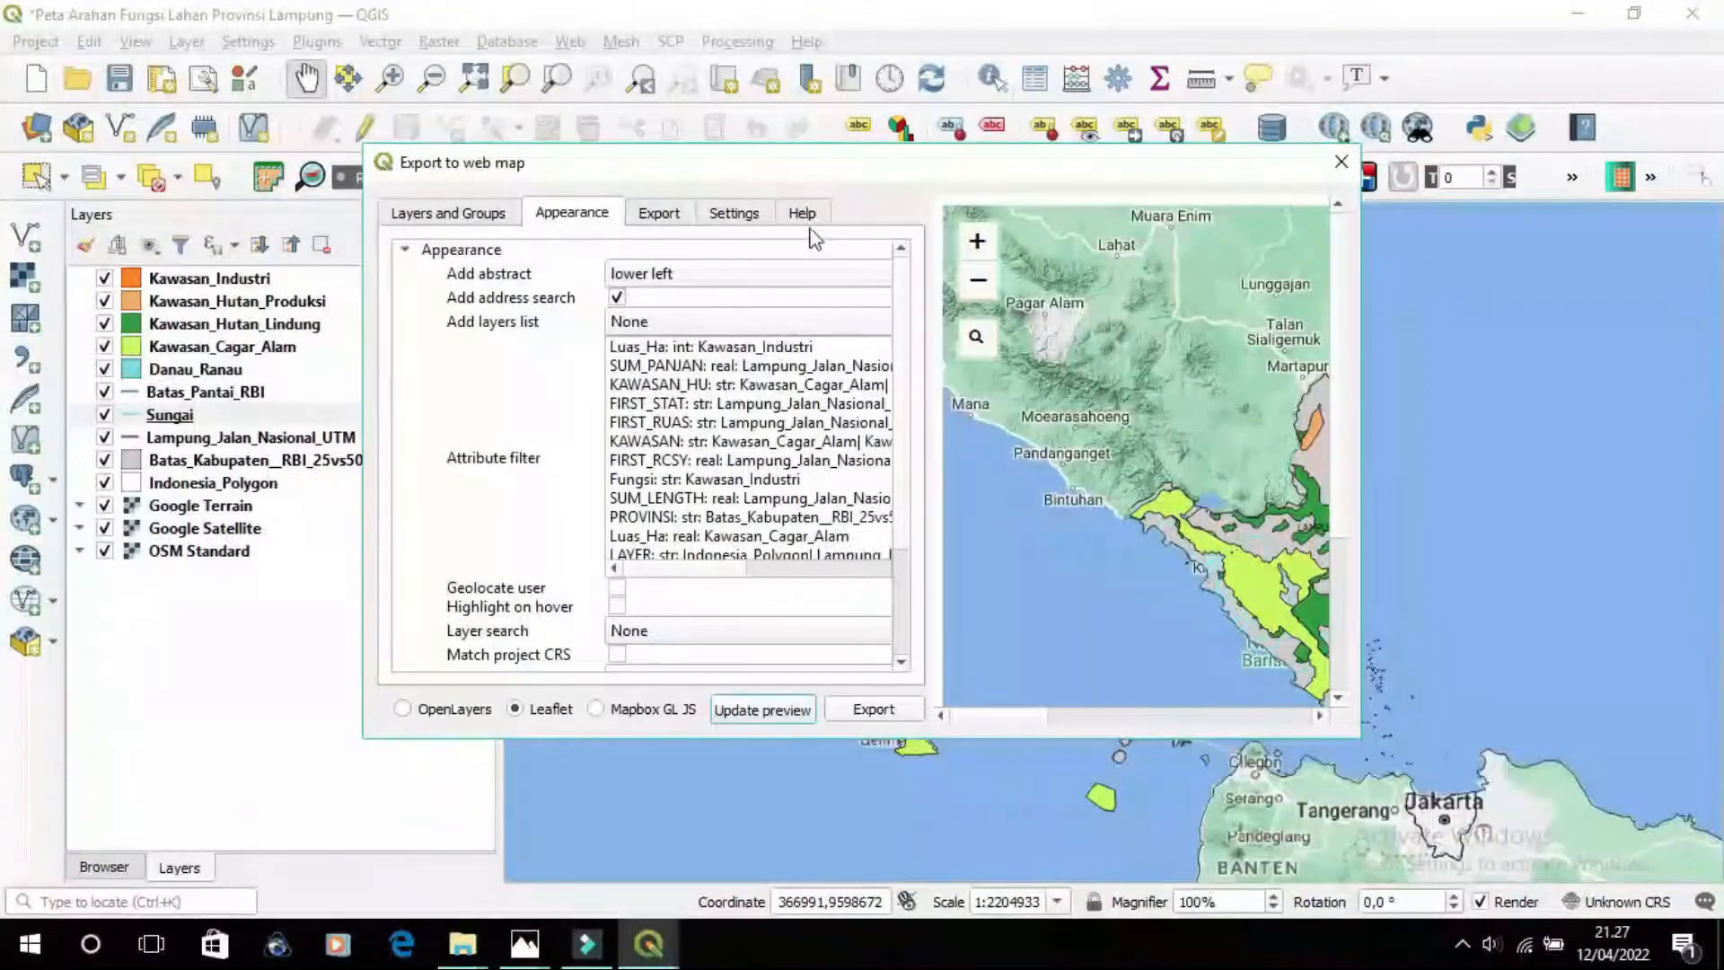
Add a collapsed layers list to the web map and update the preview
left_click(834, 321)
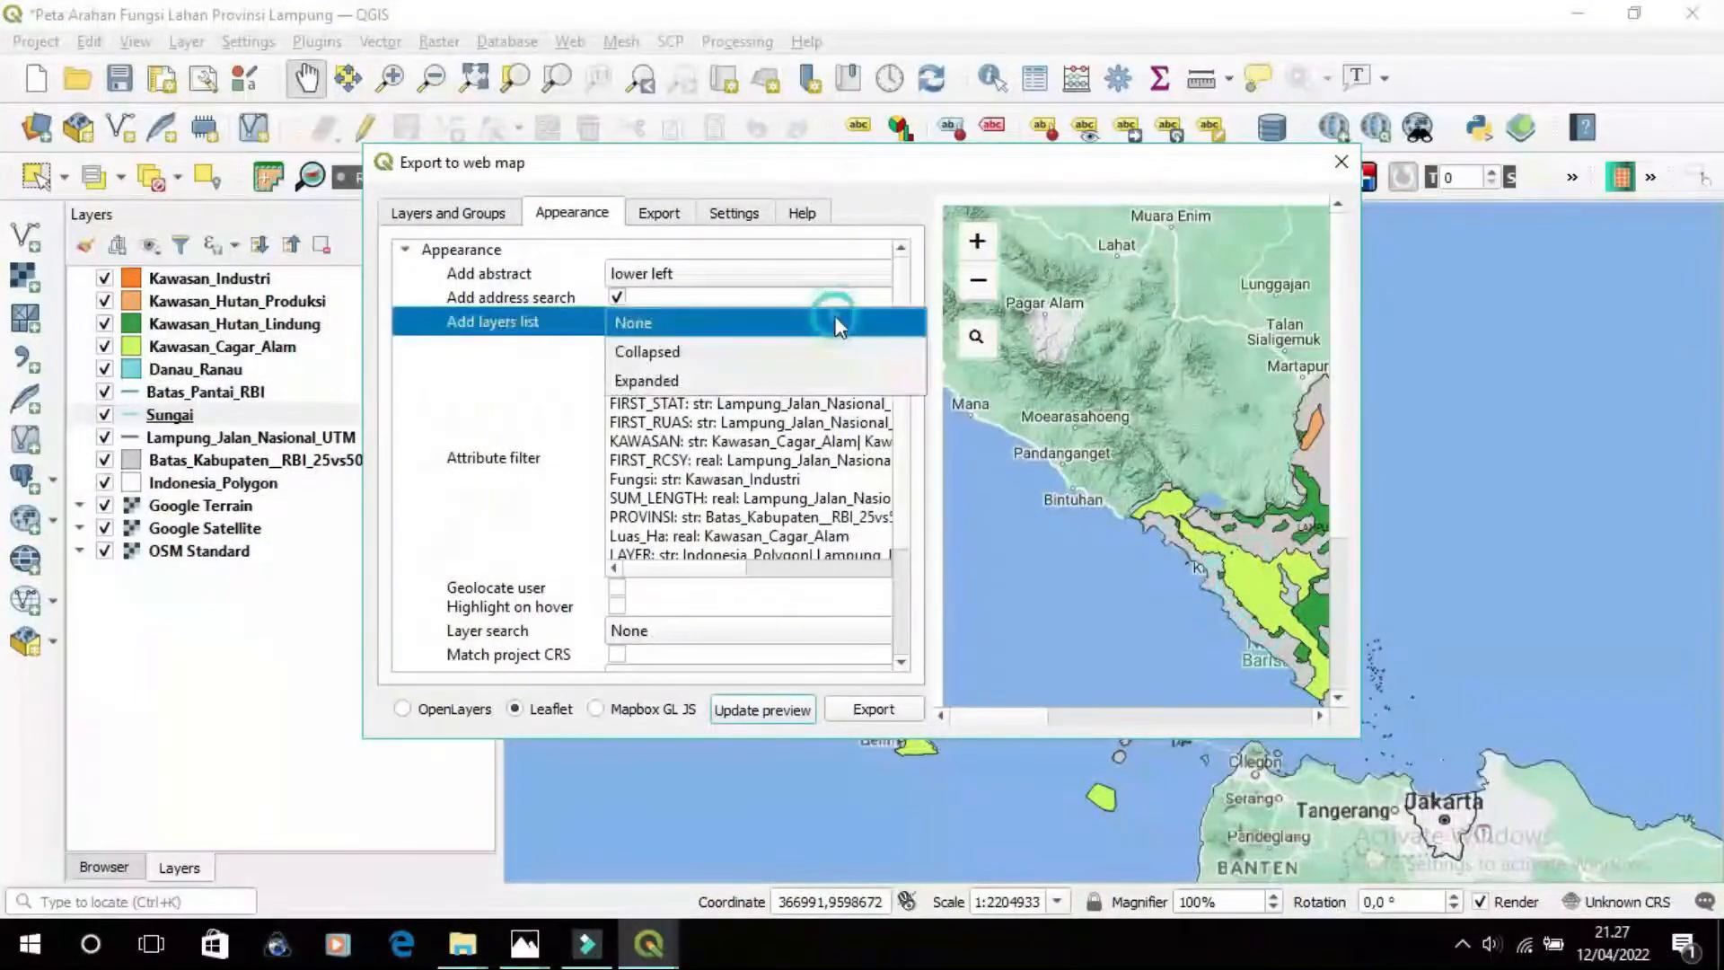
left_click(742, 352)
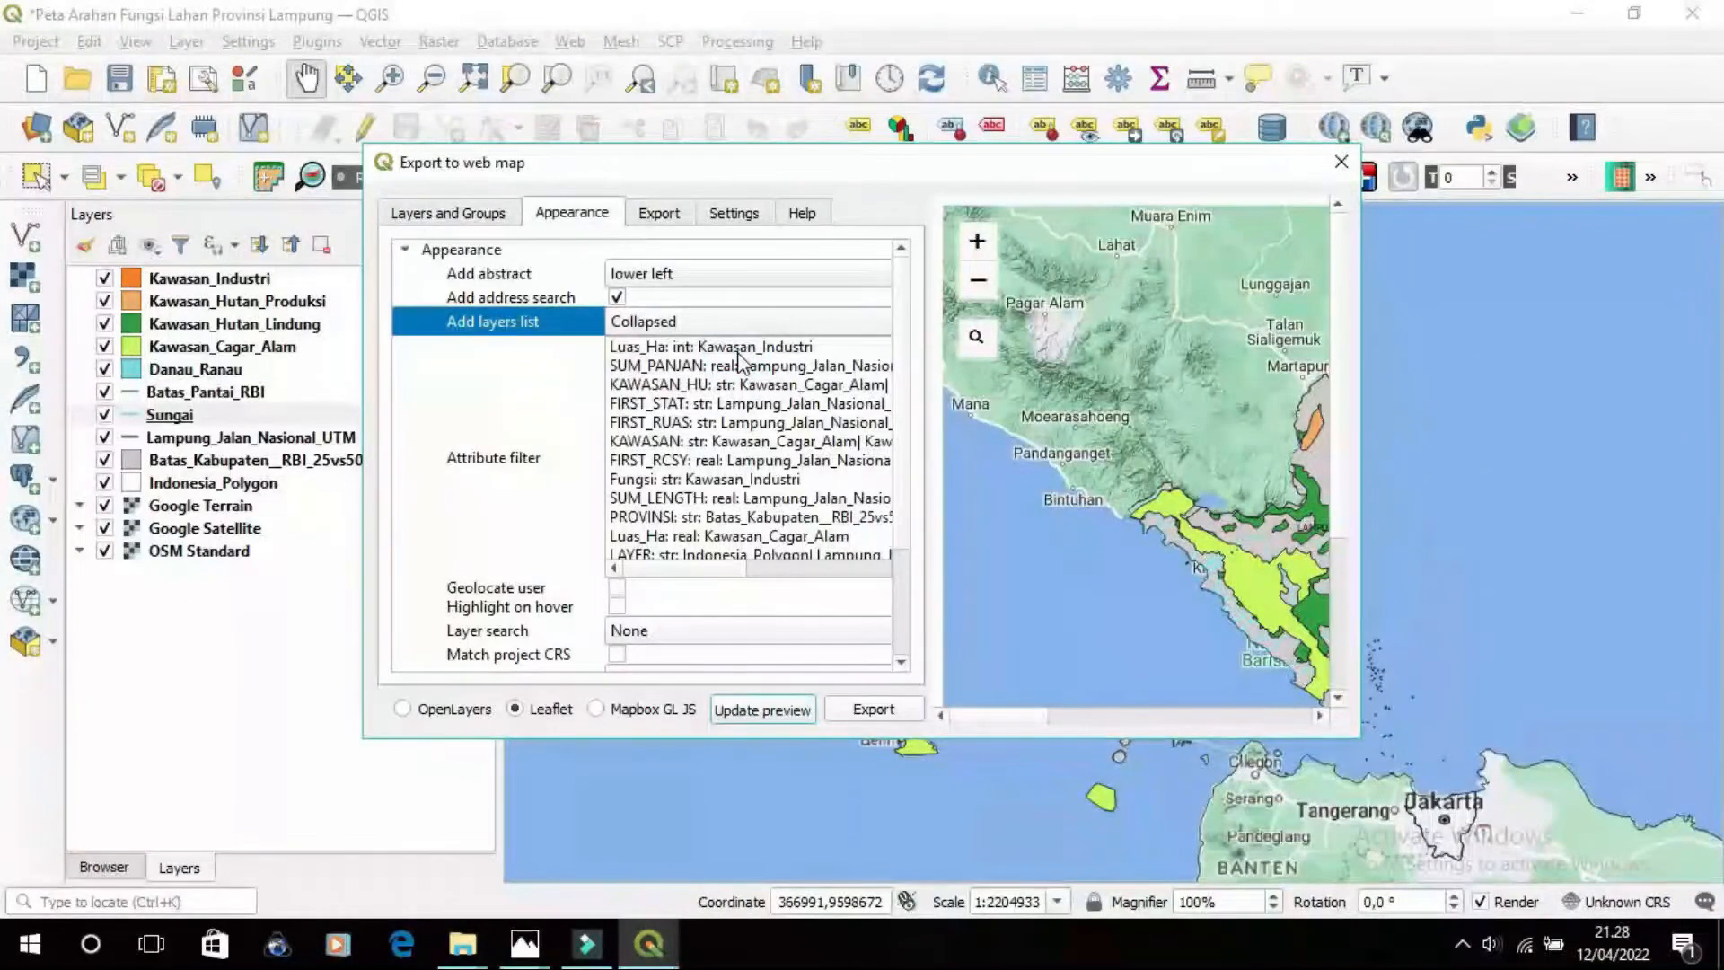
left_click(763, 710)
left_click(777, 710)
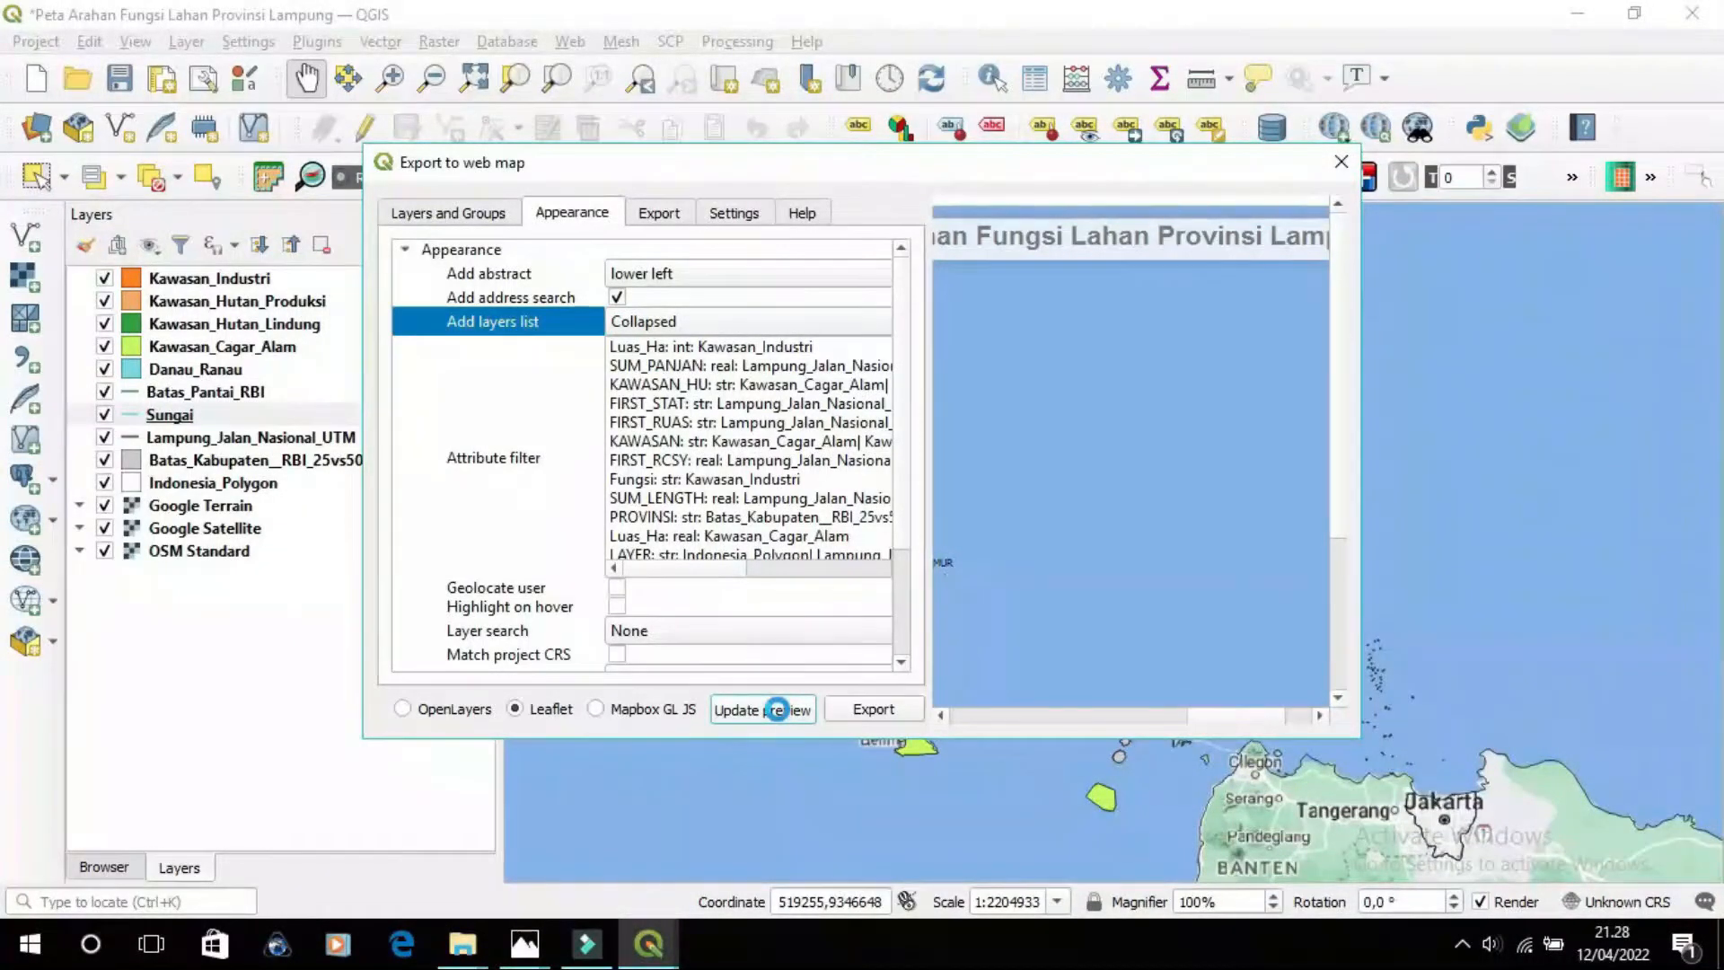
mouse_move(1289, 328)
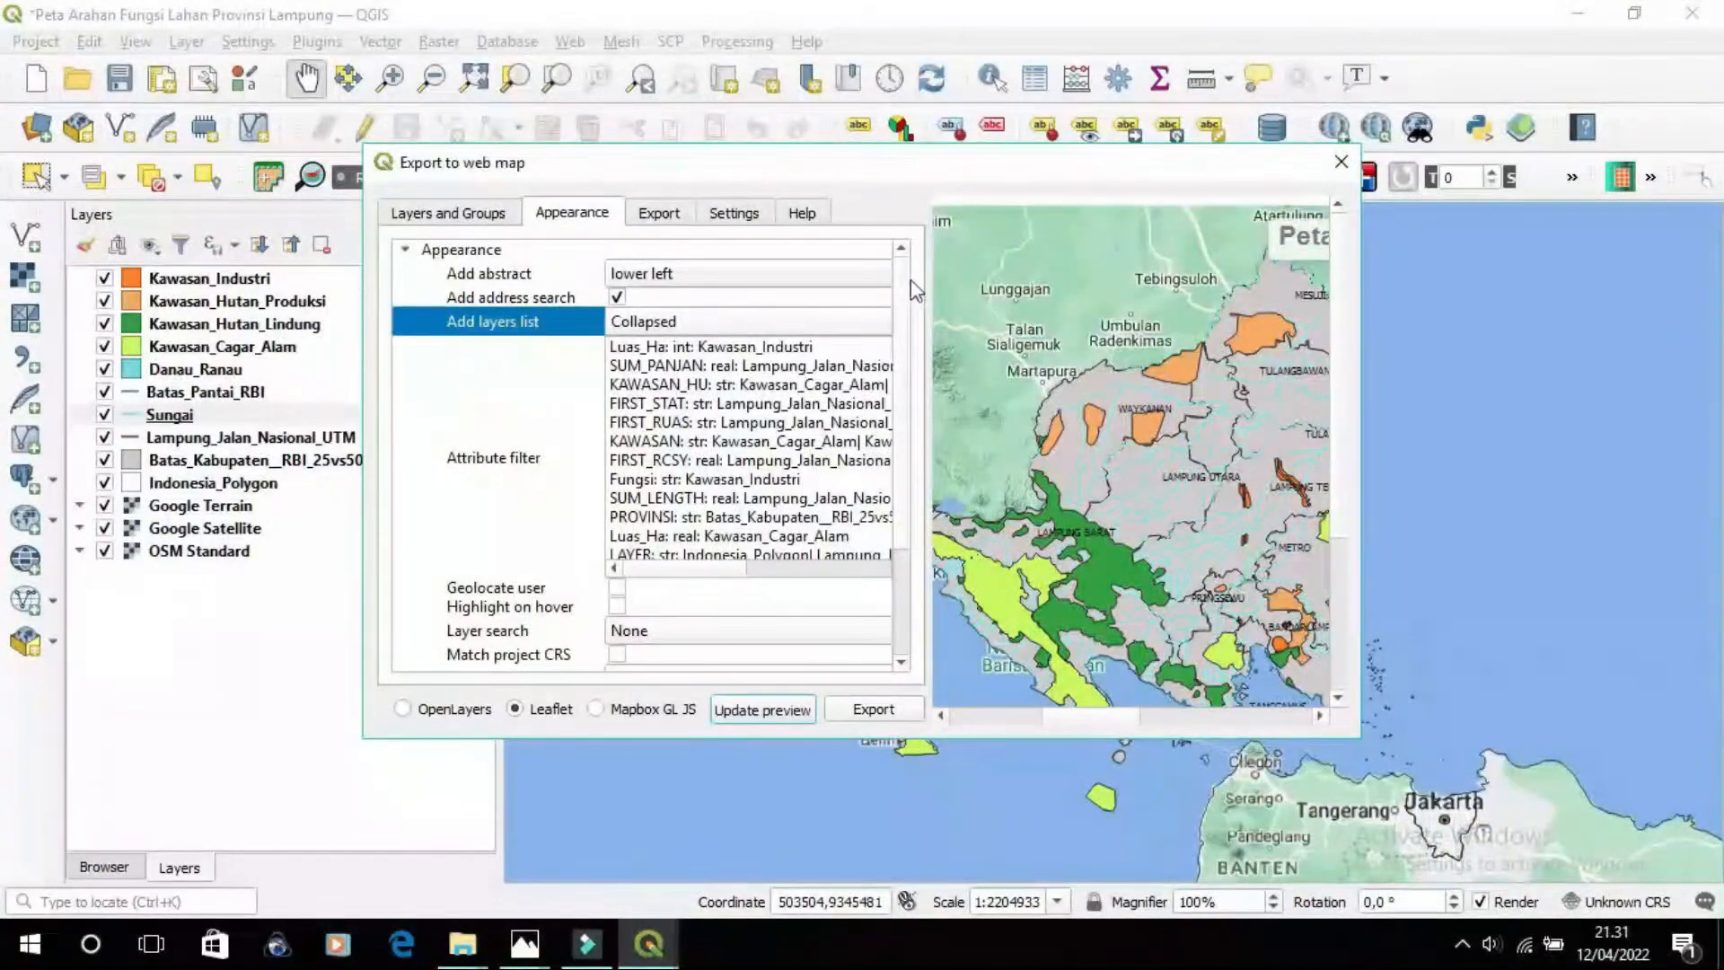
Enable Geolocate user and Highlight on hover for the web map
left_click(456, 421)
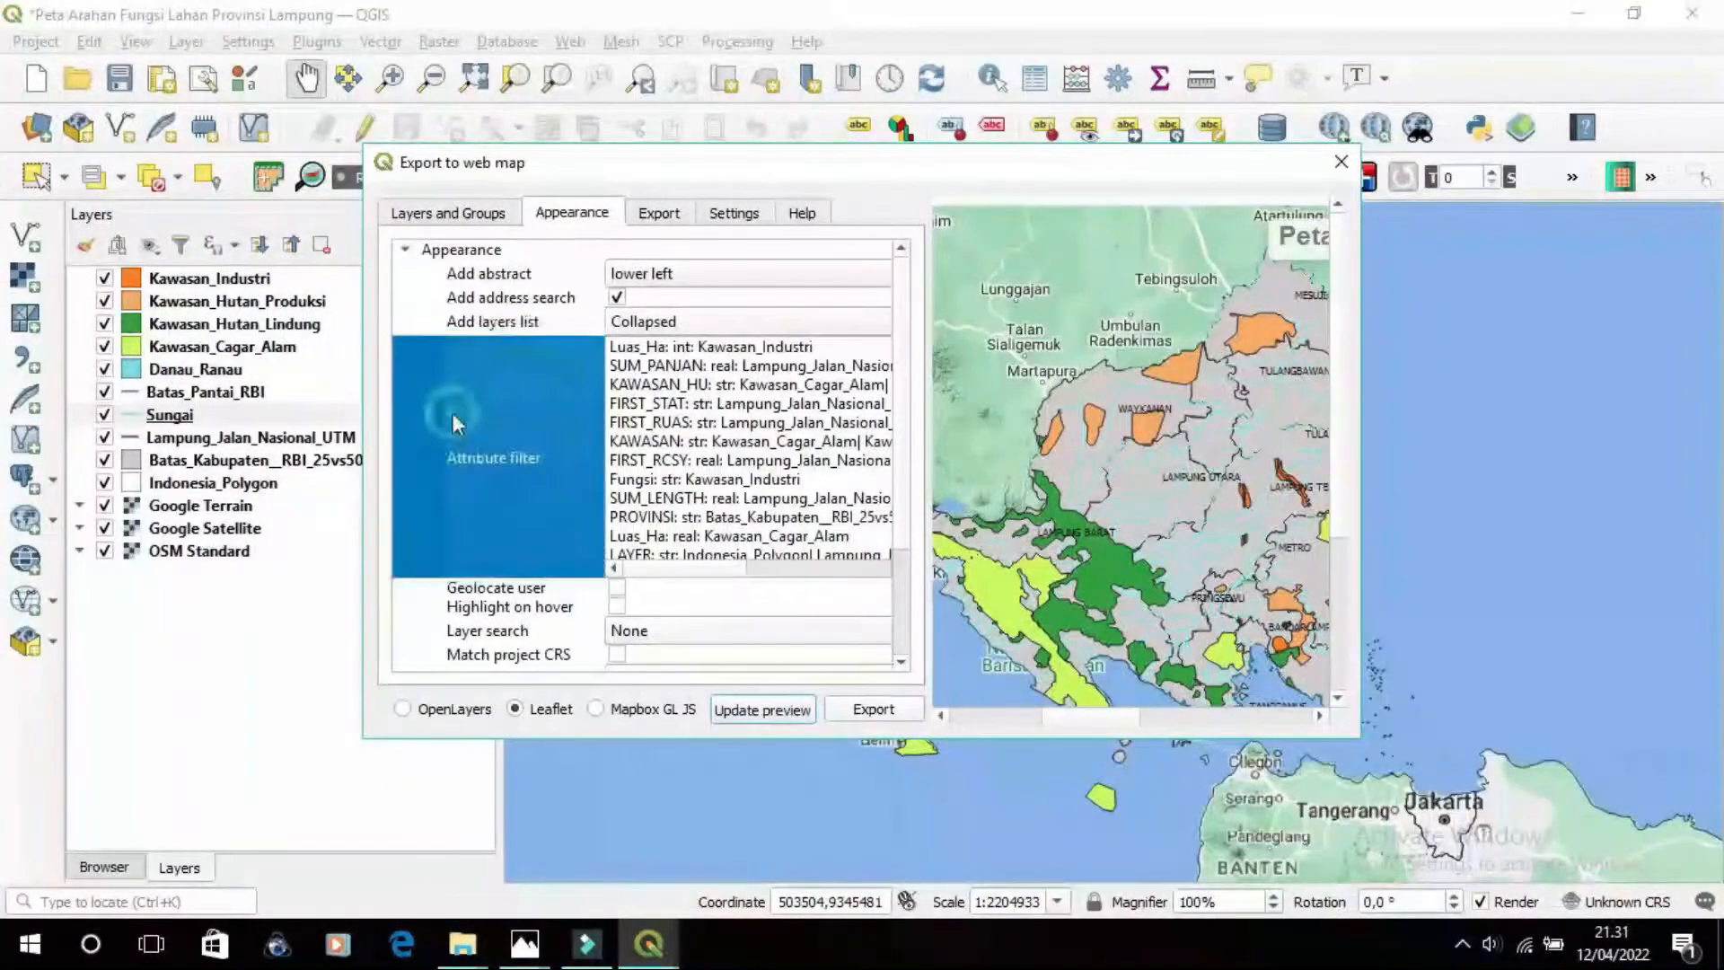
left_click_drag(901, 296, 905, 349)
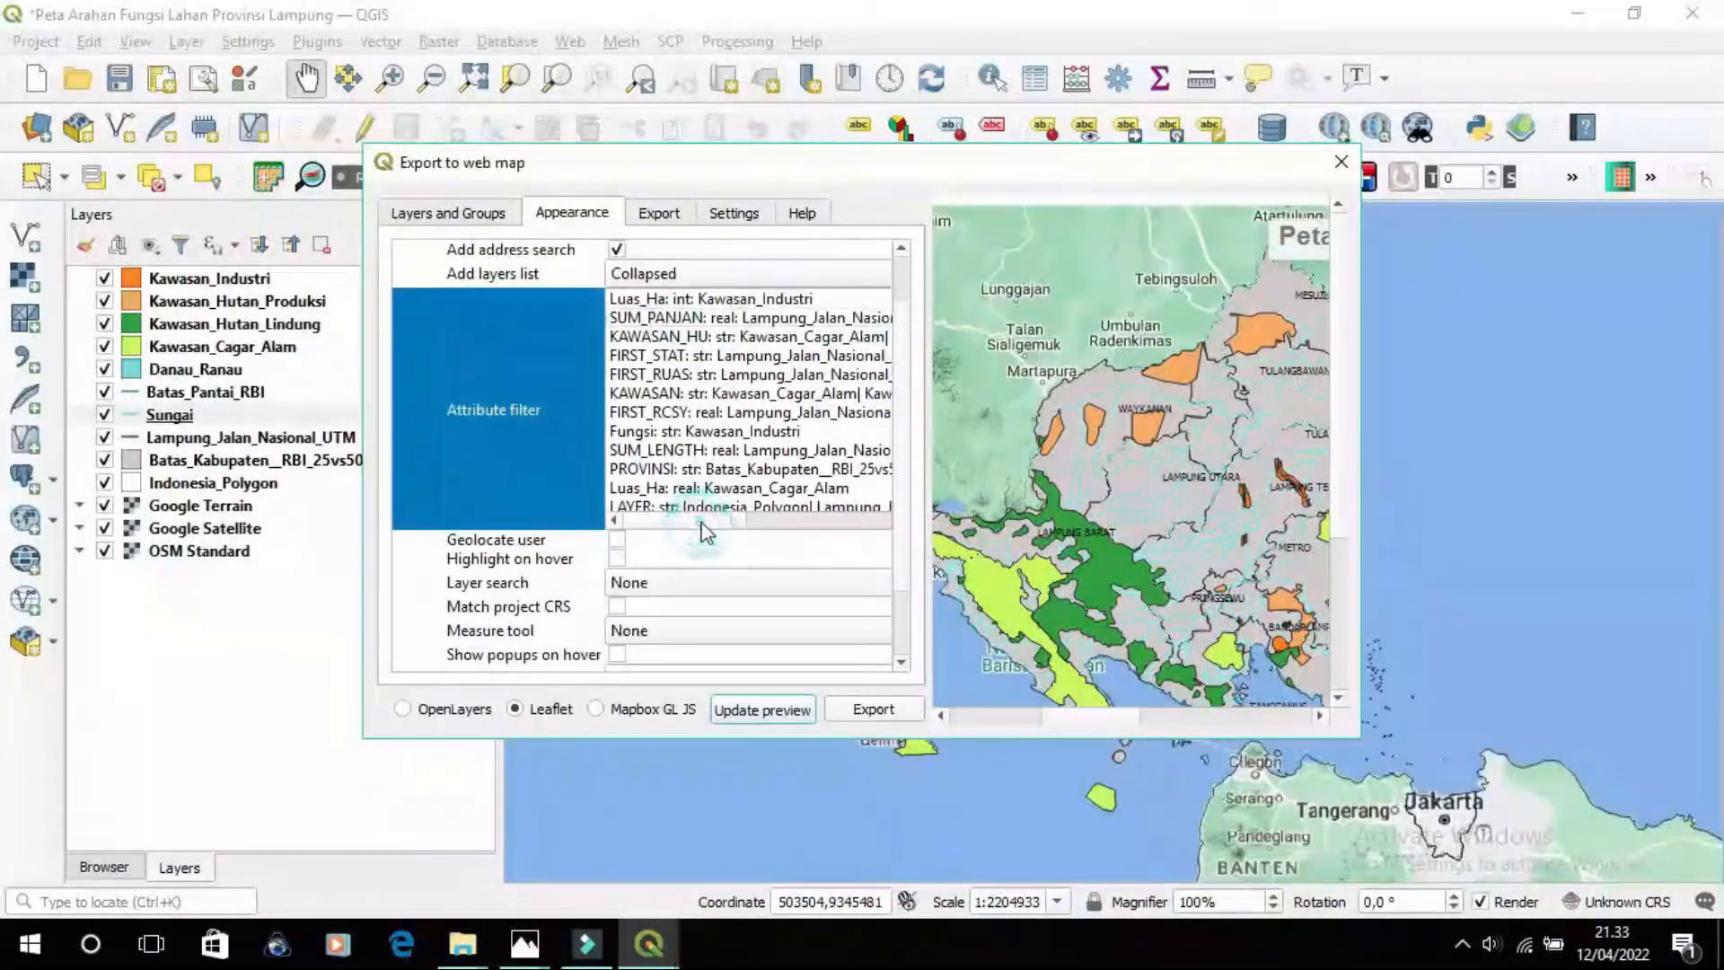
left_click_drag(699, 524, 696, 521)
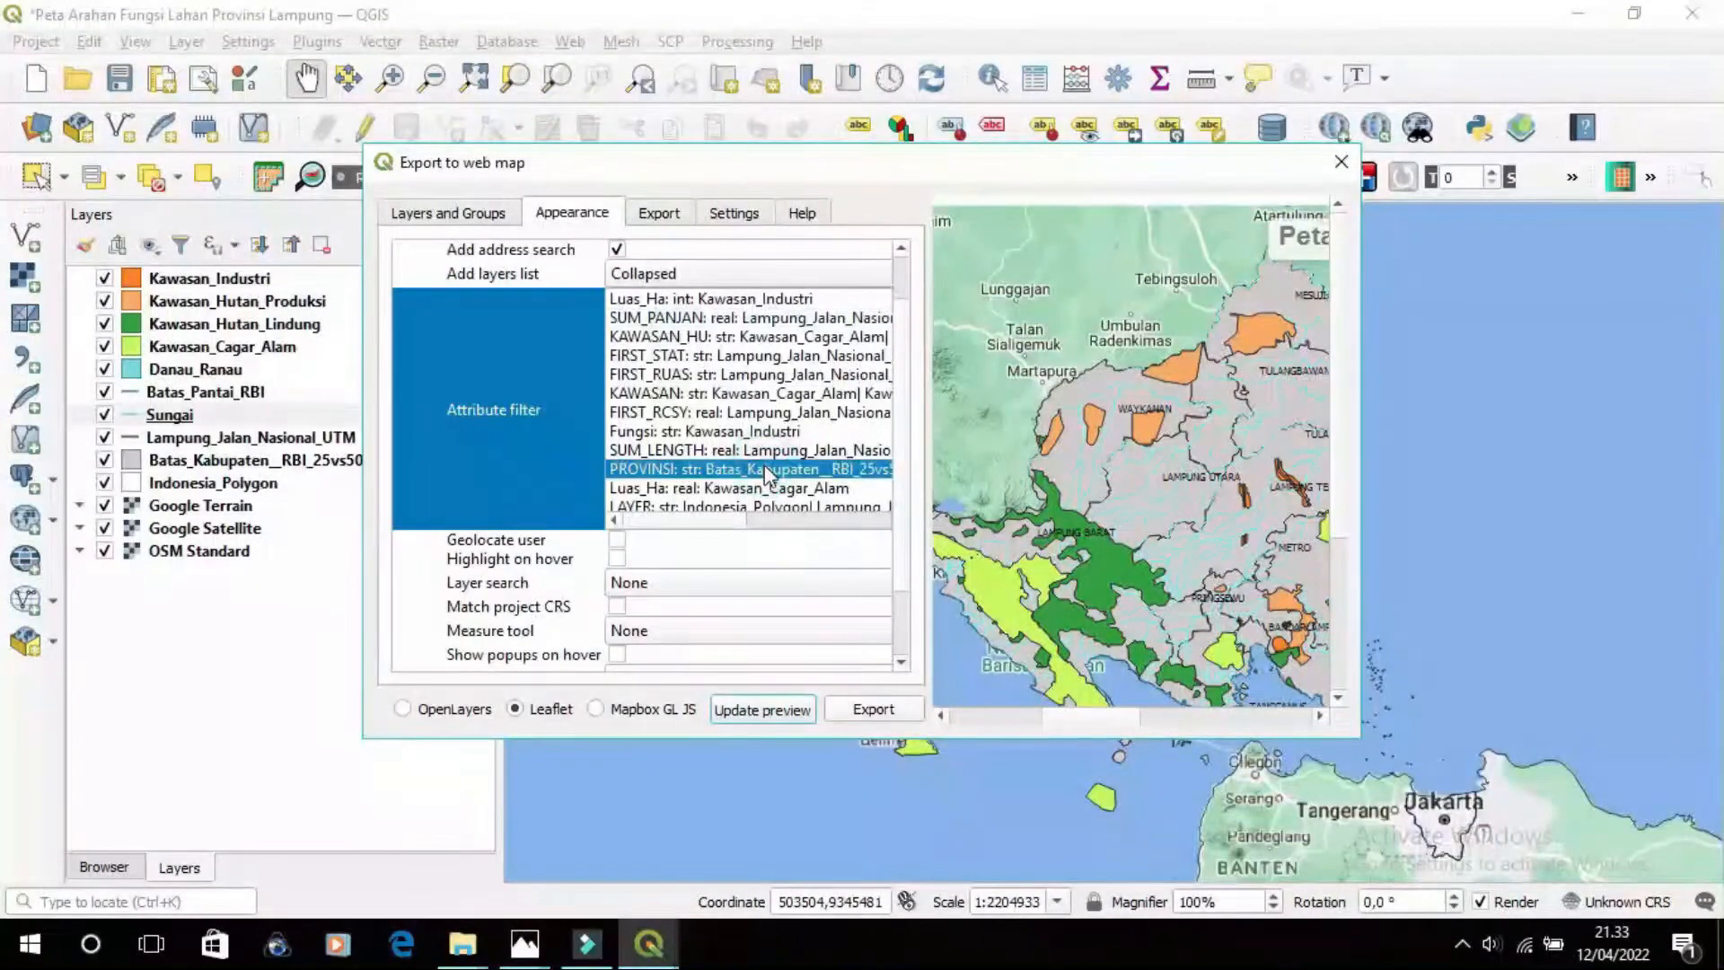
mouse_move(697, 519)
left_mouse_down()
mouse_move(856, 525)
mouse_move(688, 530)
left_mouse_up()
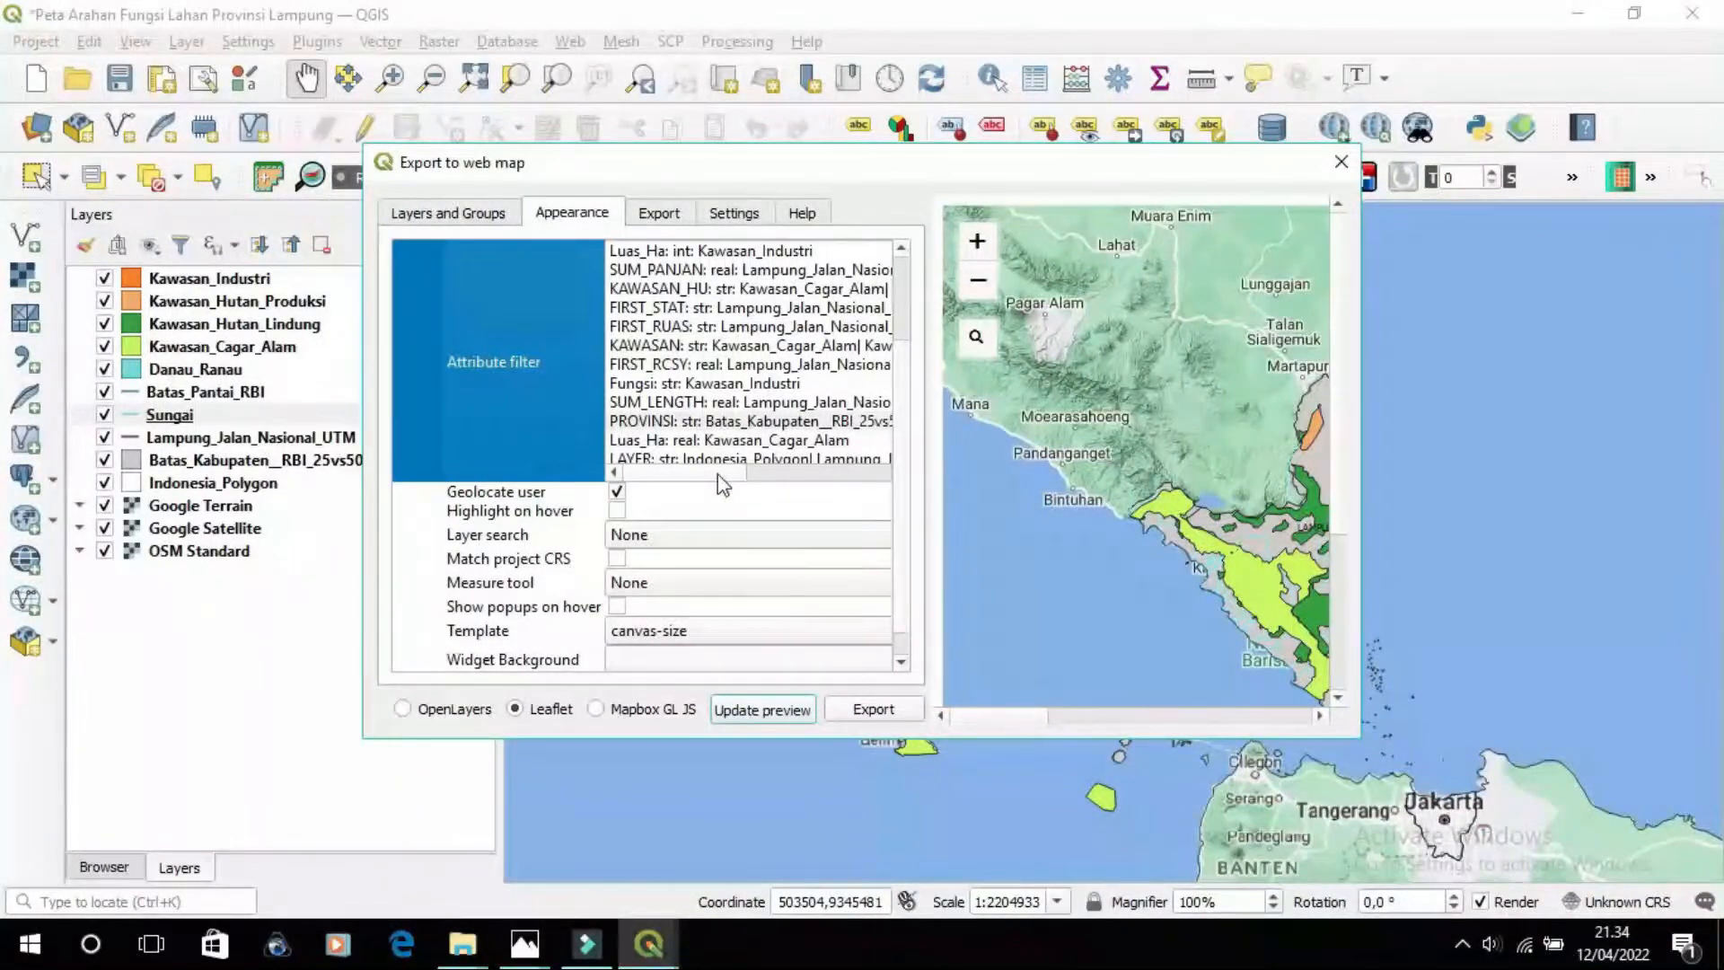
left_click(617, 510)
Set the layer search to the KABUPATEN field of Batas_Kabupaten__RBI_25vs50
left_click(786, 535)
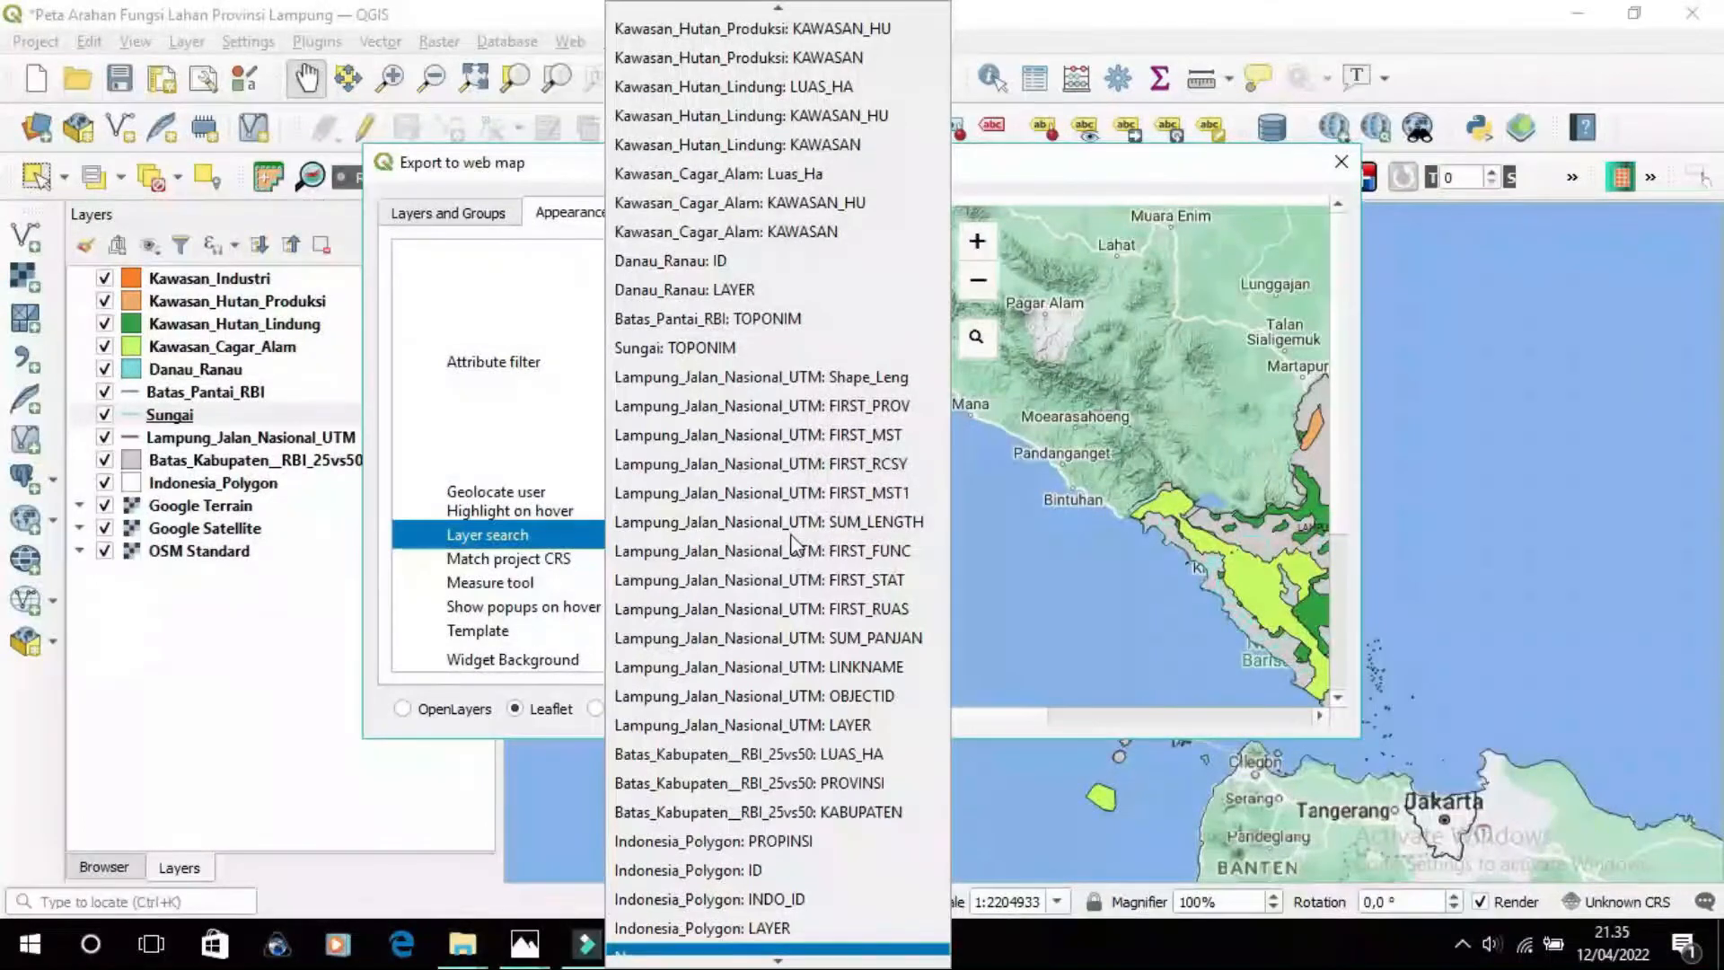
left_click(759, 812)
left_click(677, 563)
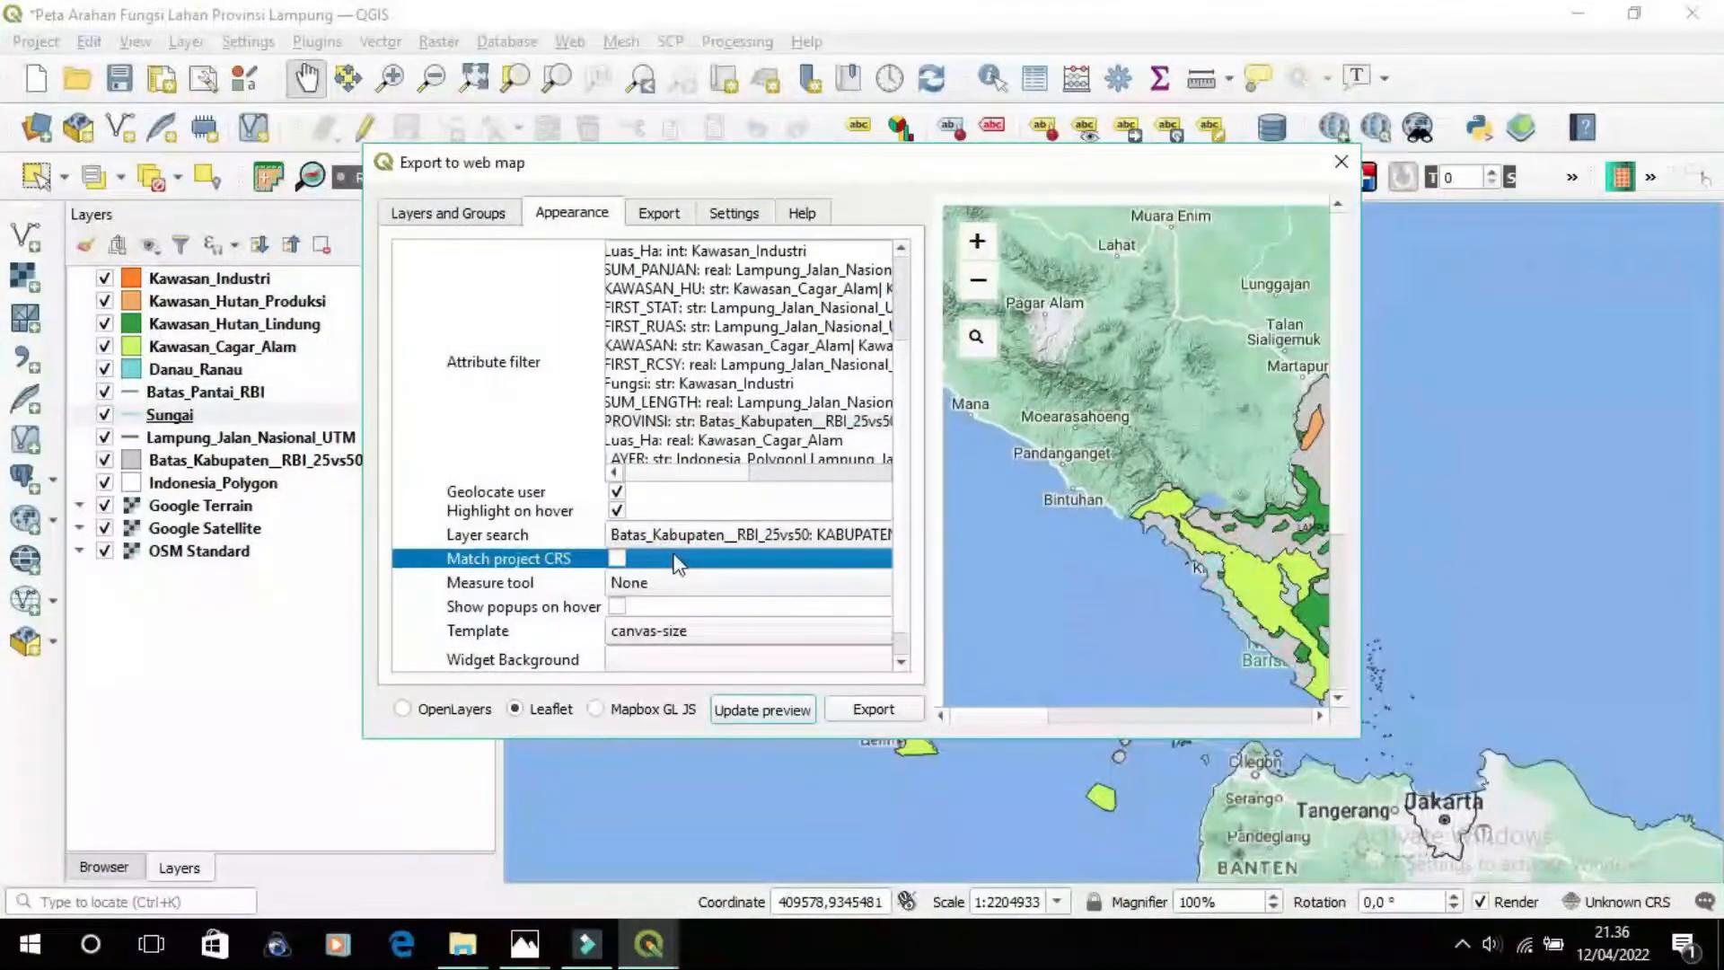
Set the web map's measure tool to Metric
left_click(516, 582)
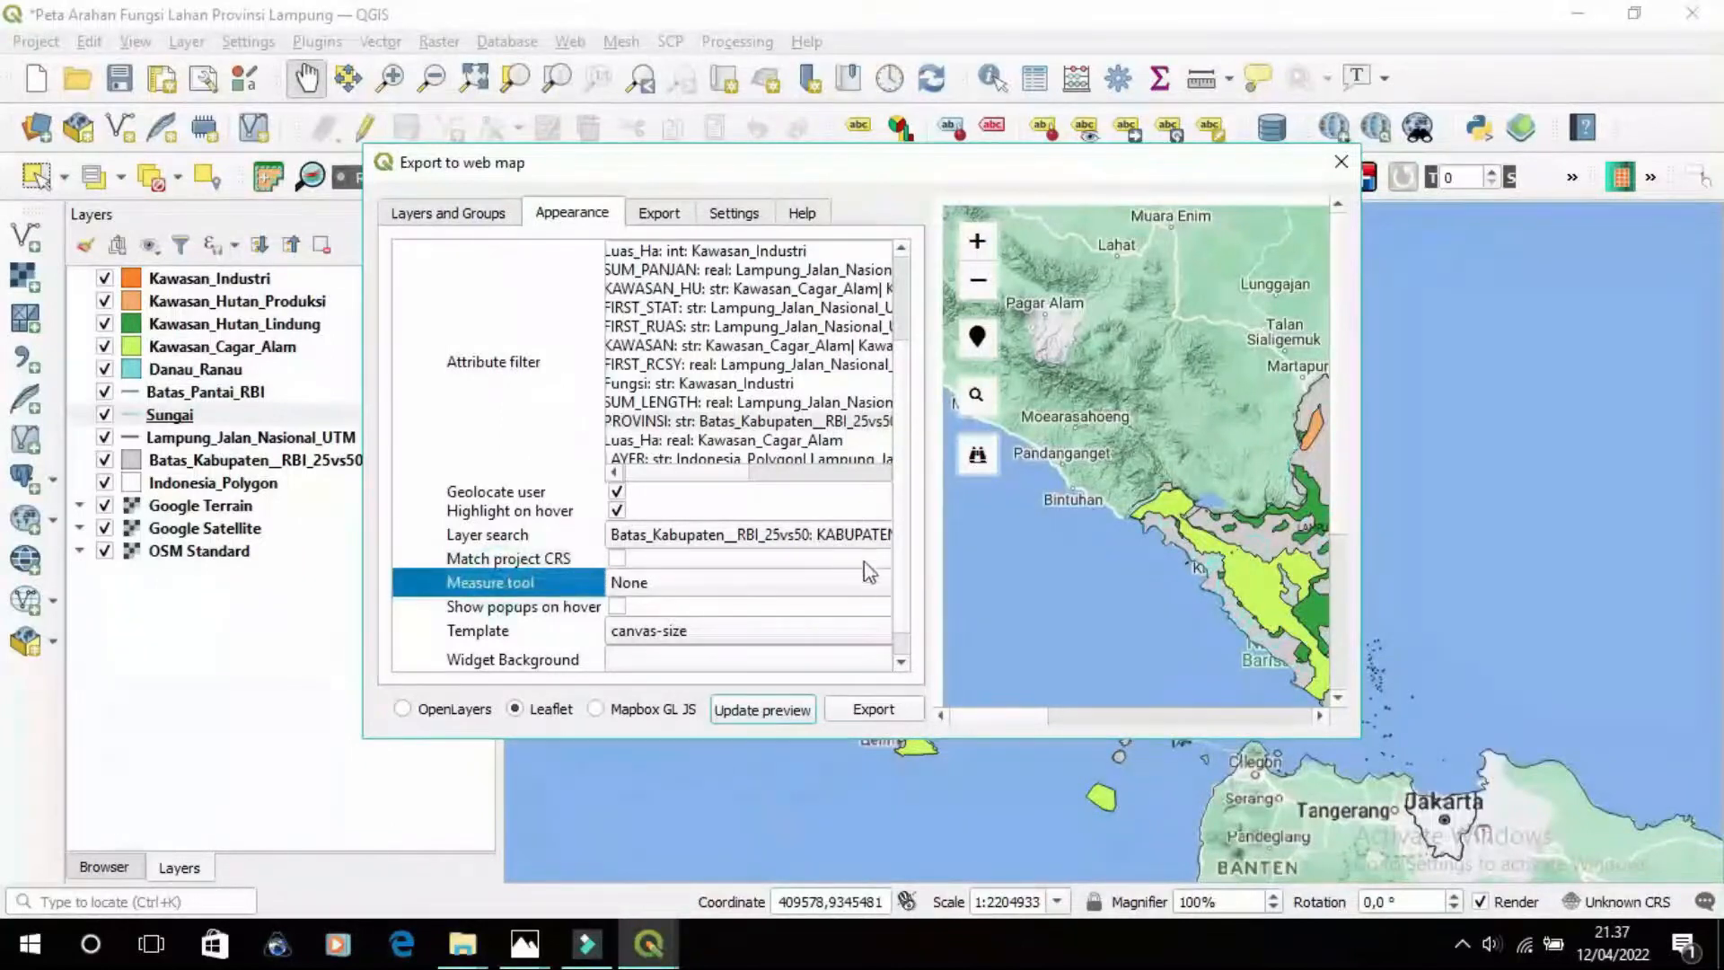
left_click(855, 586)
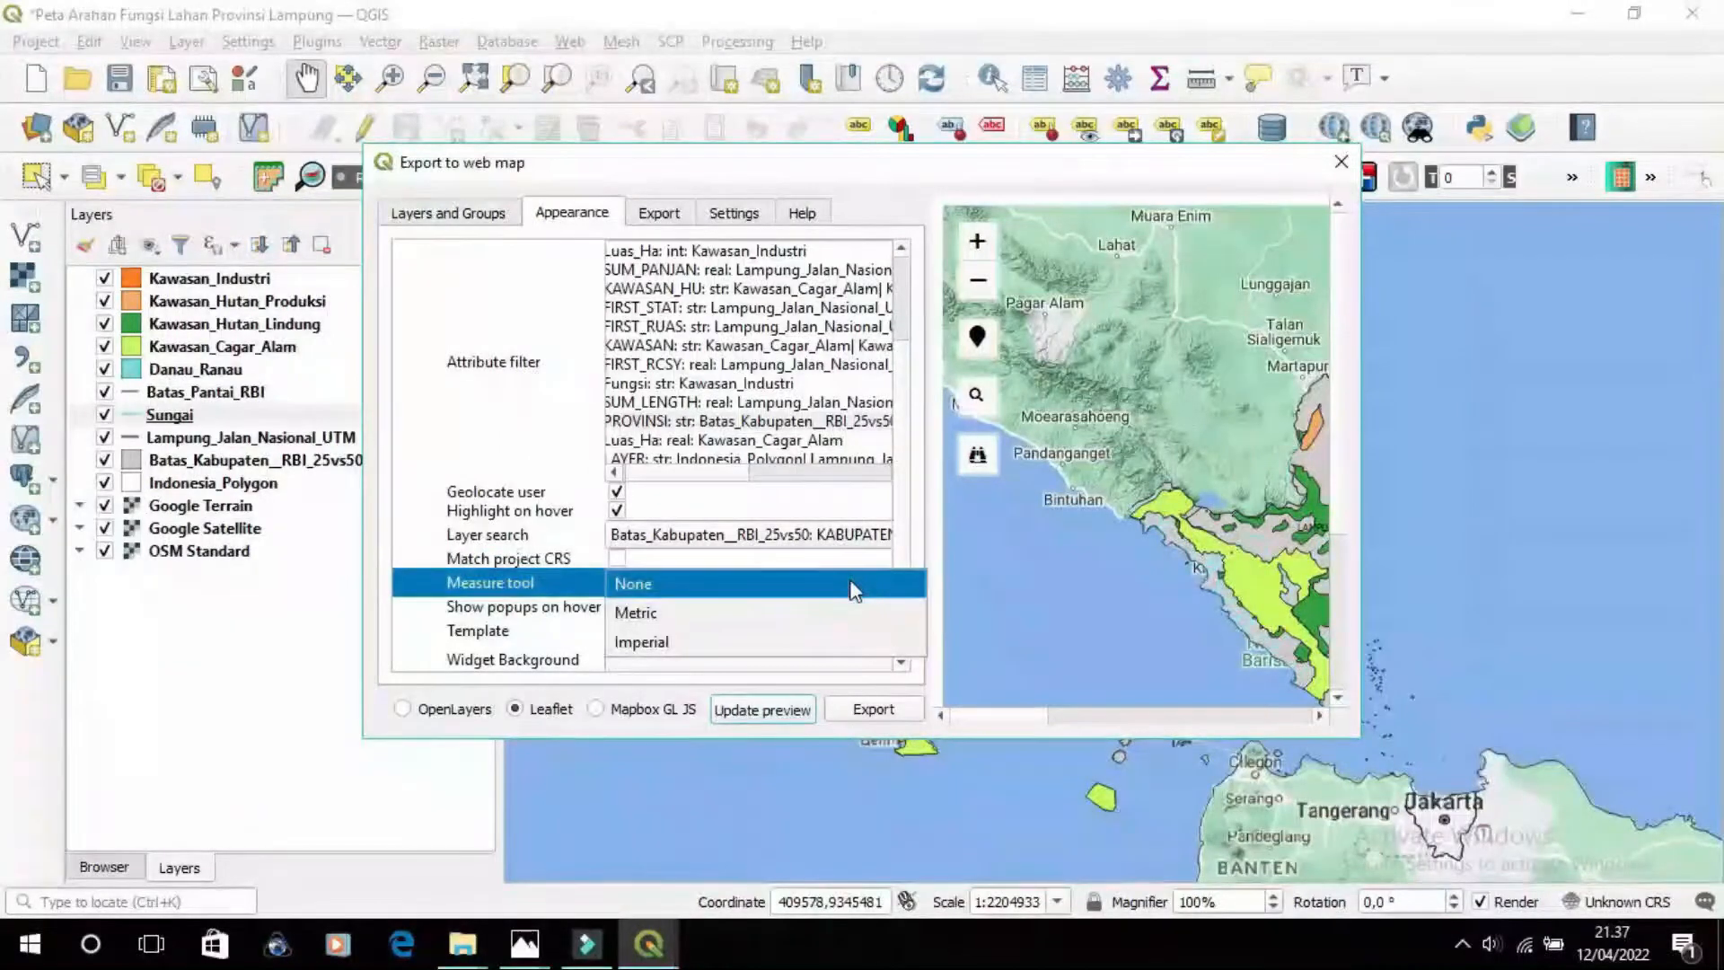
left_click(787, 615)
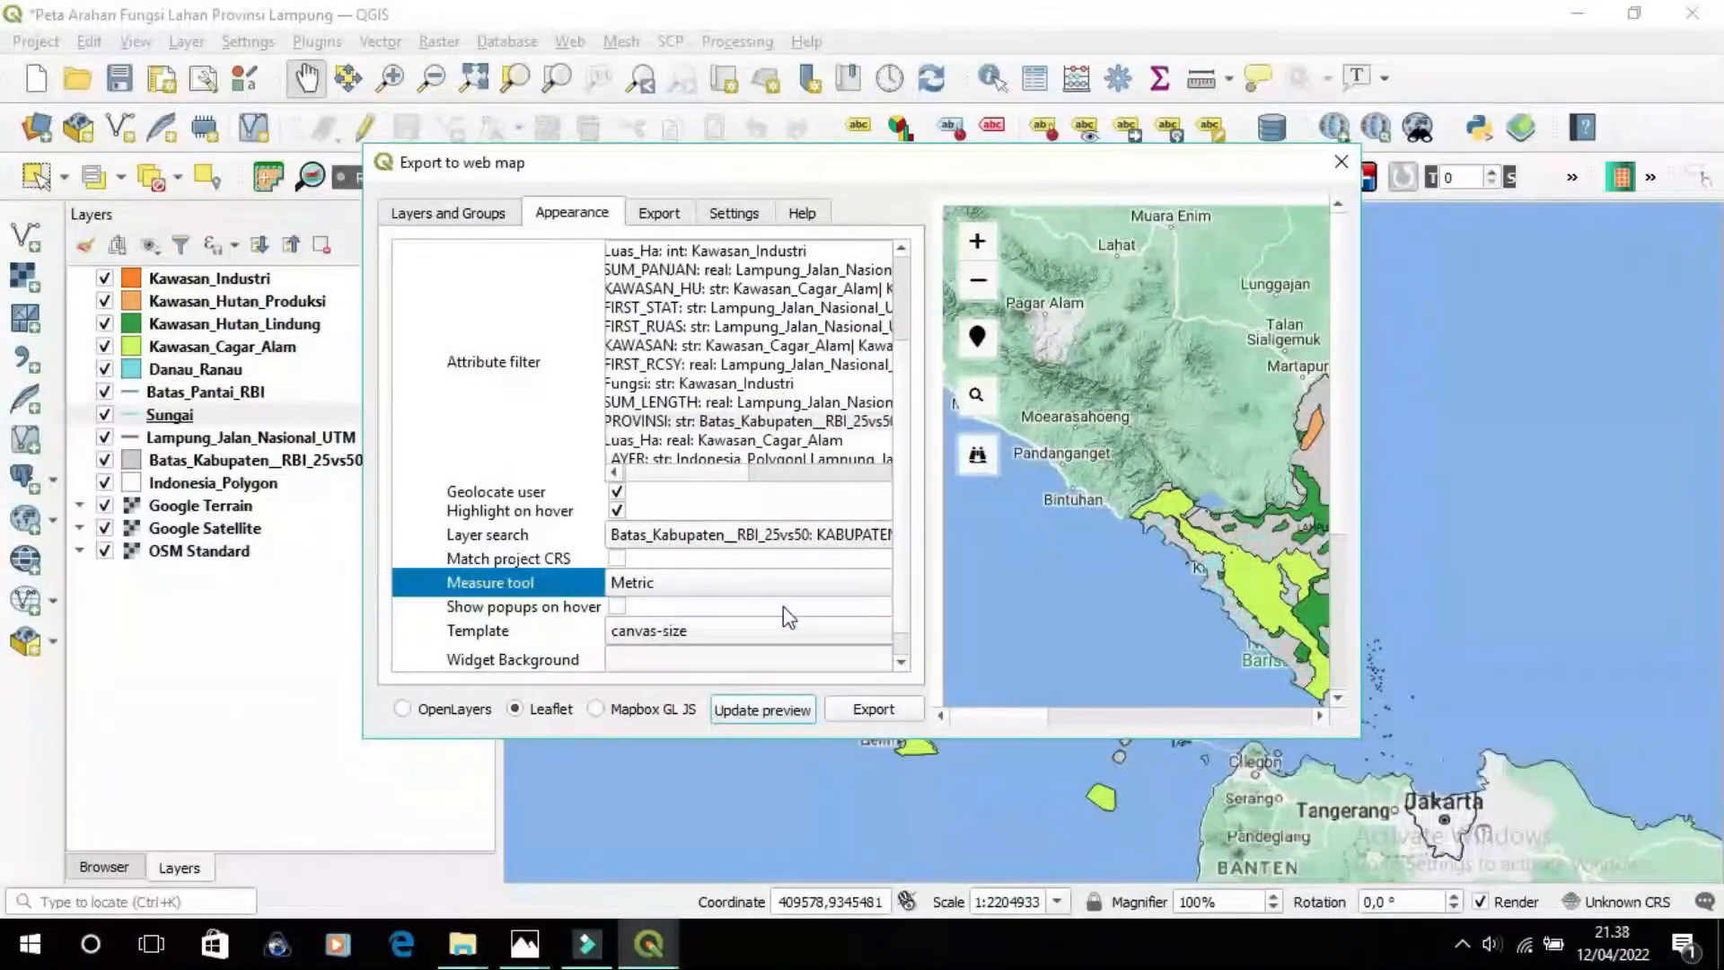
Enable Show popups on hover and set the web map template to full-screen
scroll(783, 607, "down", 3)
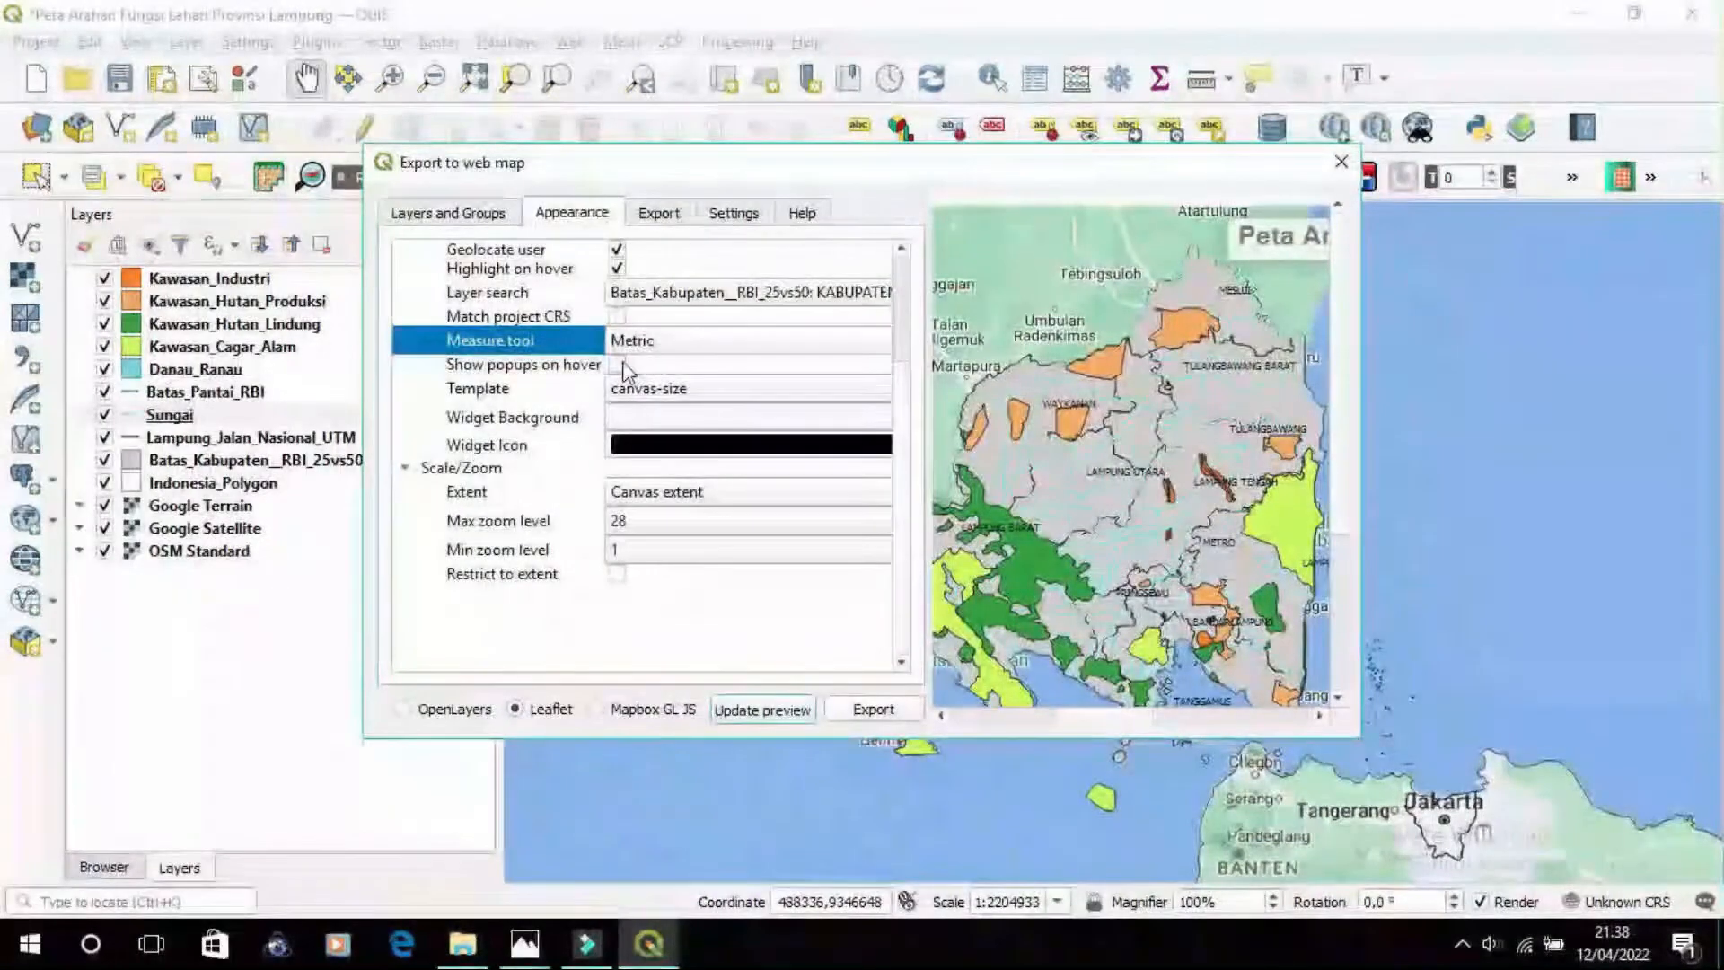
left_click(624, 363)
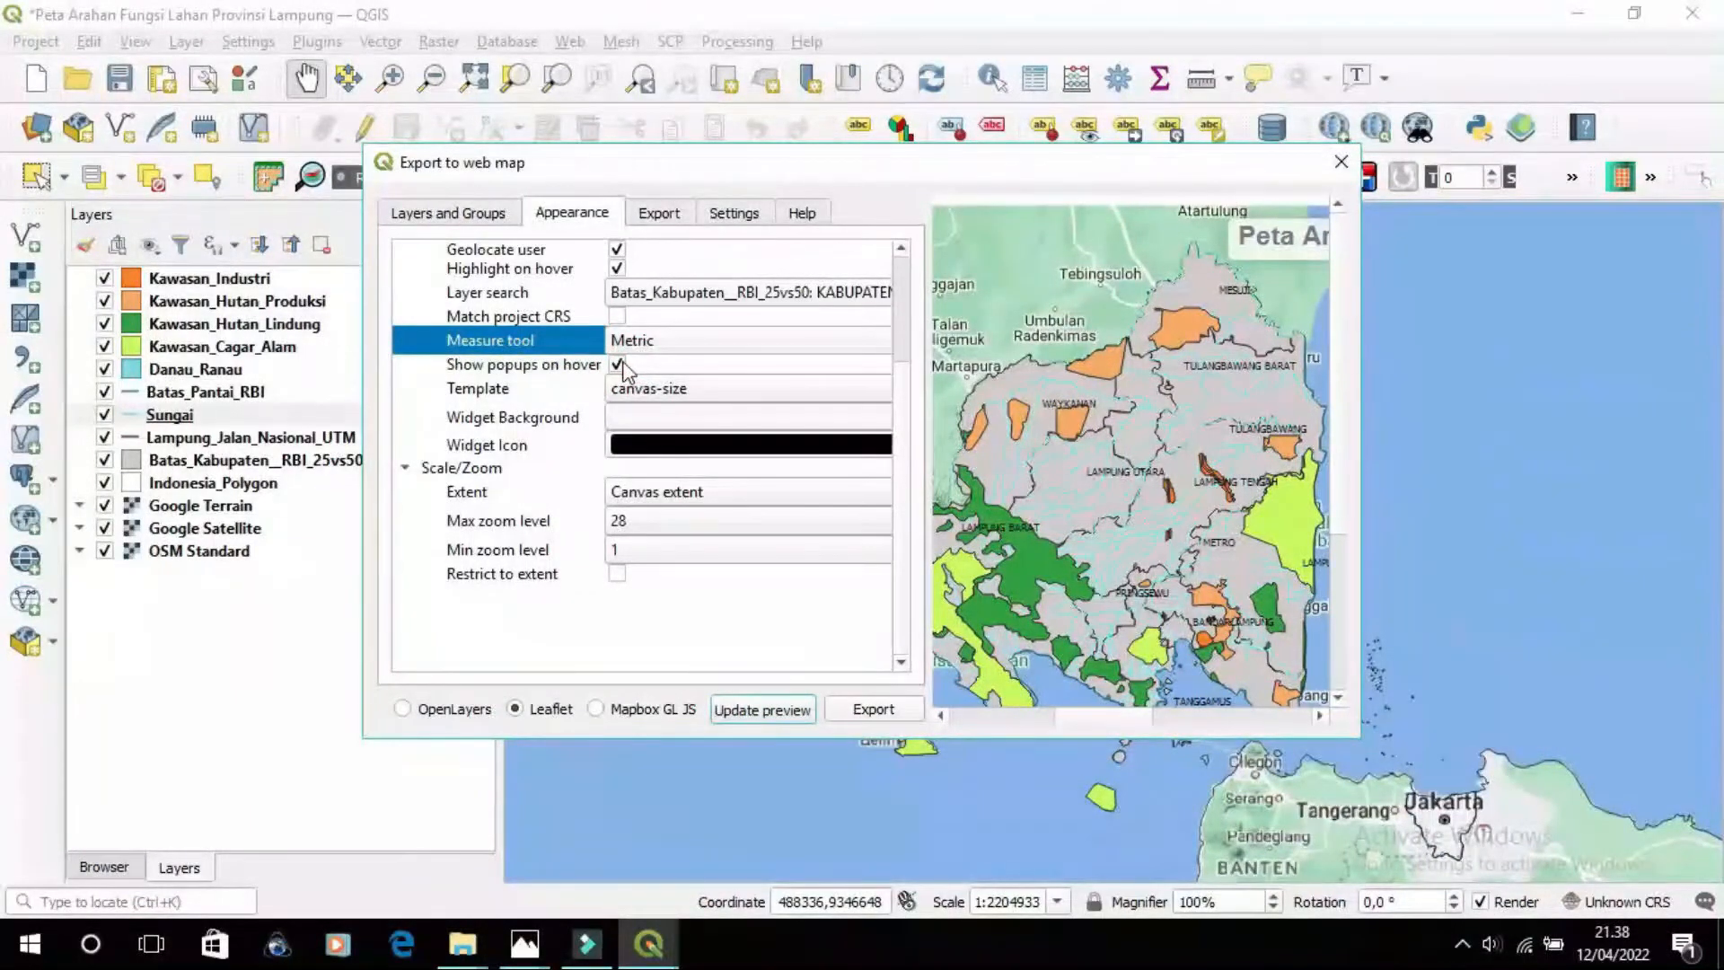
left_click(697, 391)
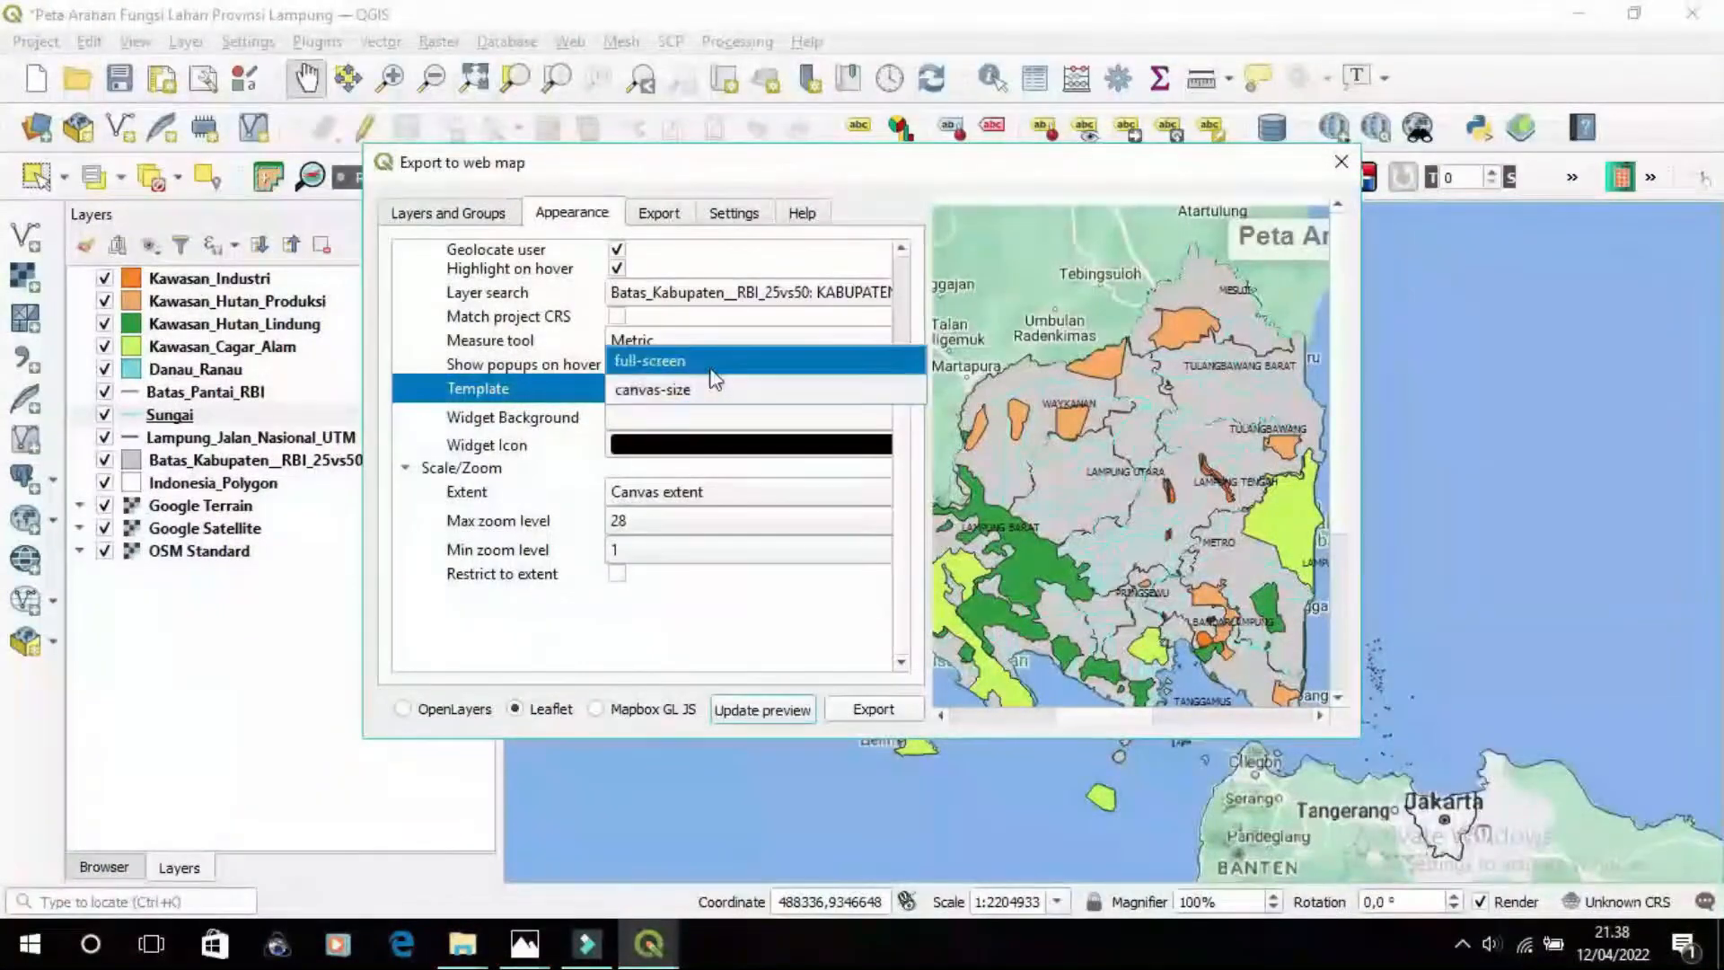
left_click(711, 368)
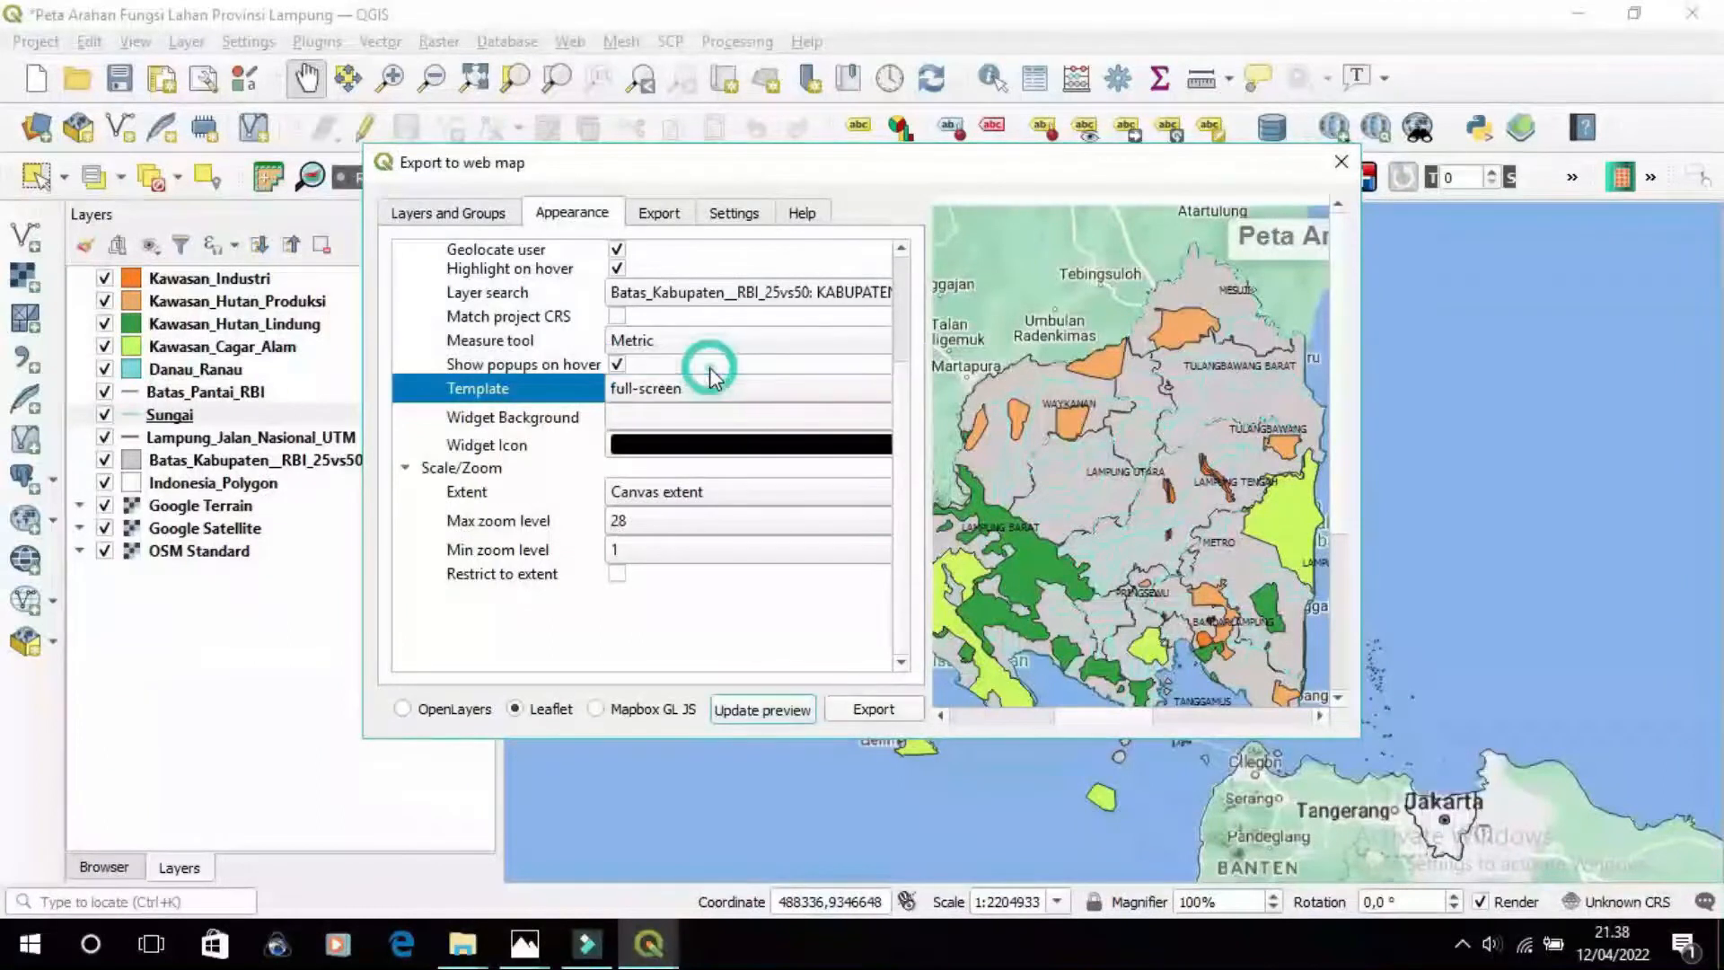
Set the widget background color to green and update the web map preview
left_click(713, 423)
left_click(646, 285)
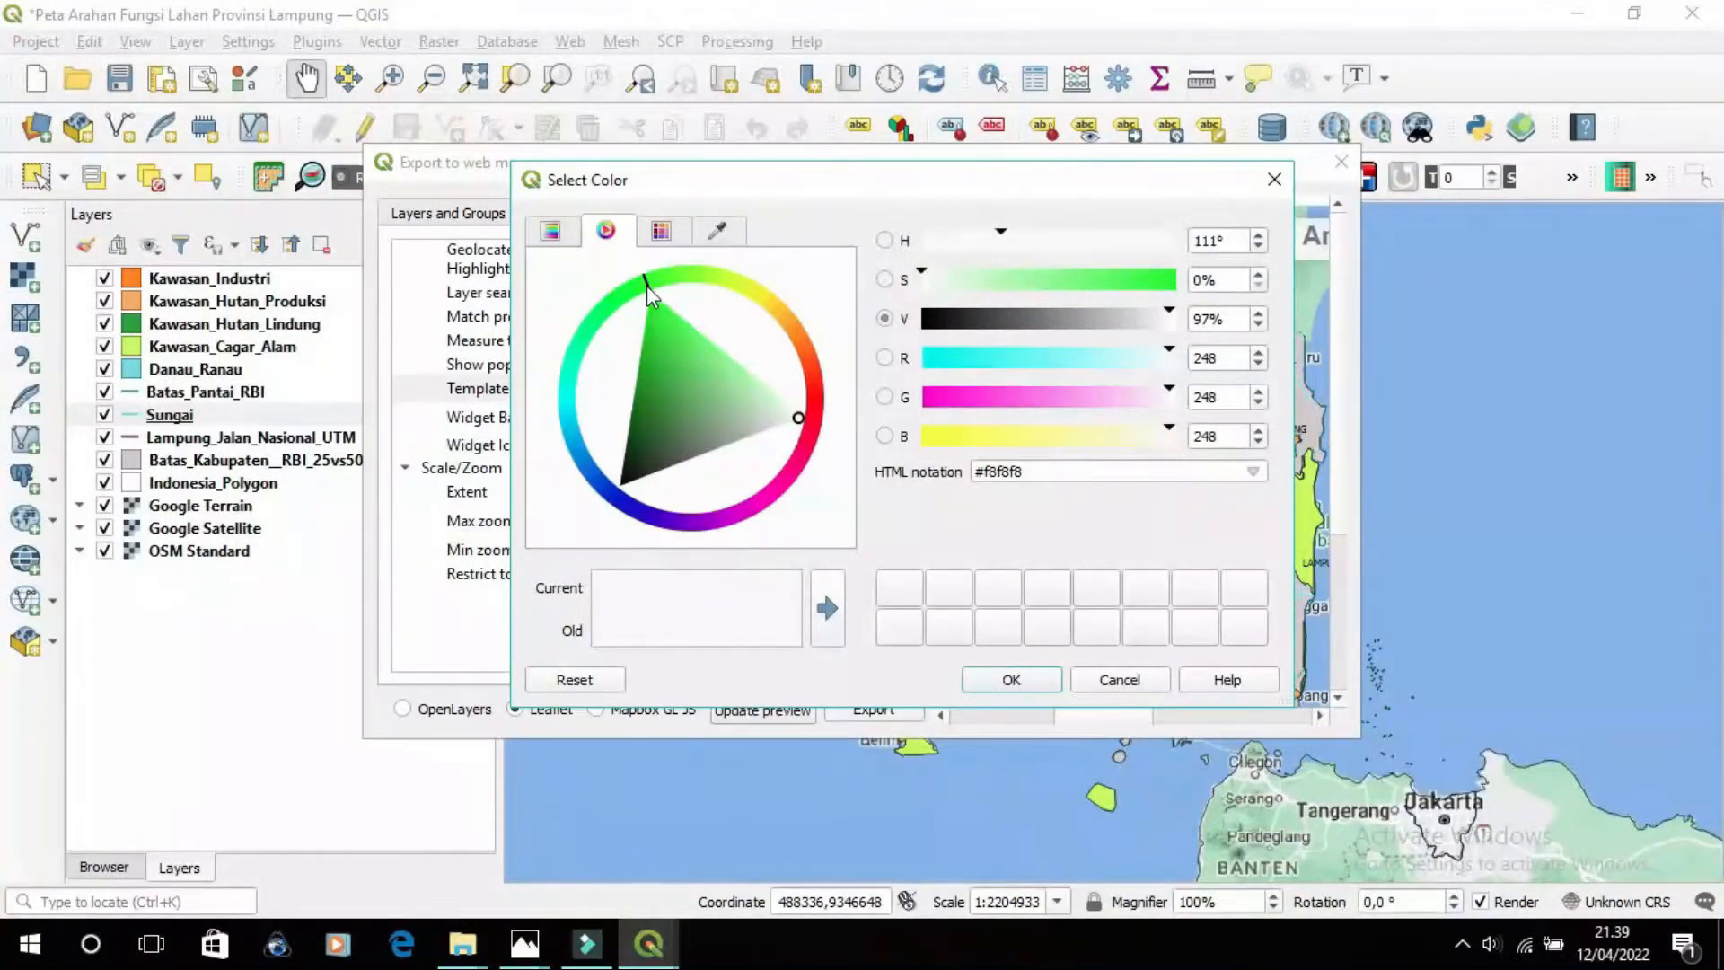
left_click(660, 311)
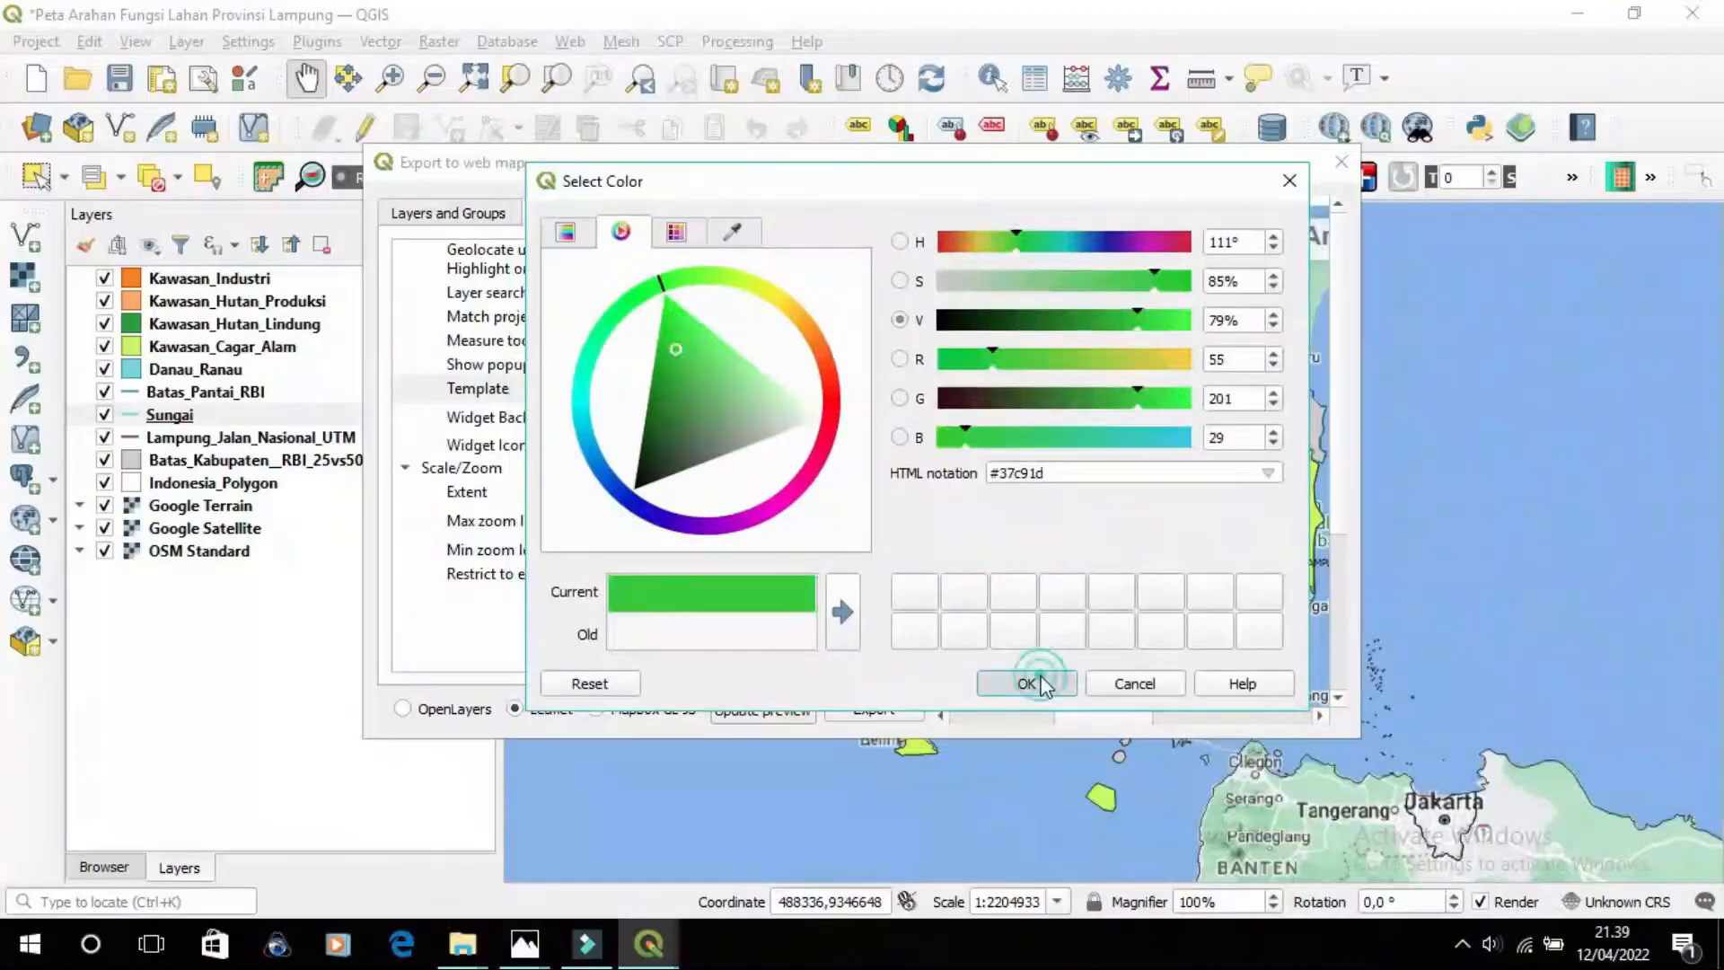
left_click(1024, 681)
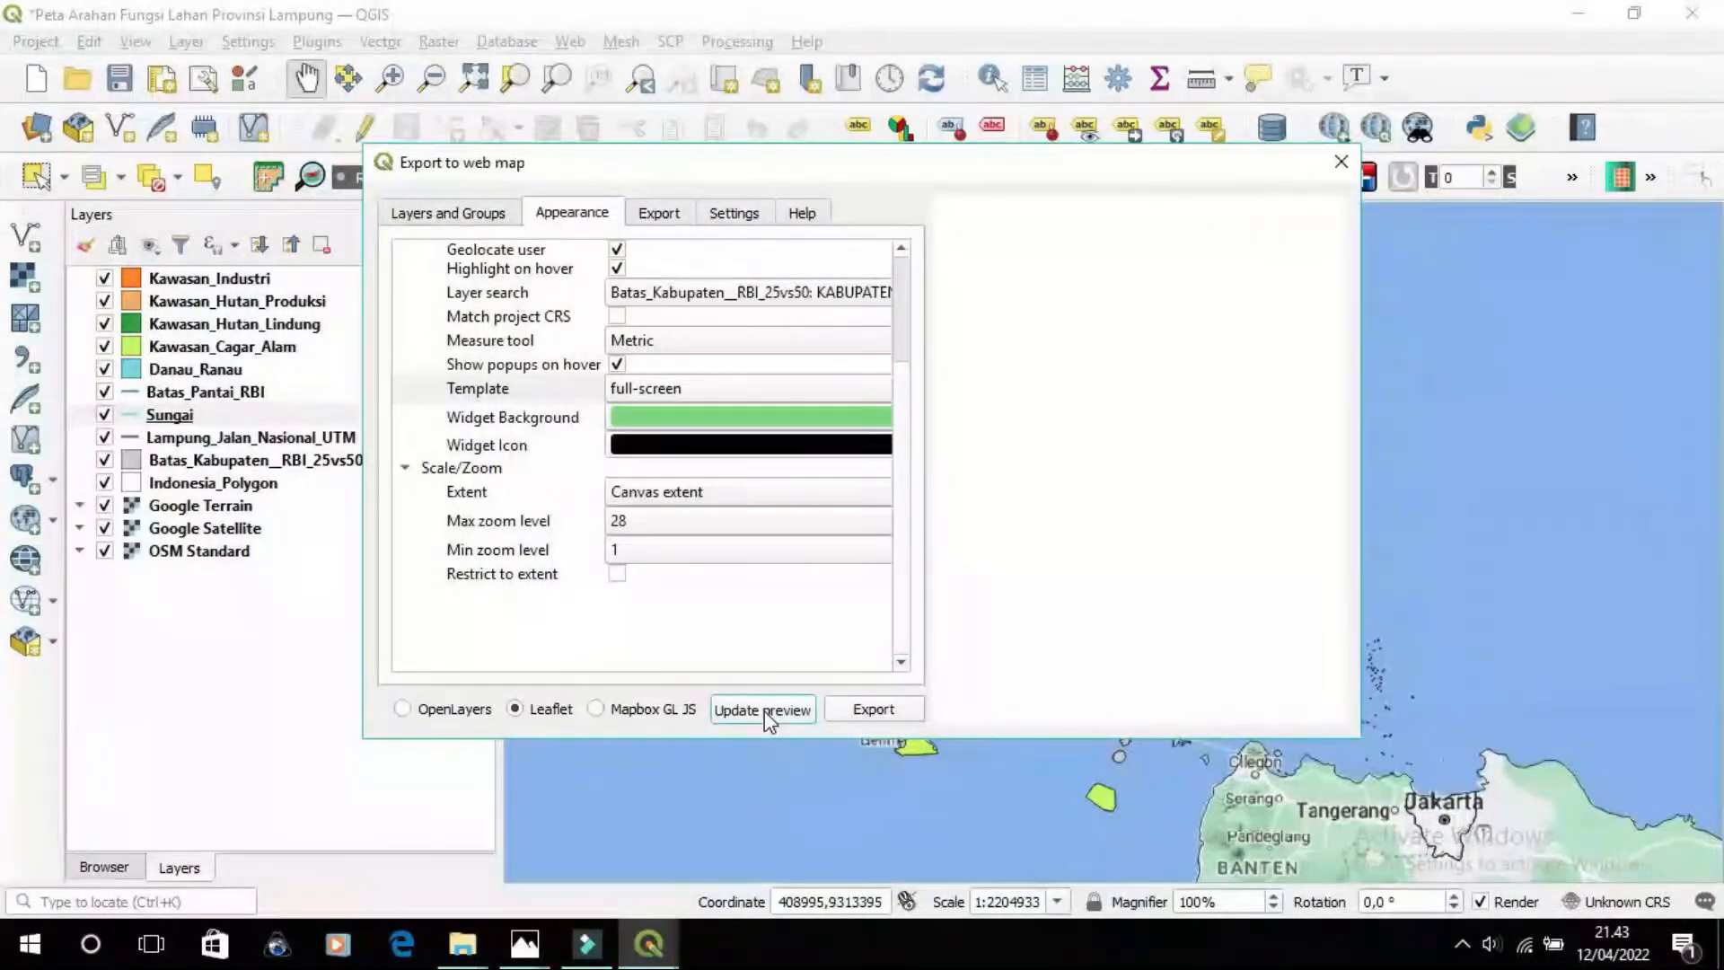
left_click(763, 711)
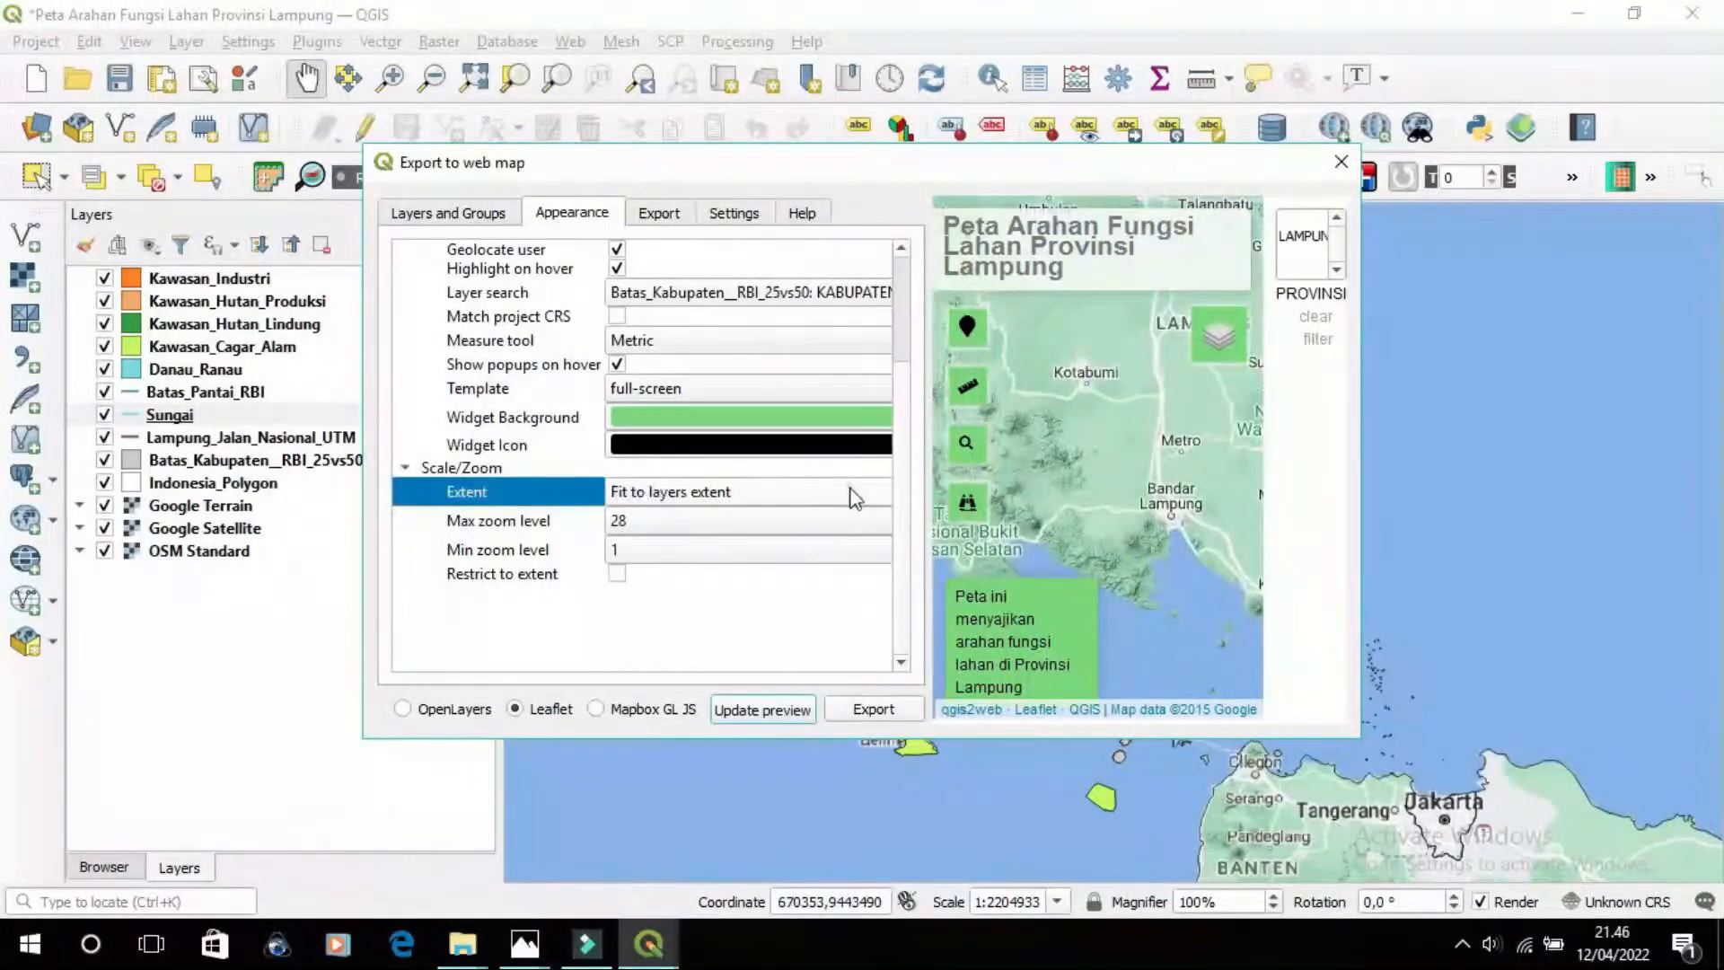
Set the web map's scale options to Canvas extent, minimum zoom level 9 and Restrict to extent
left_click(851, 494)
left_click(771, 465)
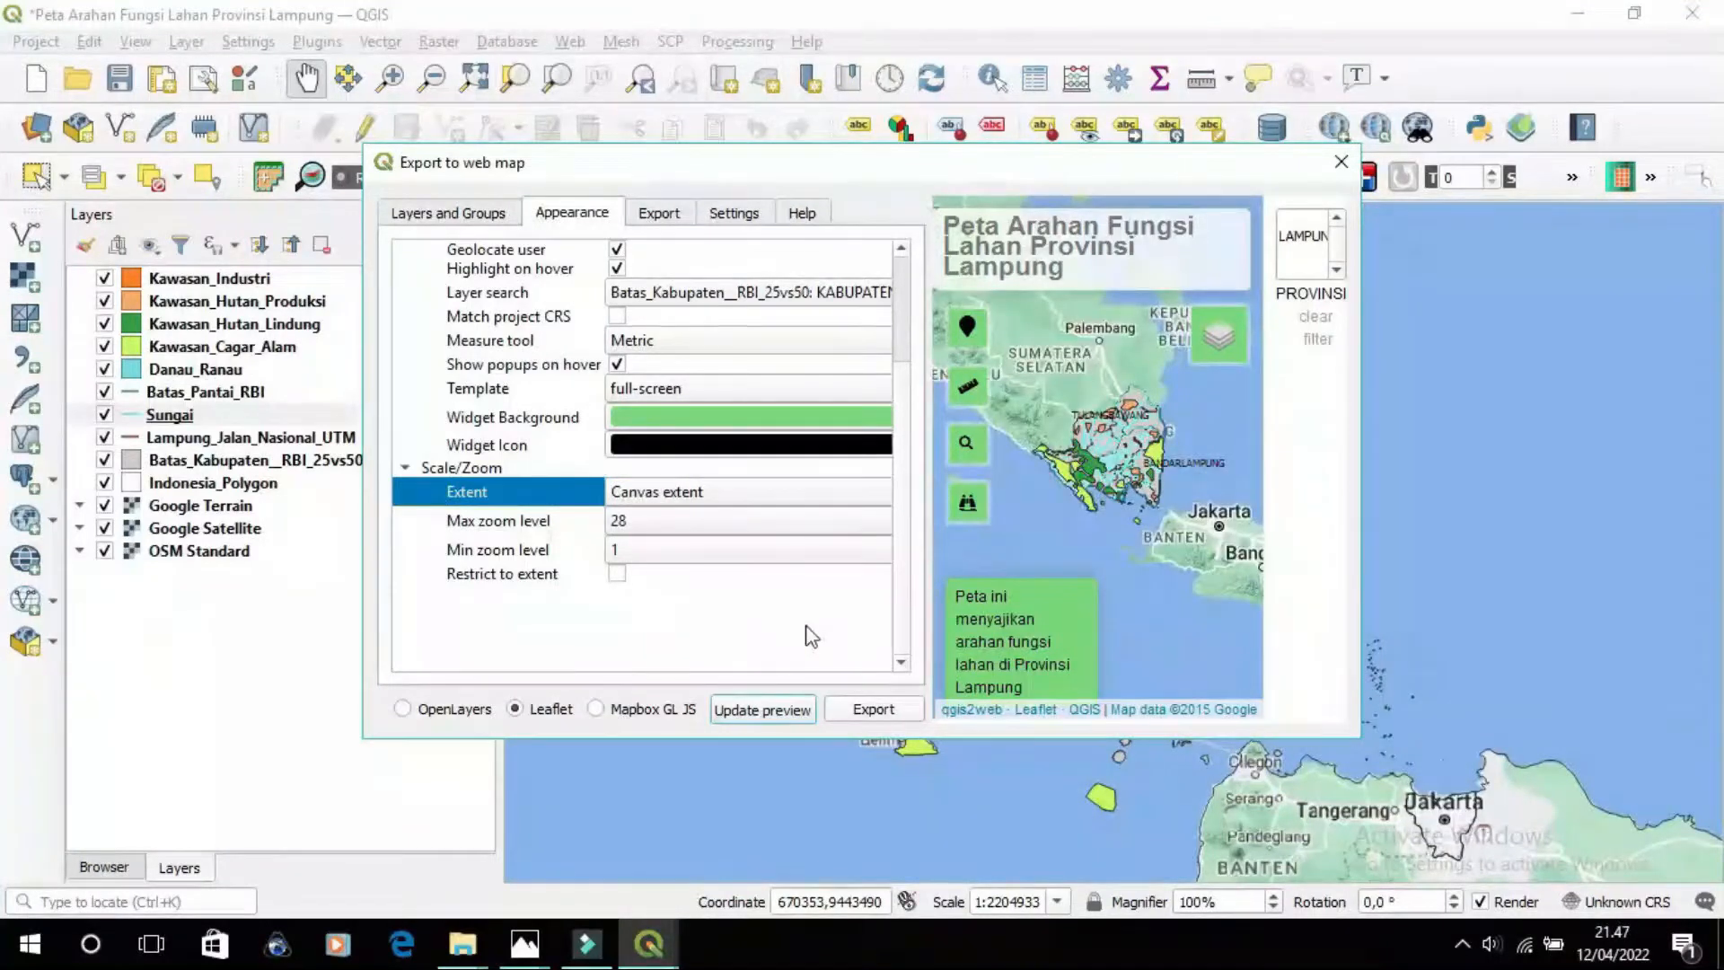
left_click(636, 548)
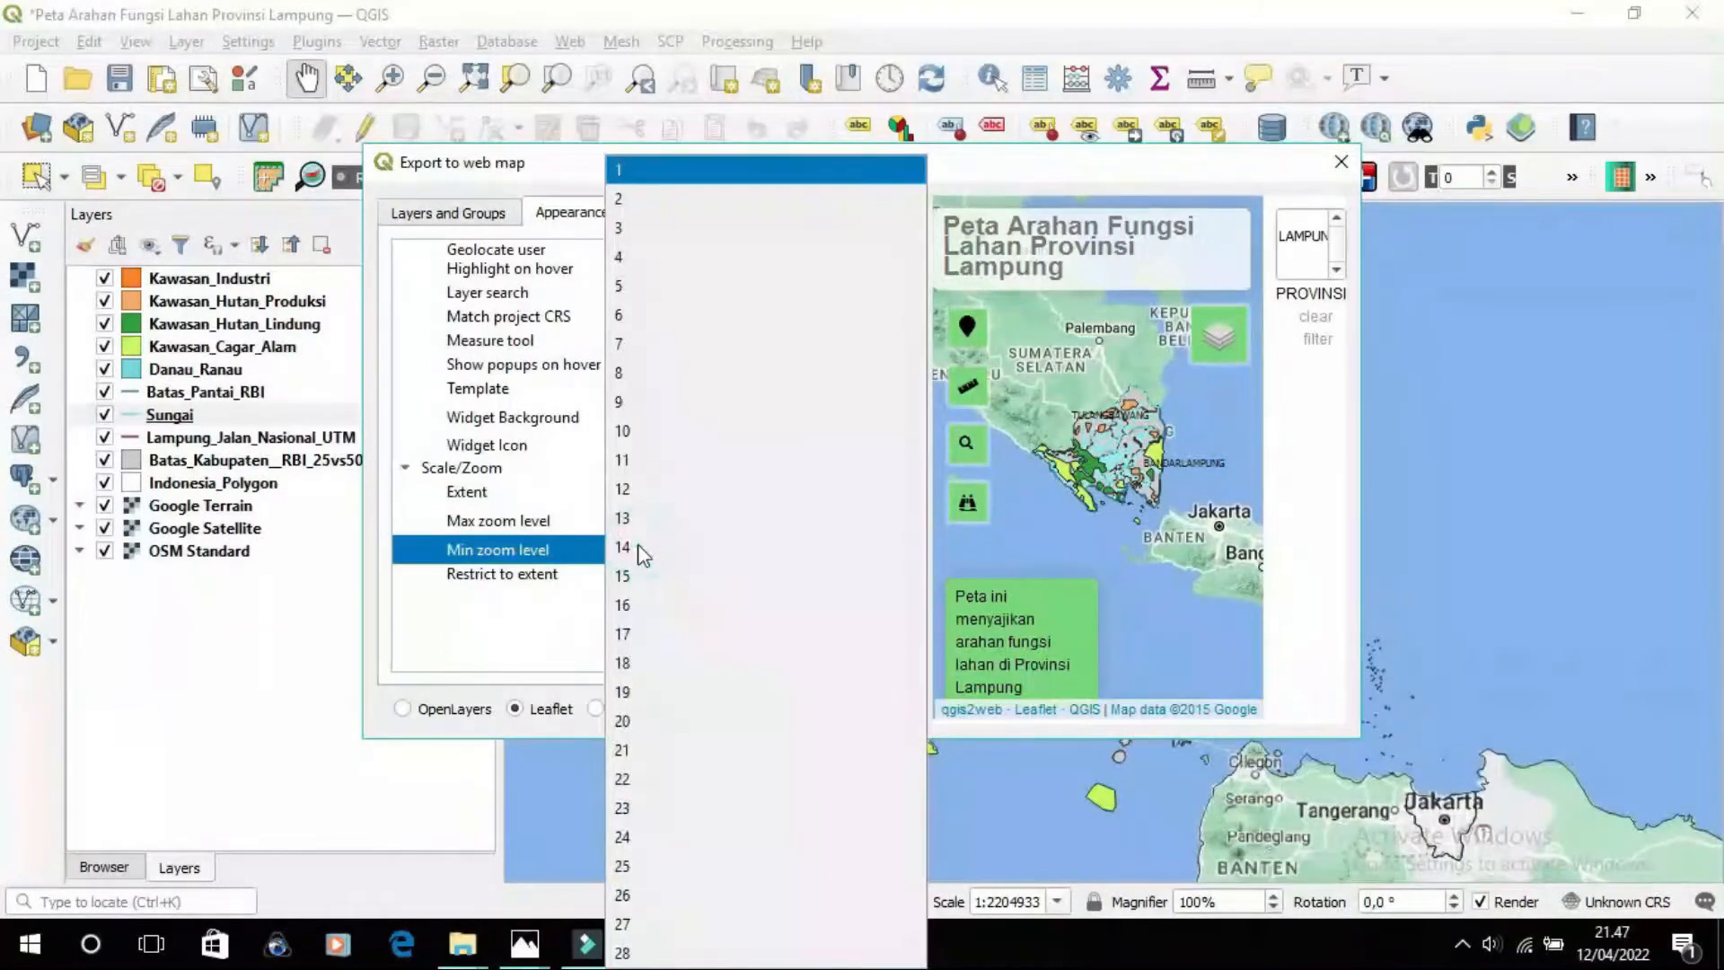
left_click(675, 400)
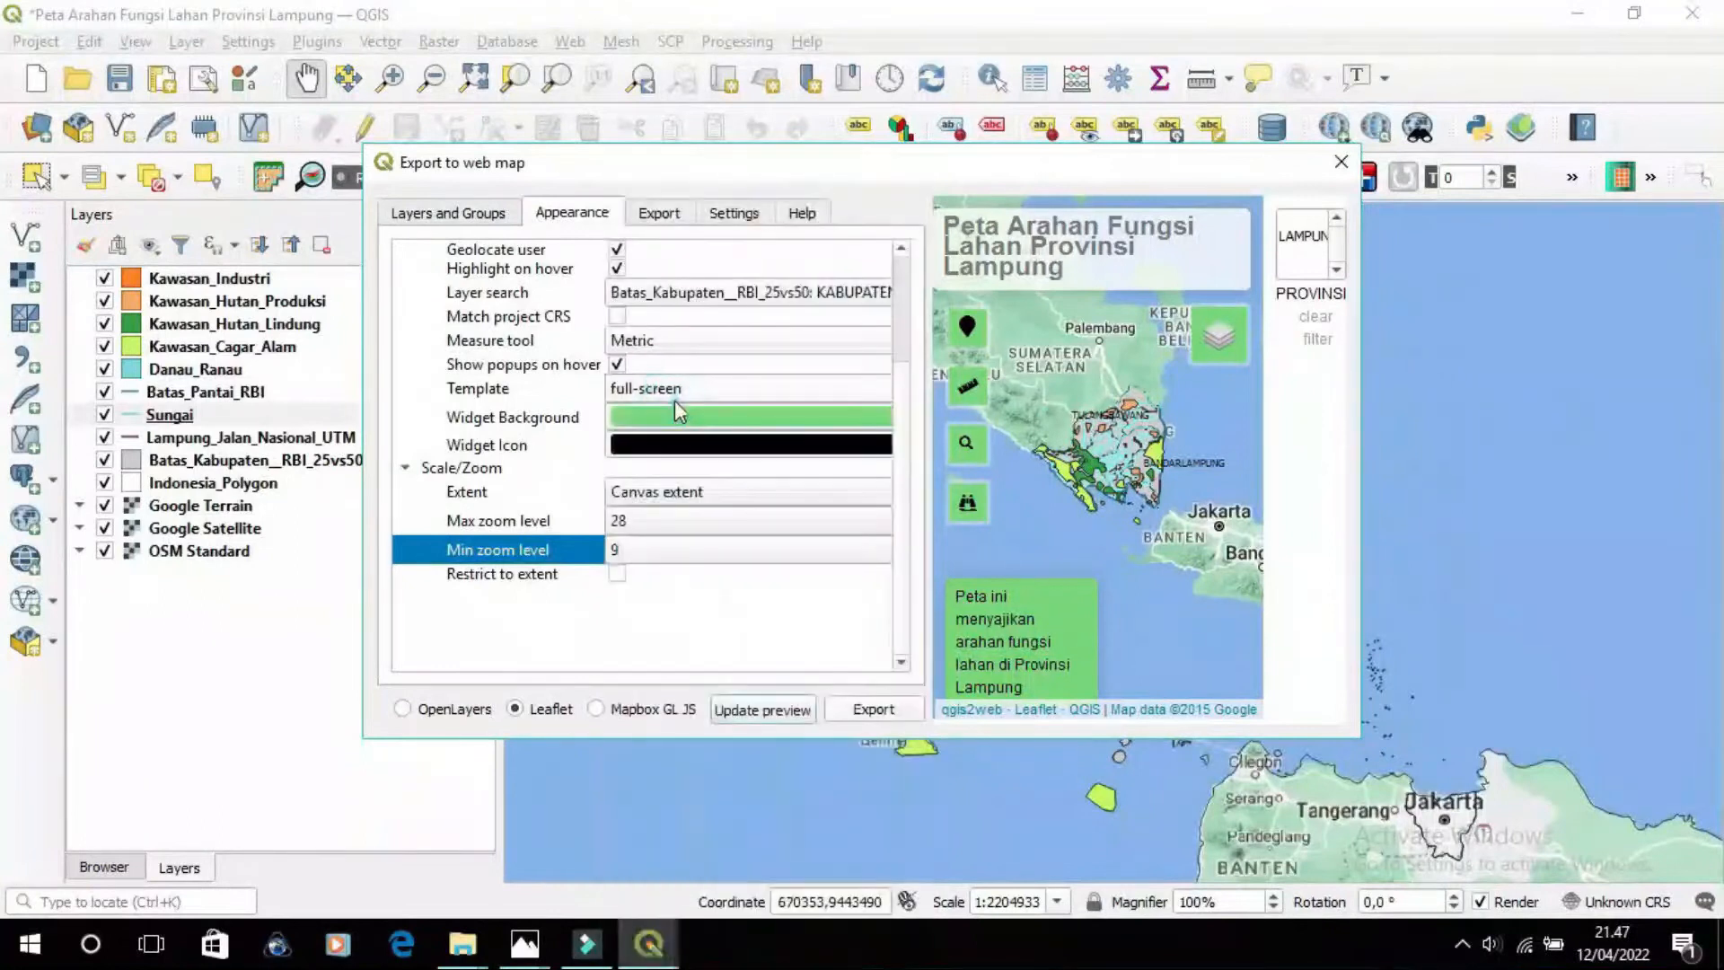
left_click(616, 574)
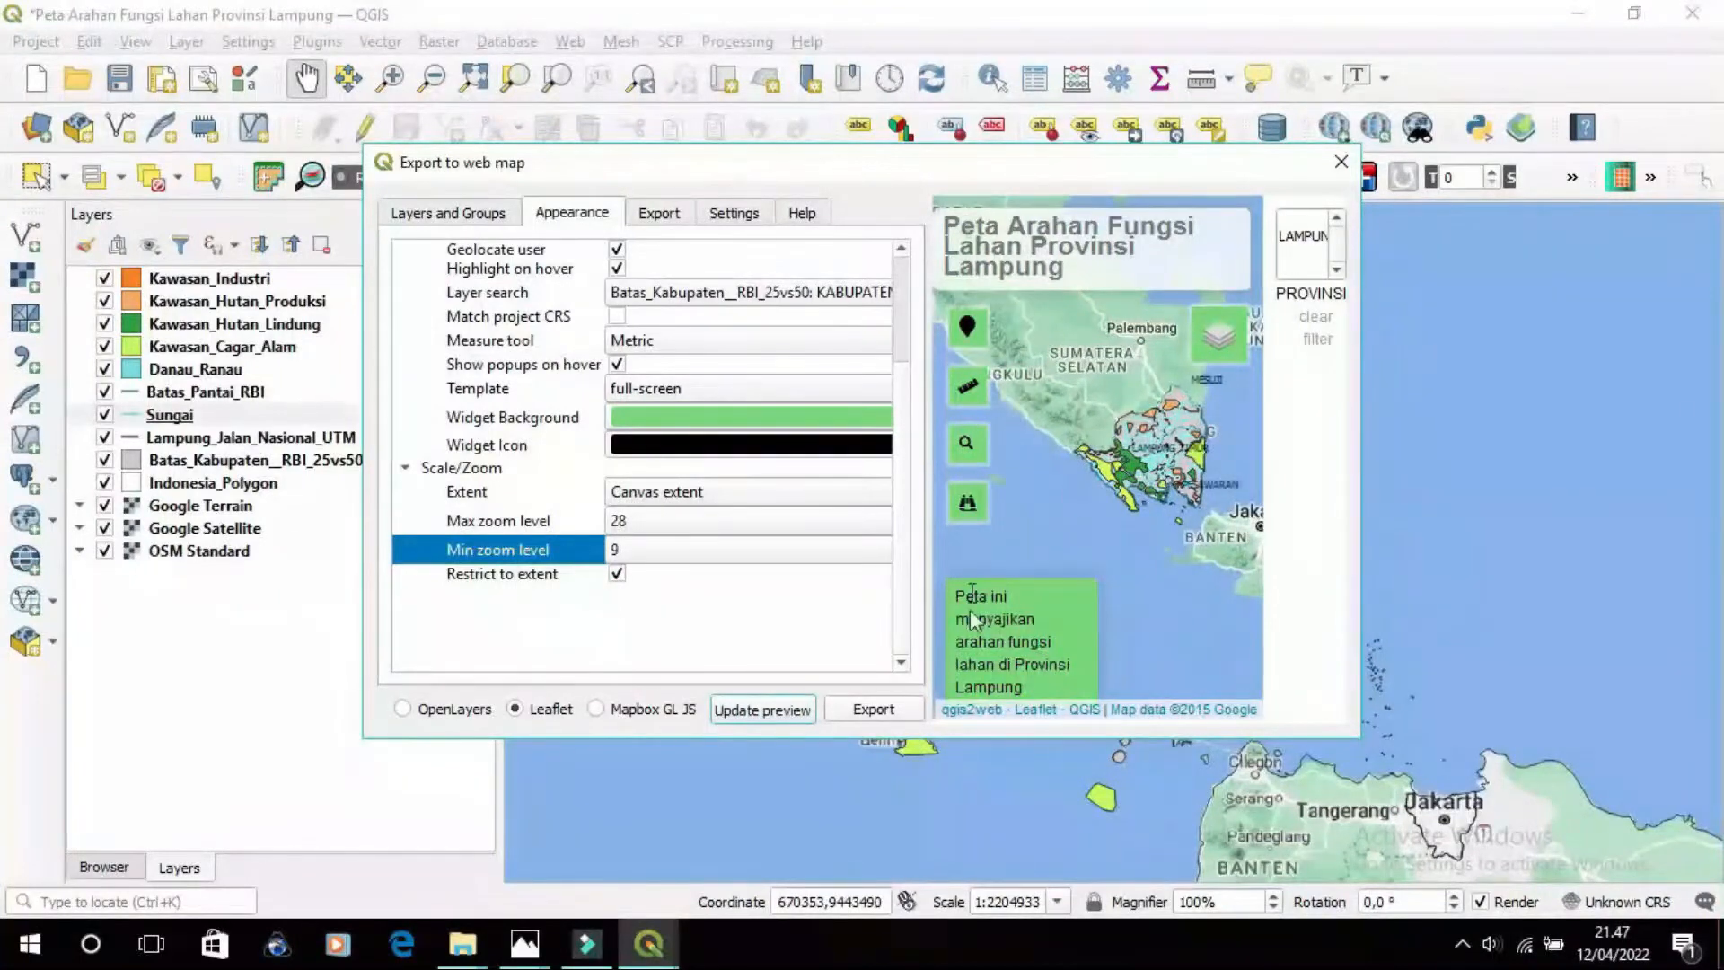
left_click_drag(1194, 544, 1106, 569)
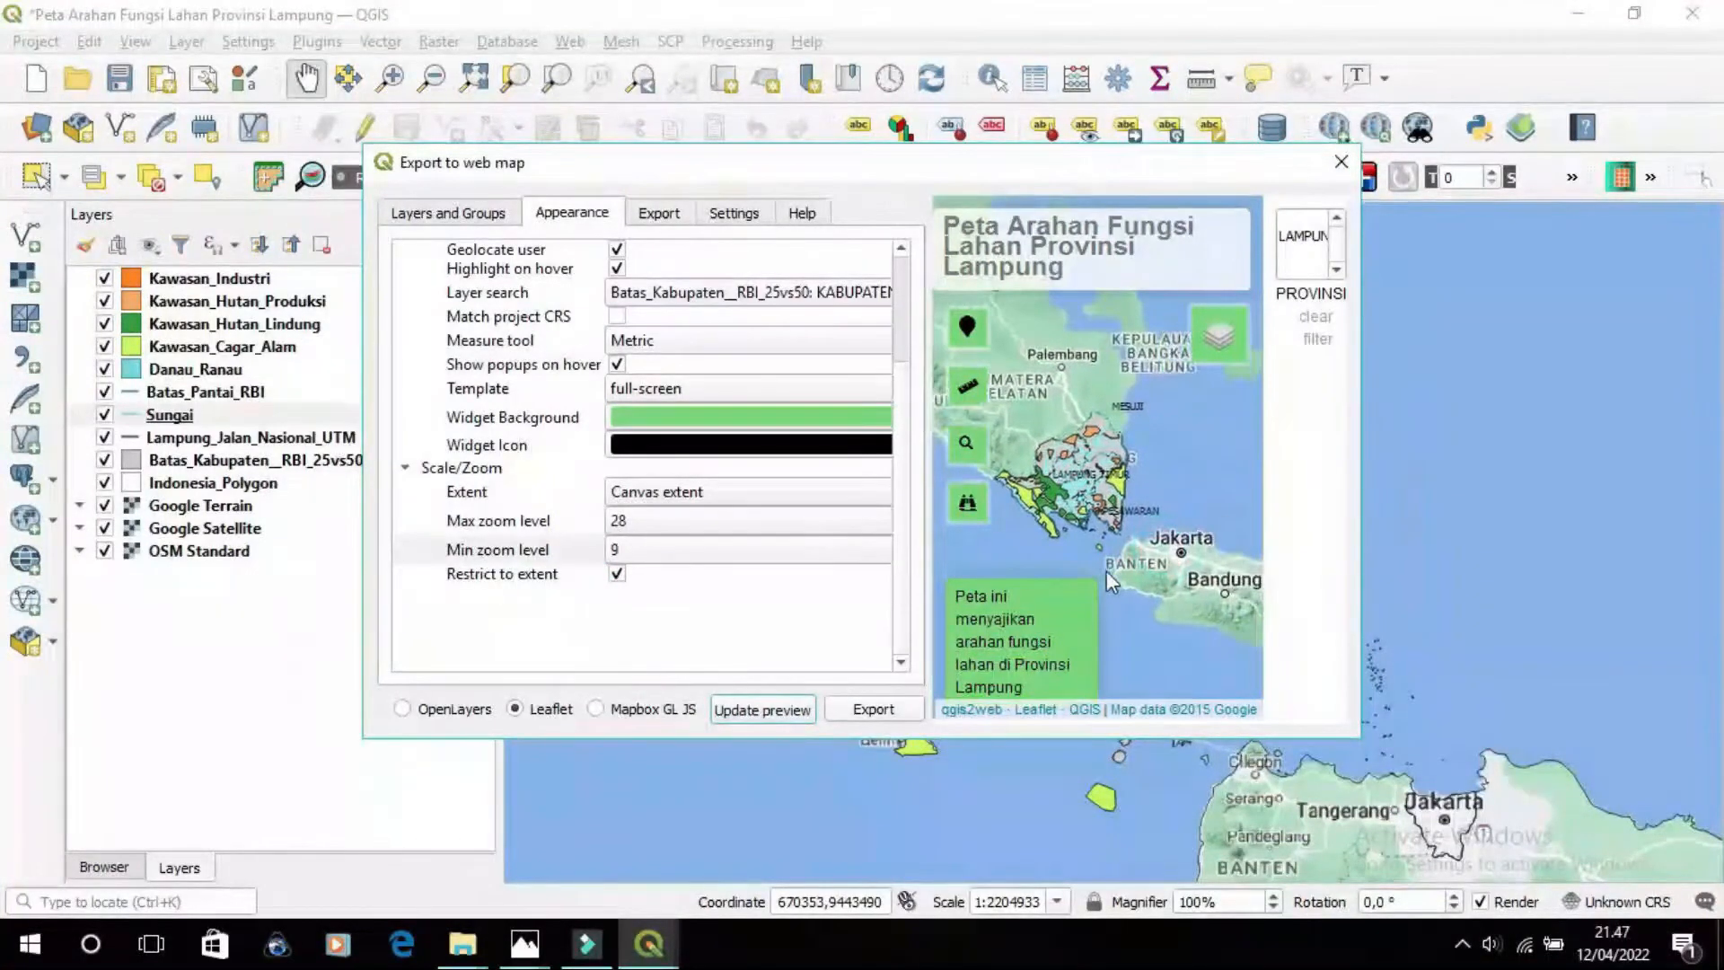
Set the export folder to 8. UTS inside 4. MK. PERANCANAAN WEB GIS on drive D
left_click(660, 213)
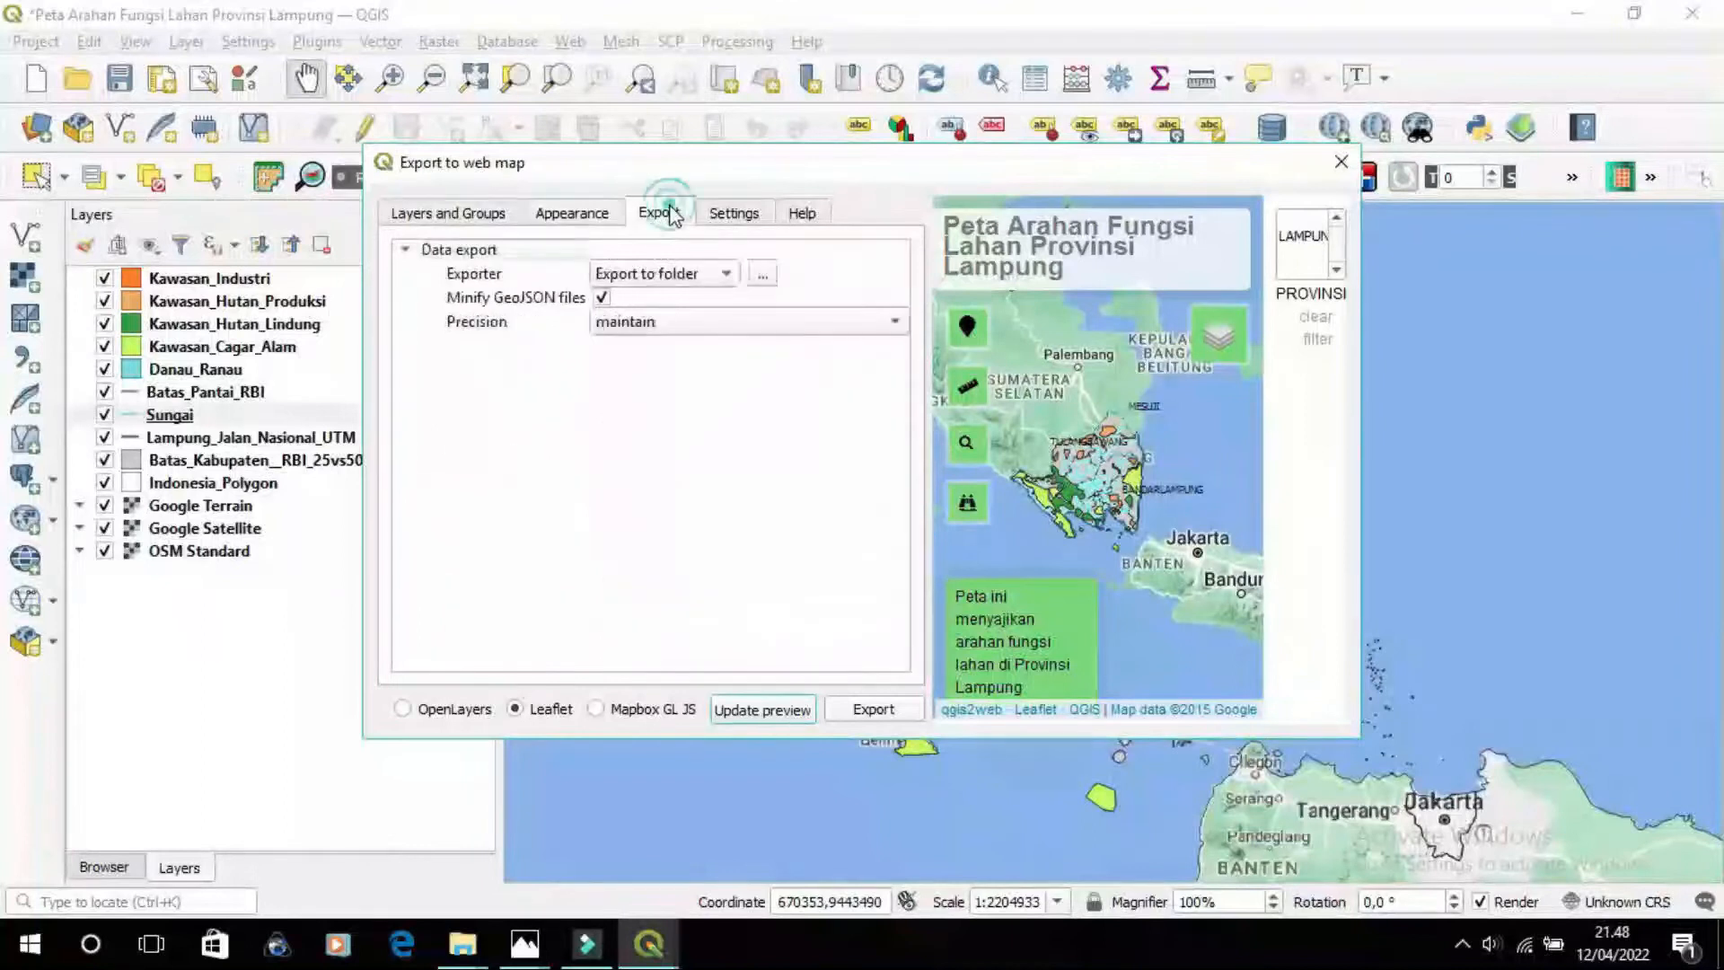
left_click(771, 278)
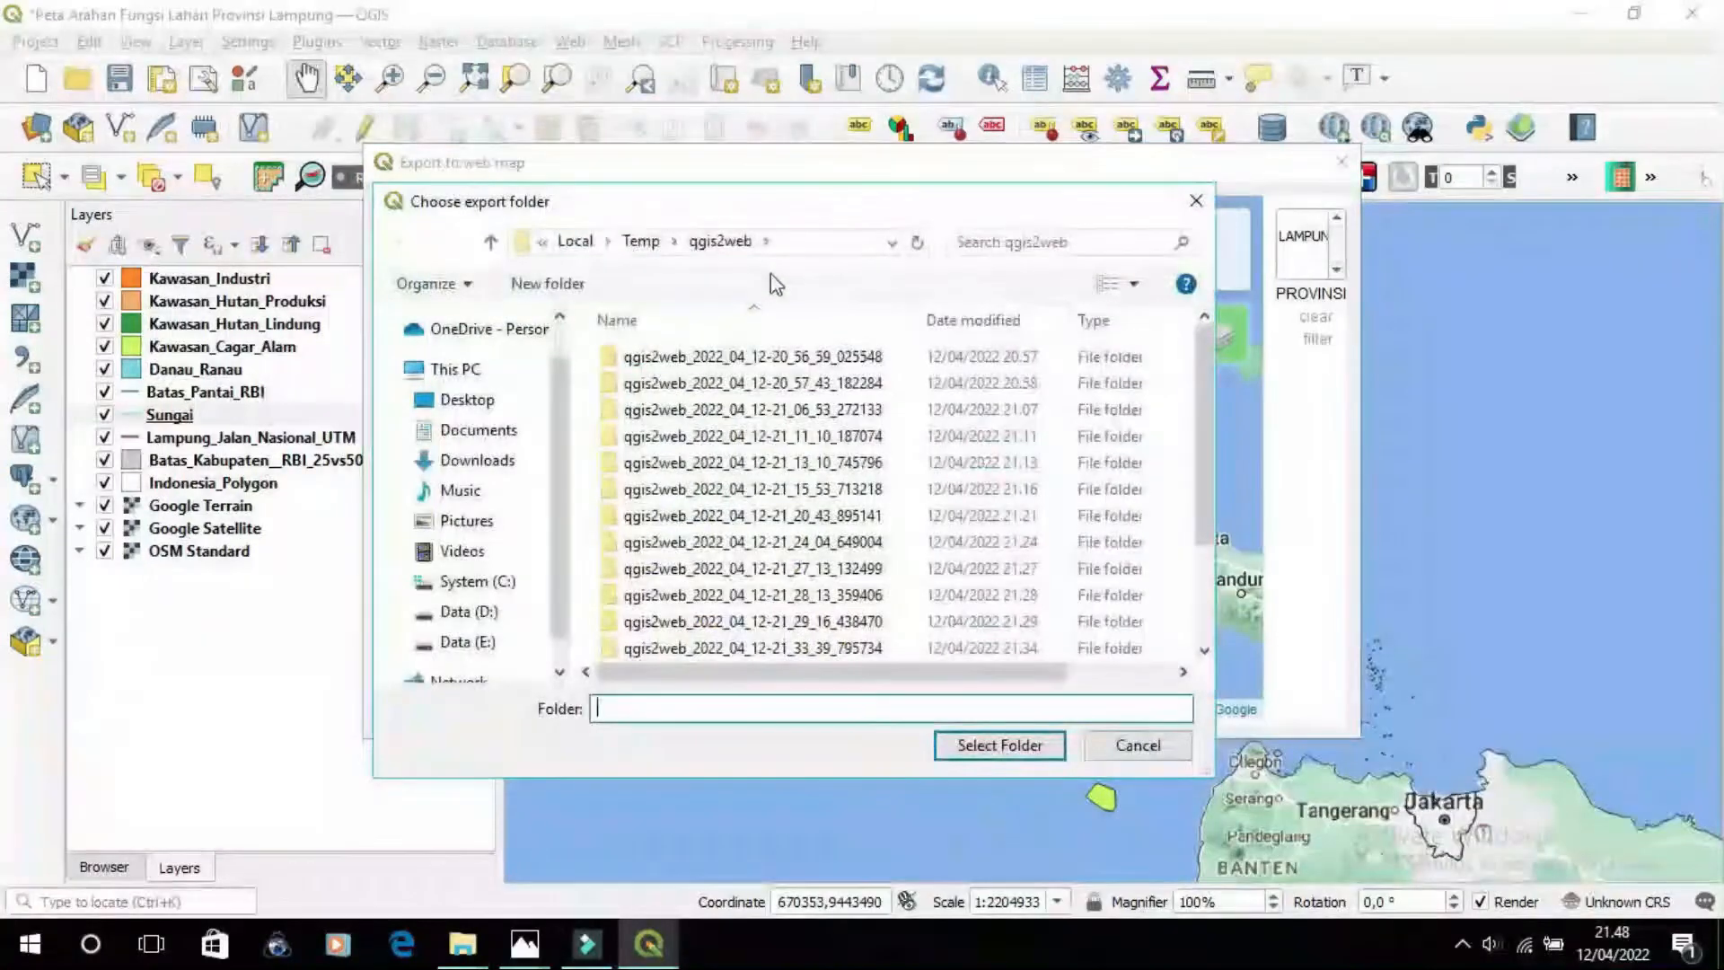
left_click(469, 611)
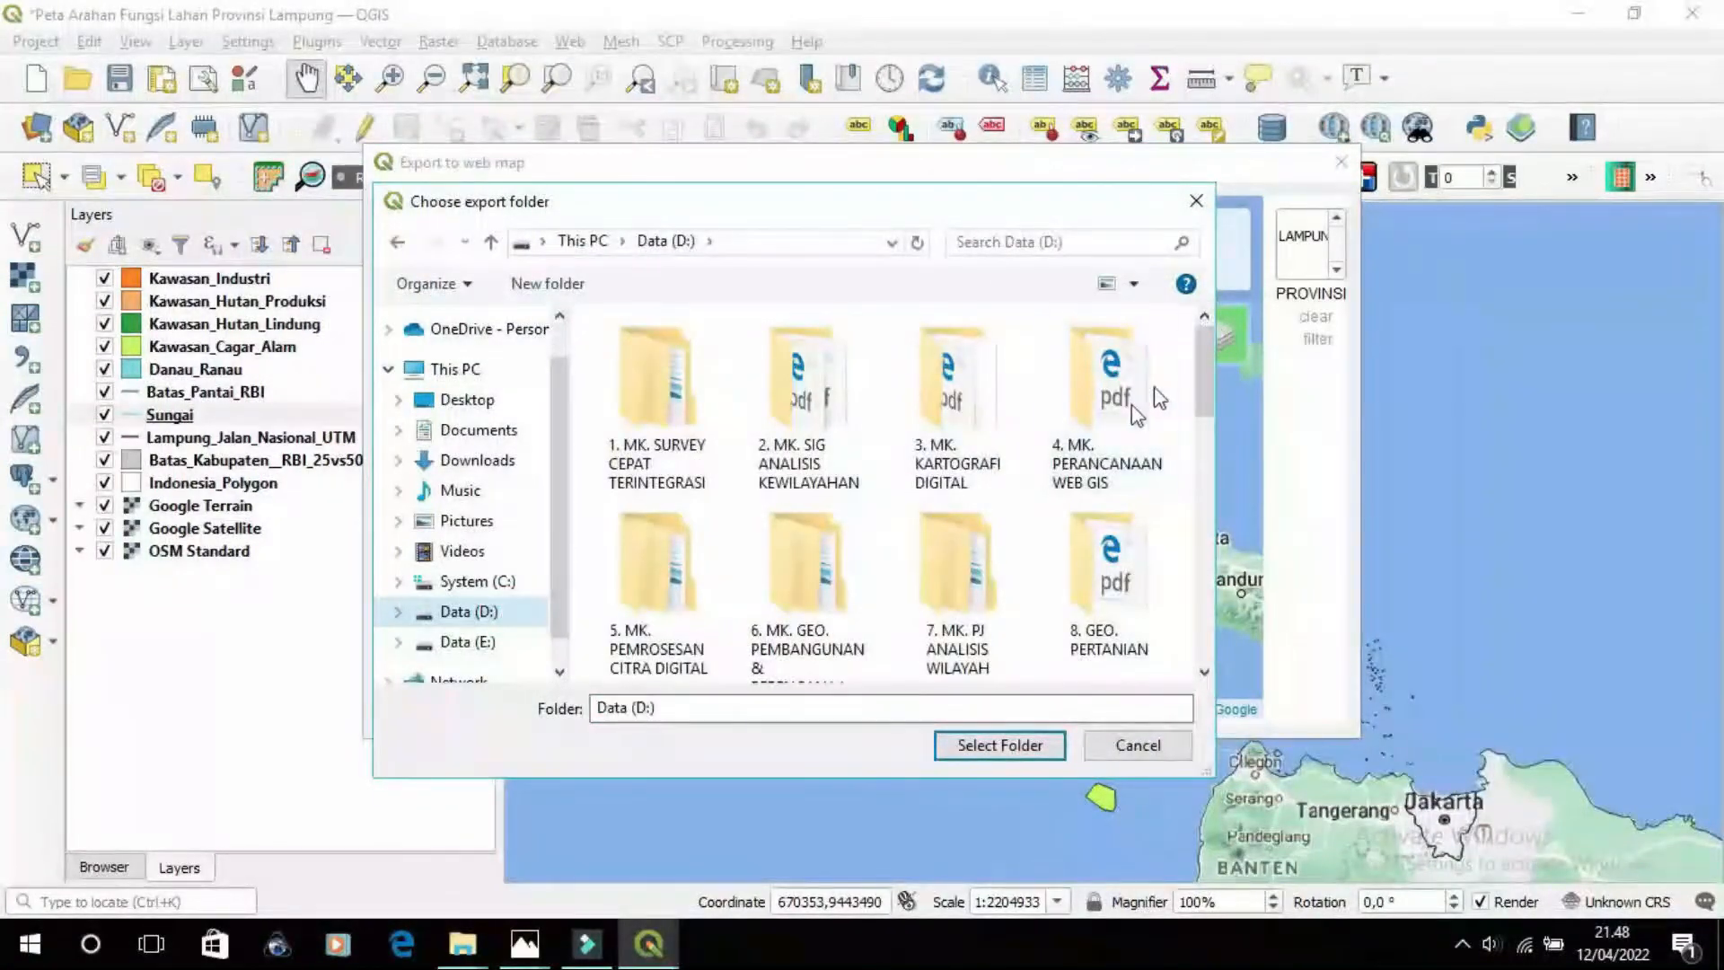
double_click(1103, 373)
double_click(642, 546)
left_click(677, 716)
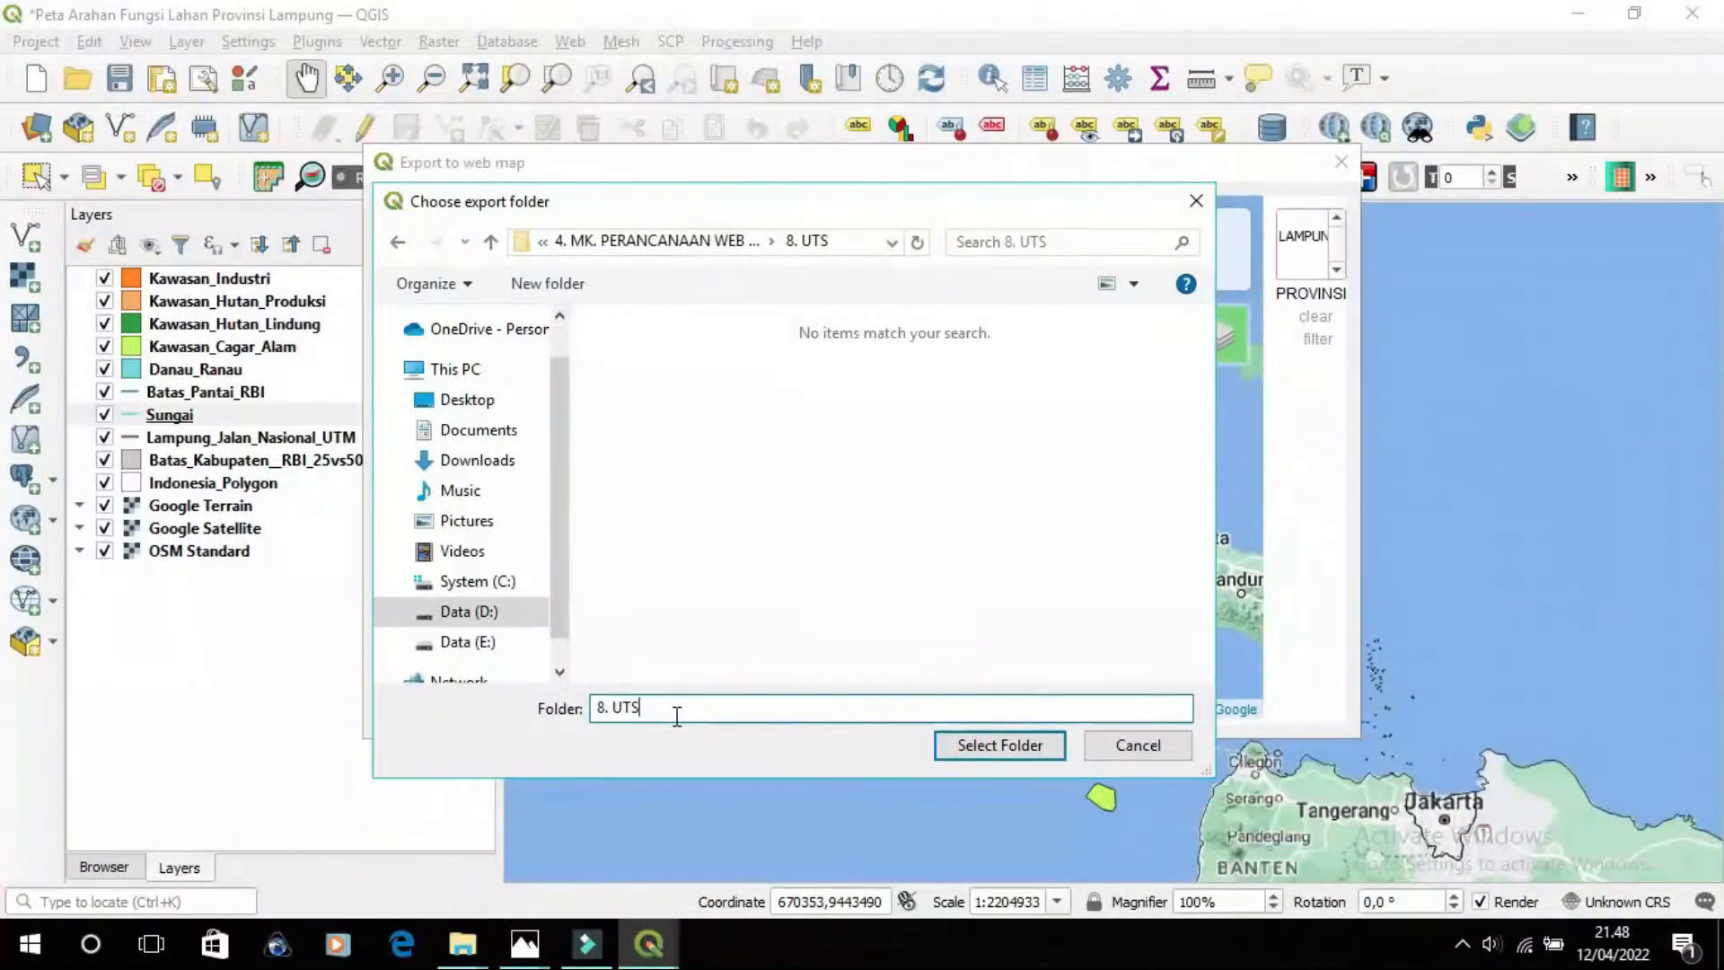
left_click(972, 743)
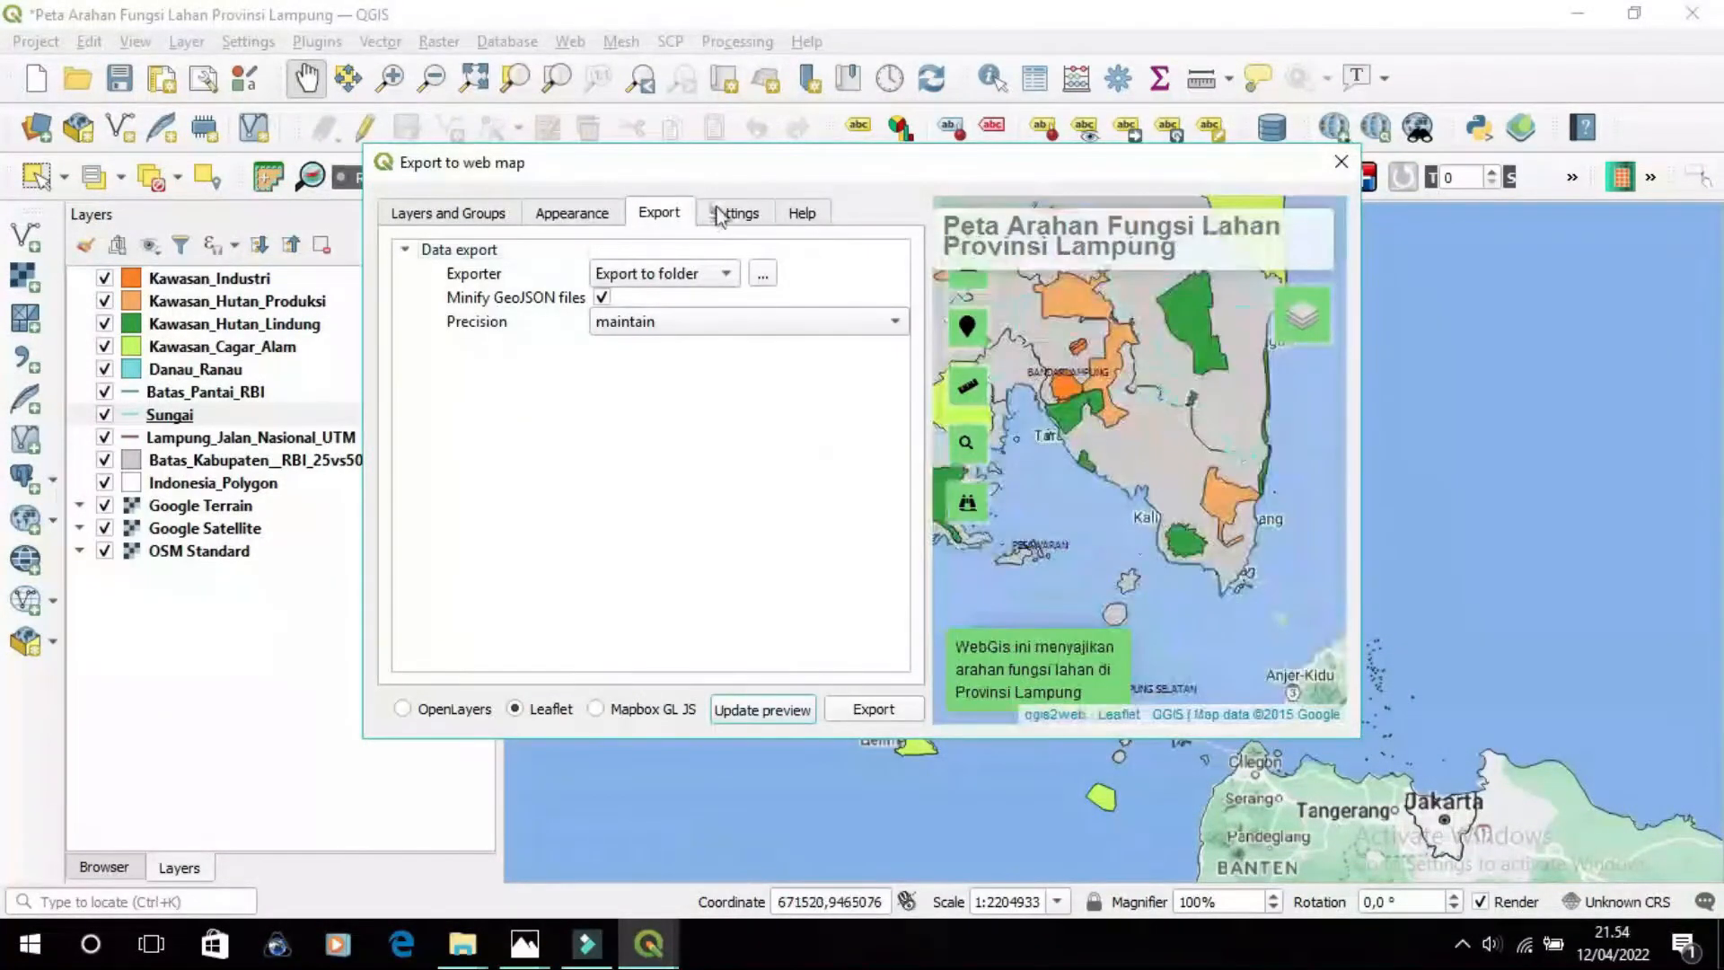
Check the plugin's settings and help, and export the Leaflet web map with Minify GeoJSON files turned off
left_click(723, 213)
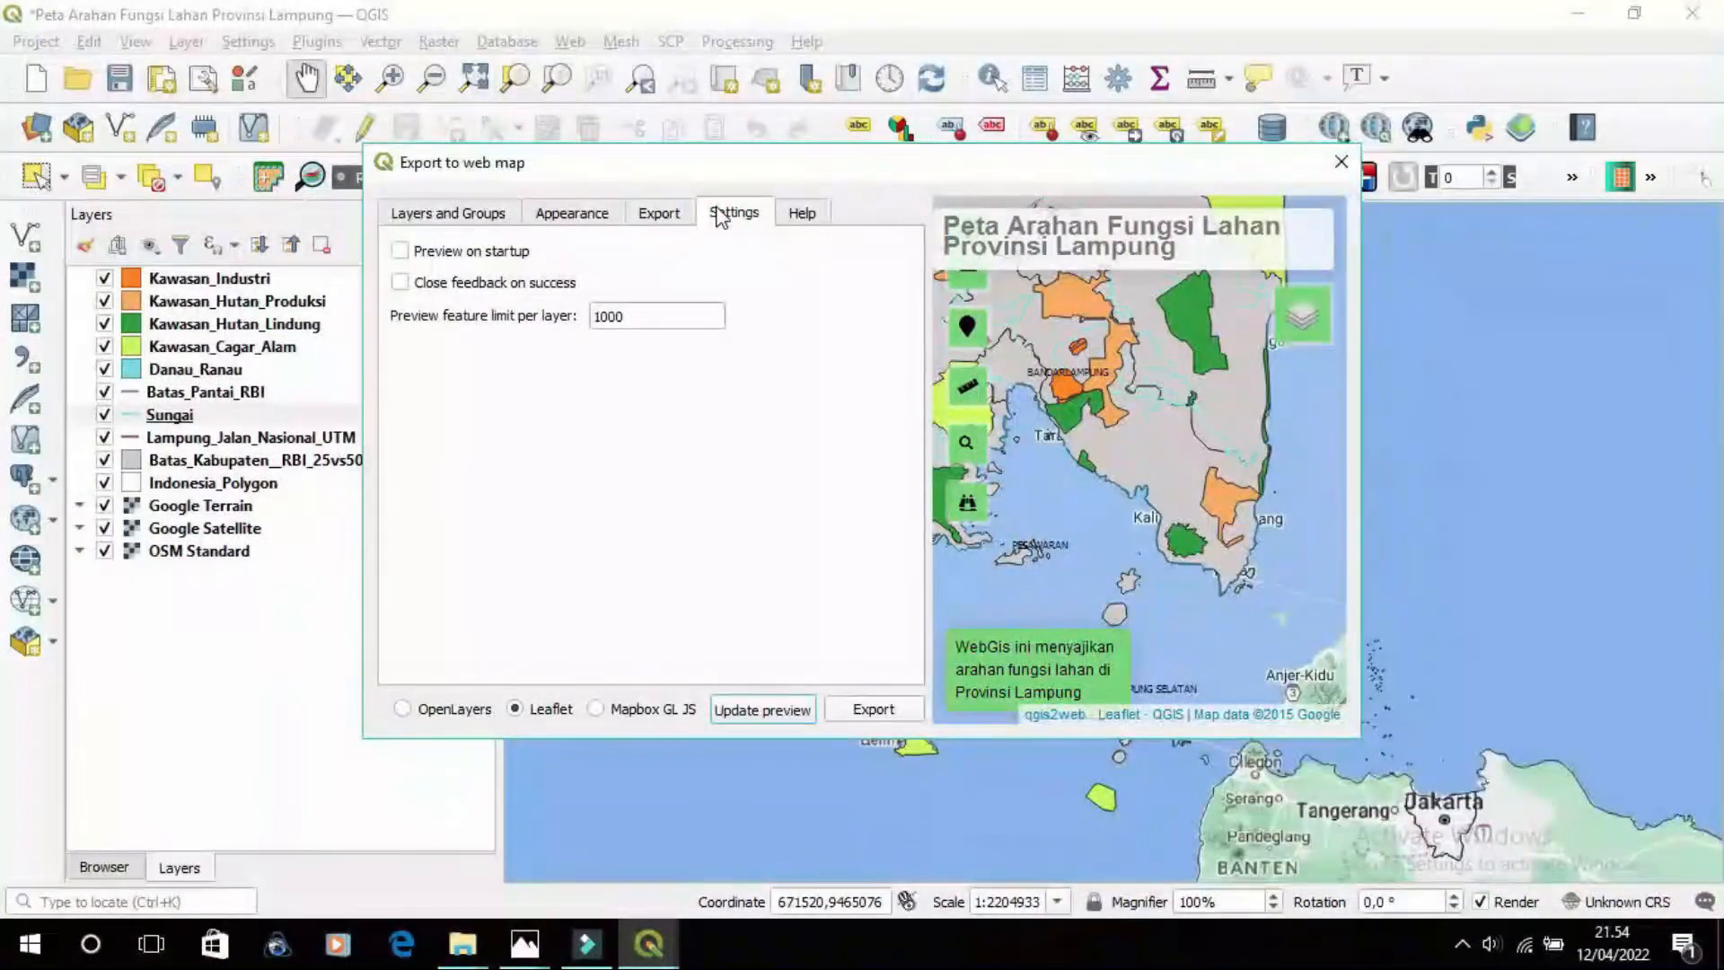
left_click(800, 214)
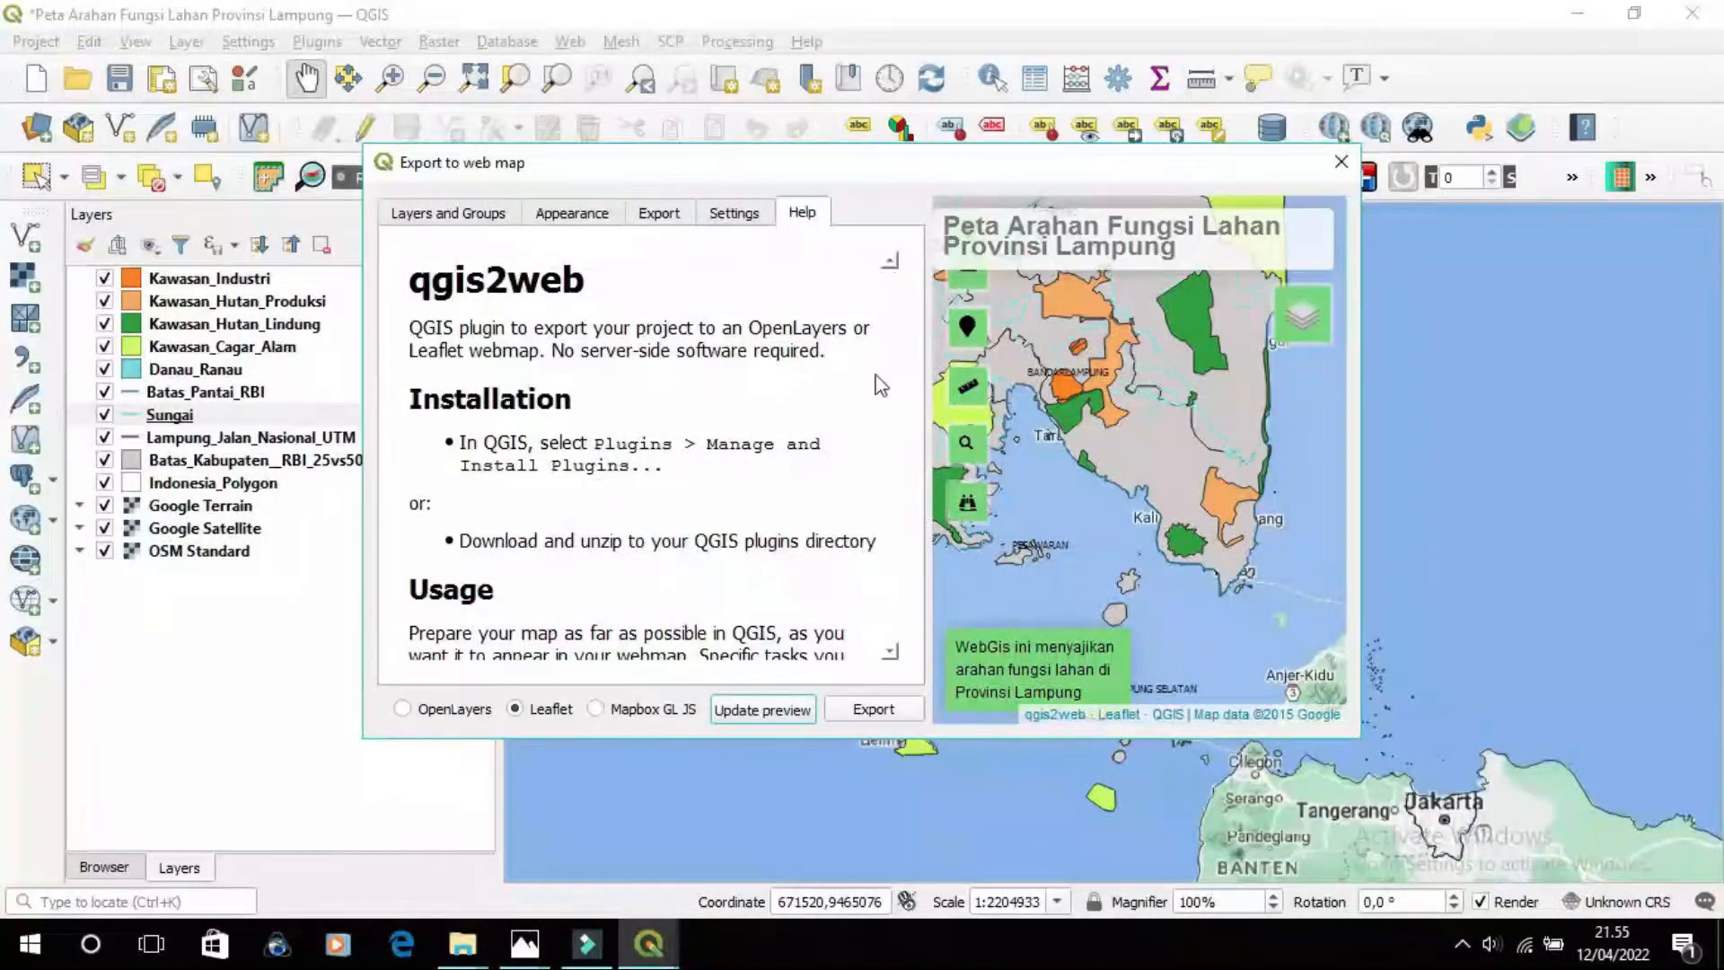
scroll(865, 427, "down", 10)
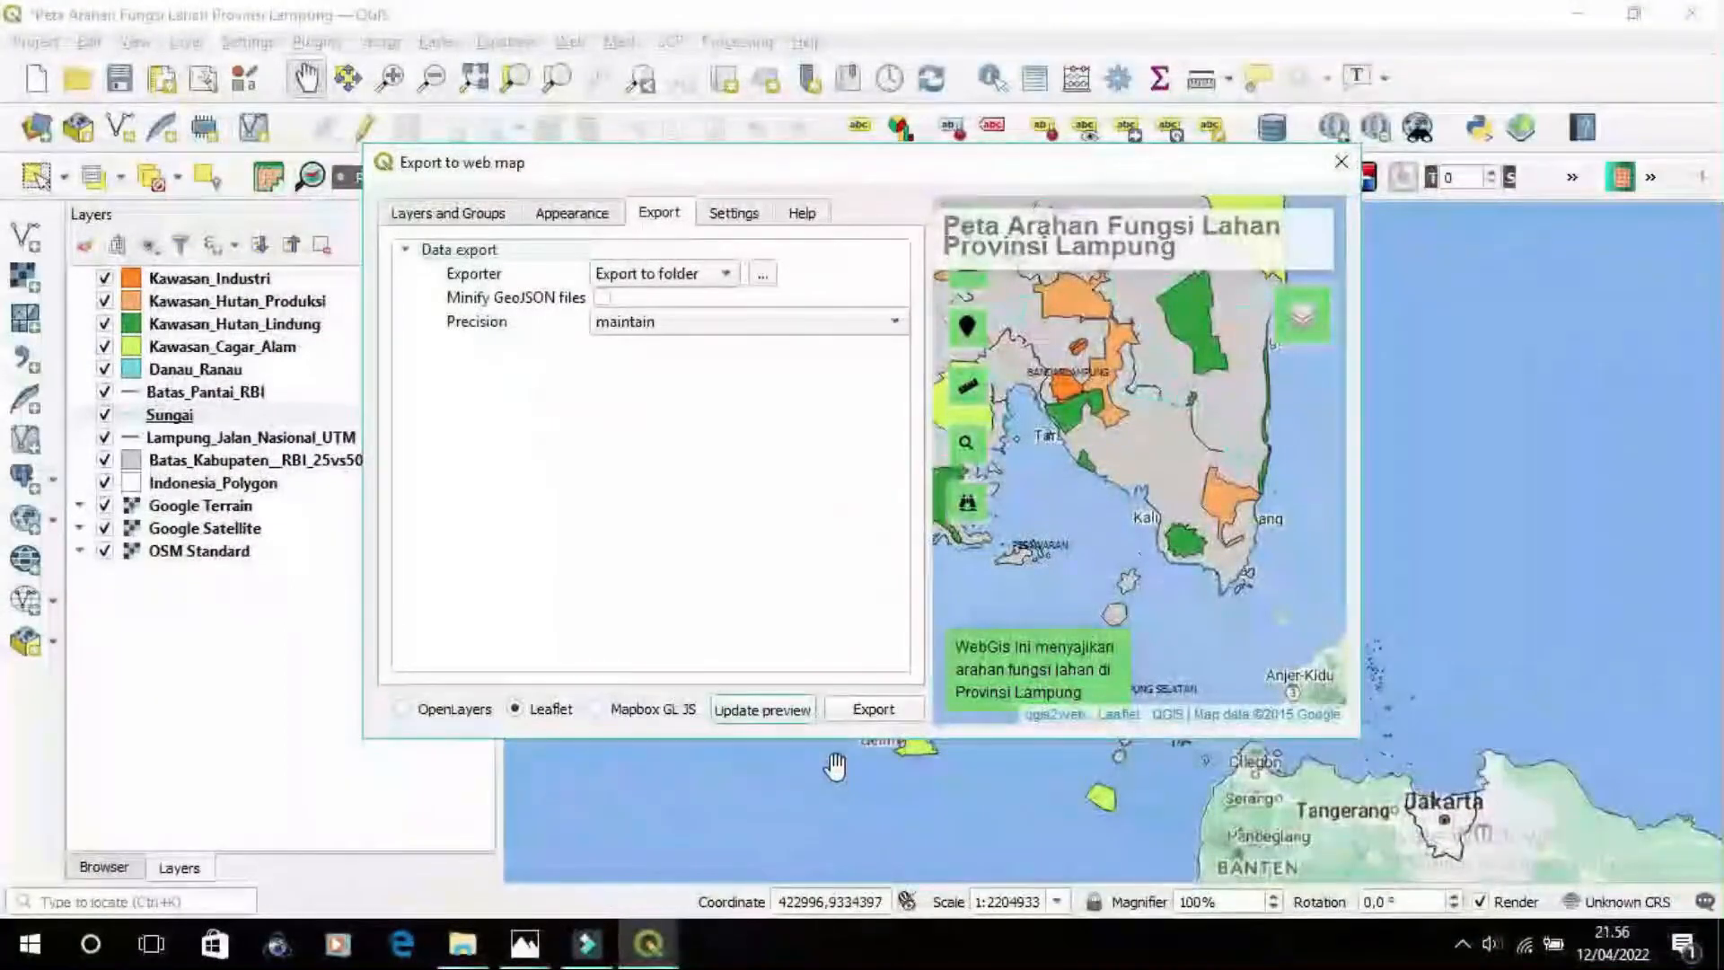
left_click(872, 709)
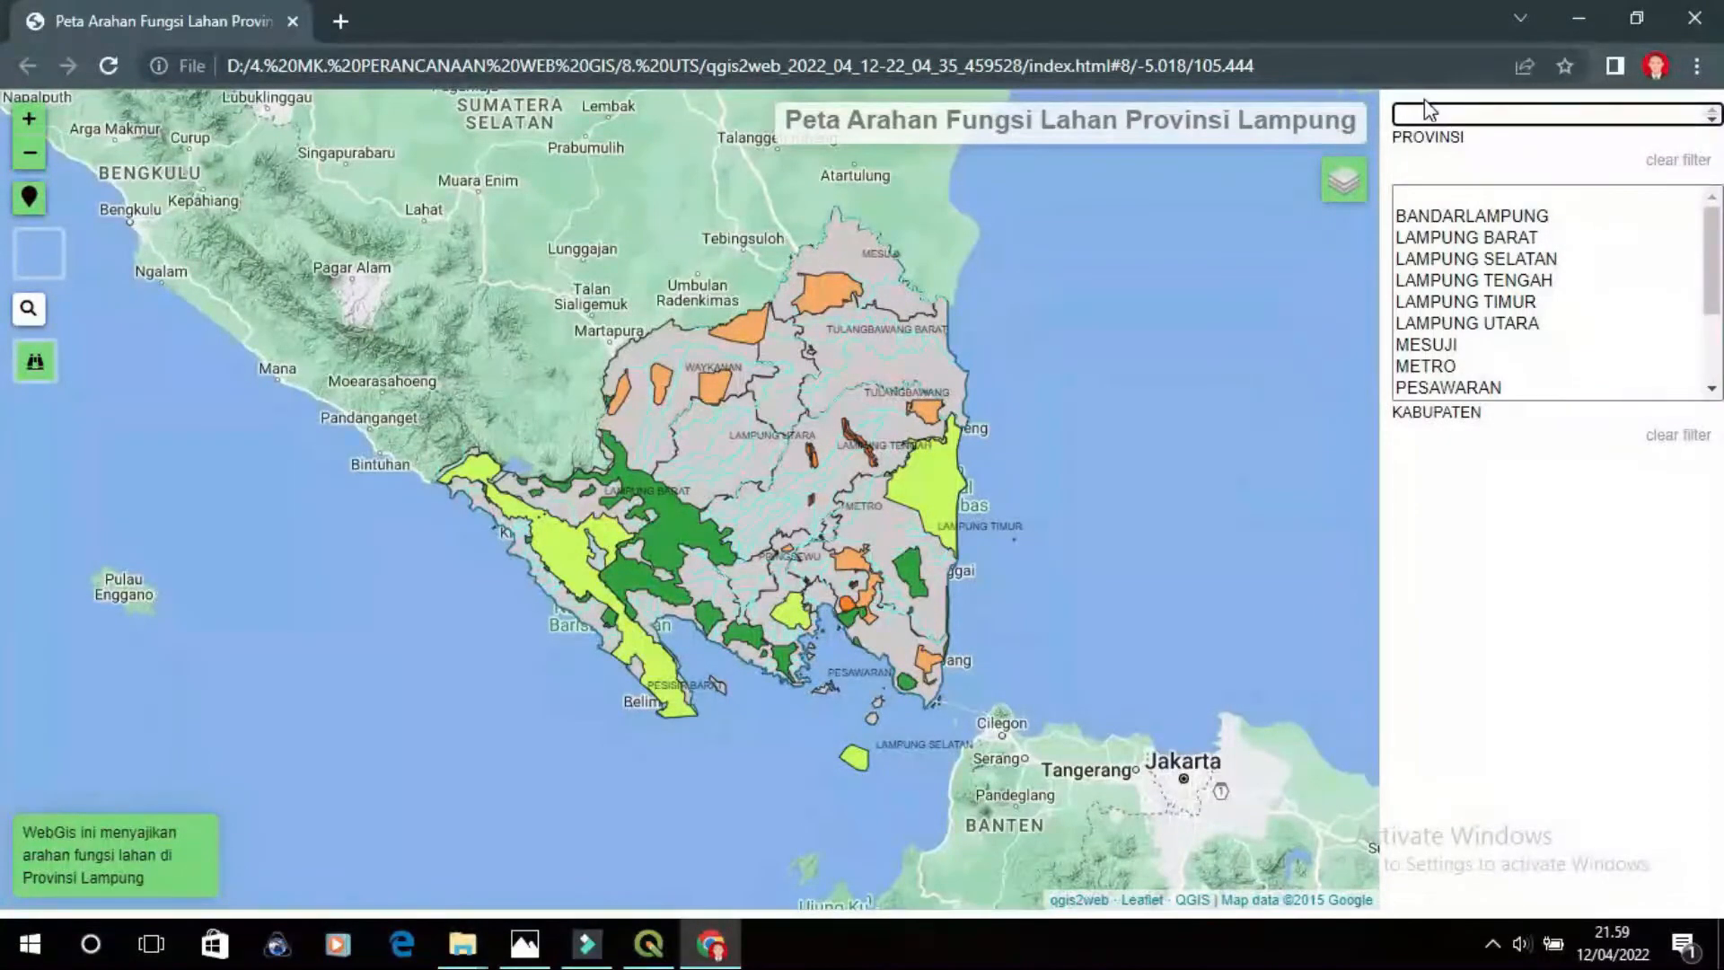
In the browser, try the exported map's PROVINSI and KABUPATEN filter lists and toggle the Kawasan Industri layer off and on
left_click(1712, 120)
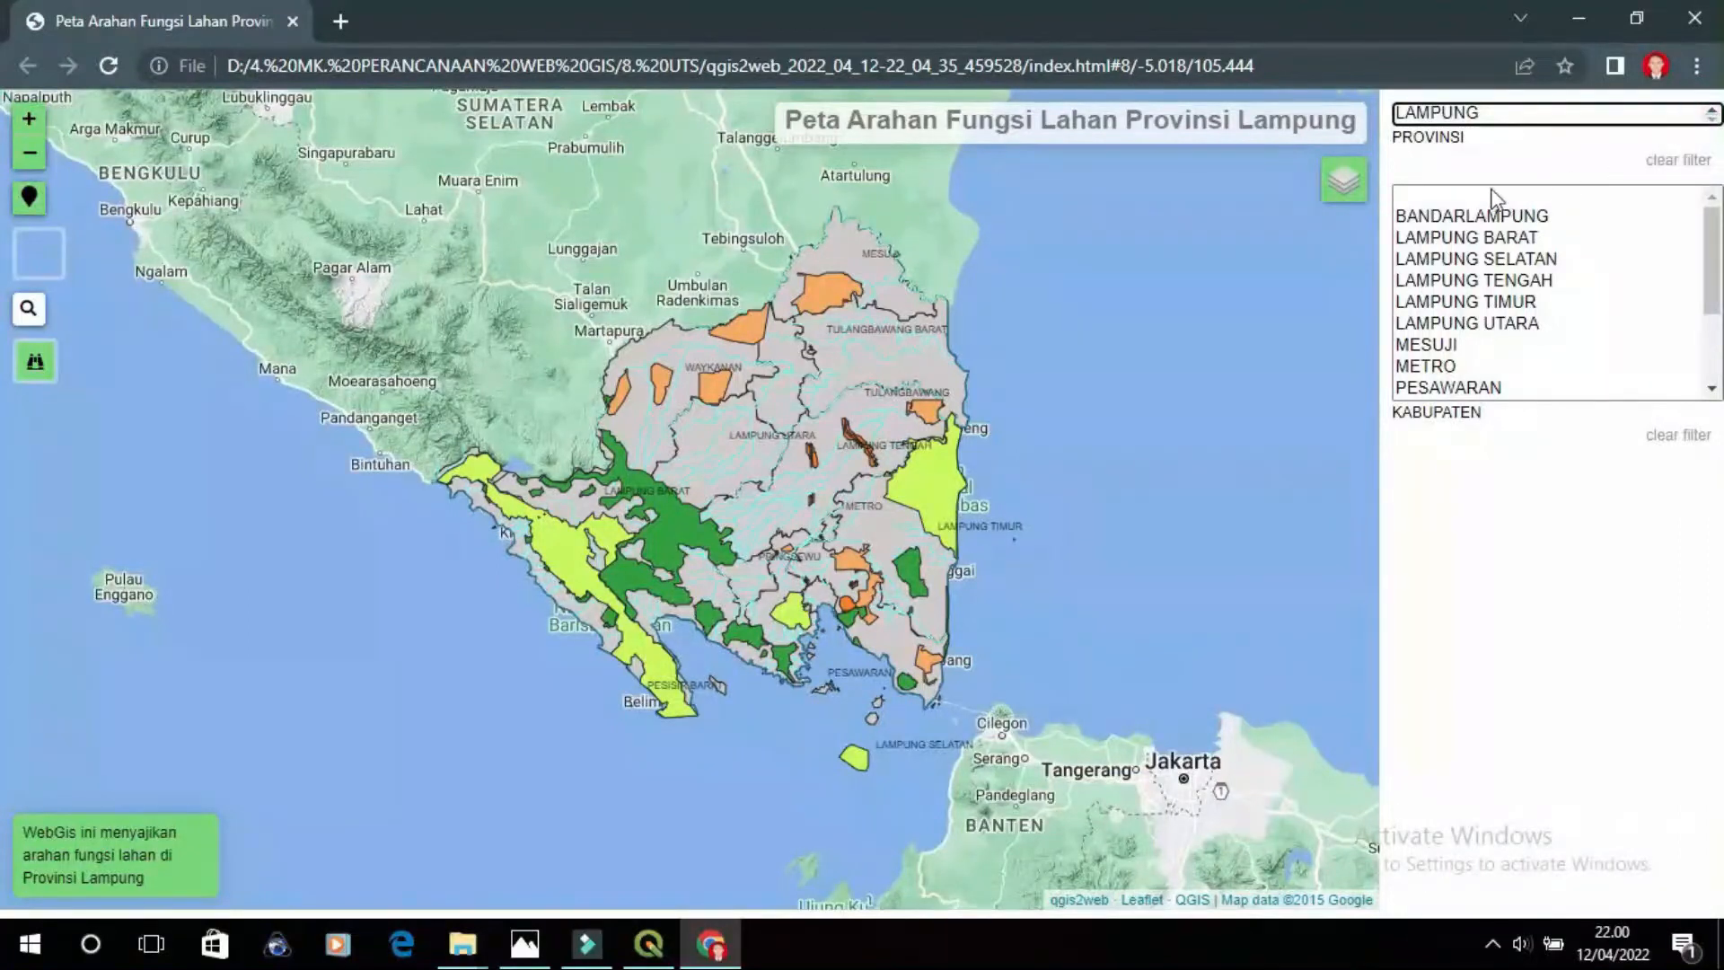
left_click_drag(1716, 256, 1715, 324)
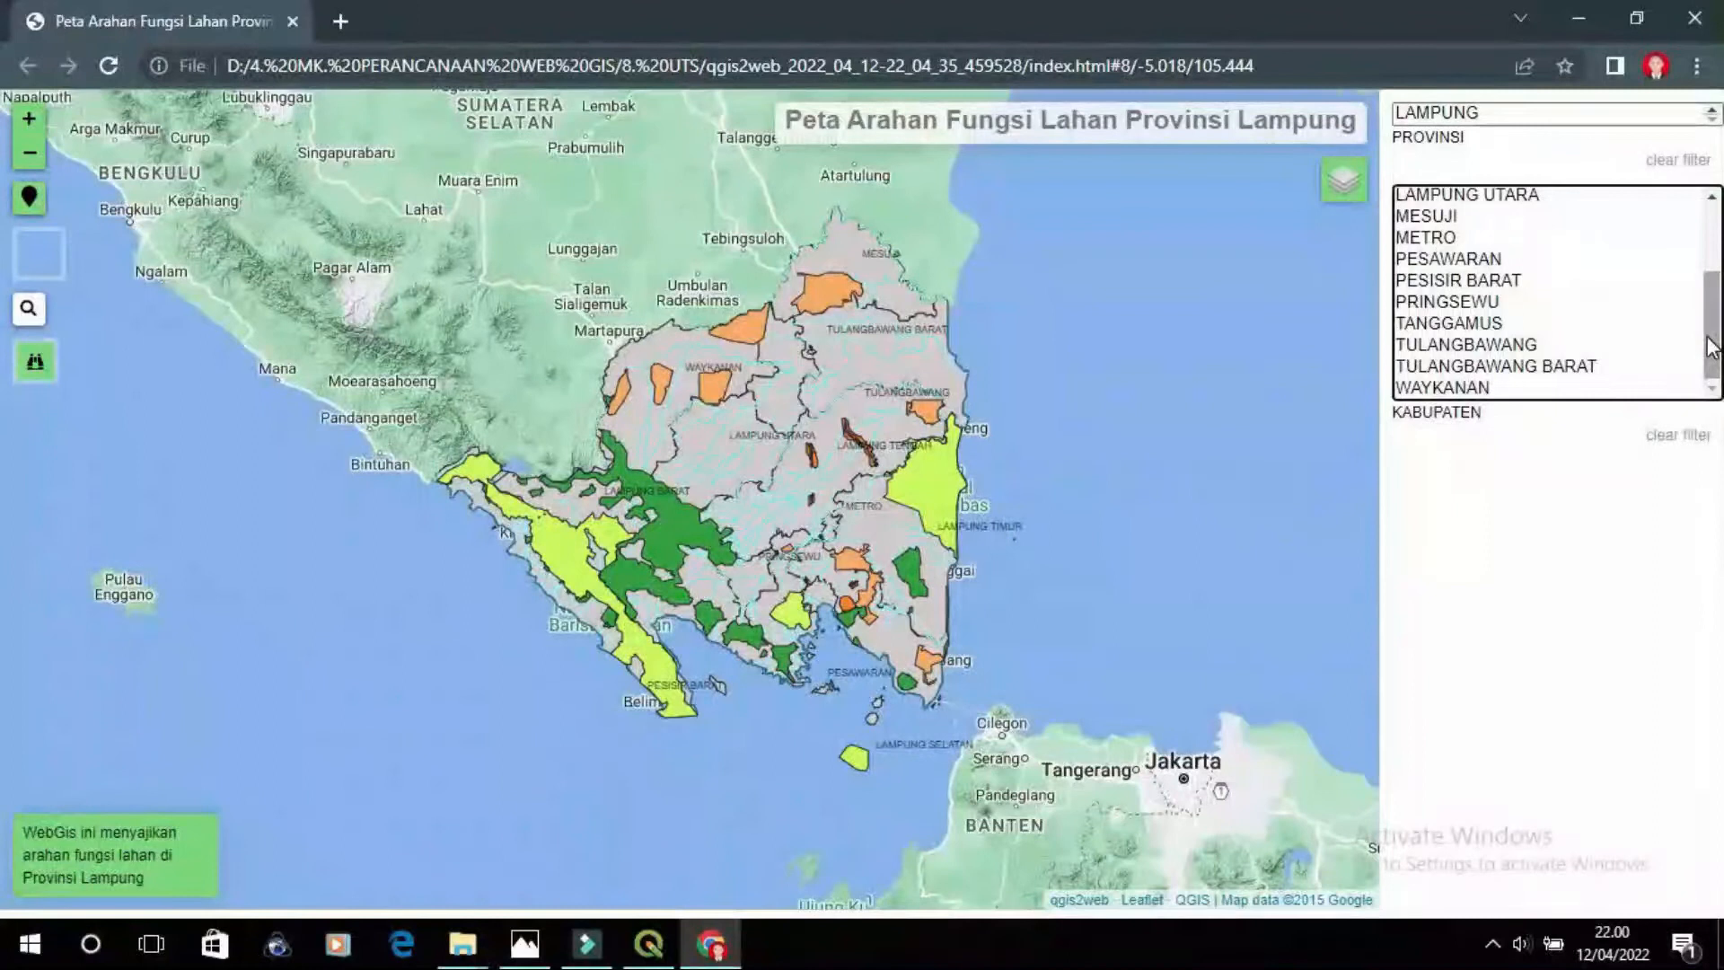
mouse_move(1344, 181)
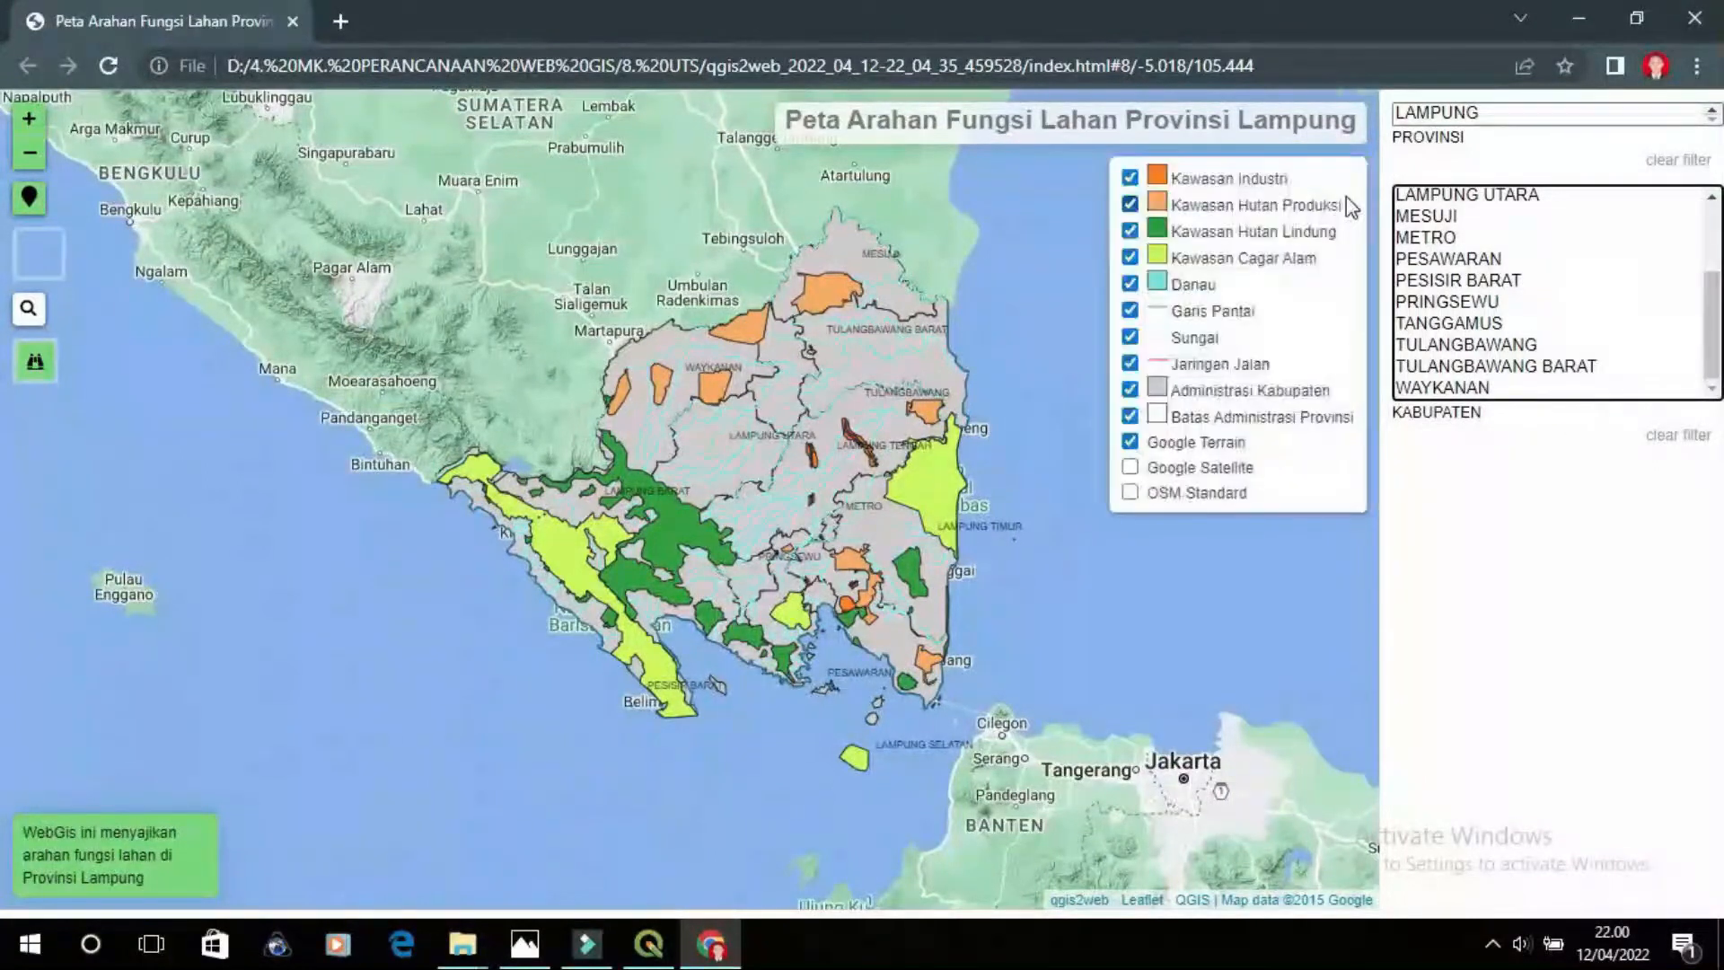
left_click(1135, 177)
left_click(1135, 176)
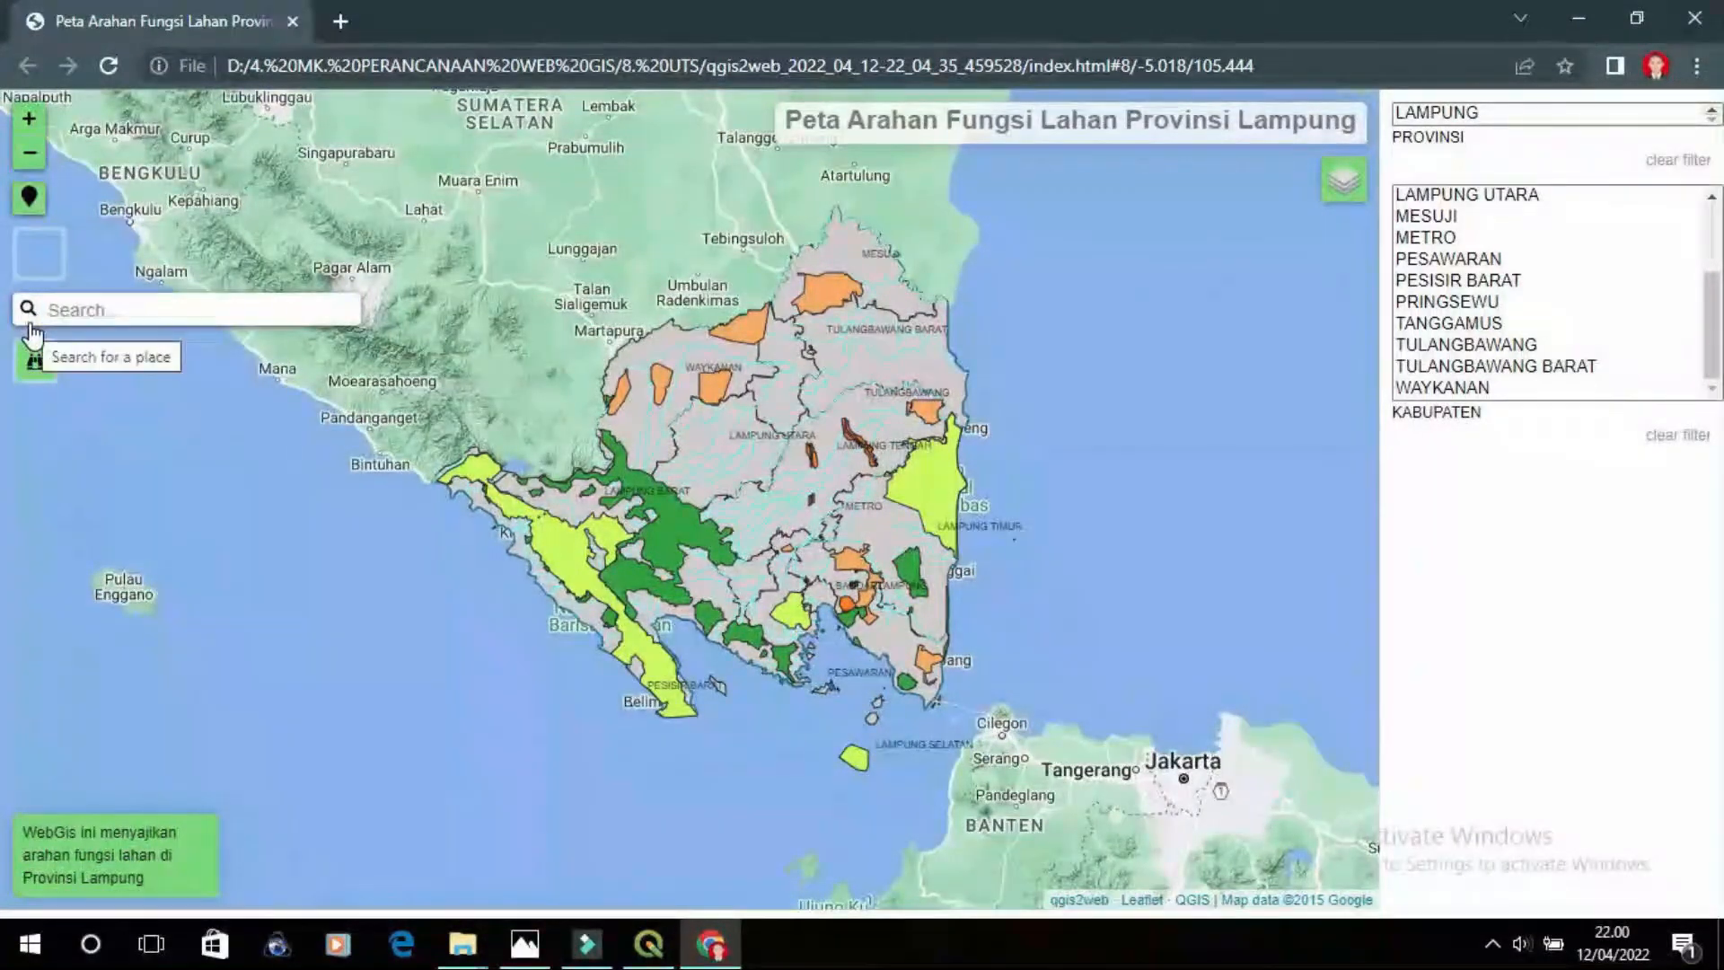
mouse_move(52, 258)
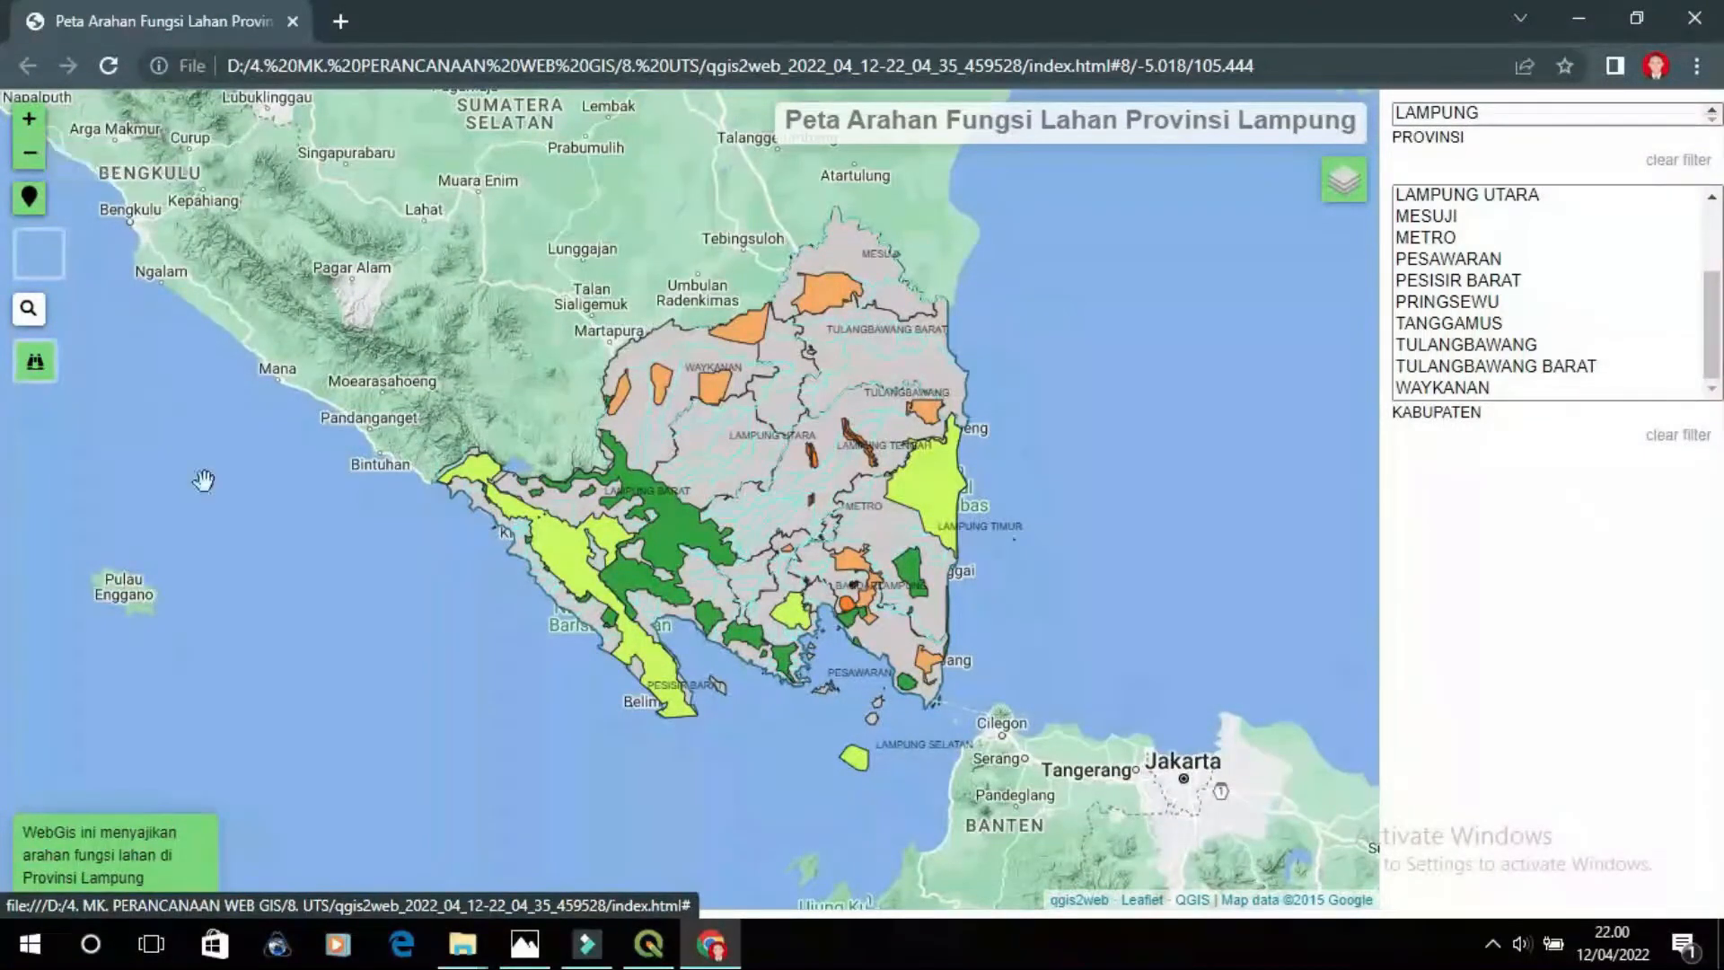
Examine the hover popups of the forest areas, industrial areas, regencies and rivers on the exported web map
left_click(864, 776)
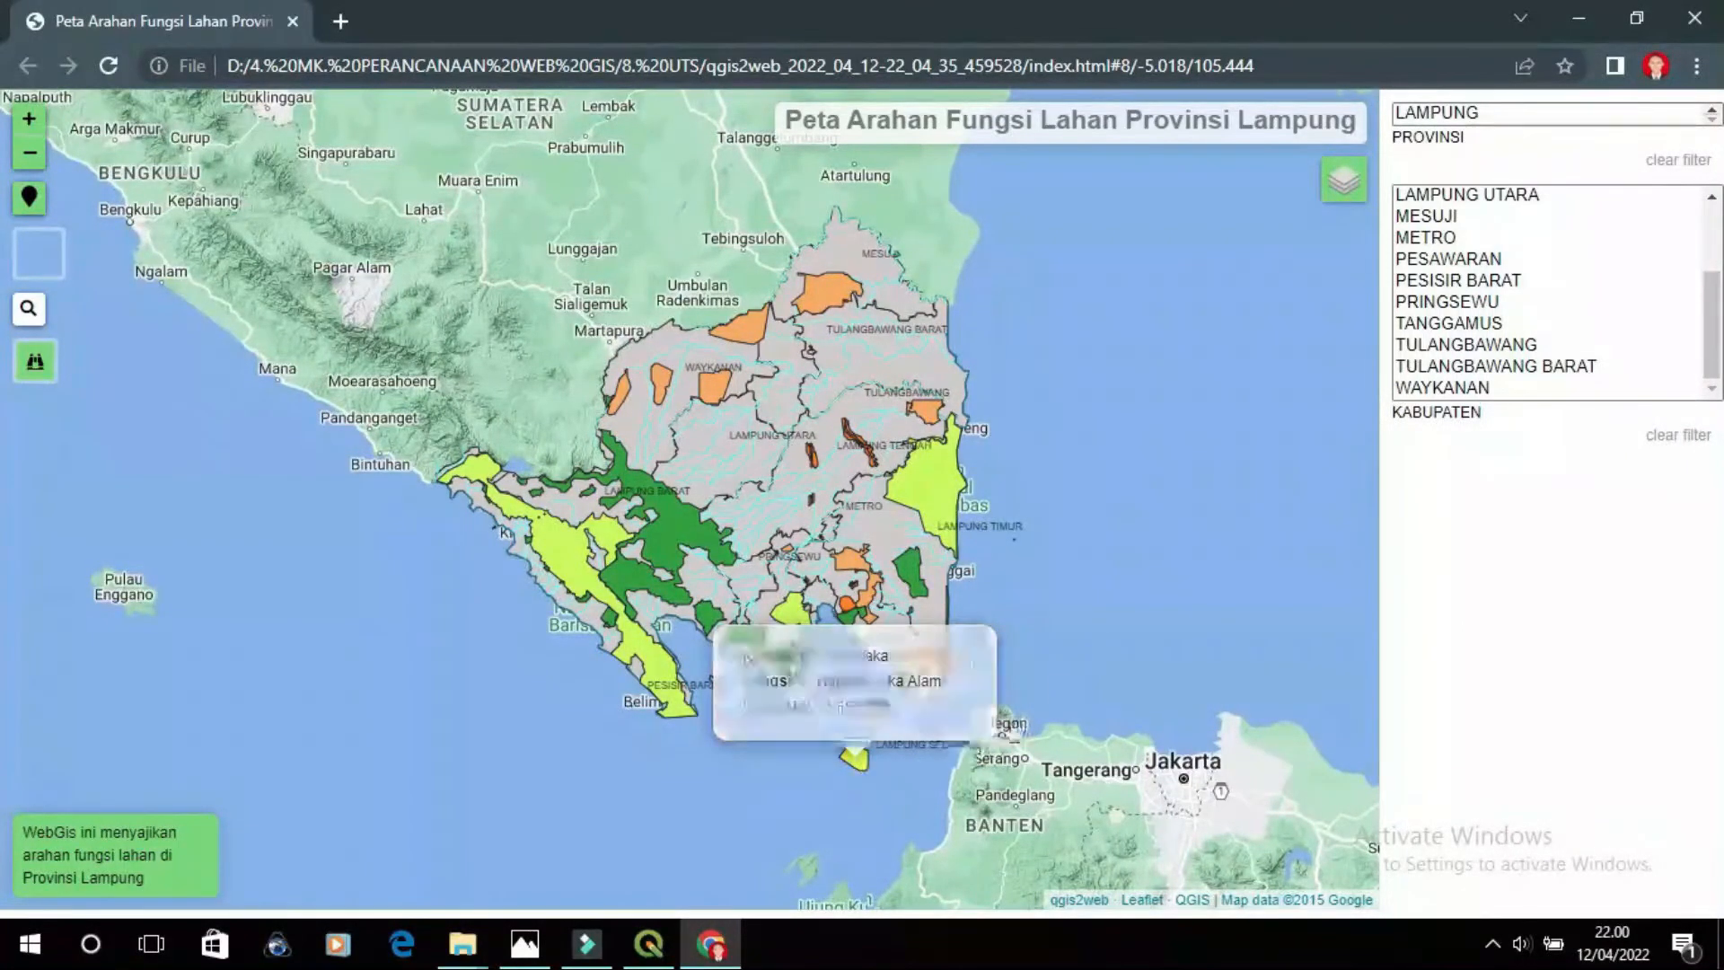
mouse_move(929, 670)
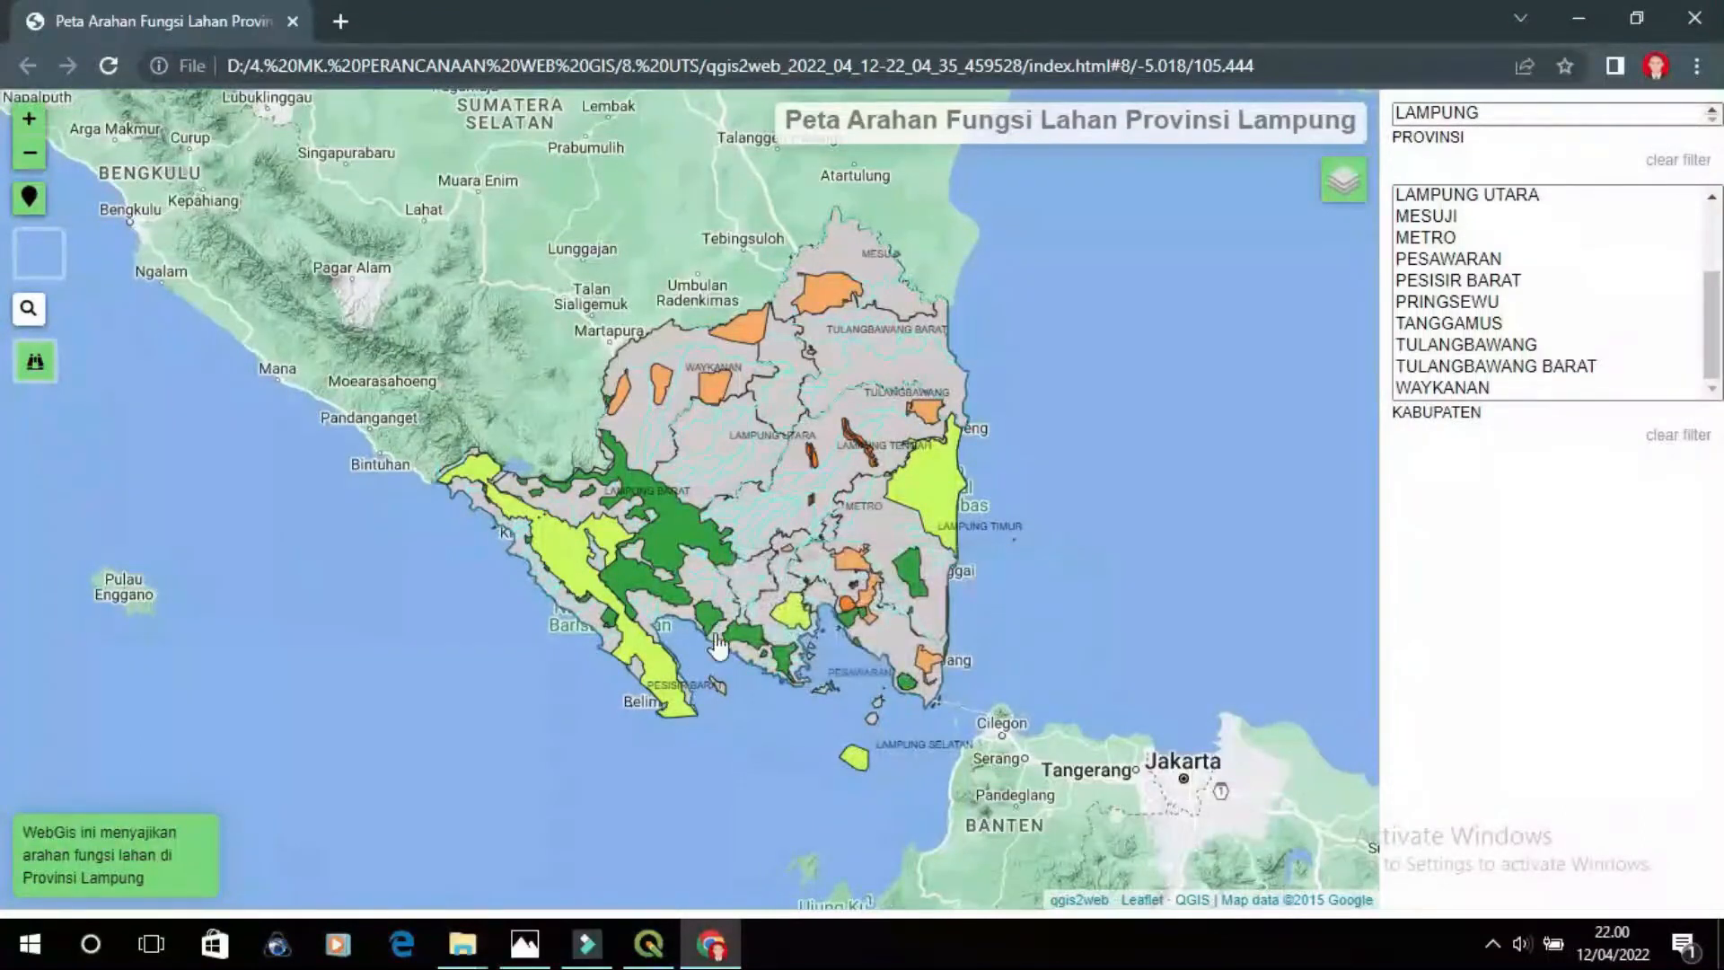
mouse_move(712, 639)
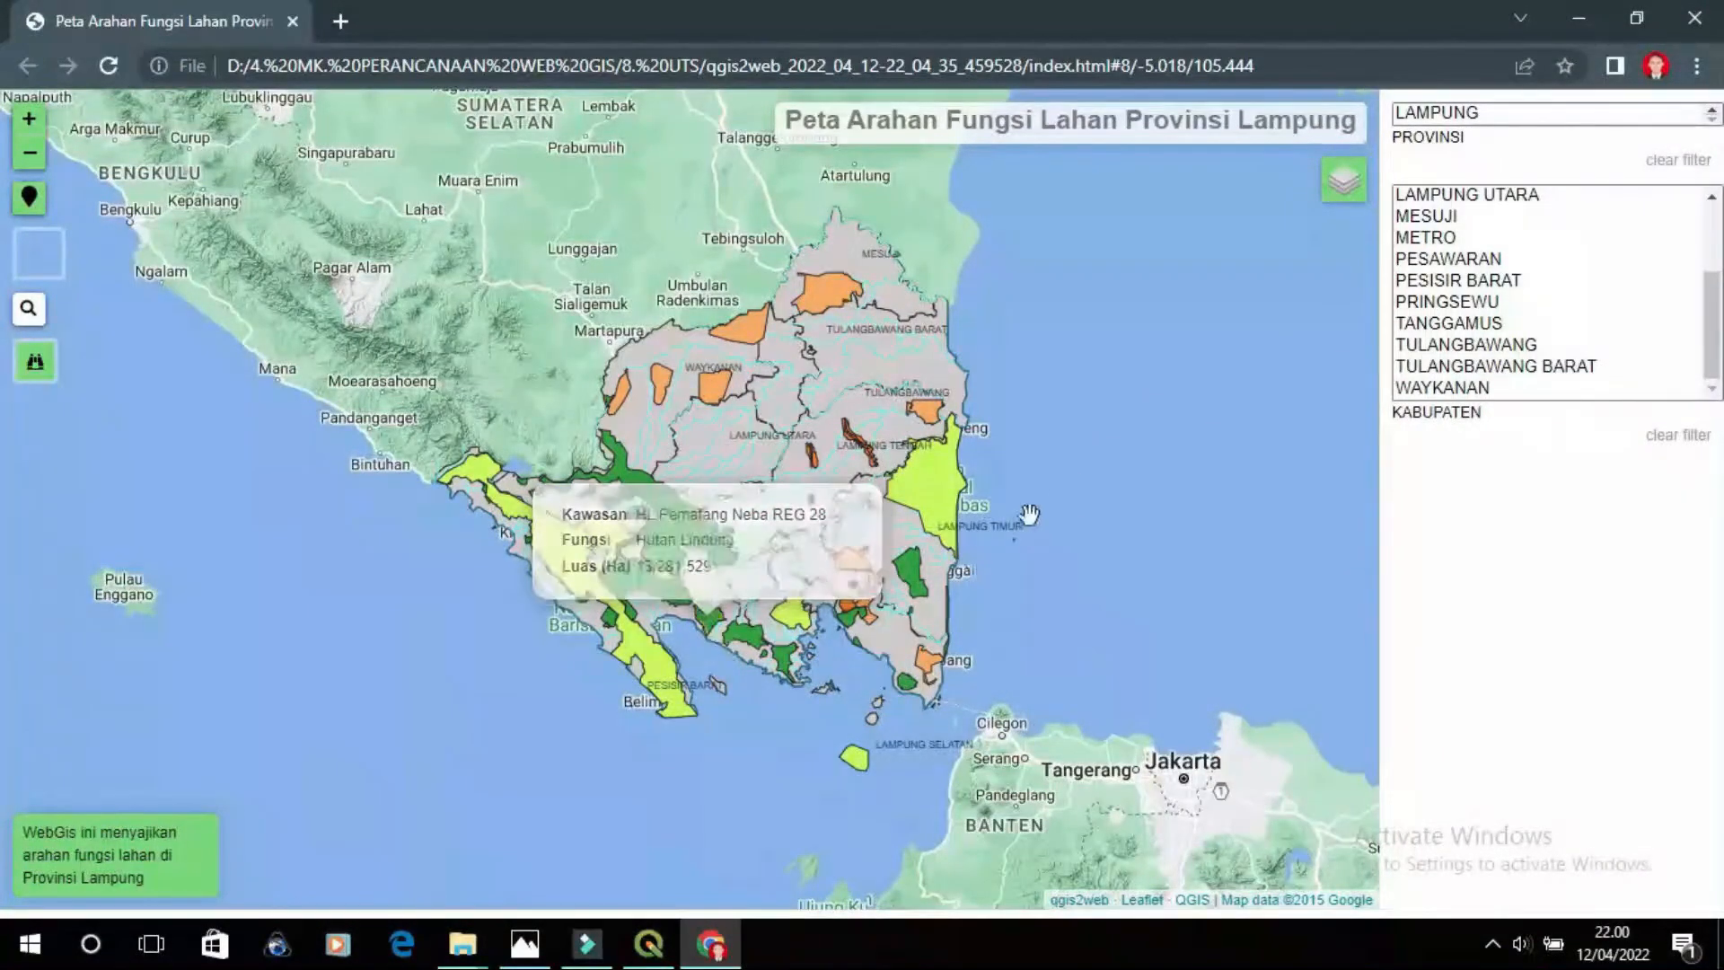
mouse_move(819, 292)
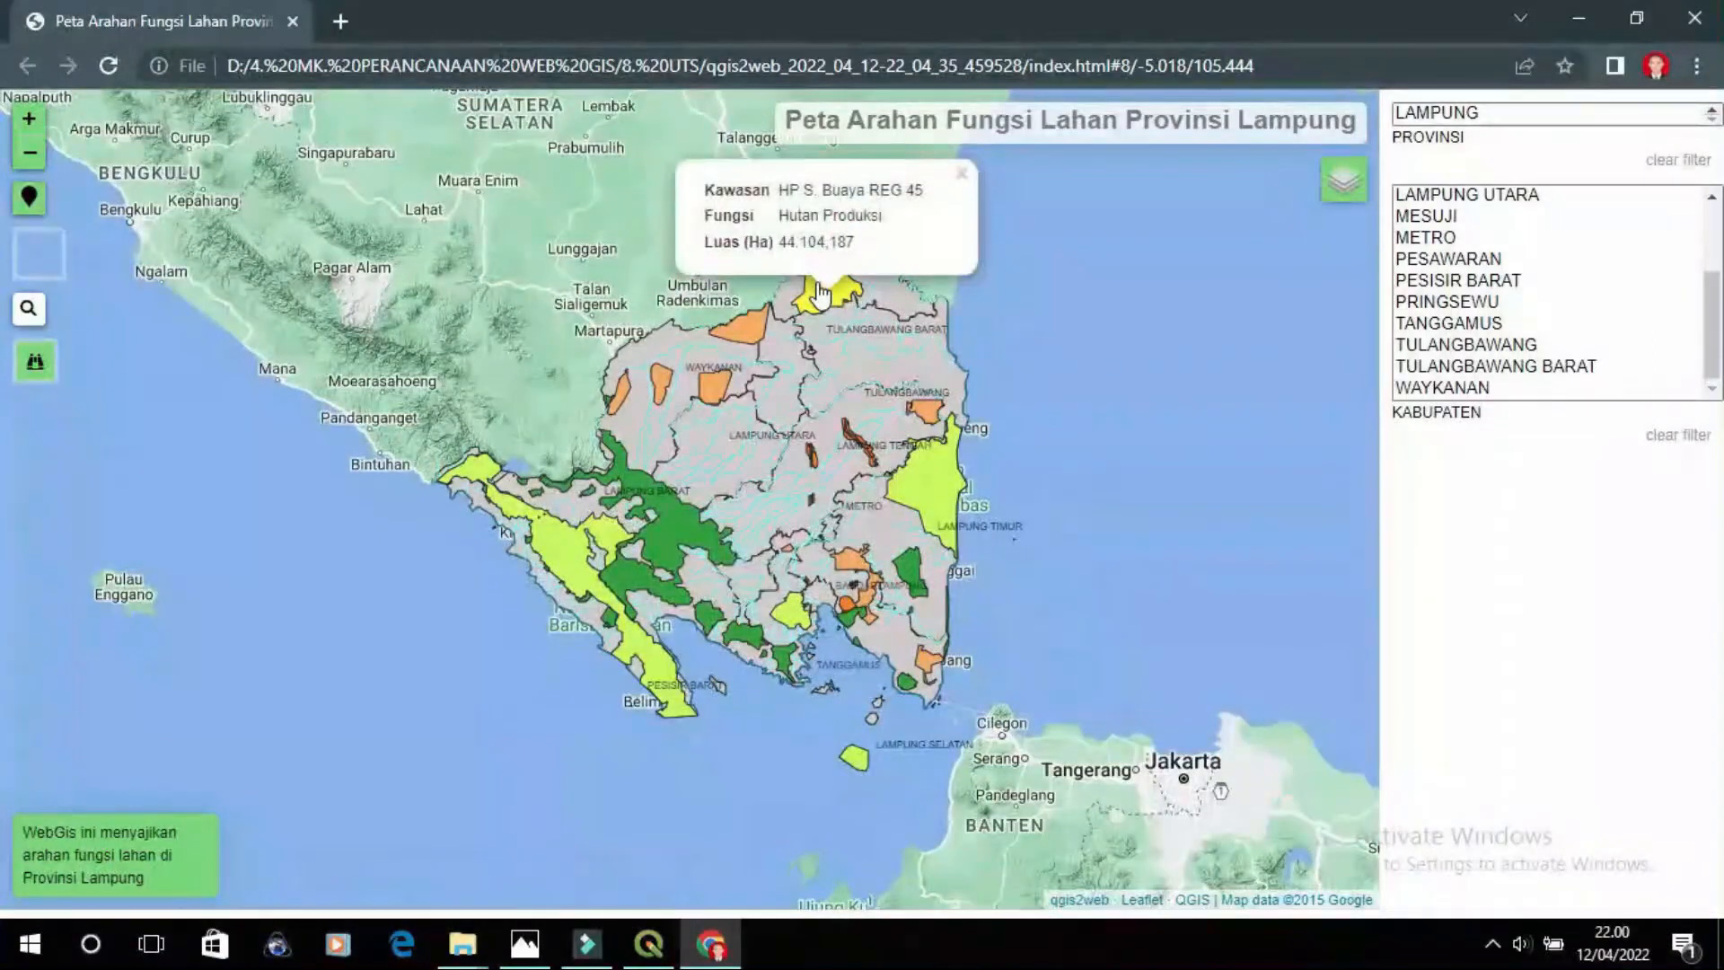
mouse_move(705, 463)
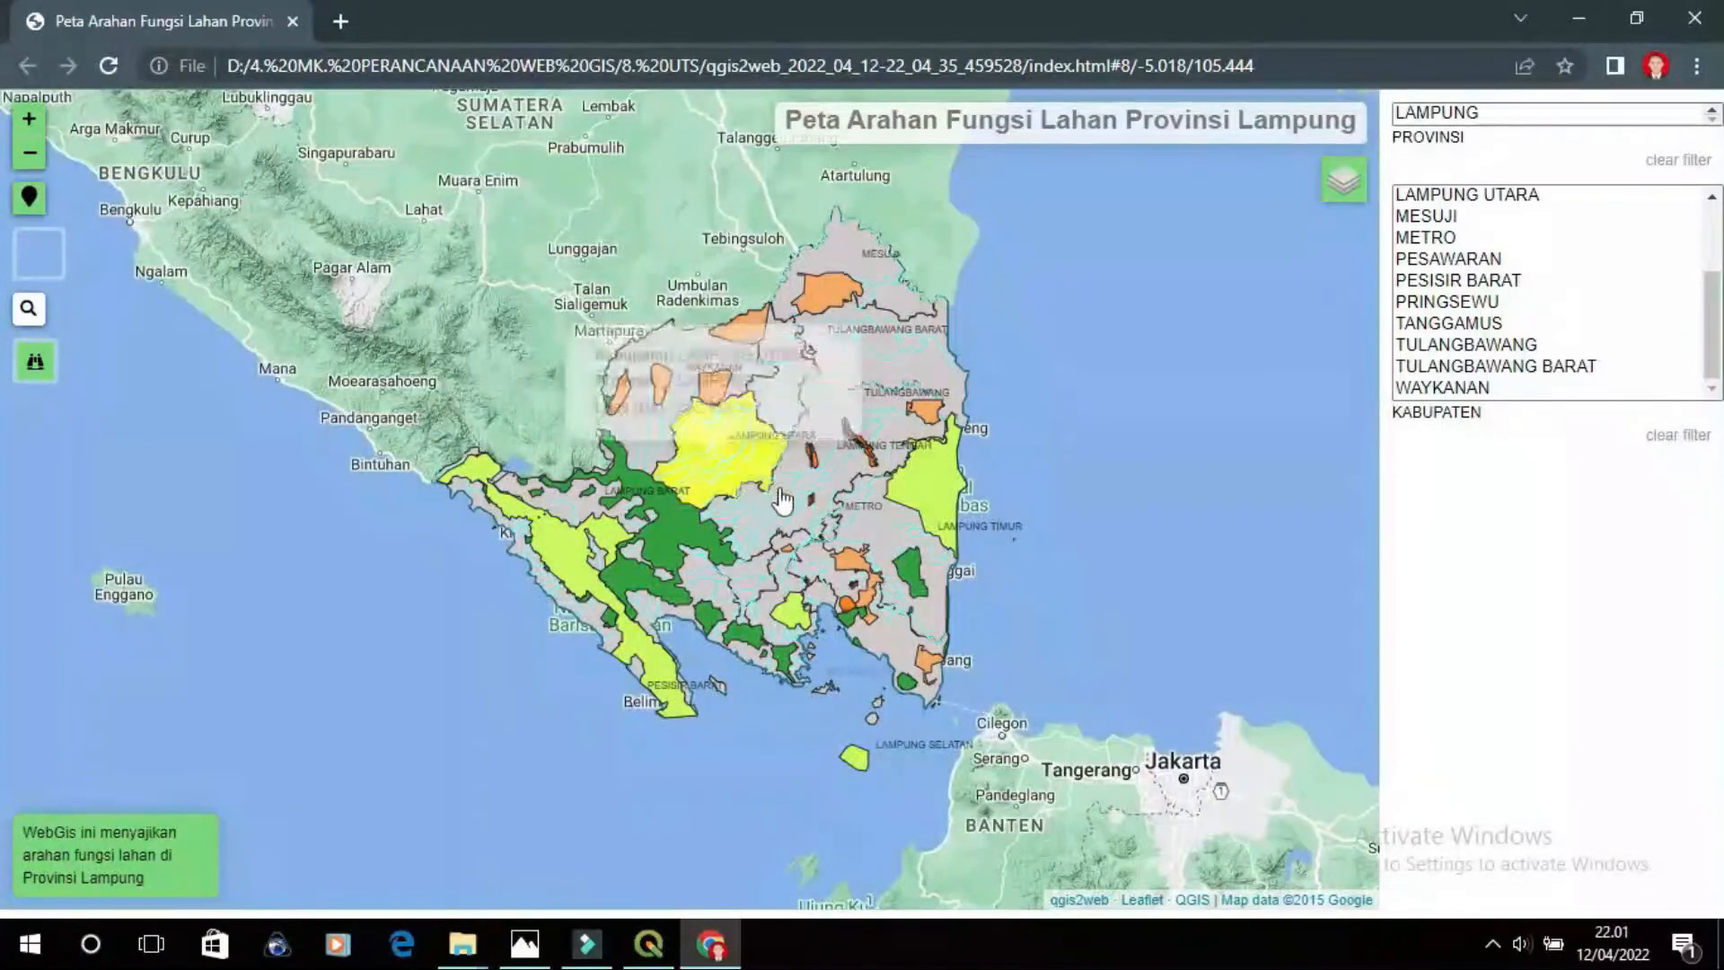
mouse_move(785, 502)
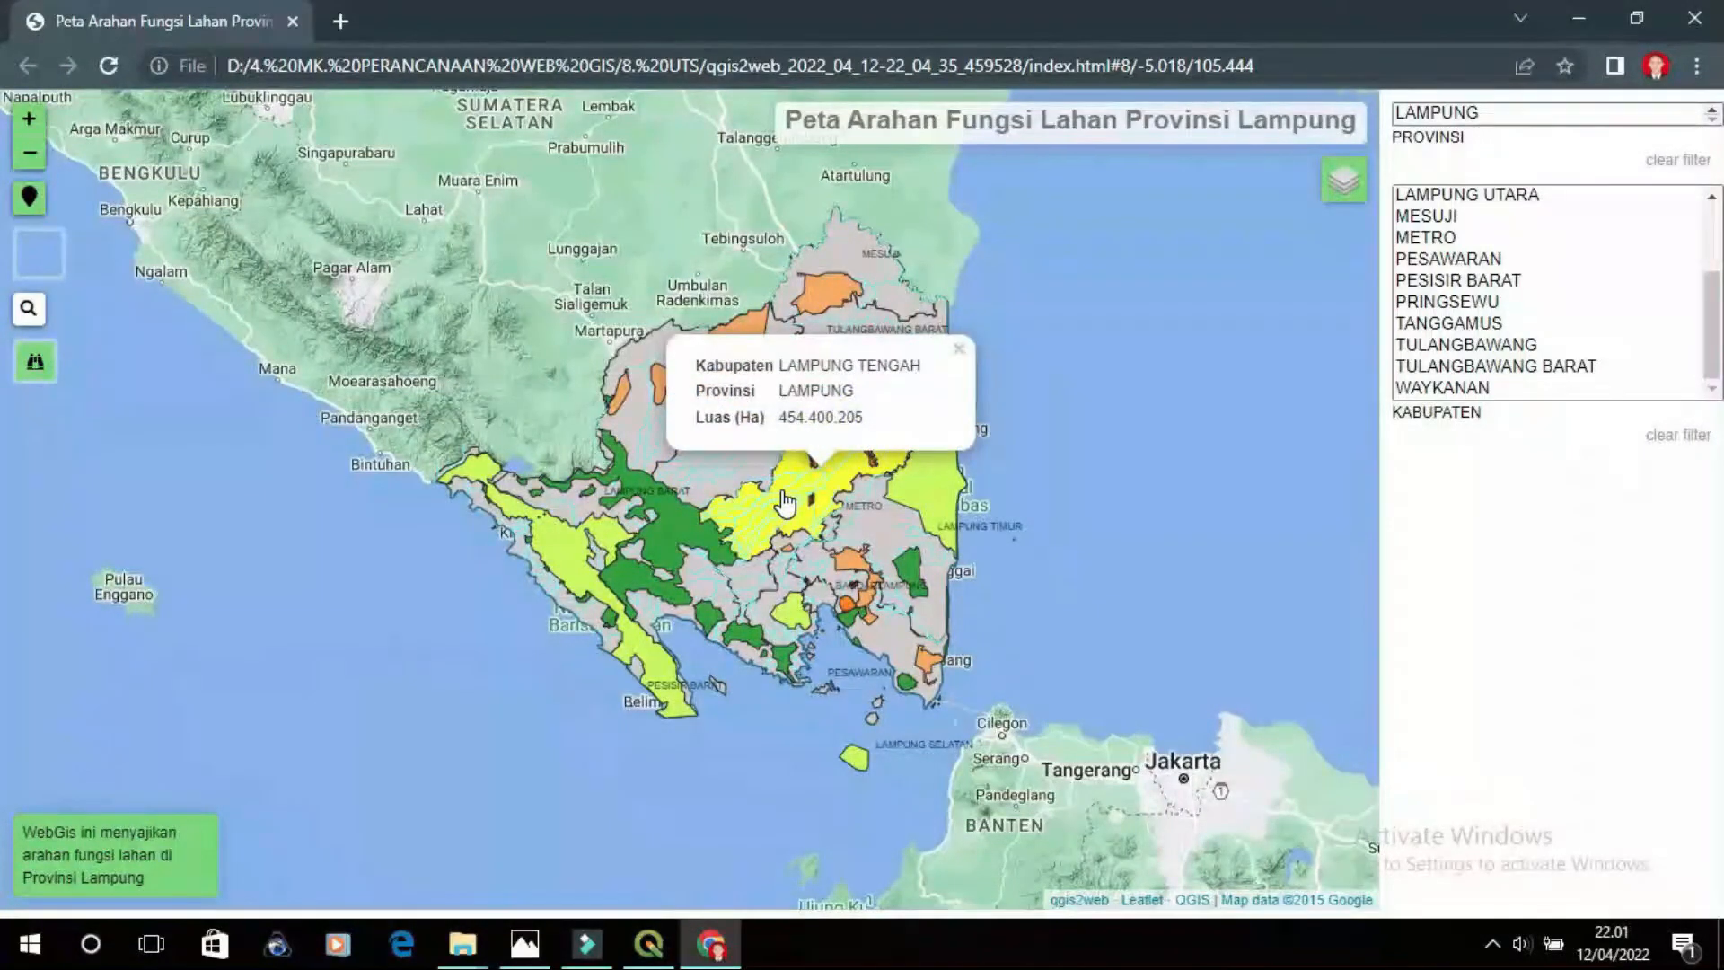
mouse_move(814, 467)
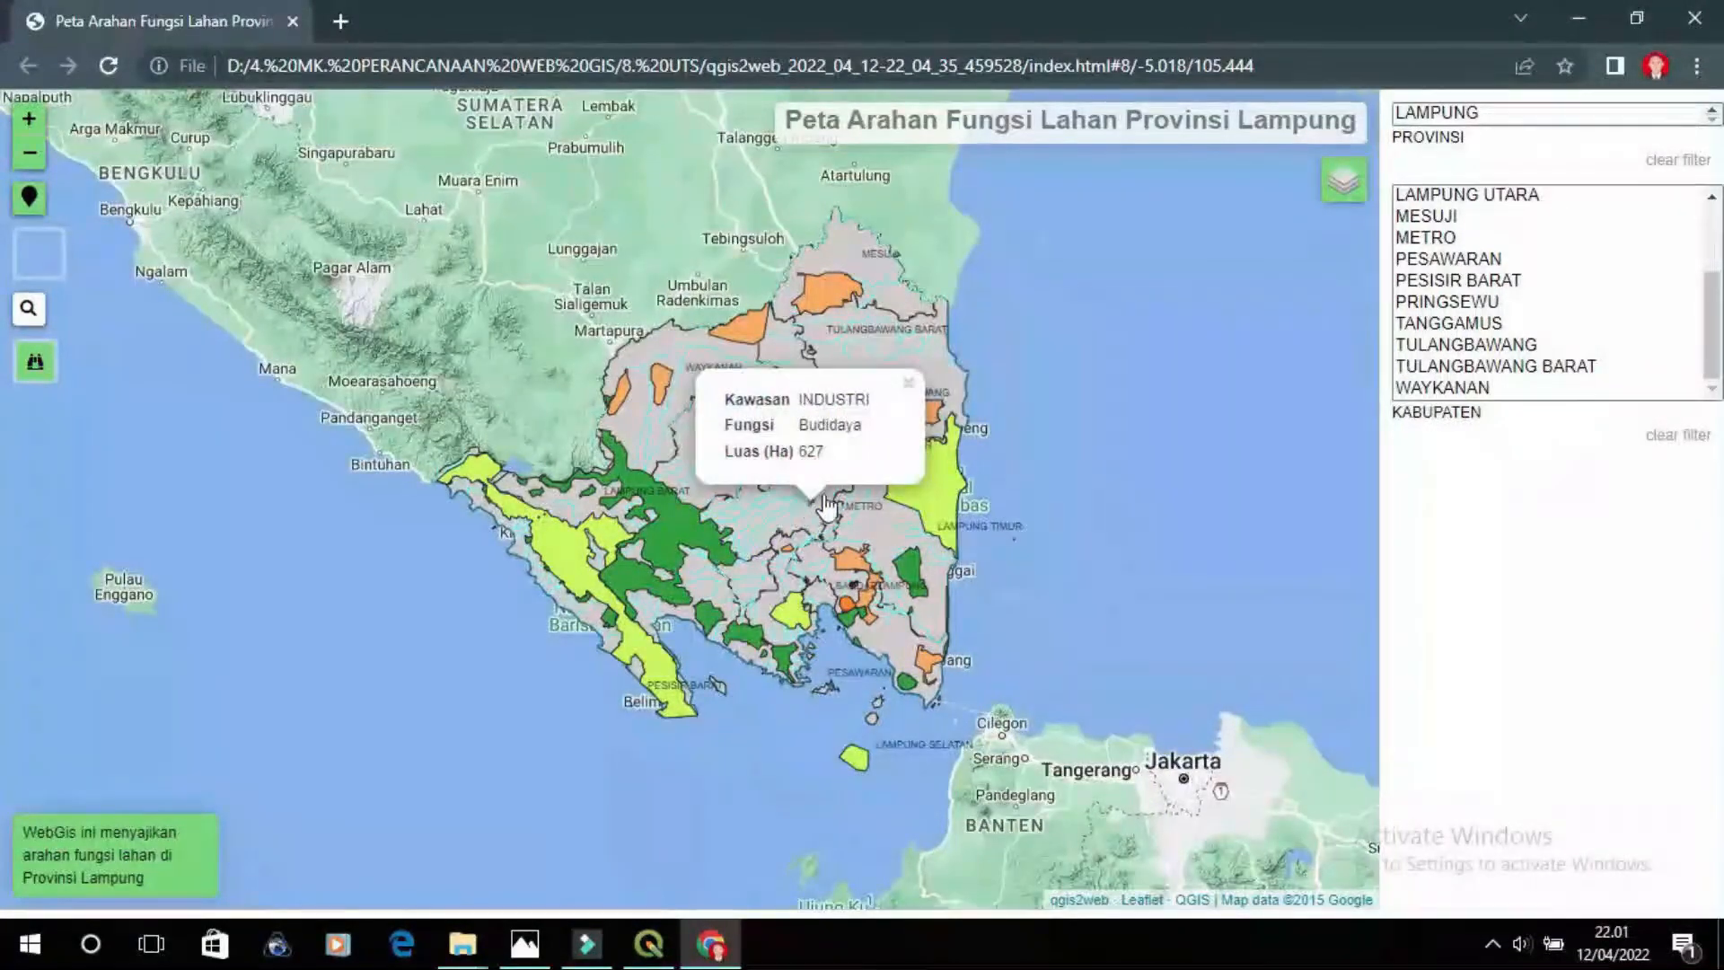
mouse_move(863, 453)
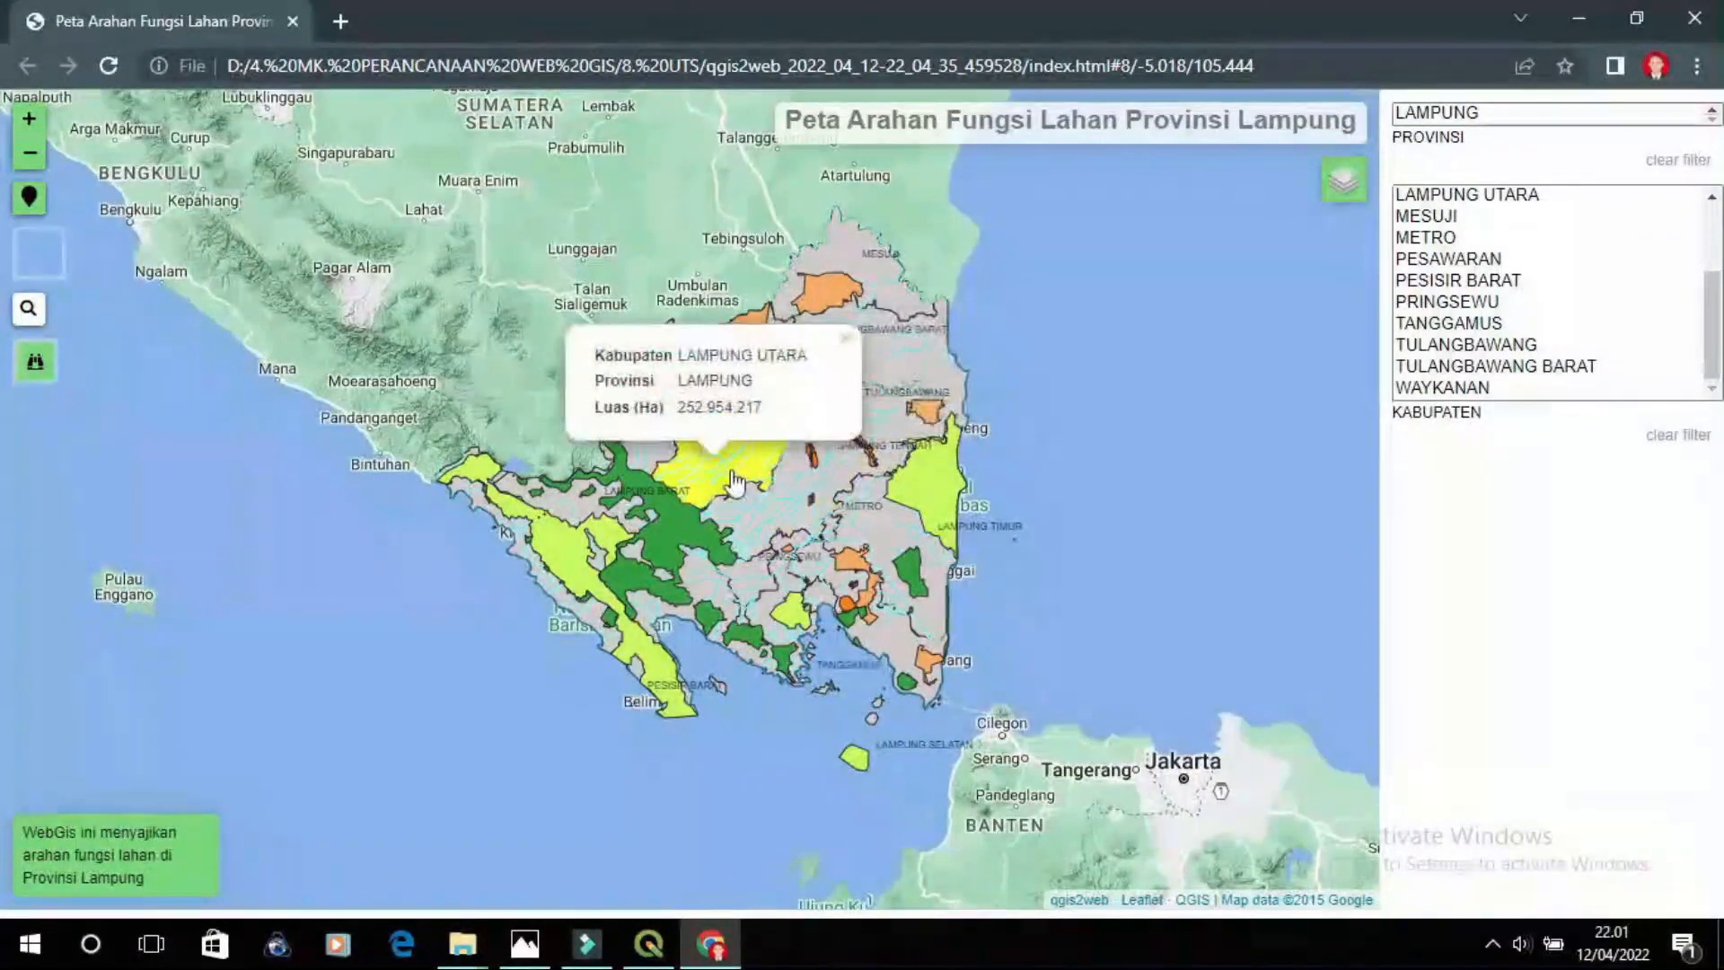
mouse_move(712, 359)
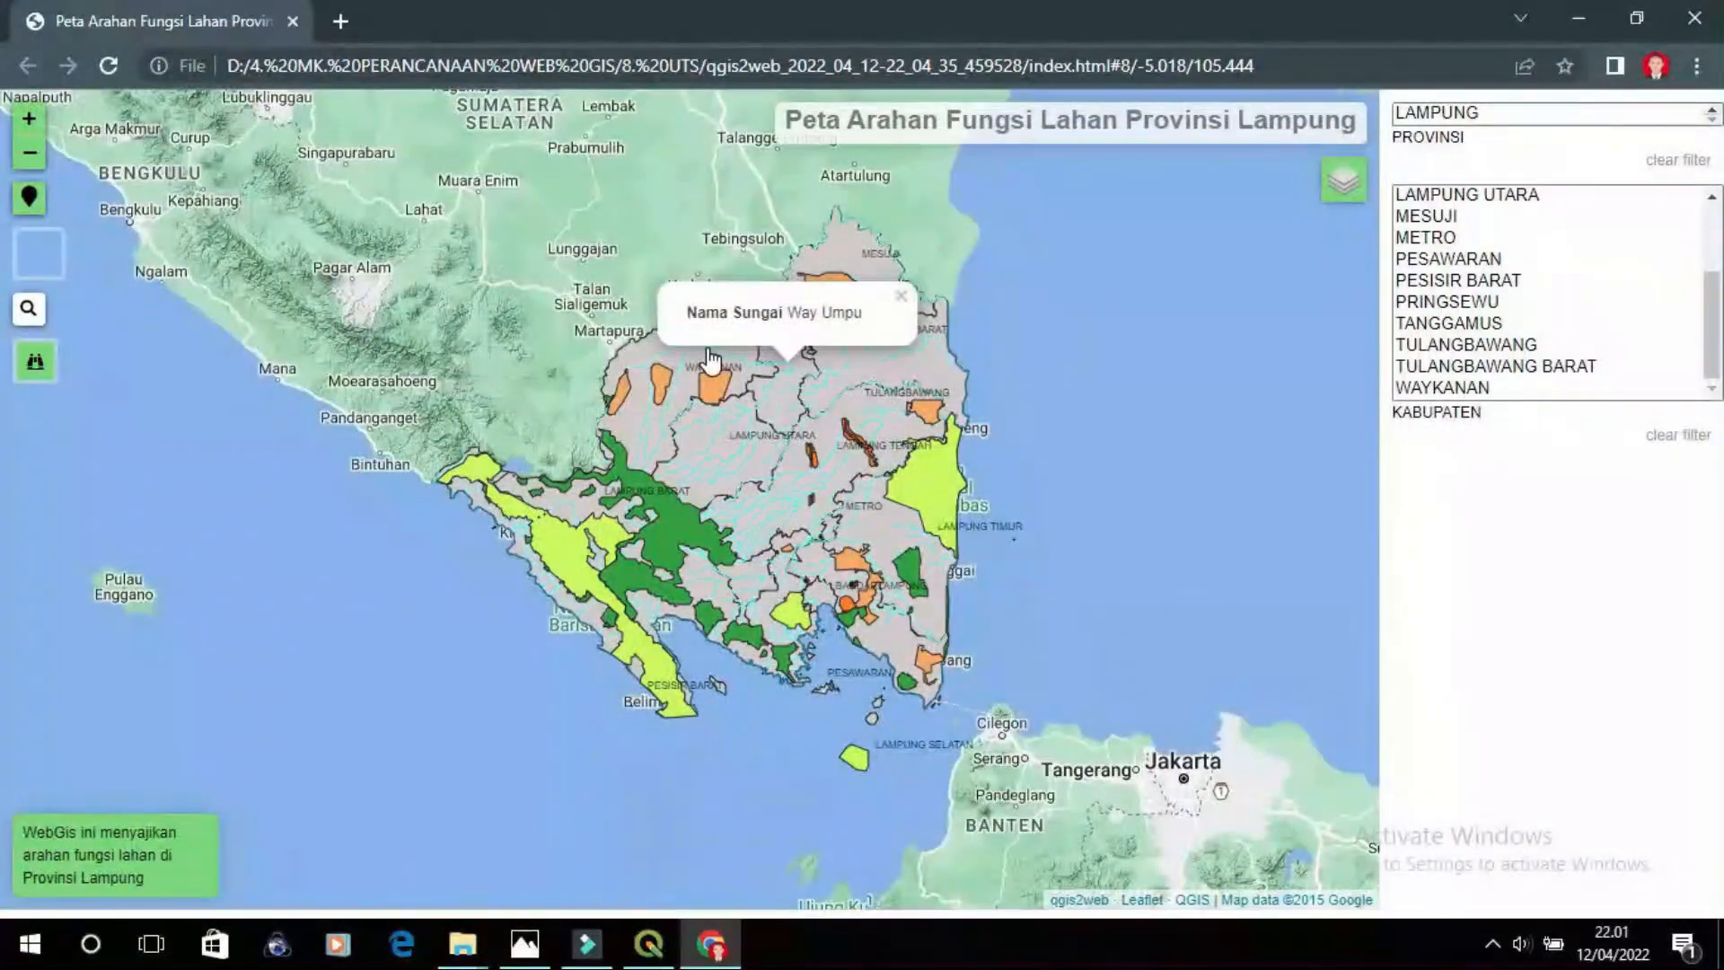